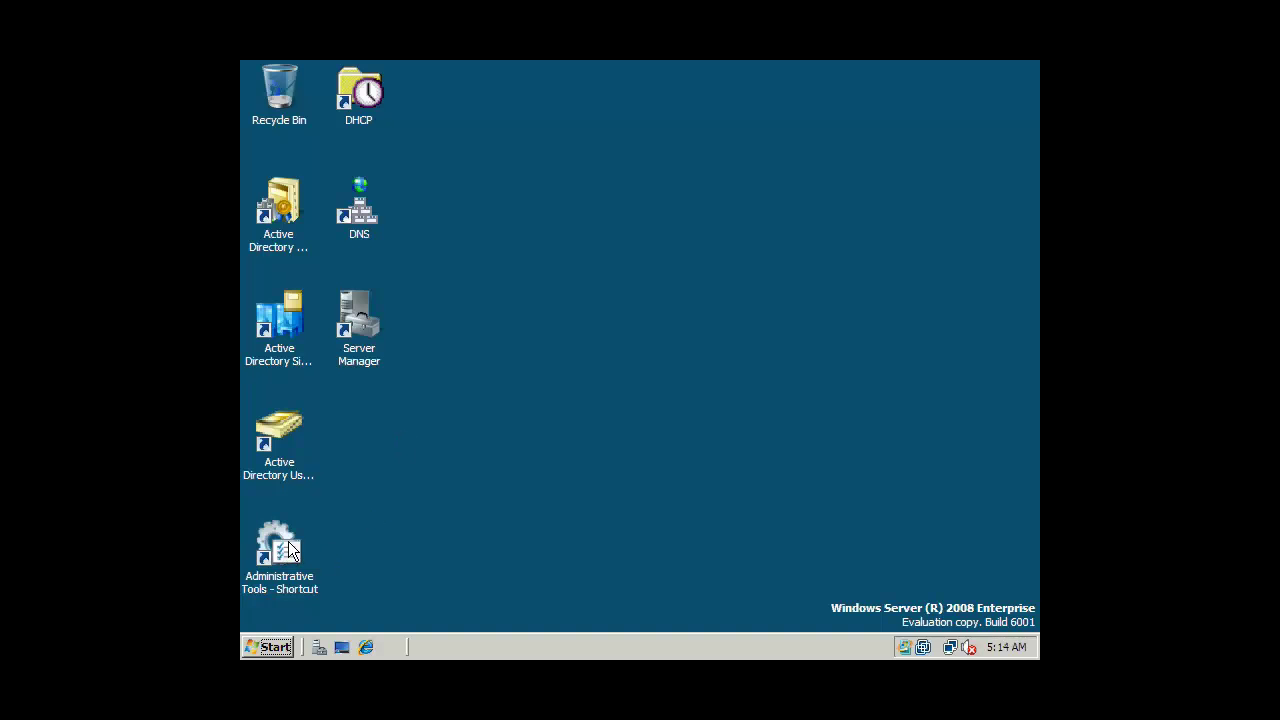
Launch Server Manager and start the Add Roles wizard from the Roles node.
click(360, 319)
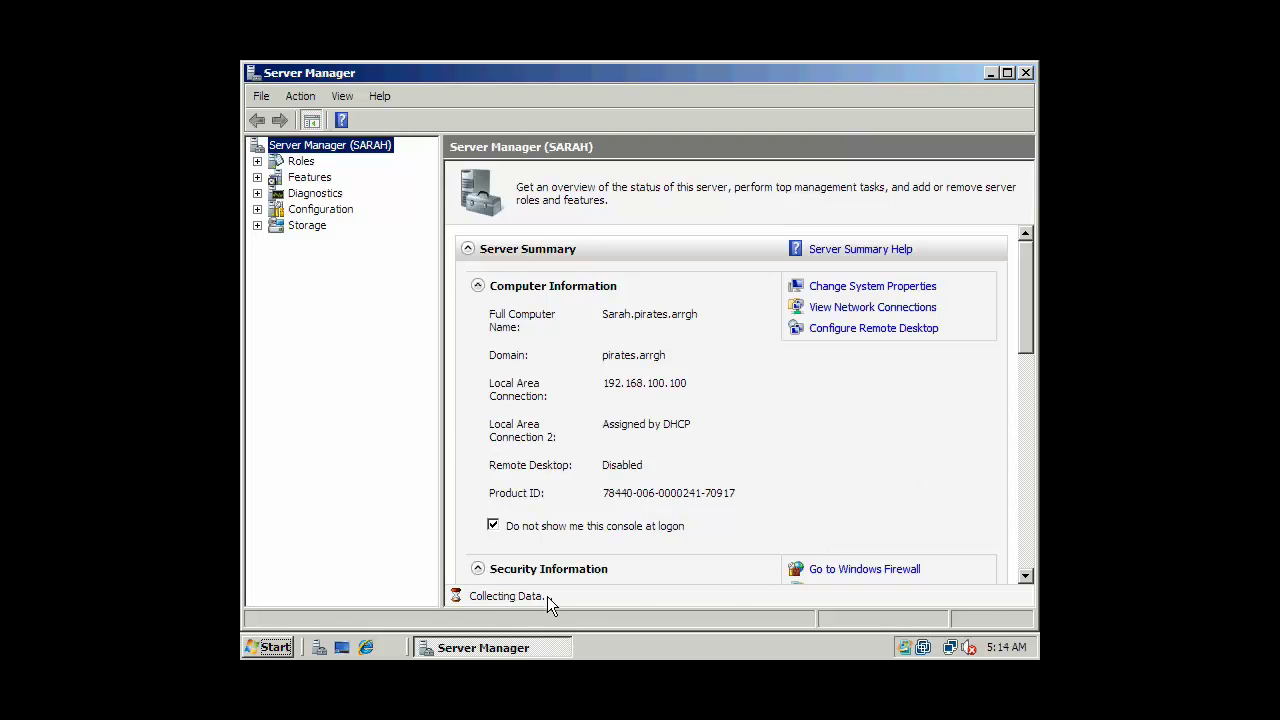
click(257, 162)
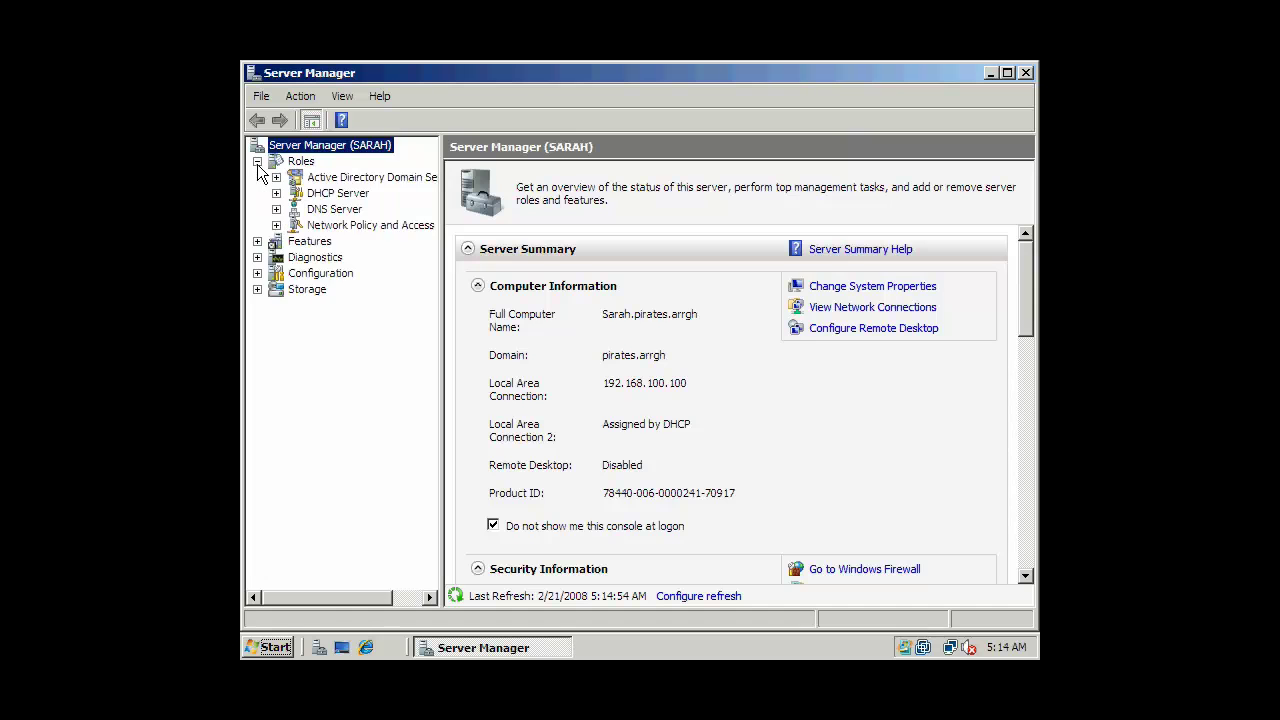
right_click(296, 164)
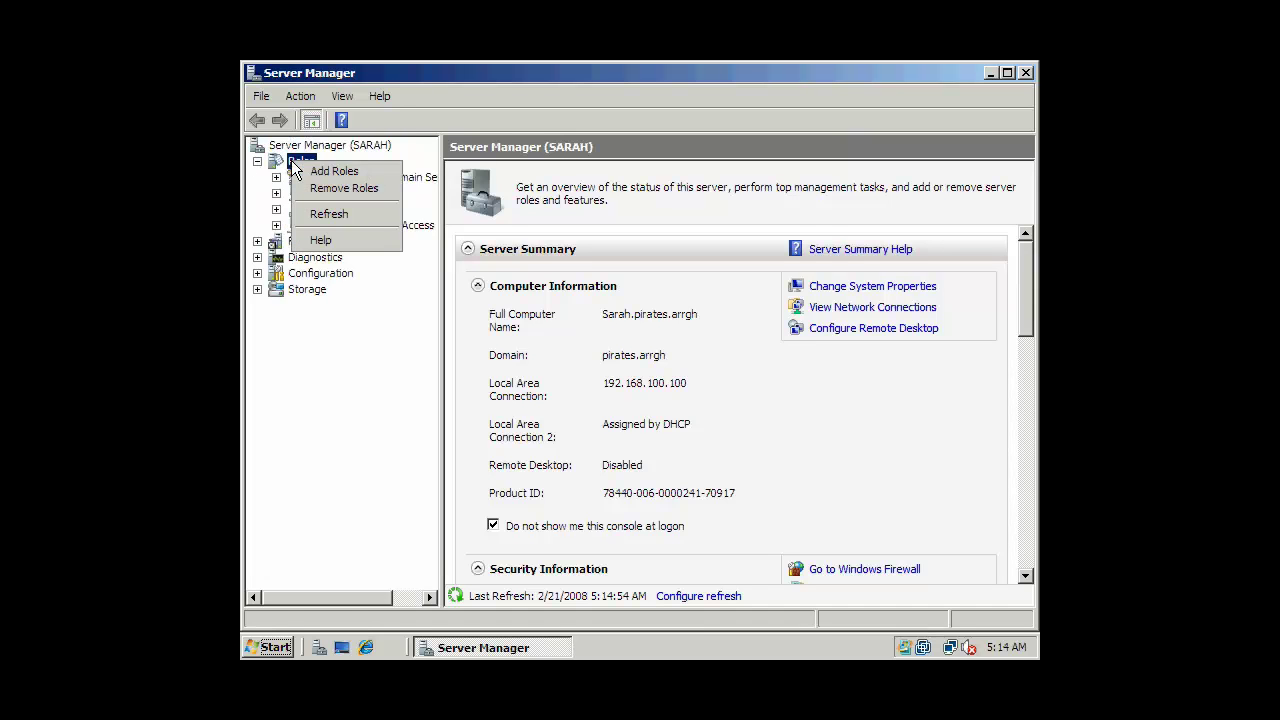
click(334, 171)
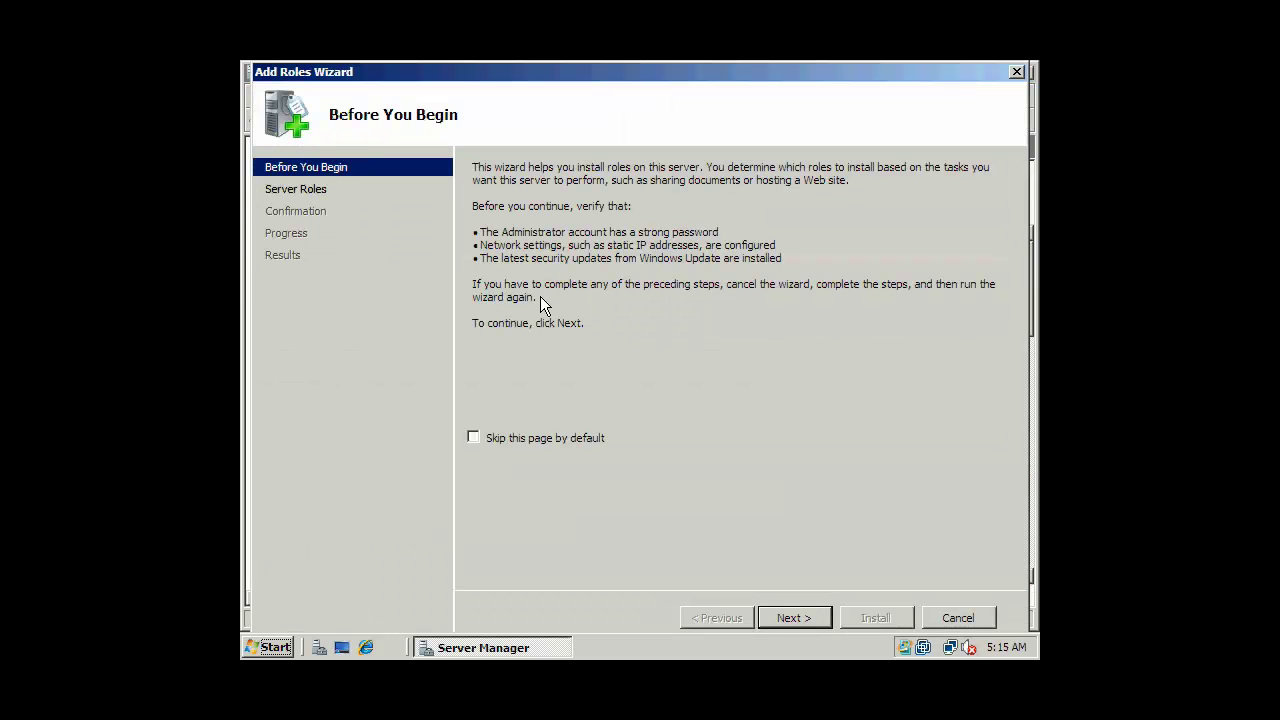
Select the Web Server (IIS) role, accept its required features, and continue.
click(777, 611)
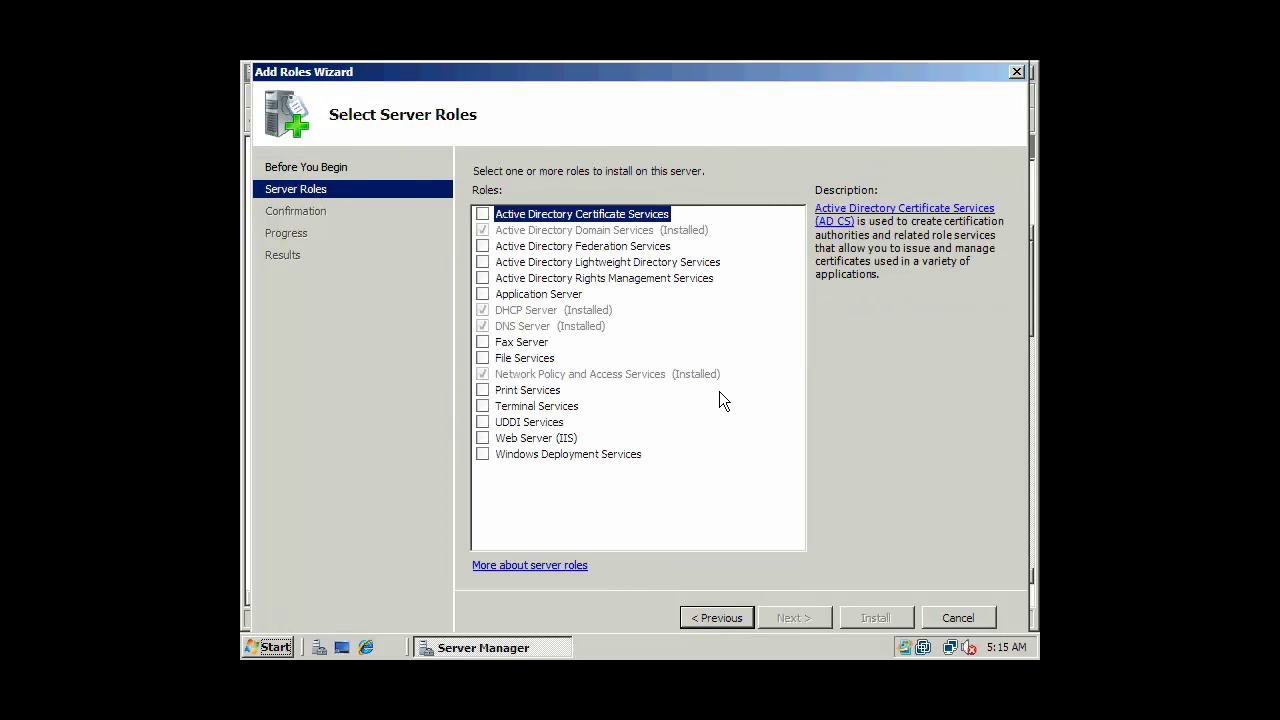
click(483, 438)
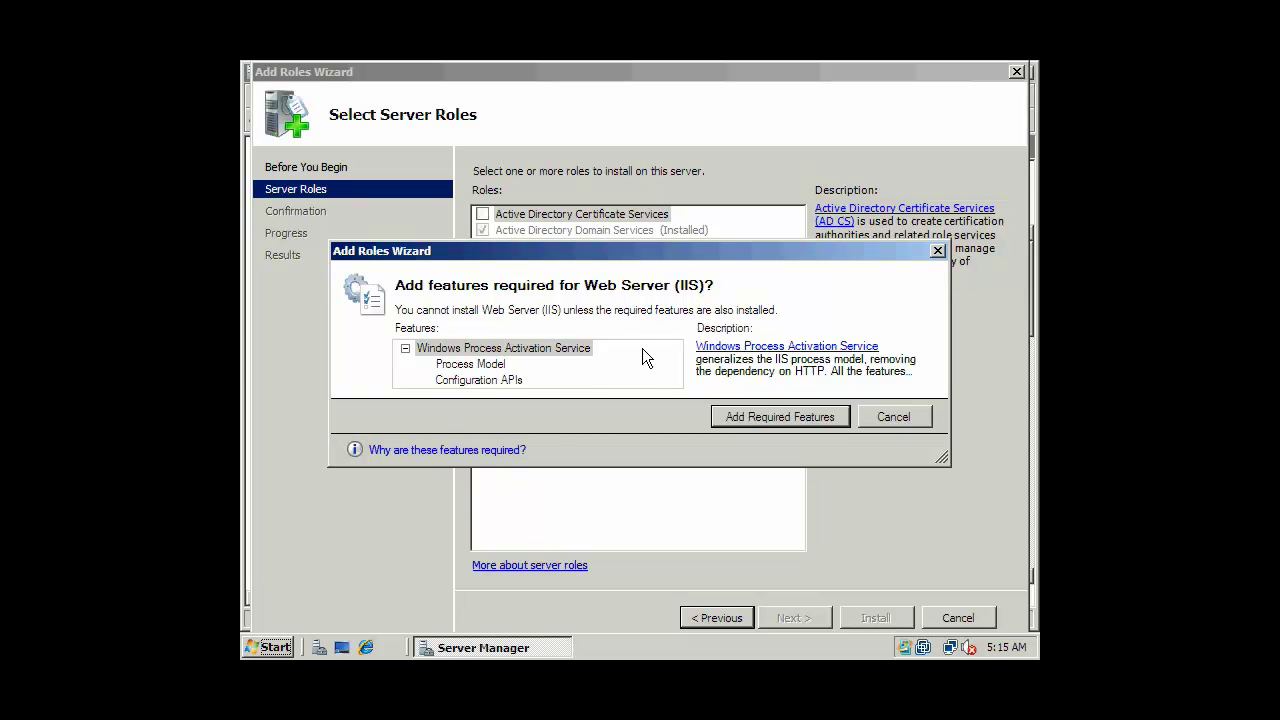
click(771, 417)
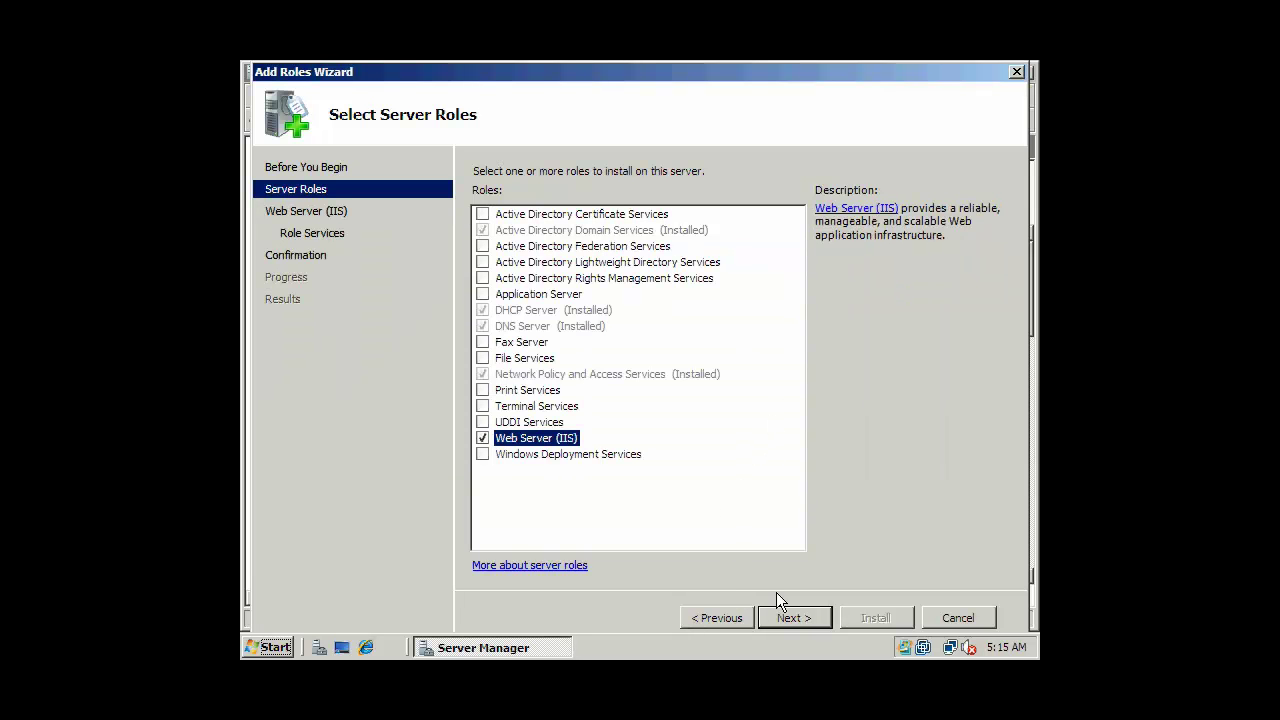
click(793, 617)
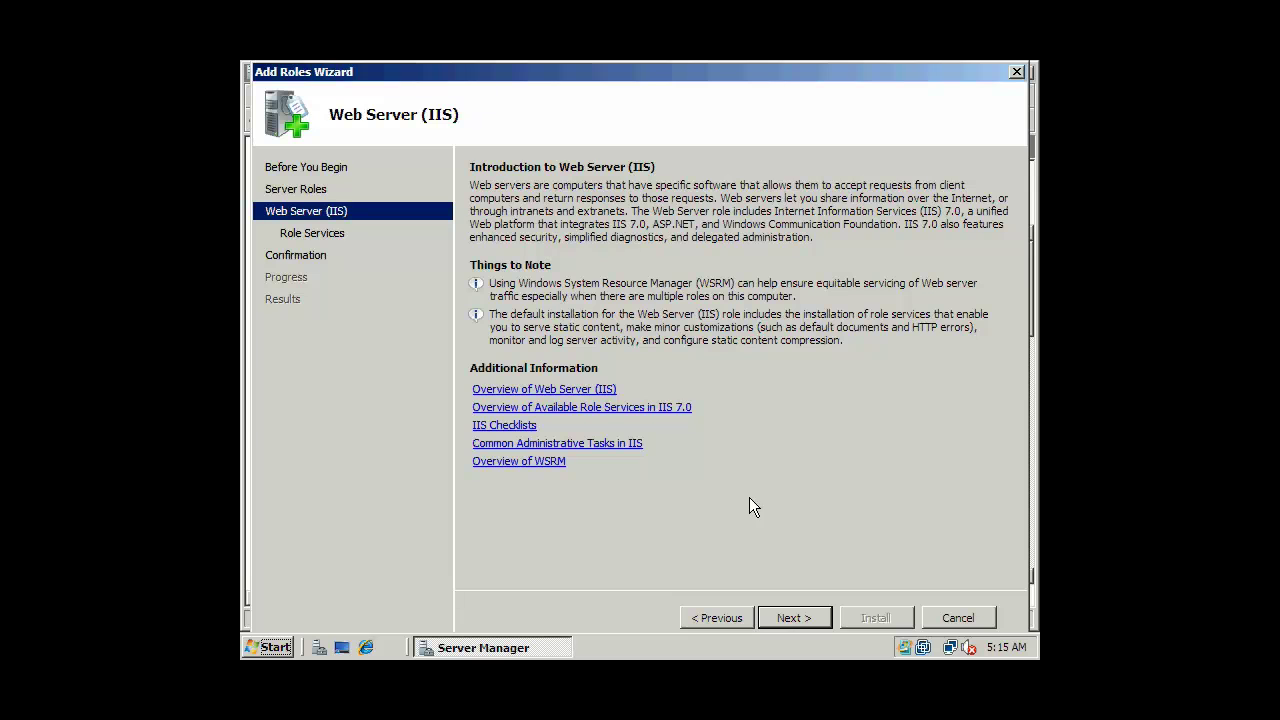
Add CGI, ASP and ASP.NET role services, accepting their required services.
click(789, 616)
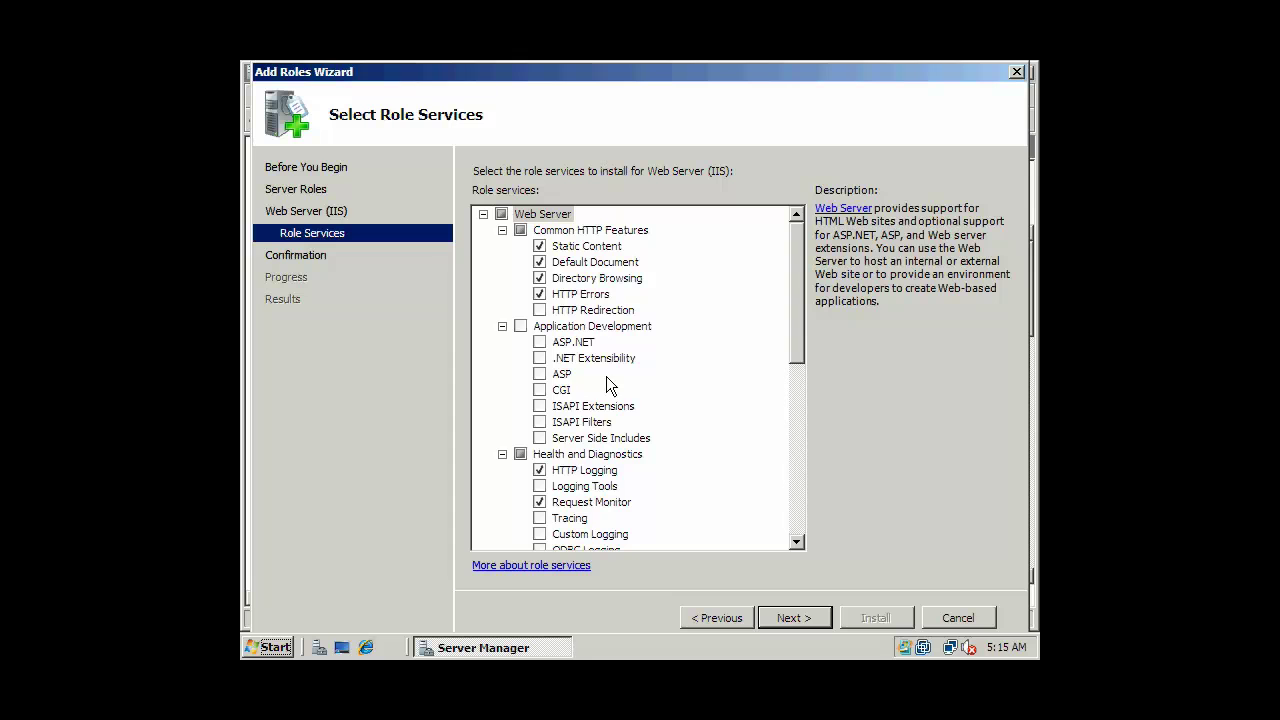
click(540, 390)
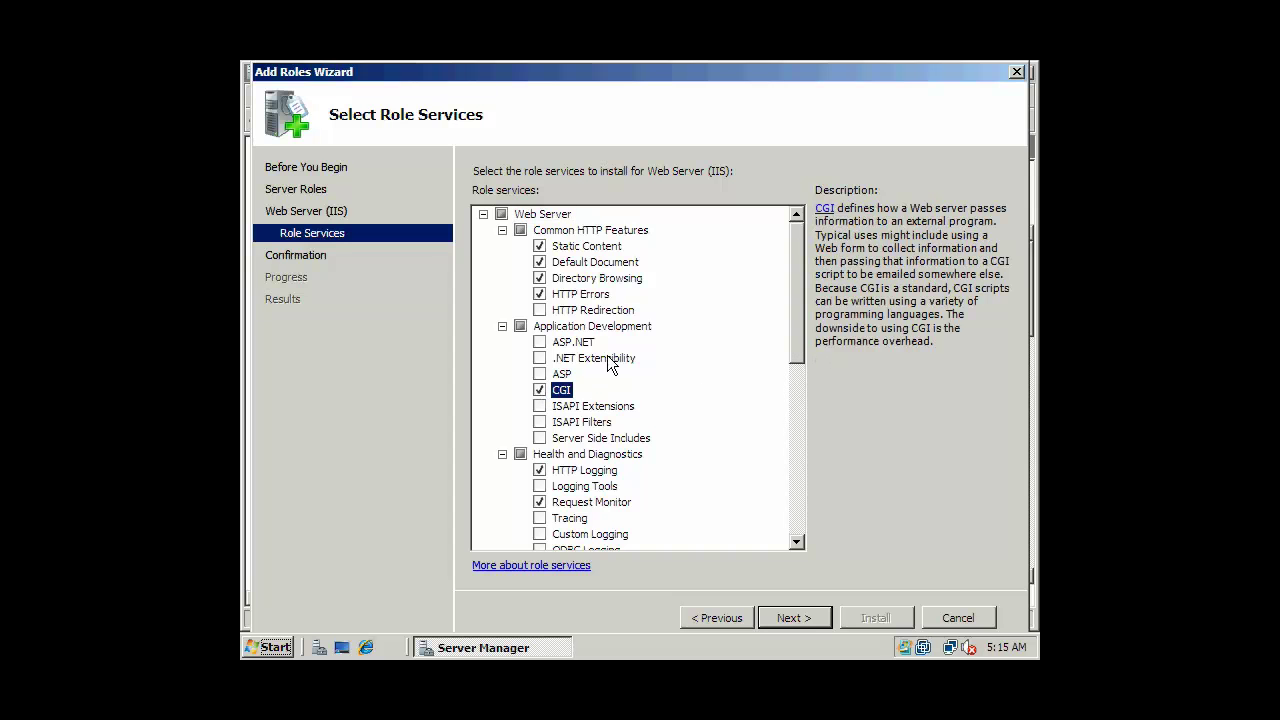
click(540, 374)
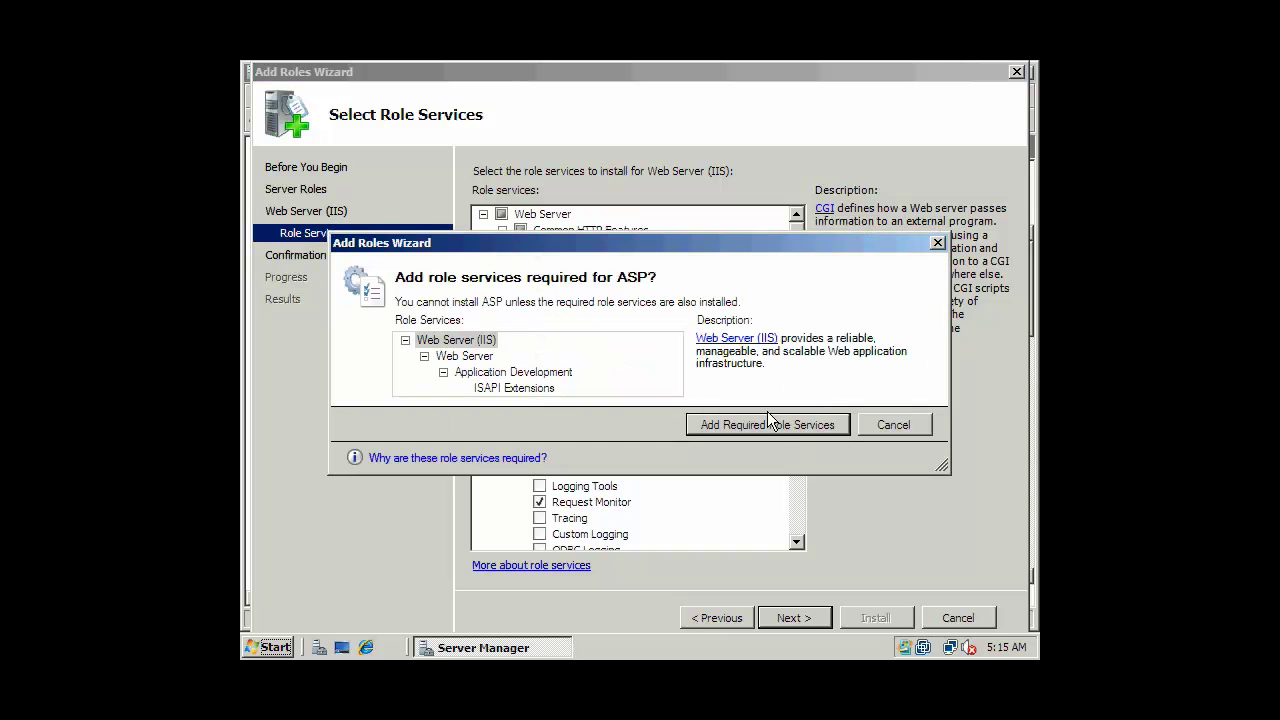
click(757, 423)
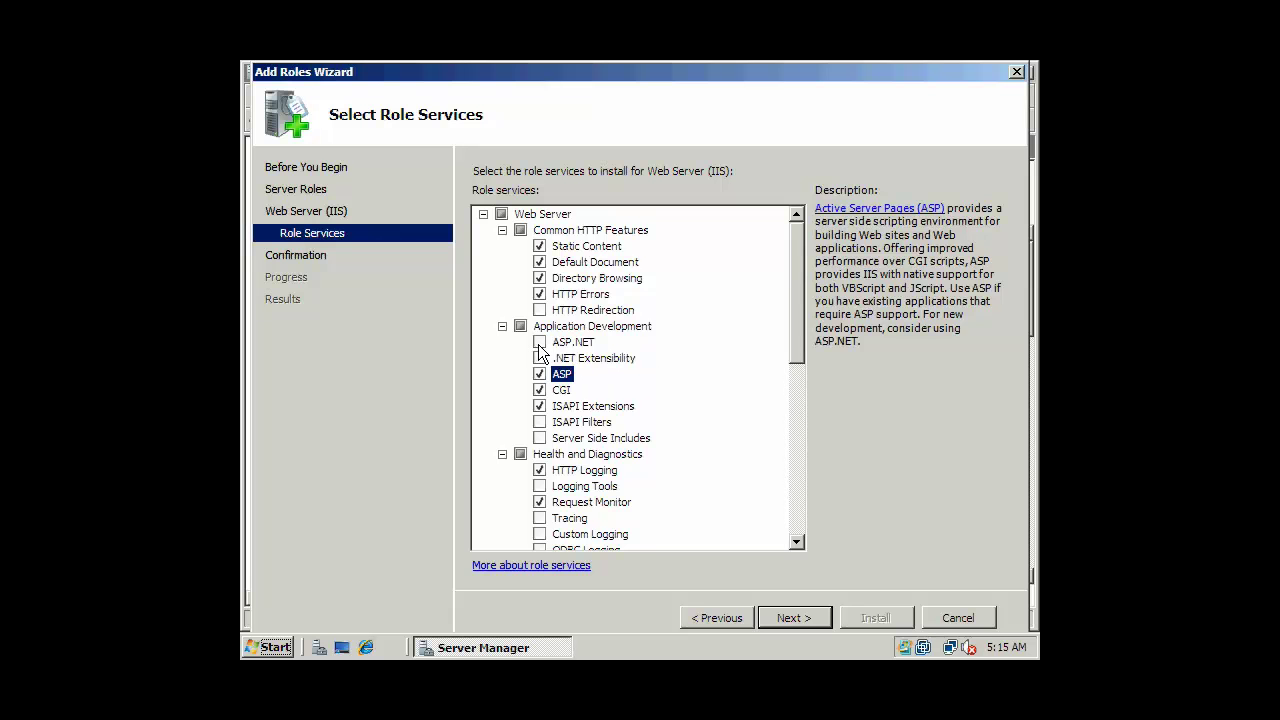
click(541, 343)
click(726, 449)
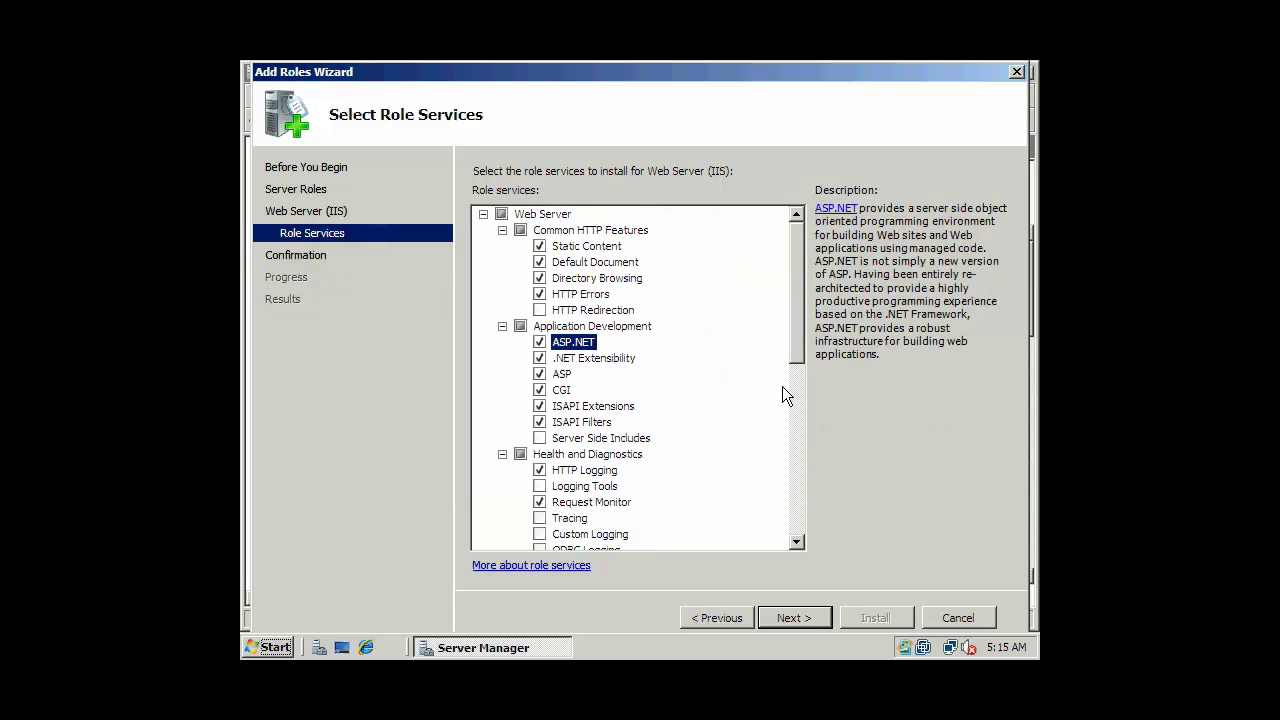
Add IIS Management Scripts and Tools and FTP Publishing Service, then continue to confirmation.
drag(797, 337, 778, 515)
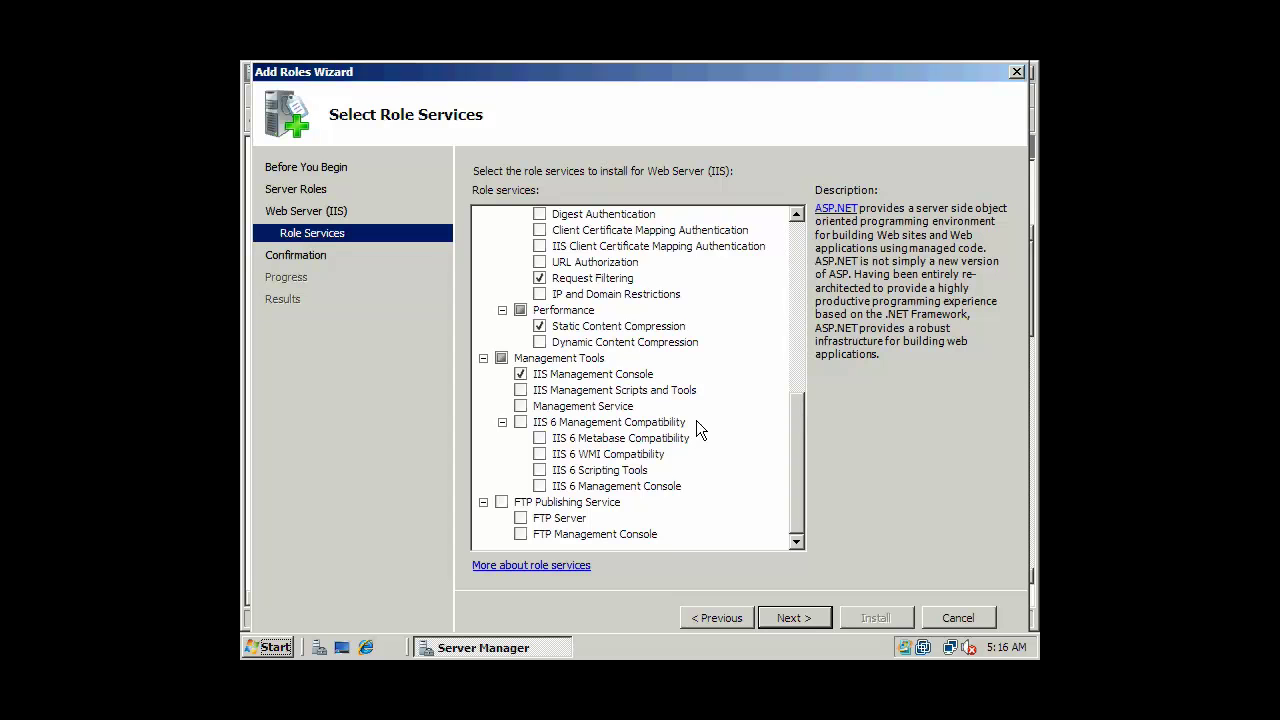
click(520, 390)
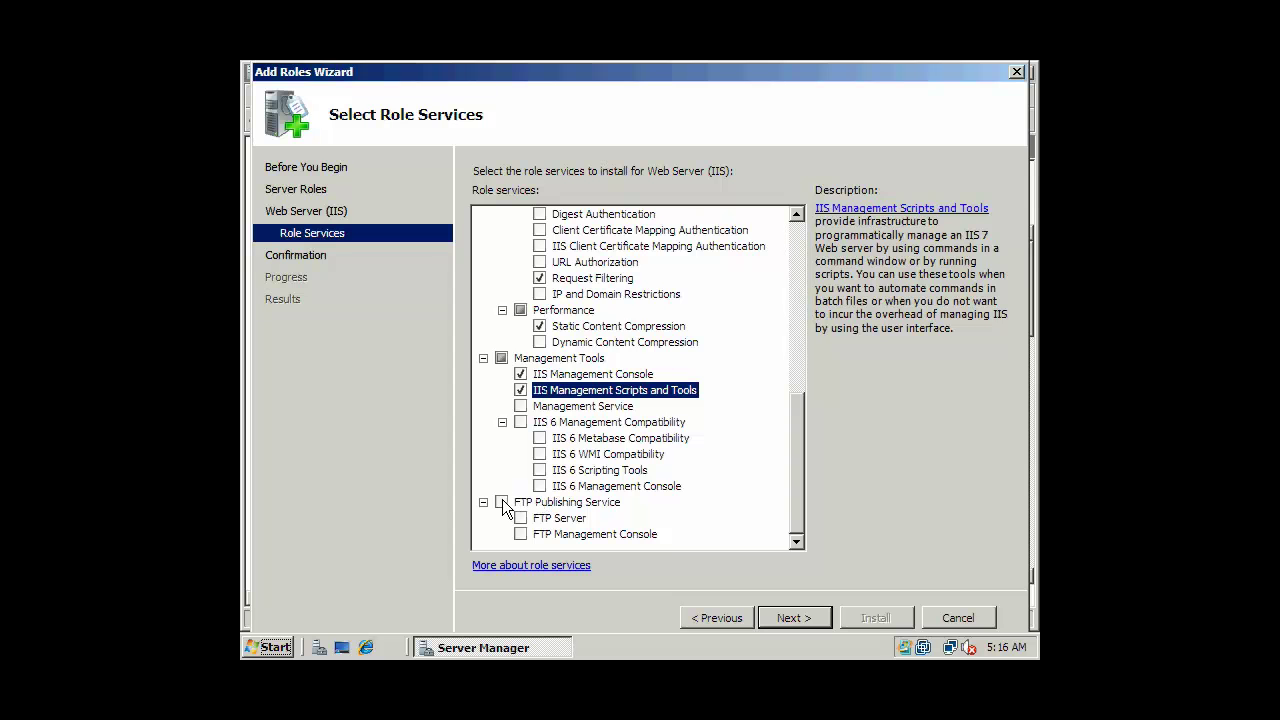
click(501, 502)
click(765, 425)
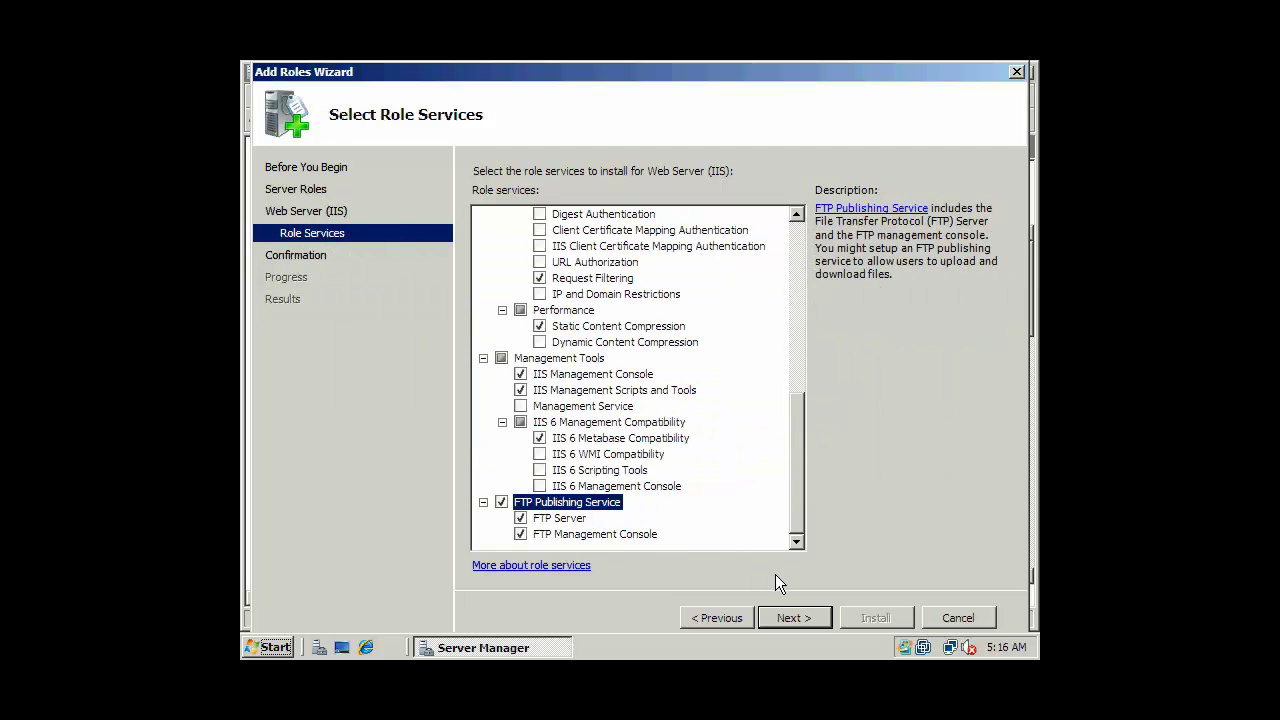
click(803, 617)
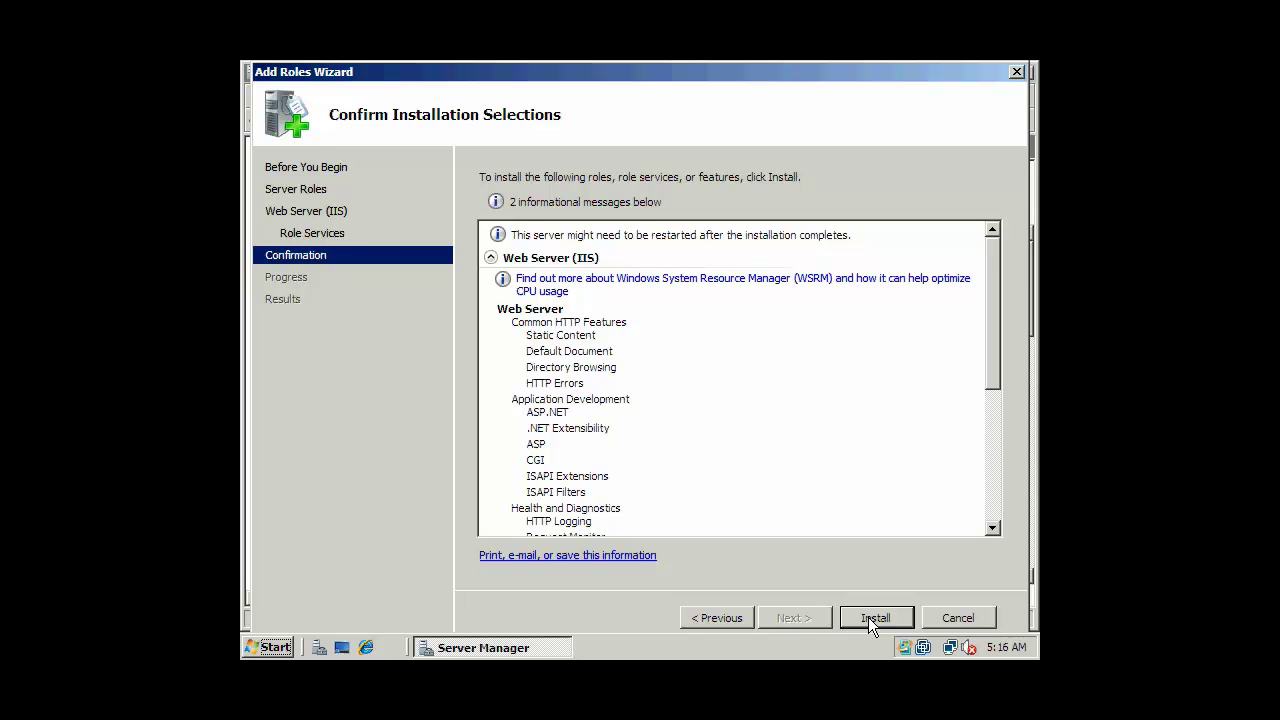
Install the selected Web Server (IIS) role and role services.
click(868, 617)
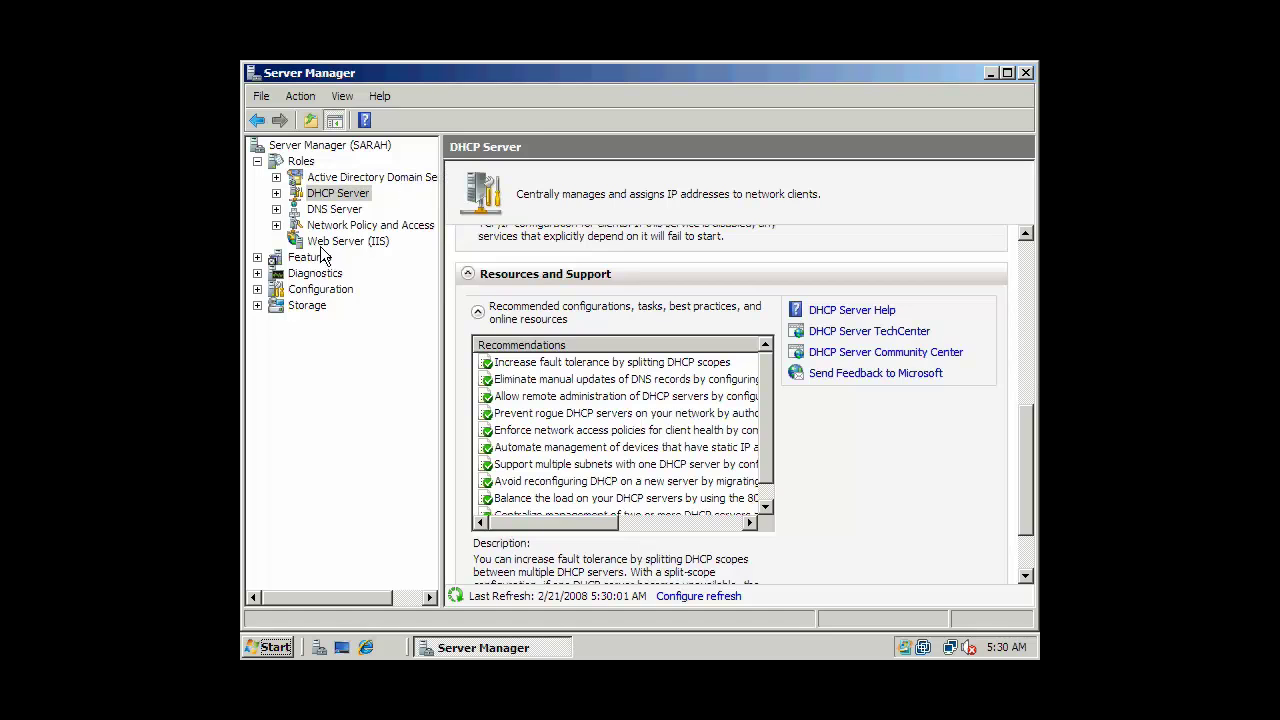
Review the Web Server (IIS) summary, close Server Manager, and open Administrative Tools.
click(356, 242)
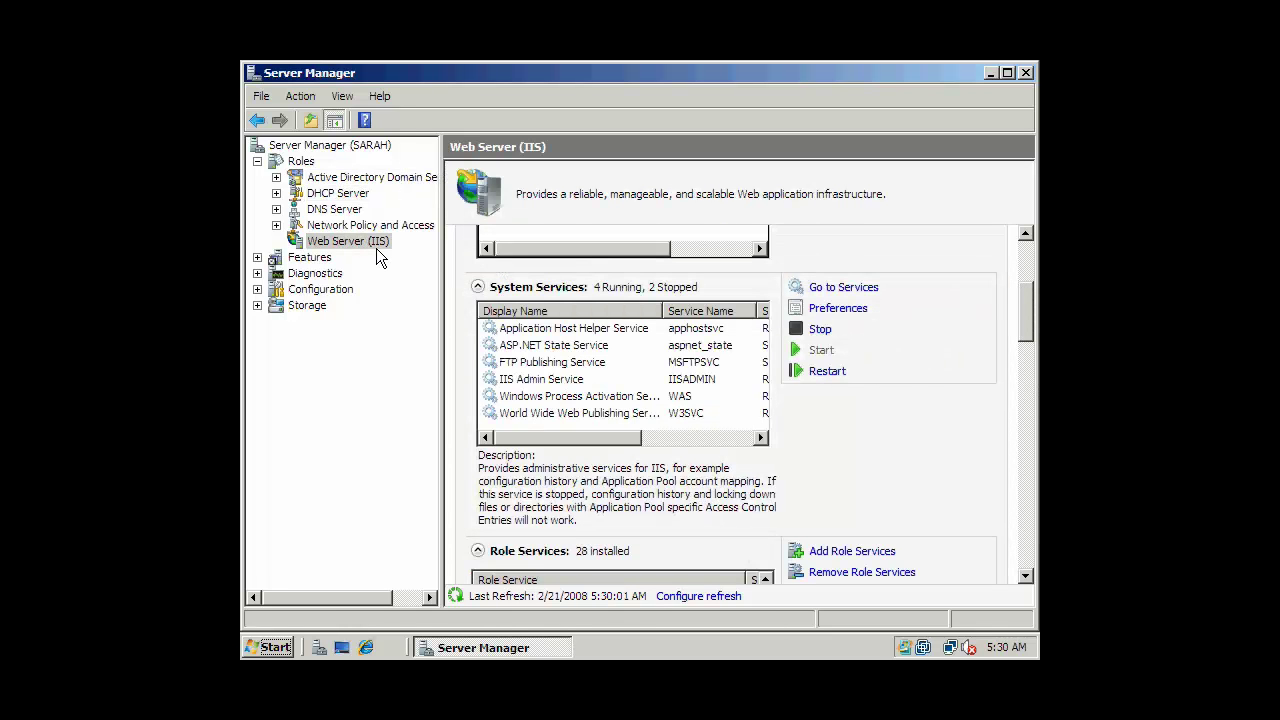
drag(1028, 287, 1028, 82)
click(1026, 74)
double_click(287, 541)
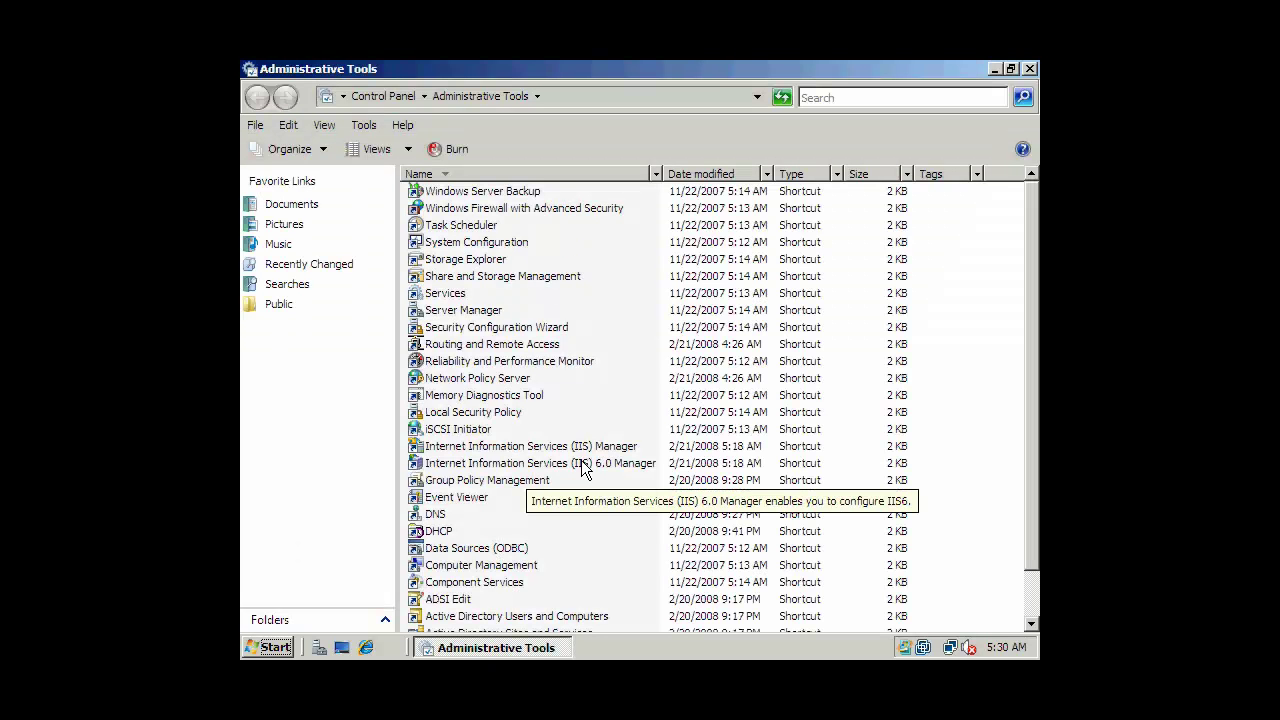
Select the Internet Information Services (IIS) Manager shortcut in Administrative Tools.
click(585, 447)
click(572, 466)
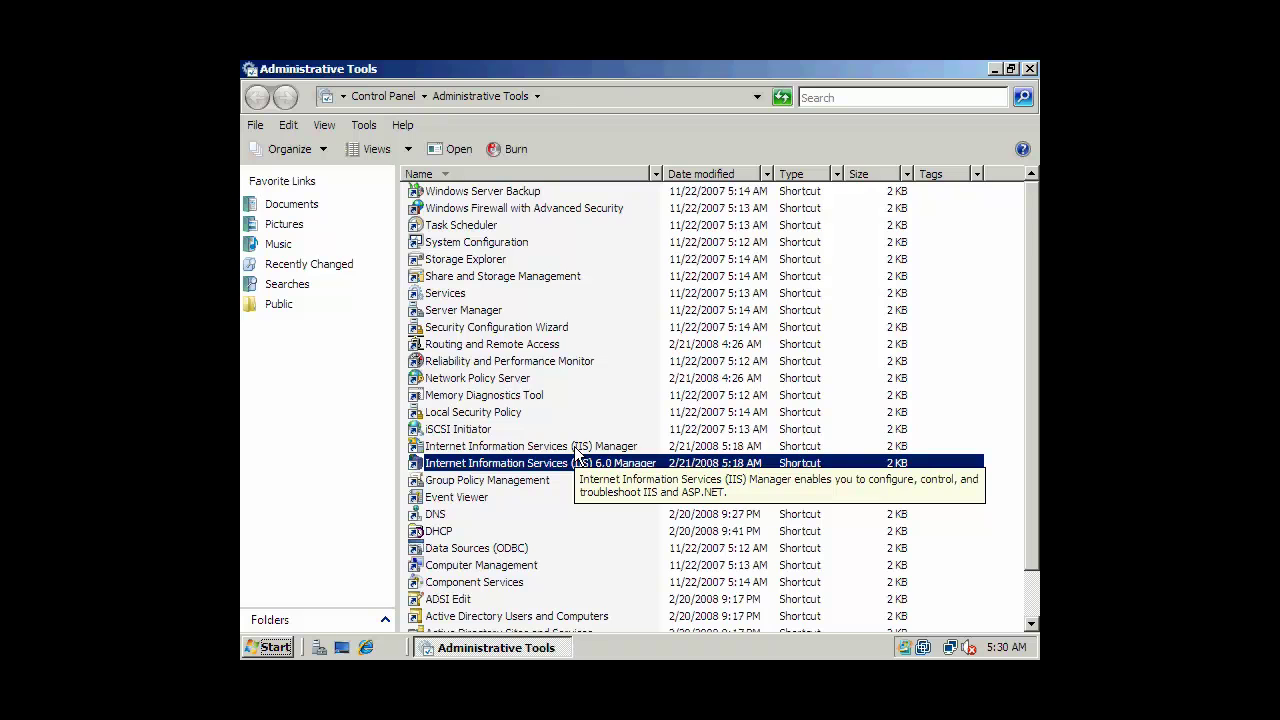
click(578, 449)
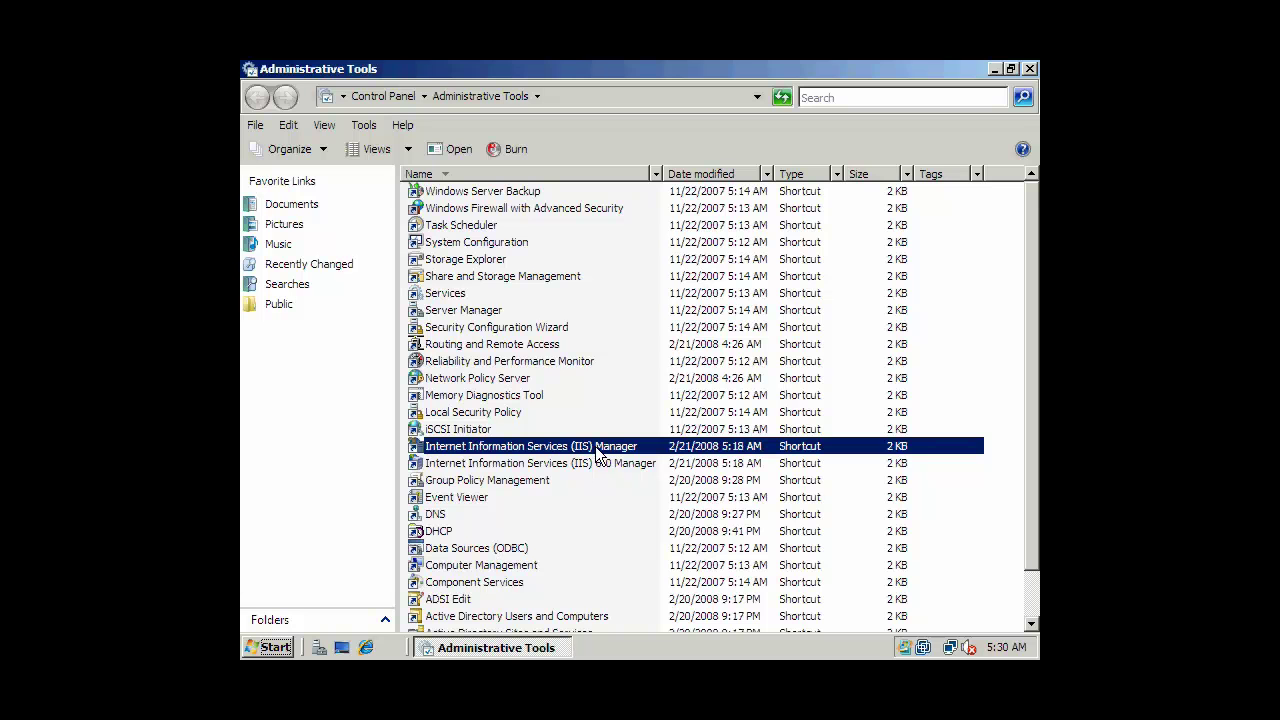
Launch IIS Manager and expand the server's Sites to open Default Web Site.
double_click(597, 450)
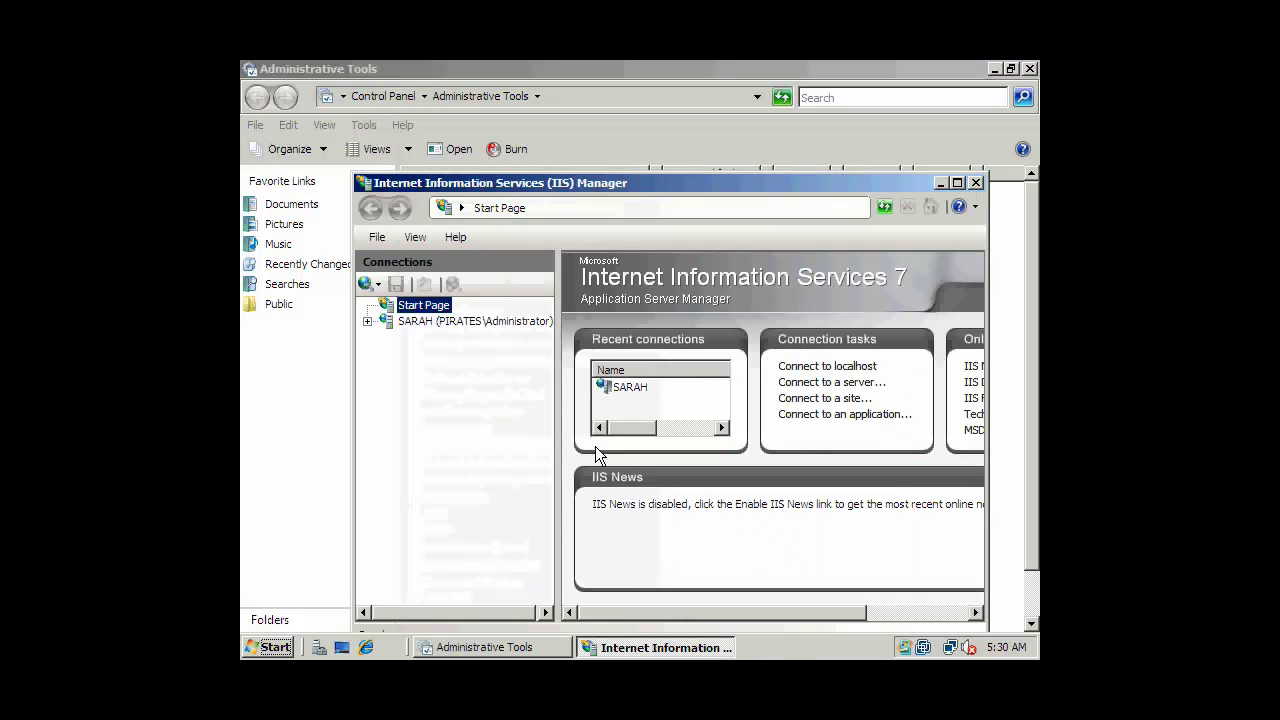
click(368, 321)
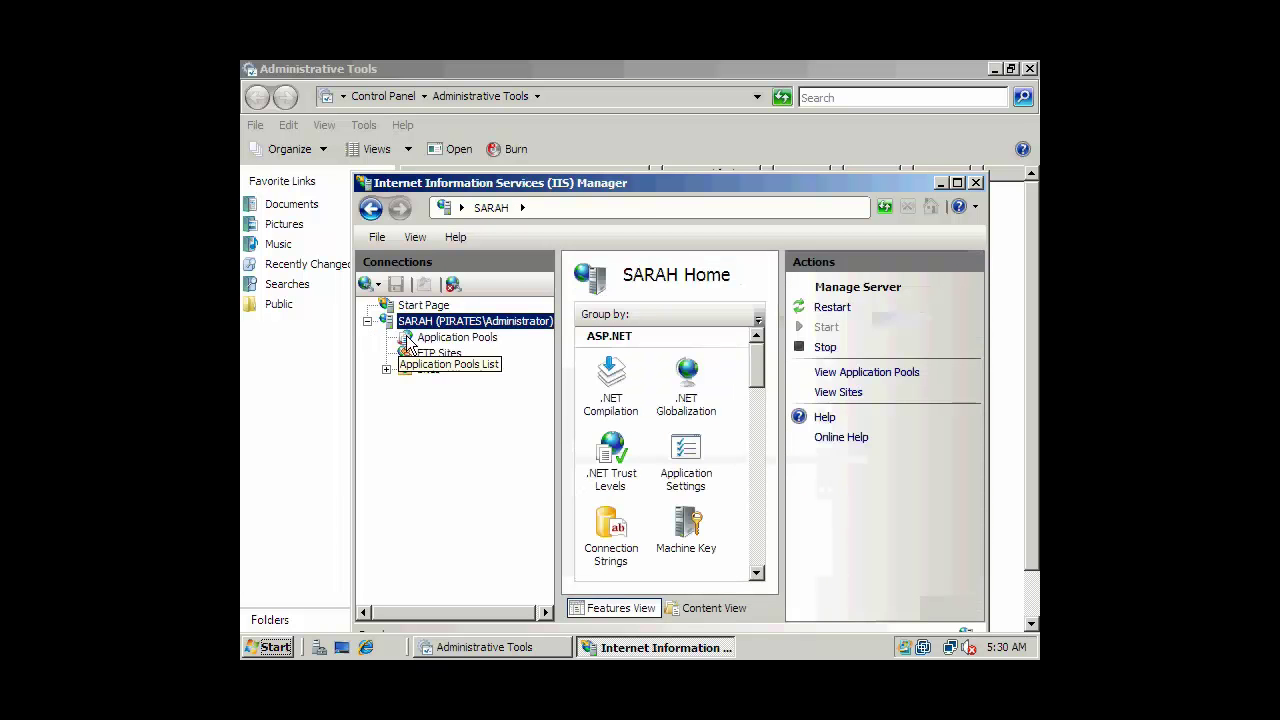
click(427, 369)
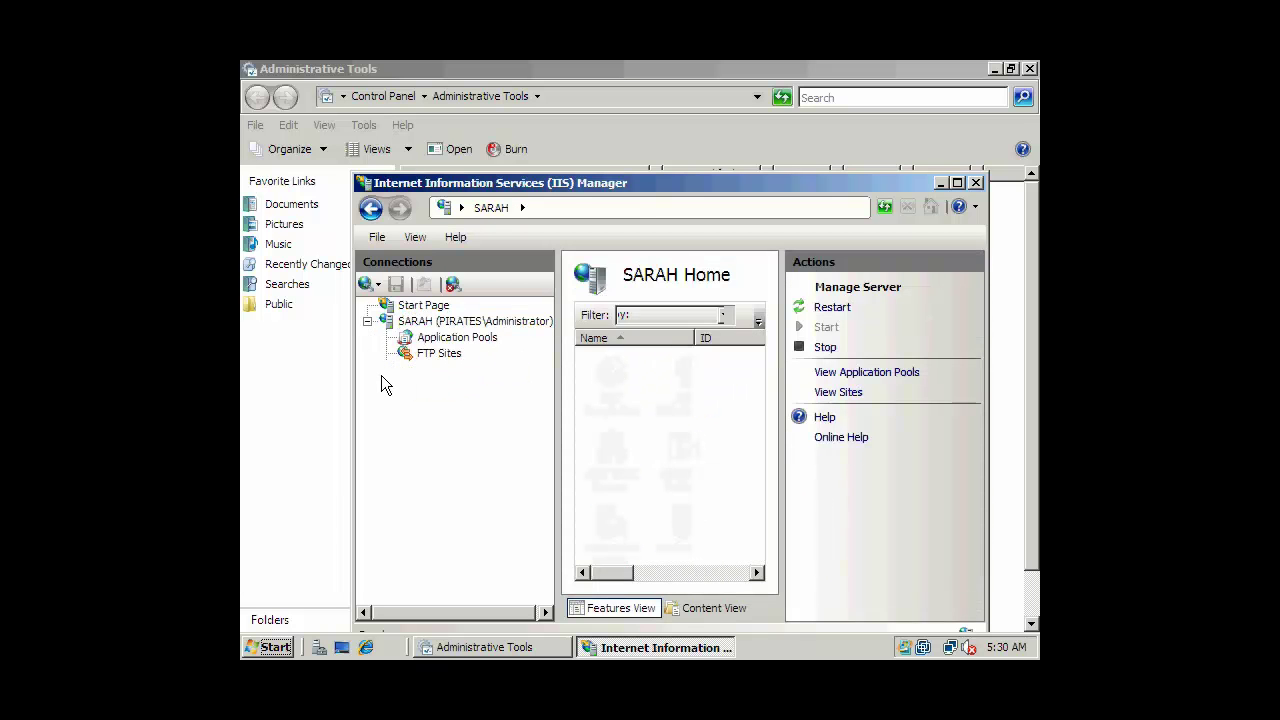
click(386, 369)
click(468, 384)
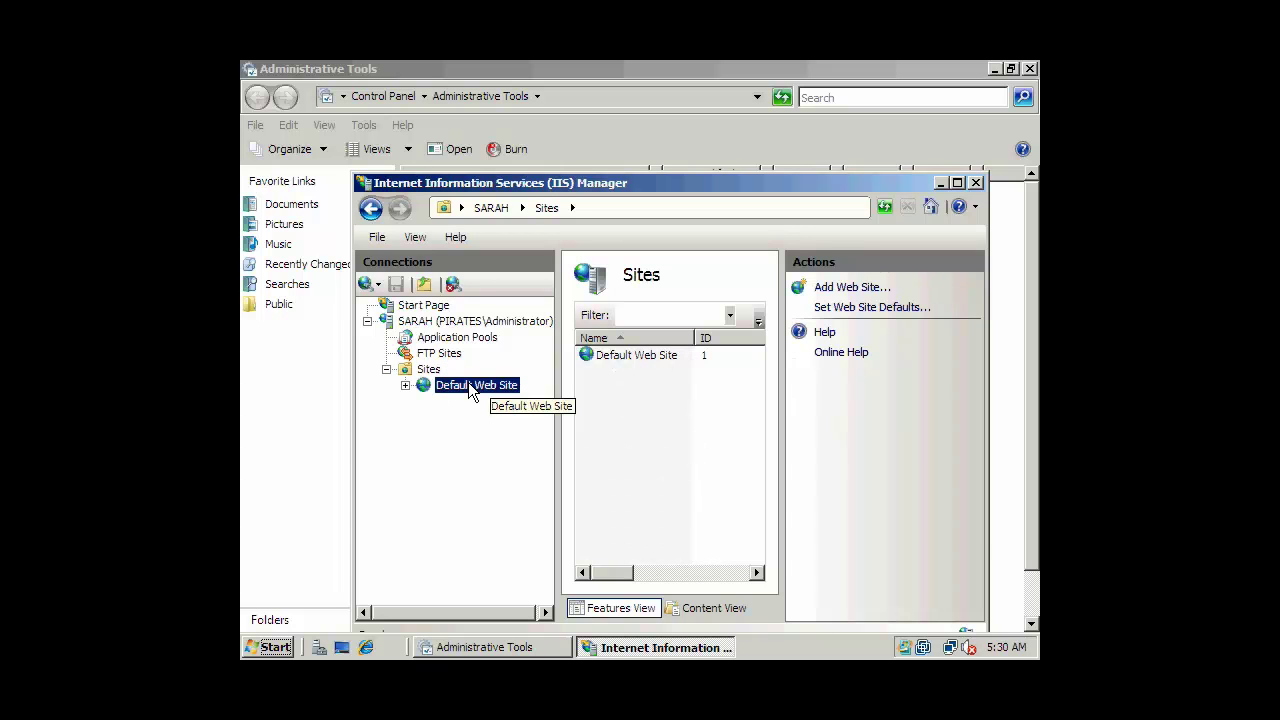
Maximize the IIS Manager window and adjust the Connections pane width.
click(958, 183)
drag(444, 272, 391, 272)
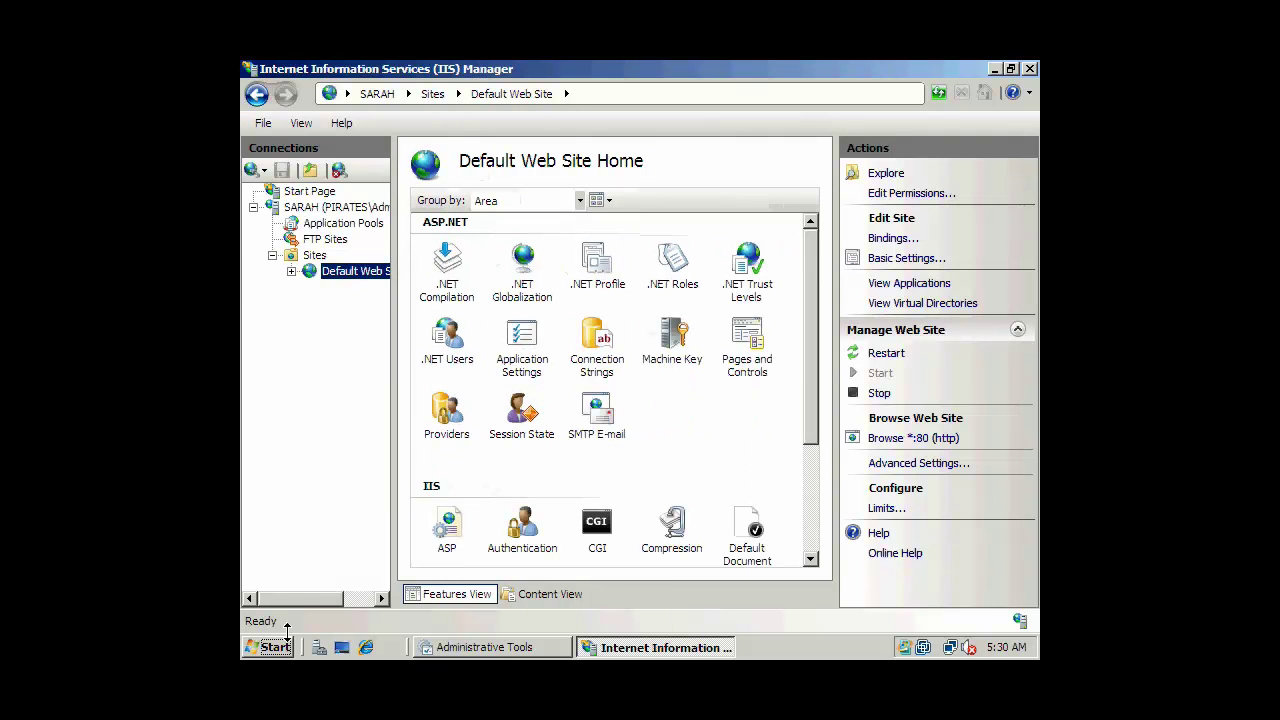
drag(296, 597, 325, 594)
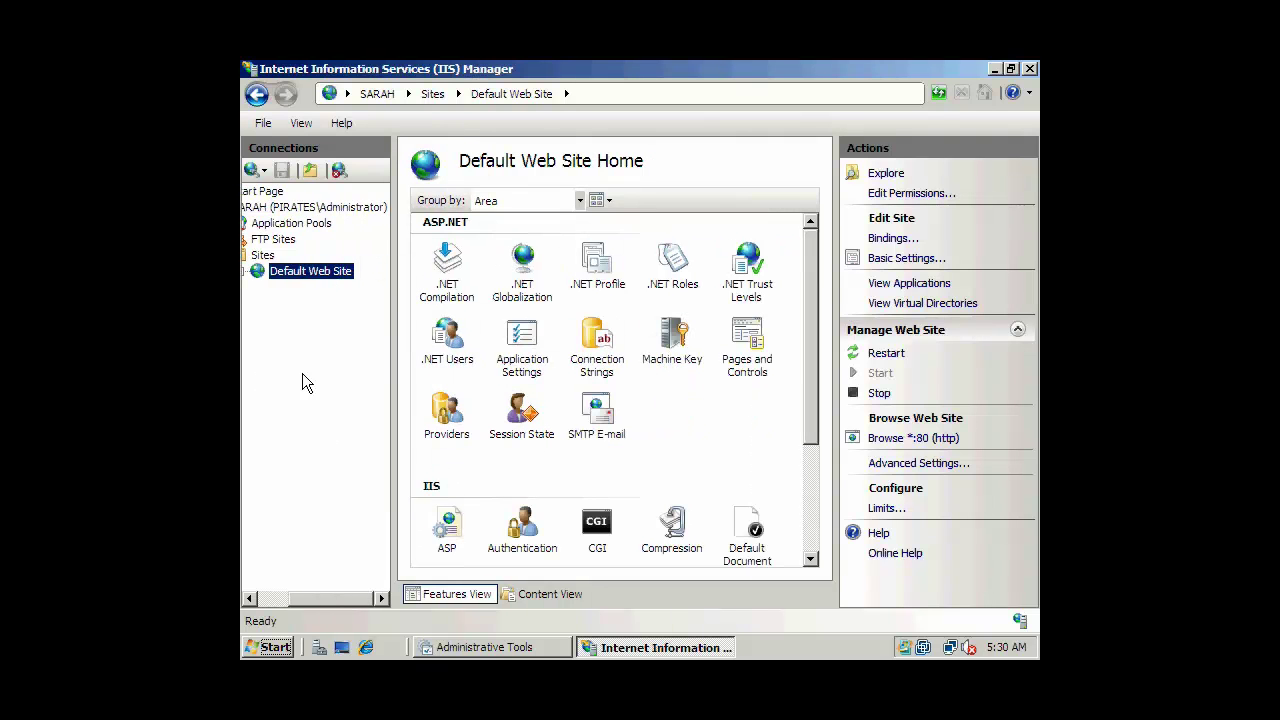
right_click(290, 254)
click(322, 263)
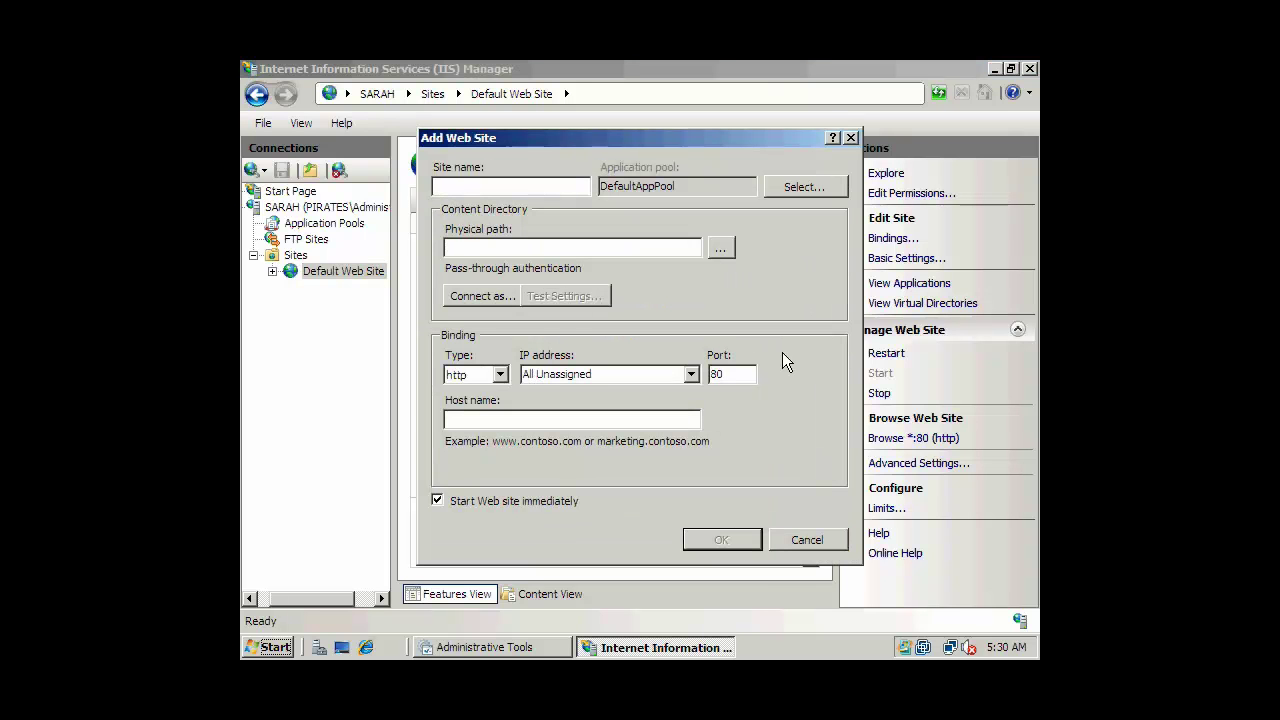
double_click(730, 374)
click(808, 540)
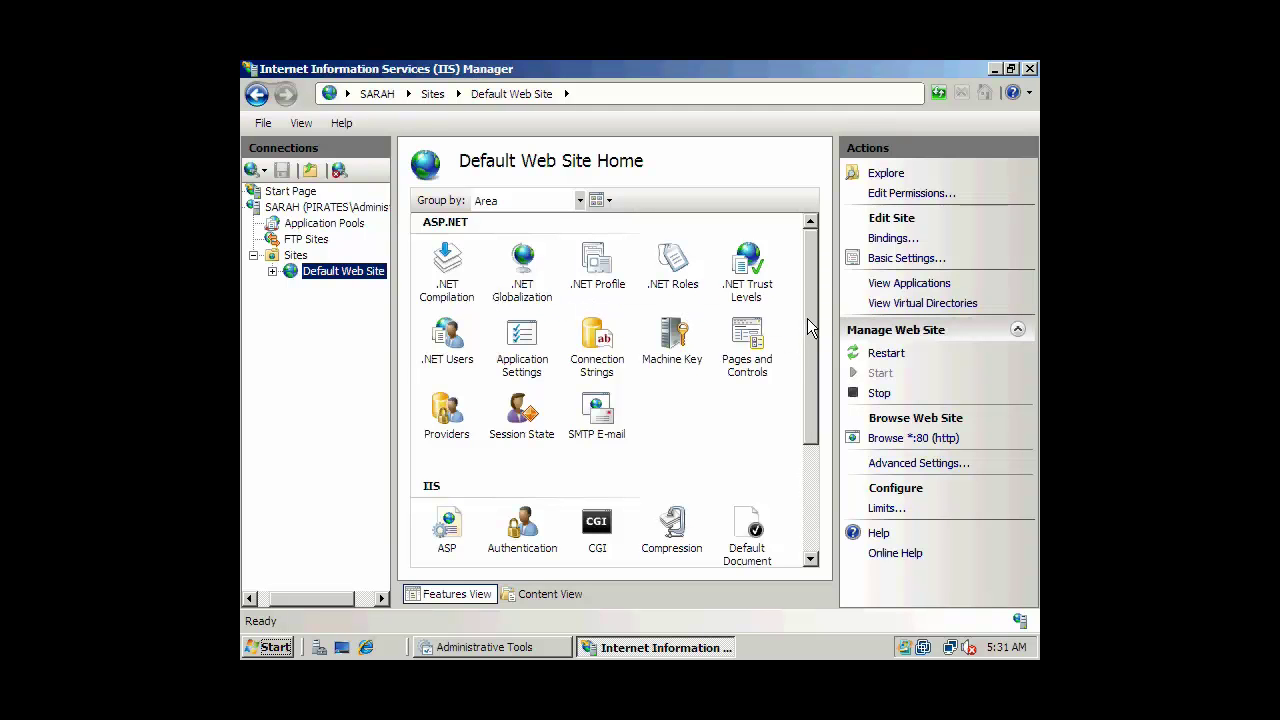
click(906, 258)
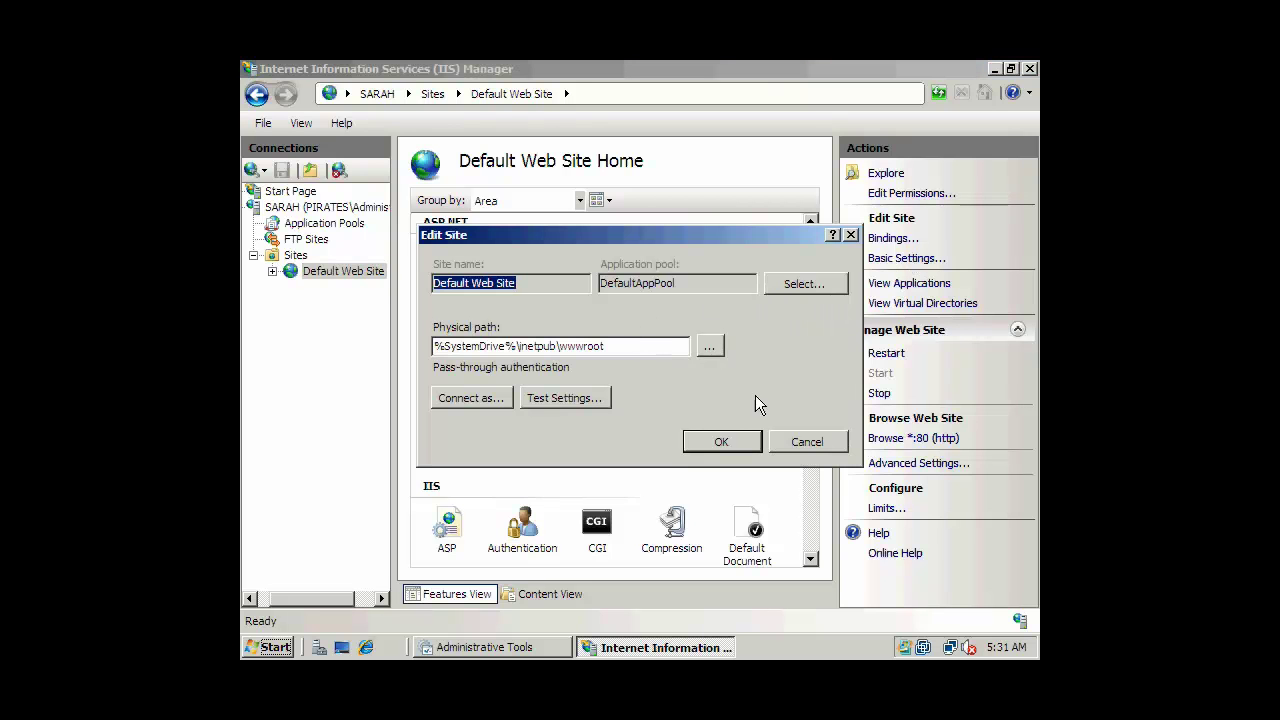
click(805, 442)
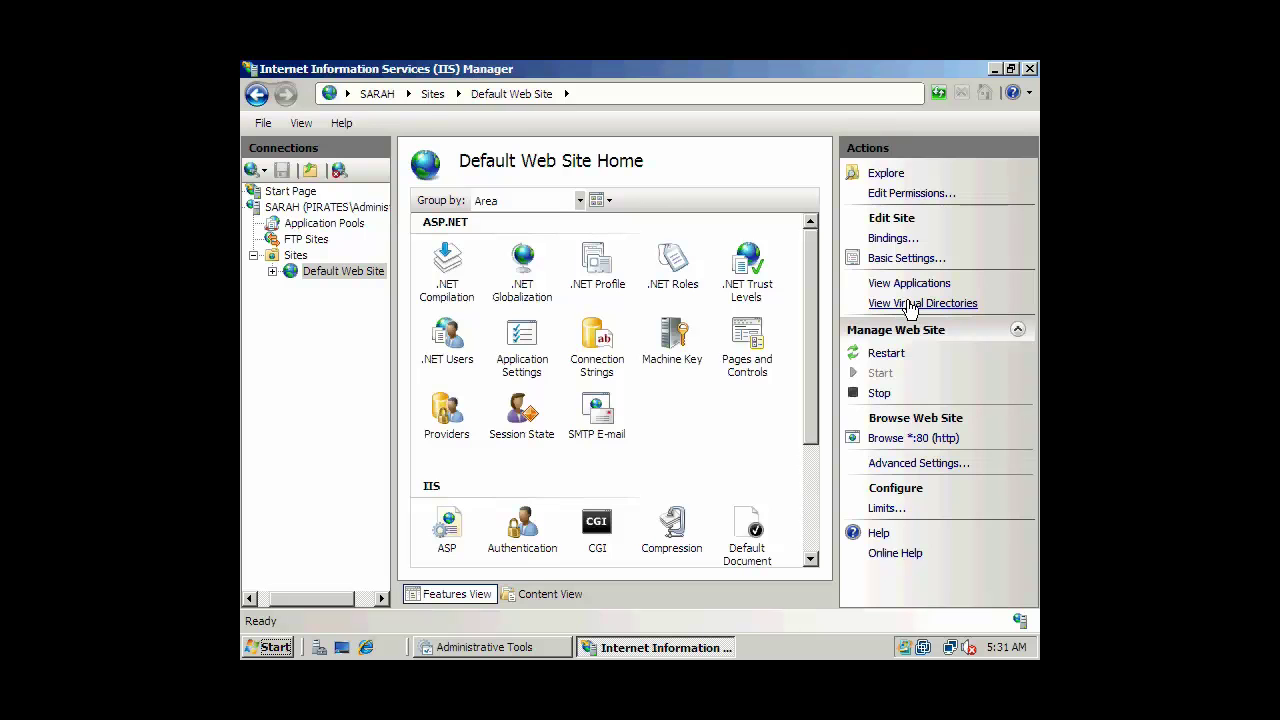
click(911, 304)
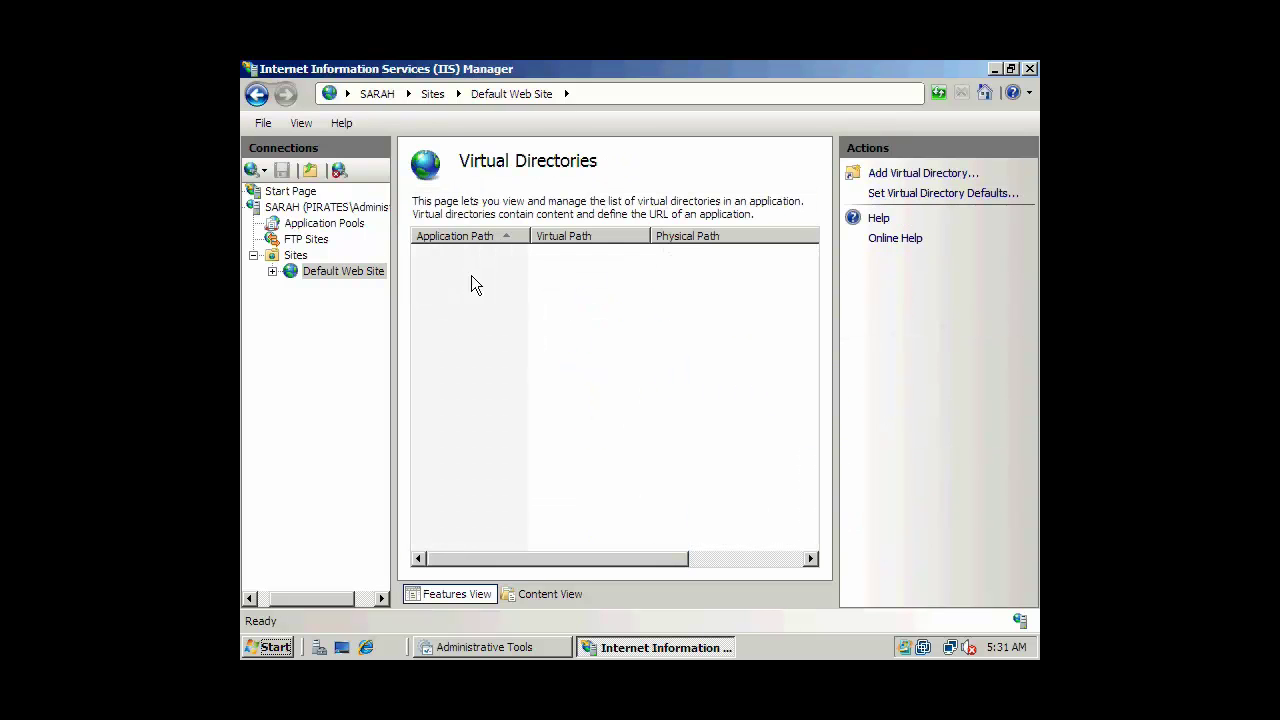
click(256, 94)
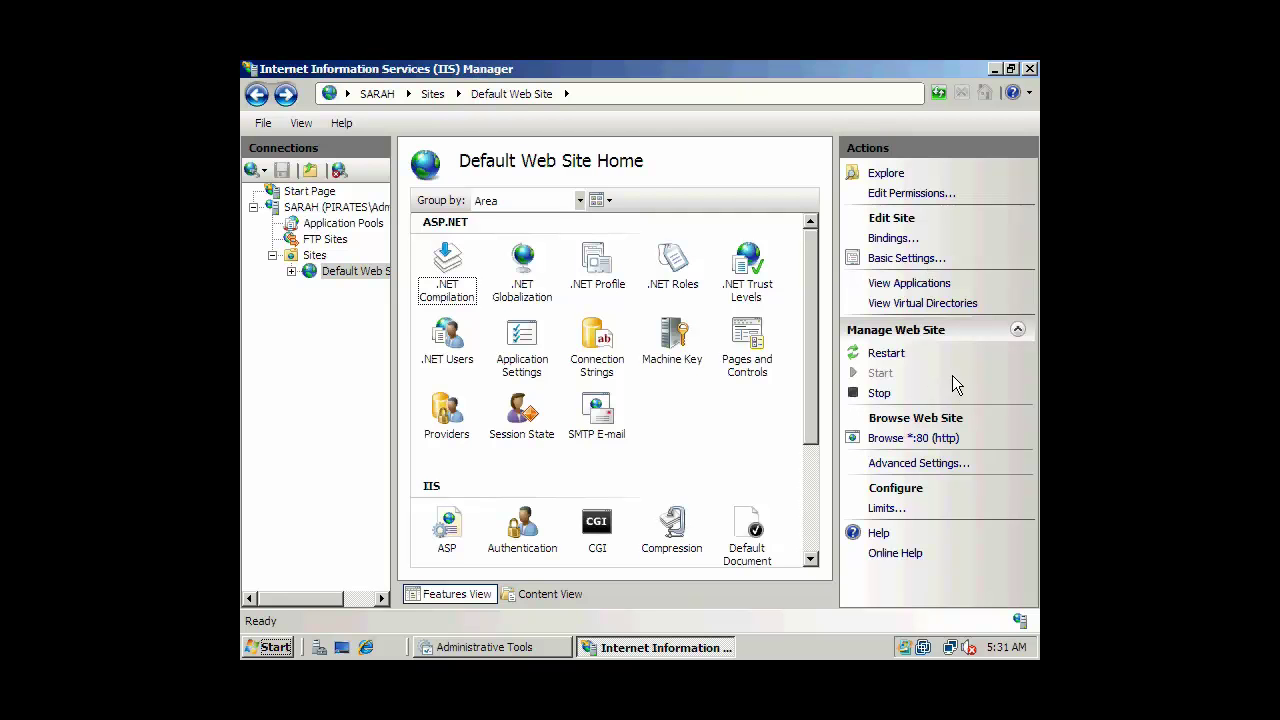
click(918, 464)
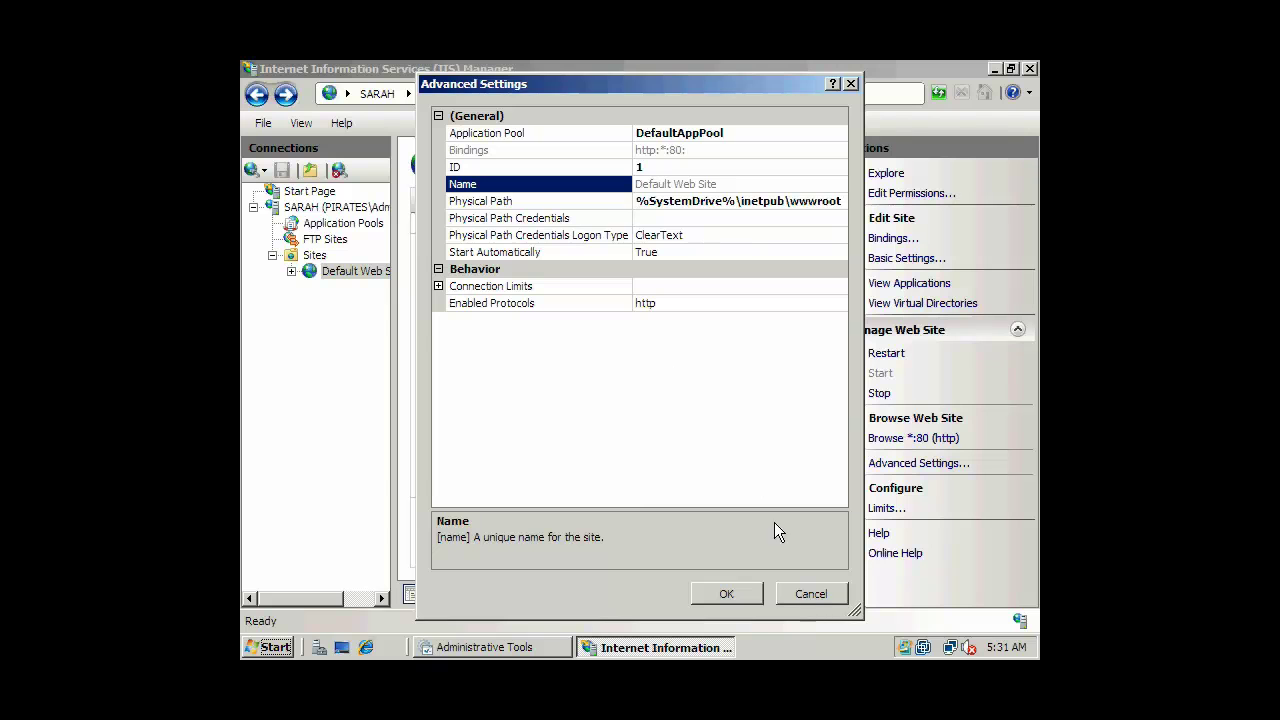
click(811, 594)
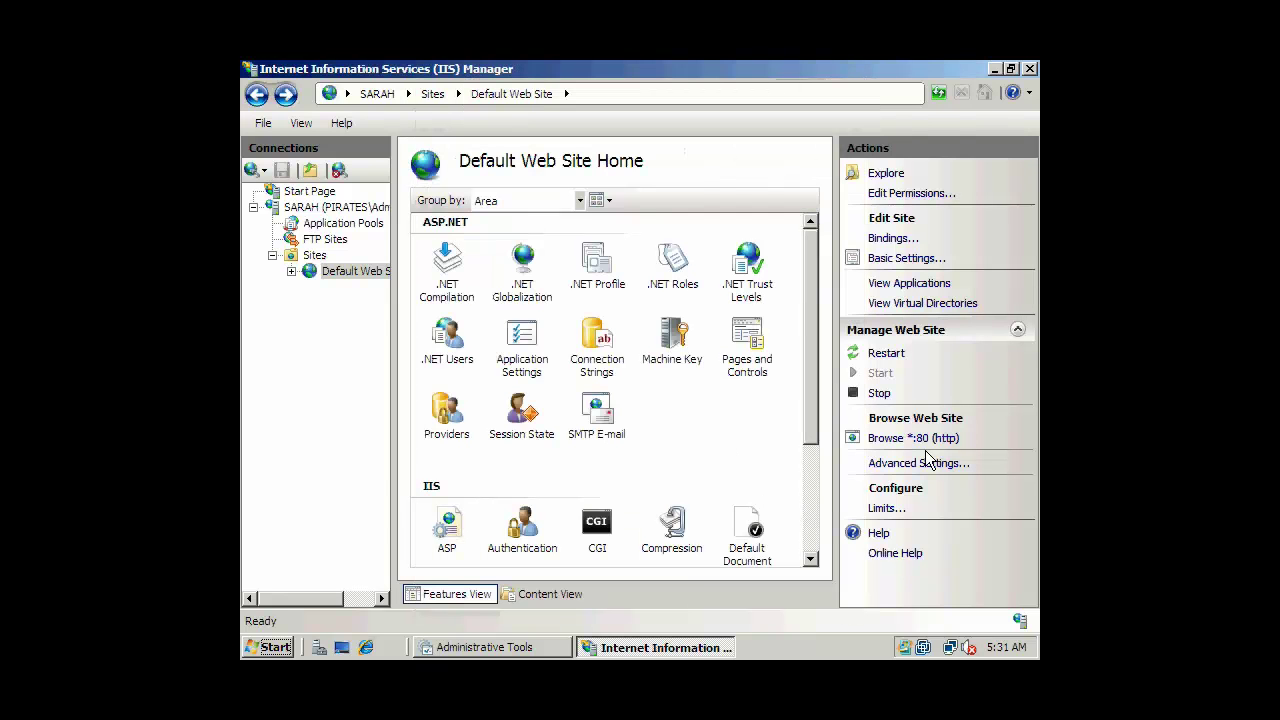
click(890, 439)
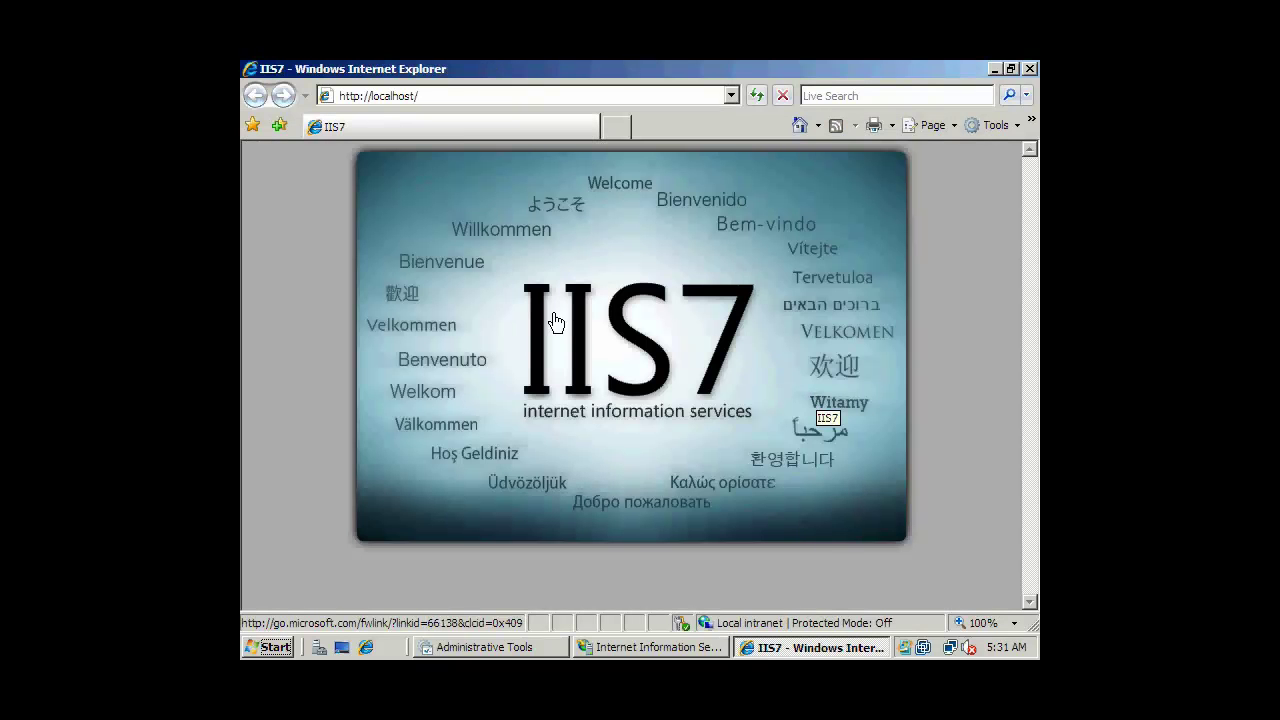
click(677, 313)
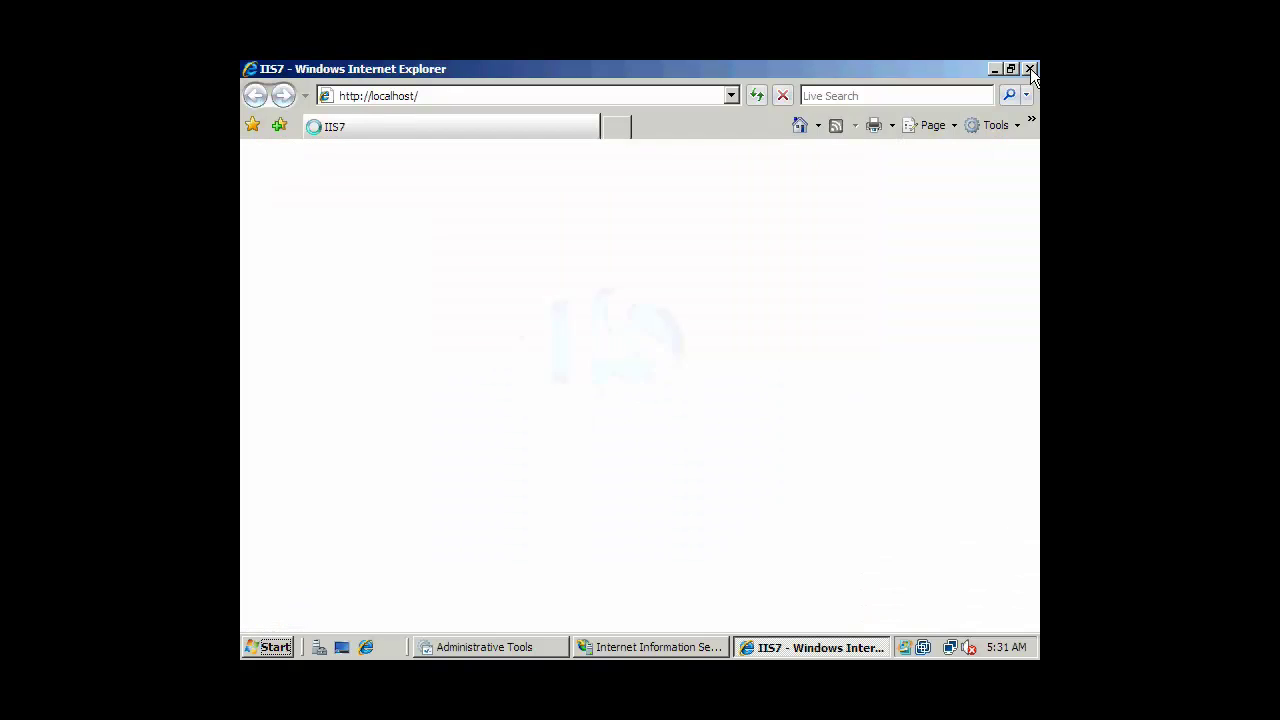
click(1030, 68)
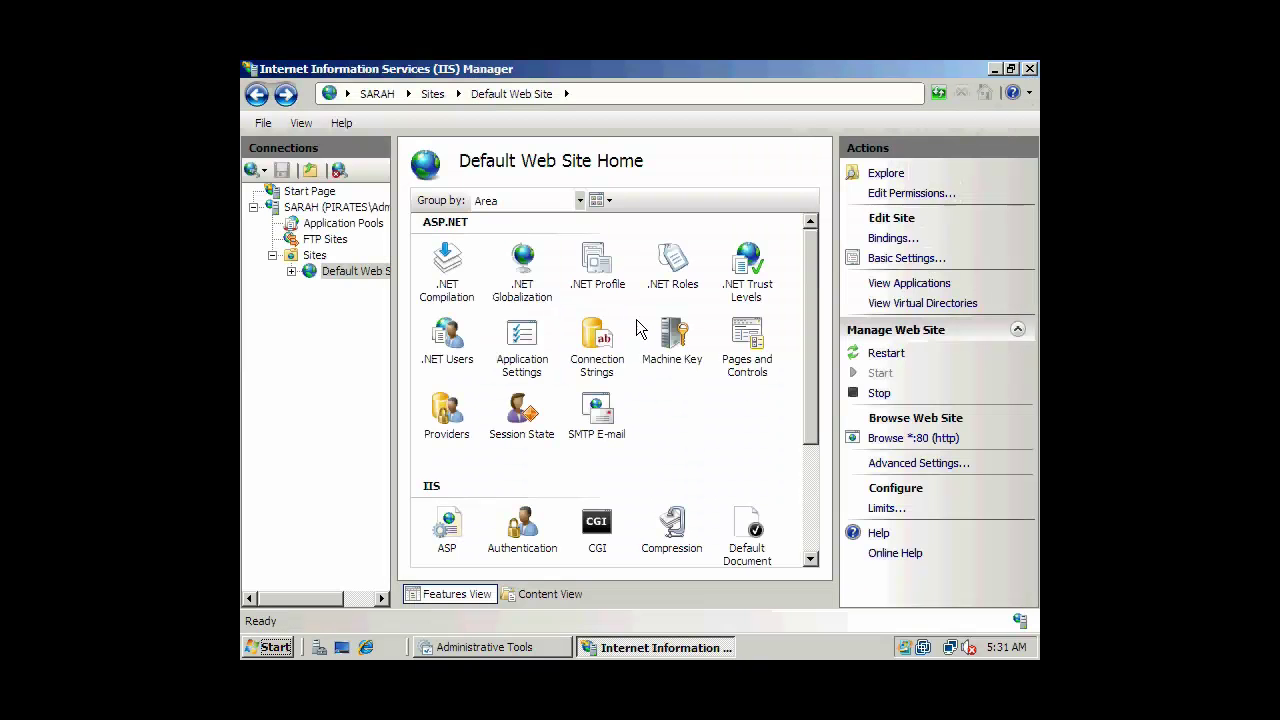
drag(813, 378, 815, 510)
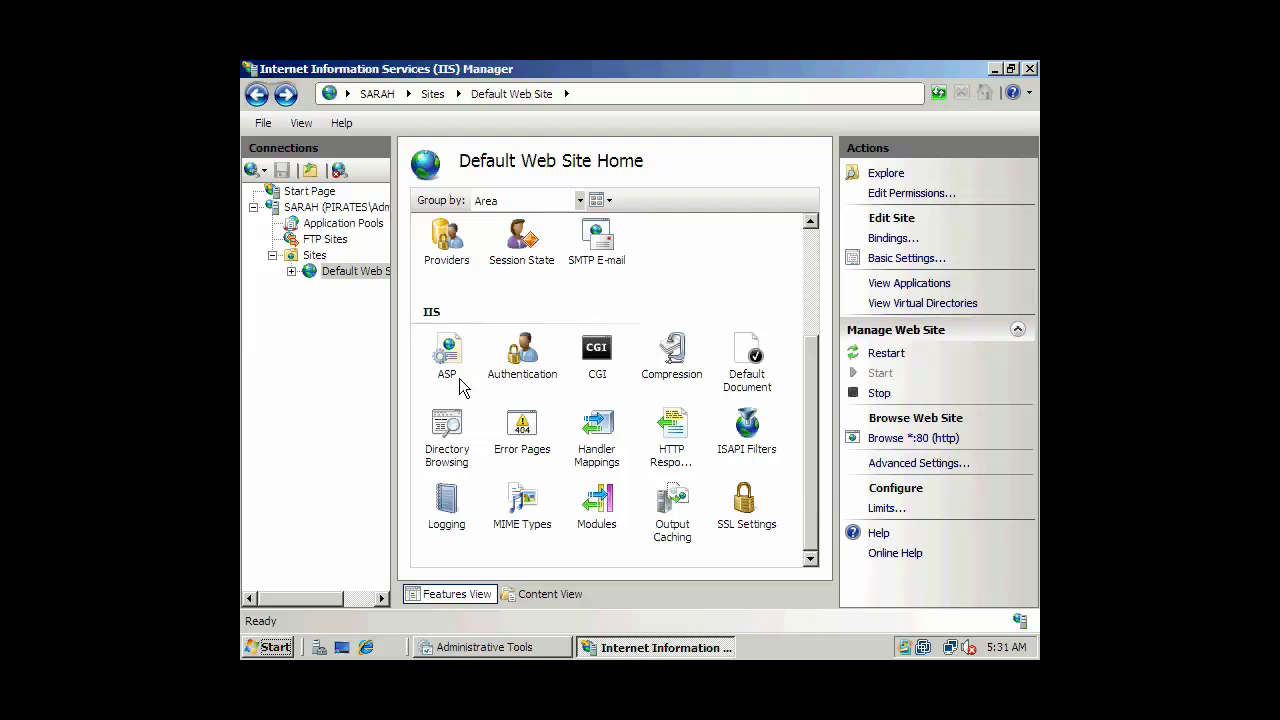
click(447, 350)
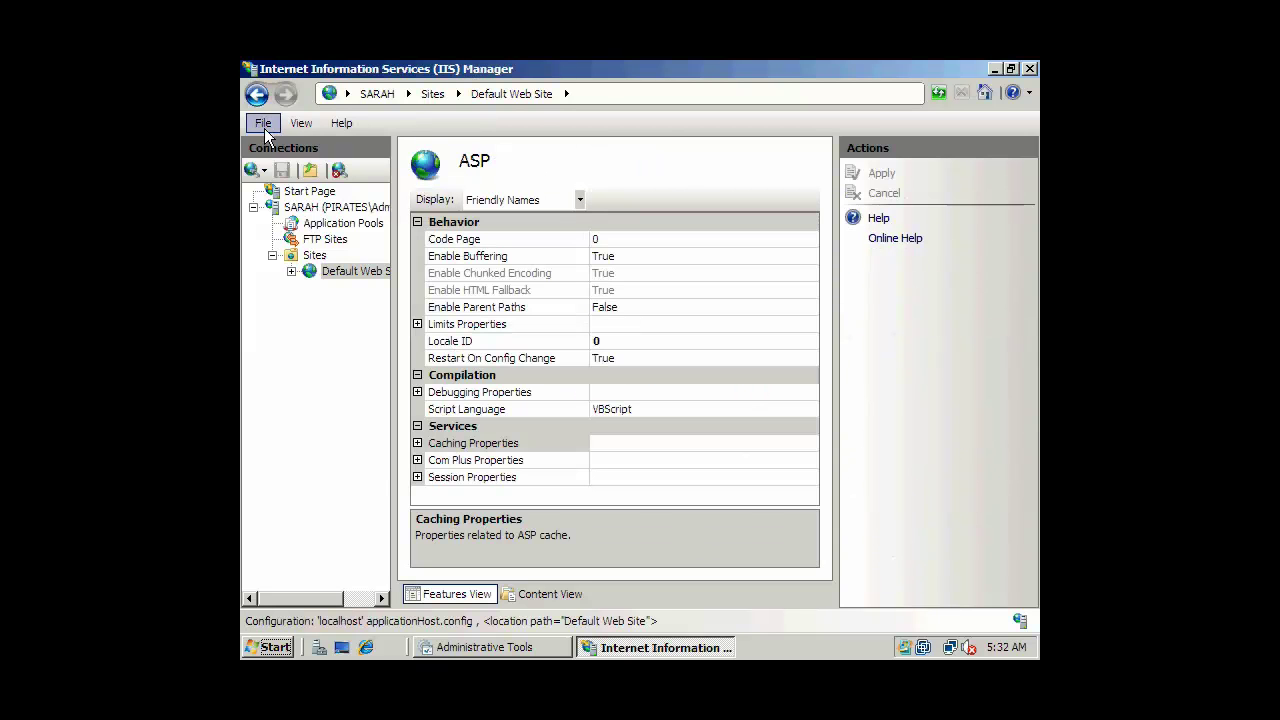
click(256, 93)
double_click(596, 352)
click(256, 93)
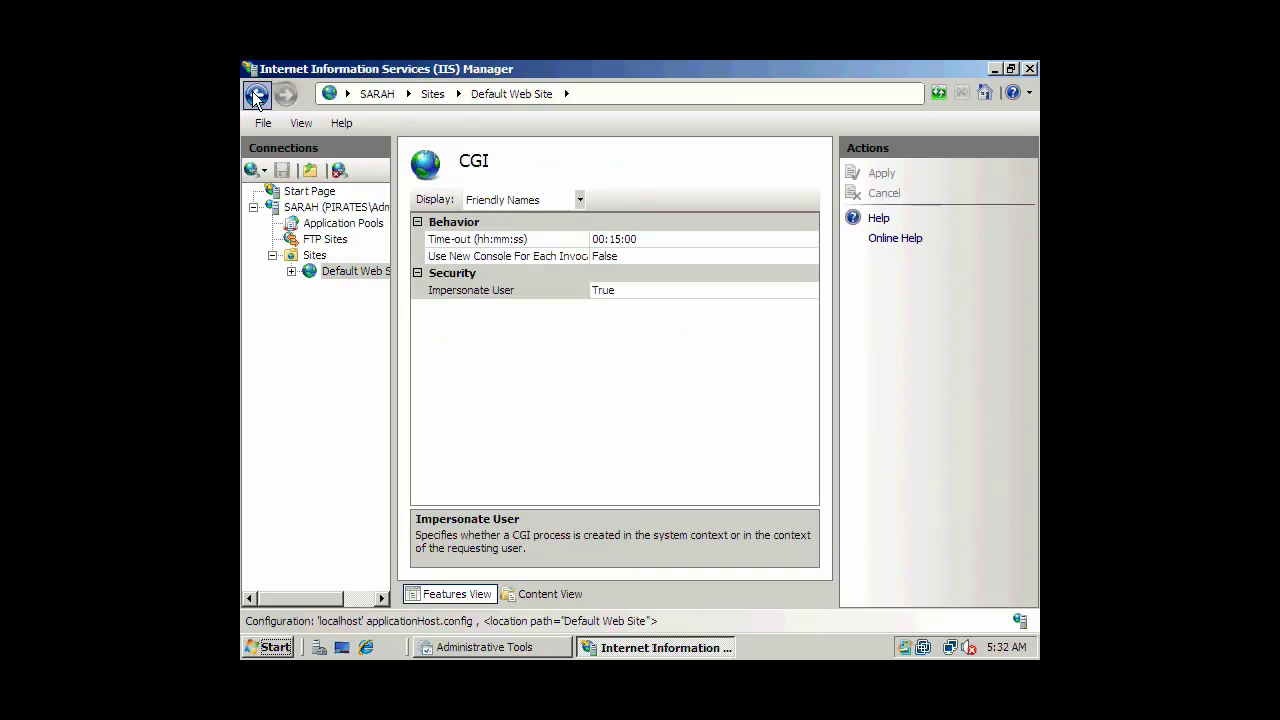
click(521, 358)
double_click(521, 358)
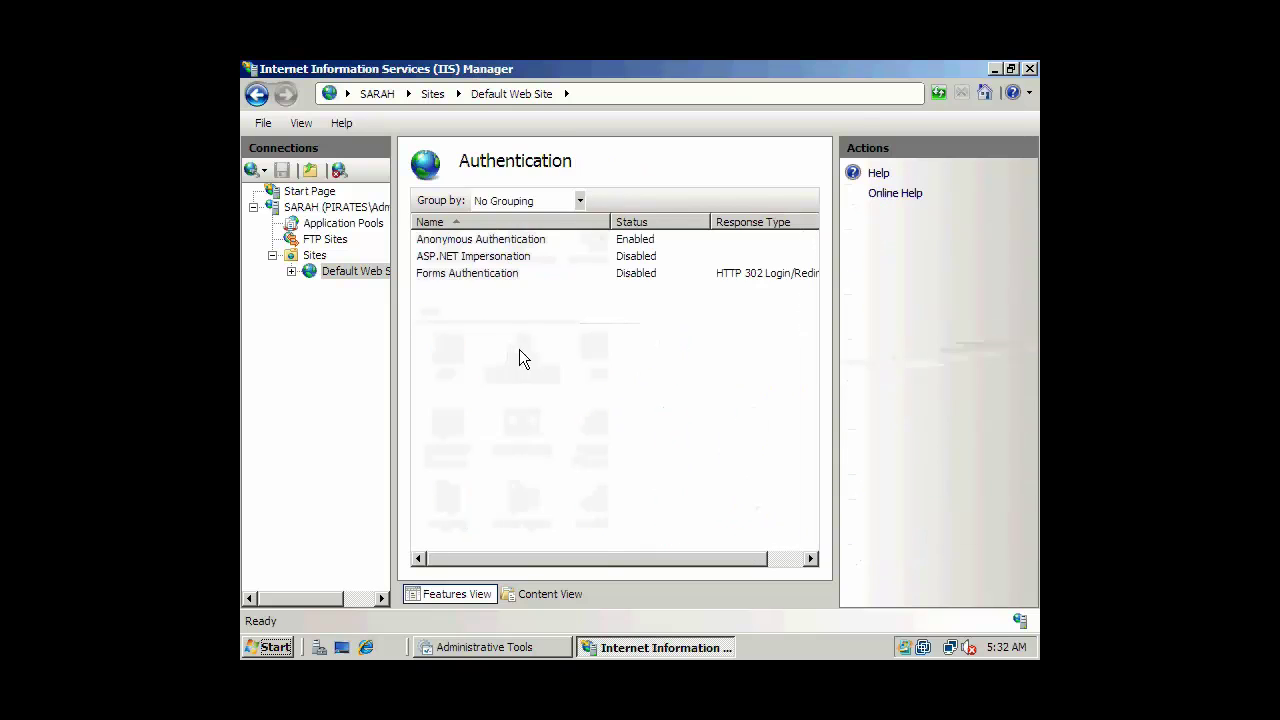
click(502, 241)
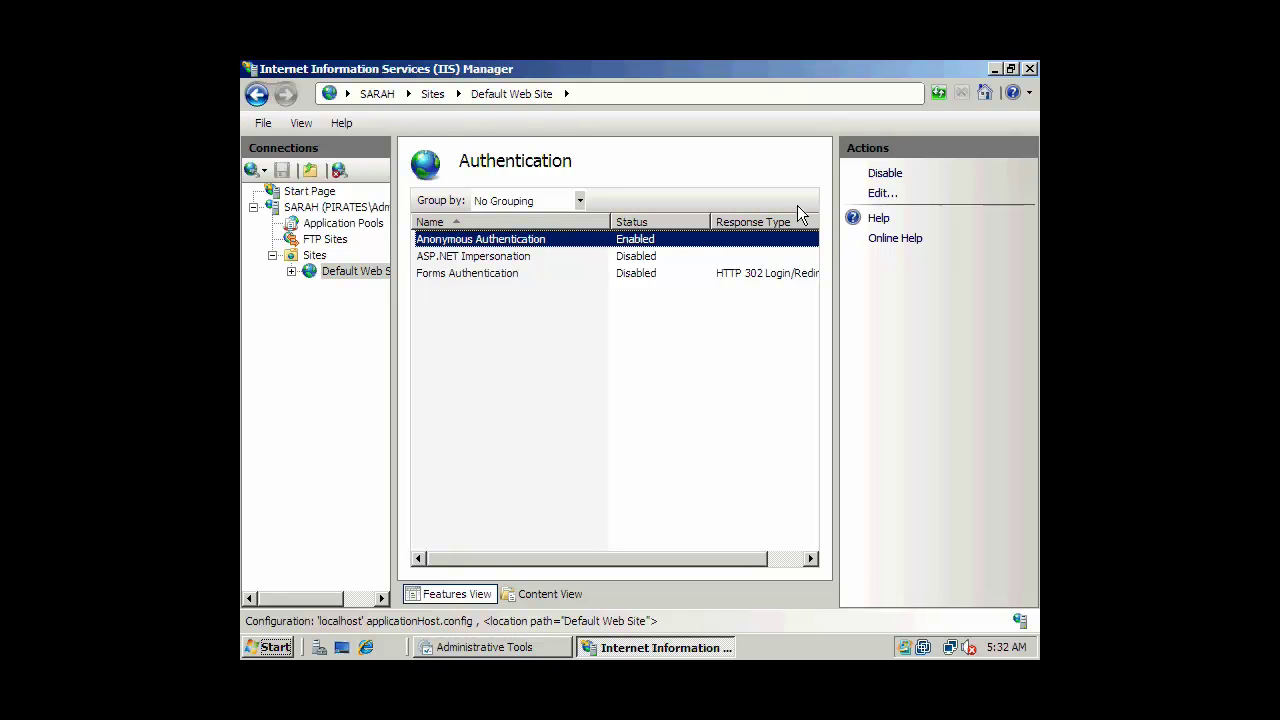
click(884, 193)
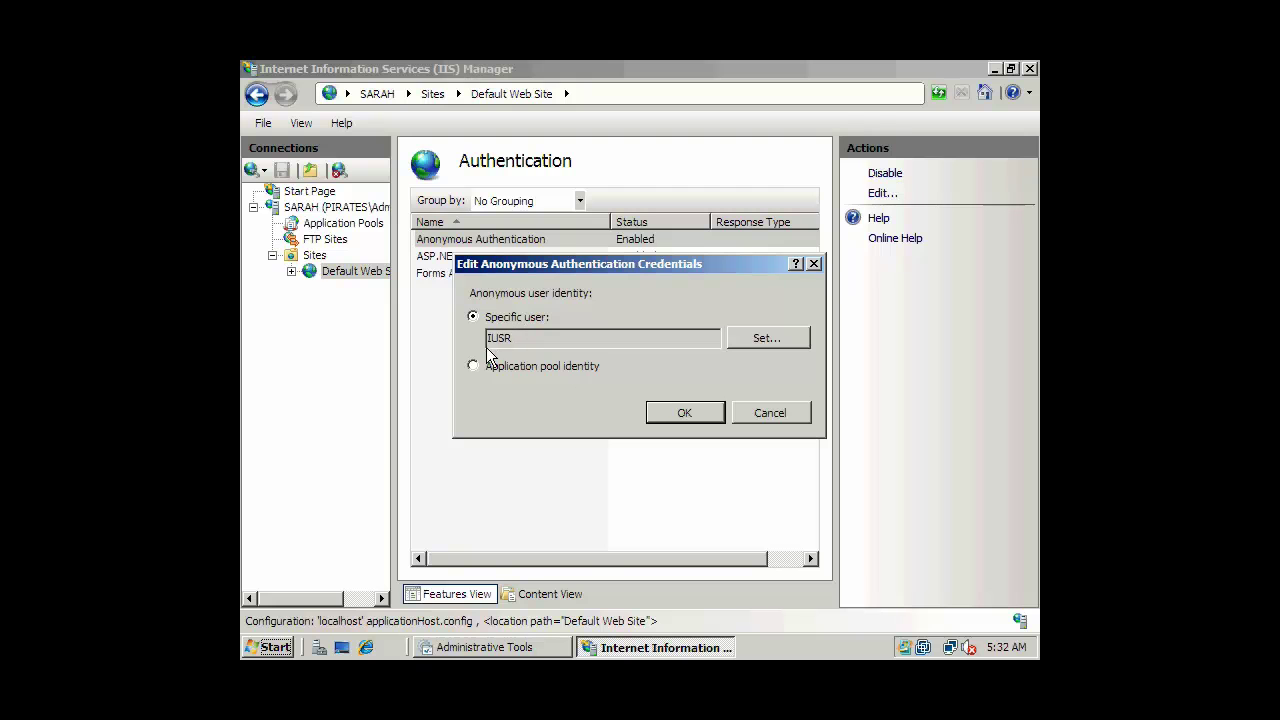
double_click(518, 338)
click(752, 336)
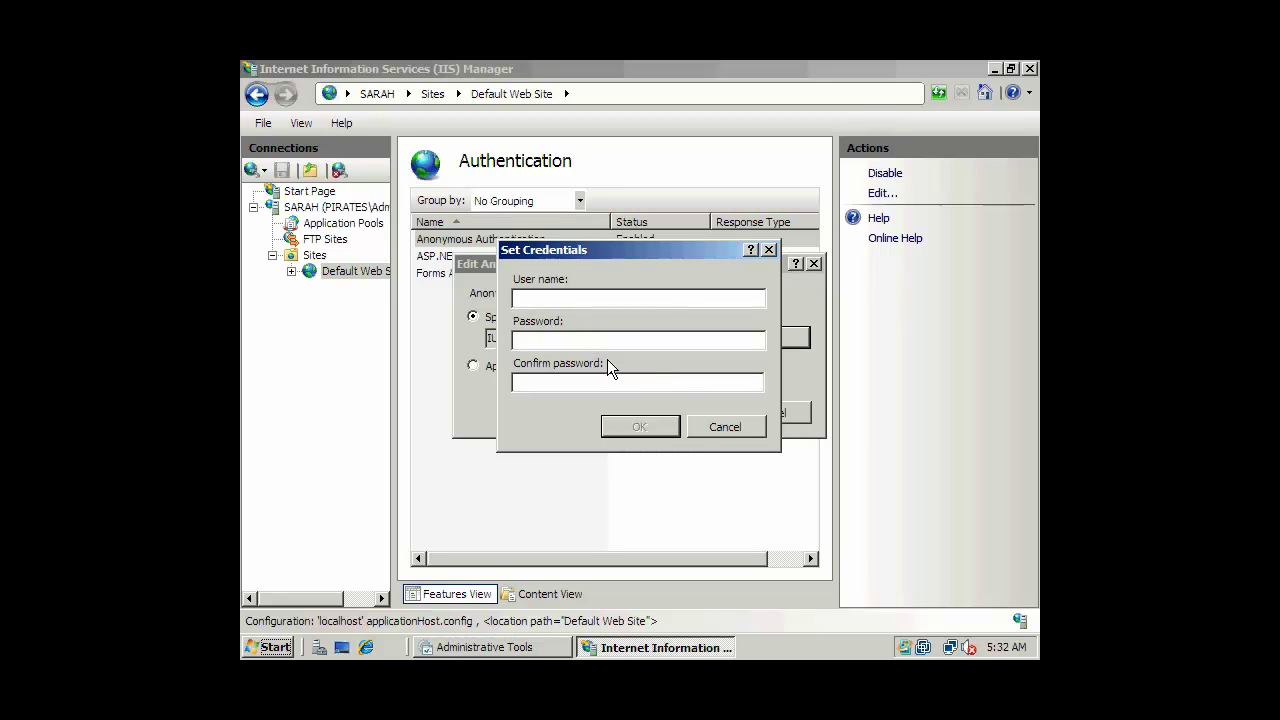
click(726, 430)
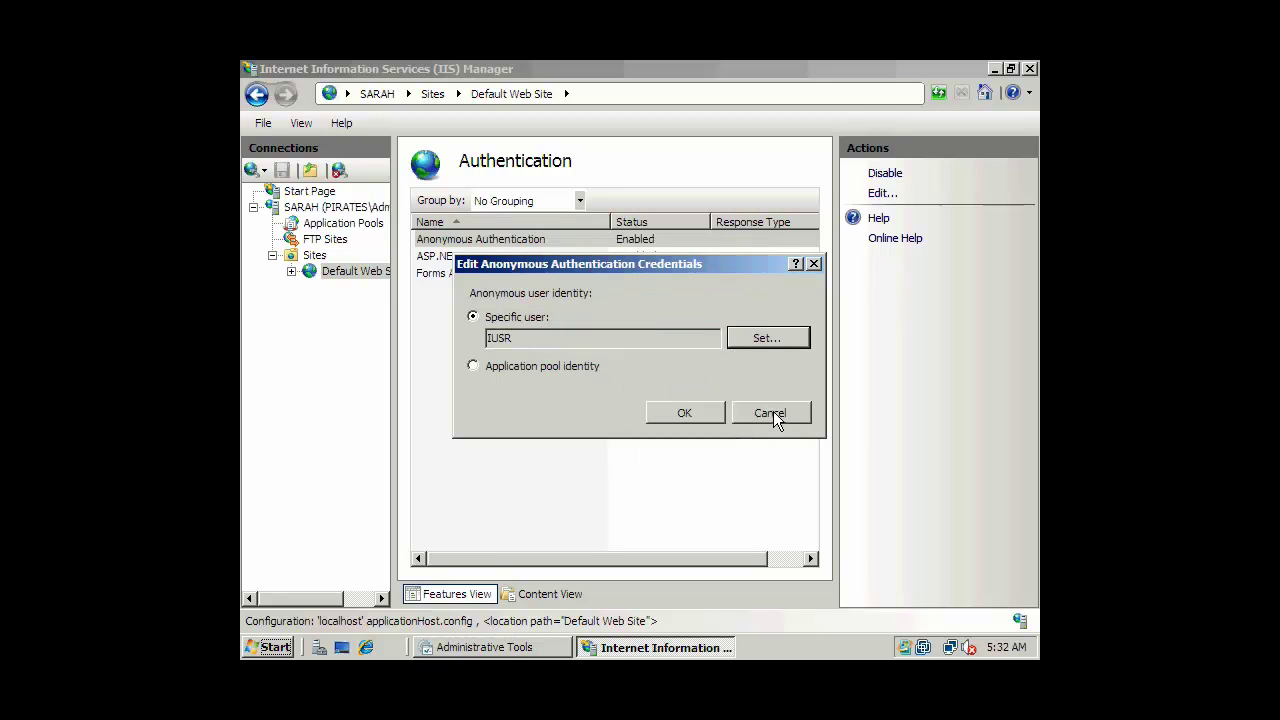
click(772, 412)
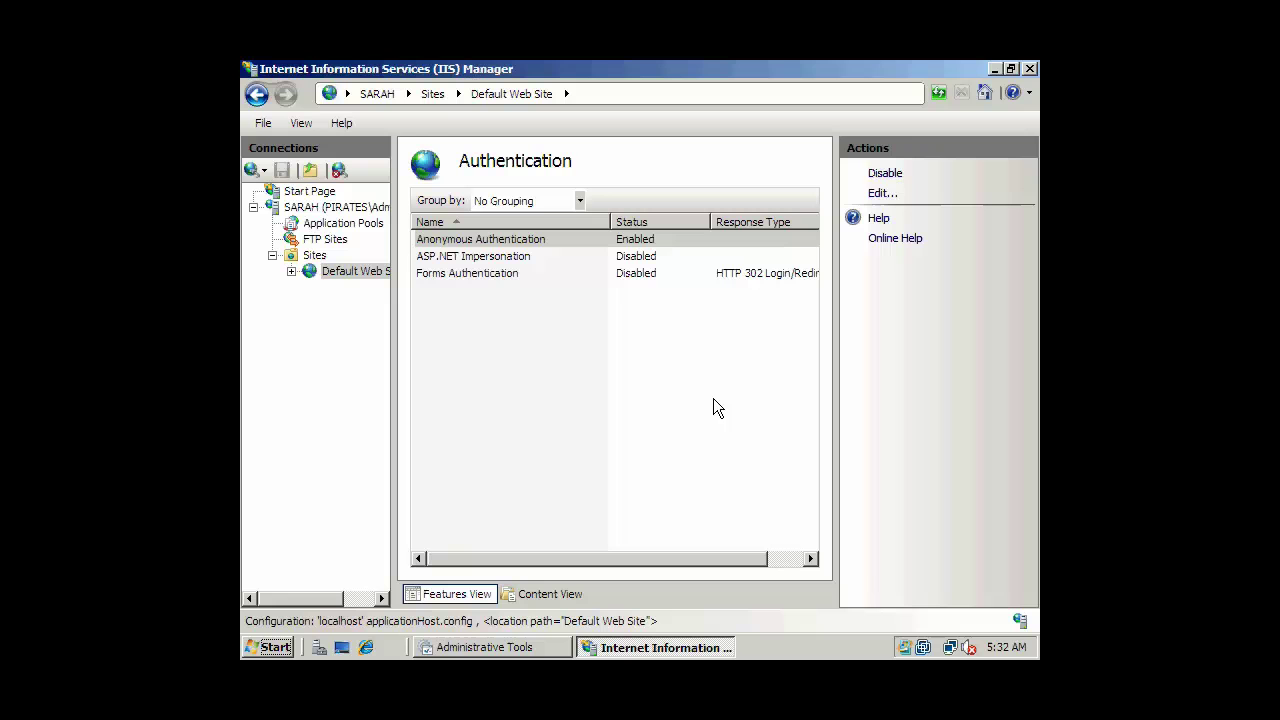
click(257, 94)
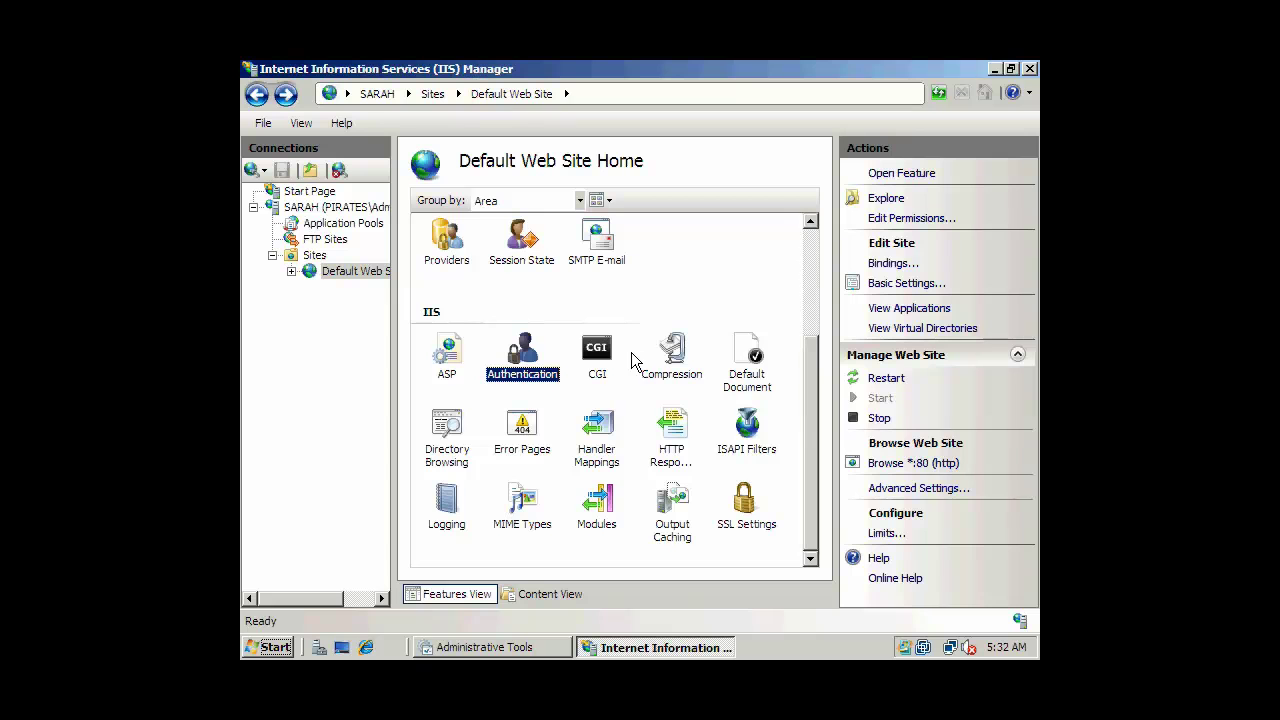
Move index.html to the top of Default Web Site's Default Document list.
double_click(755, 366)
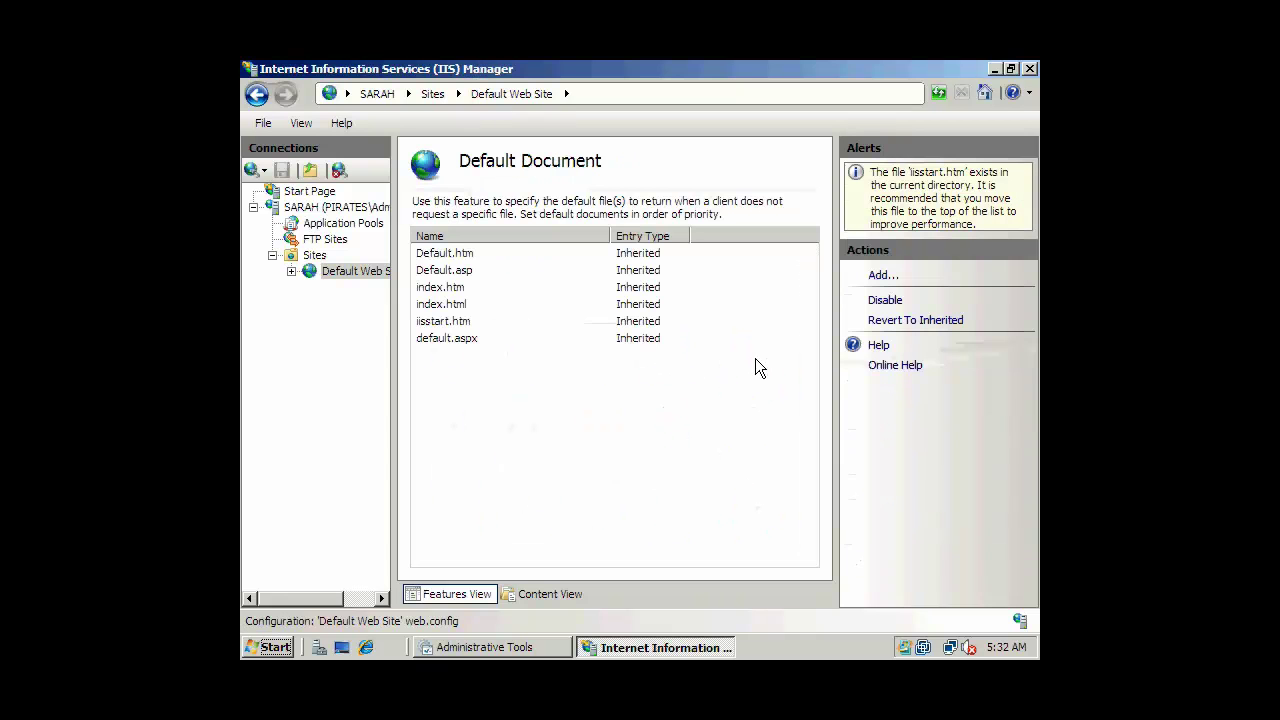
click(460, 290)
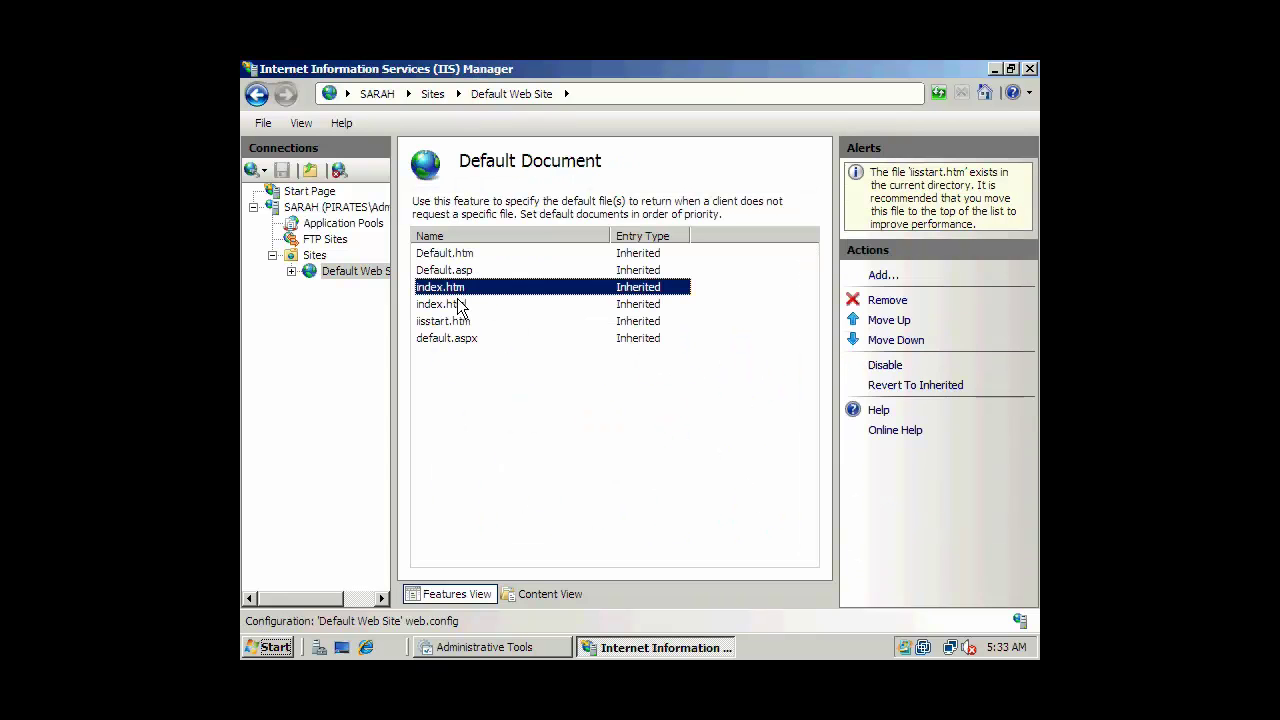
click(462, 305)
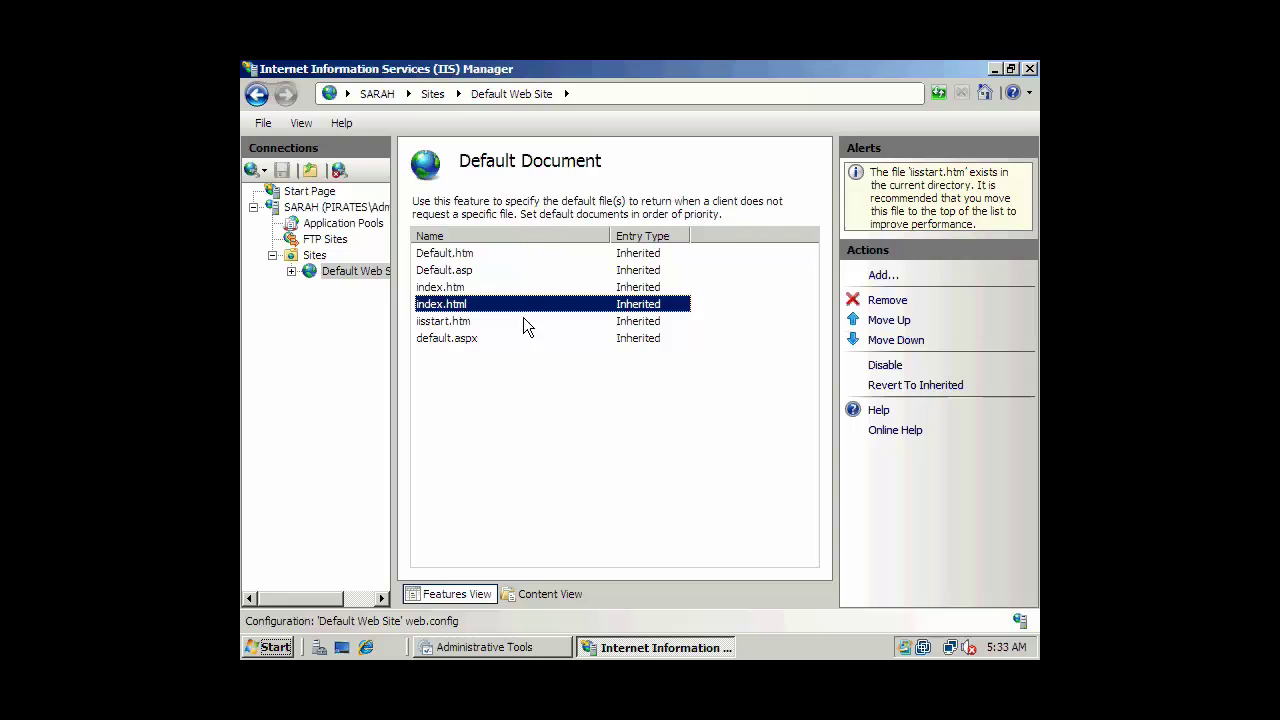
click(900, 322)
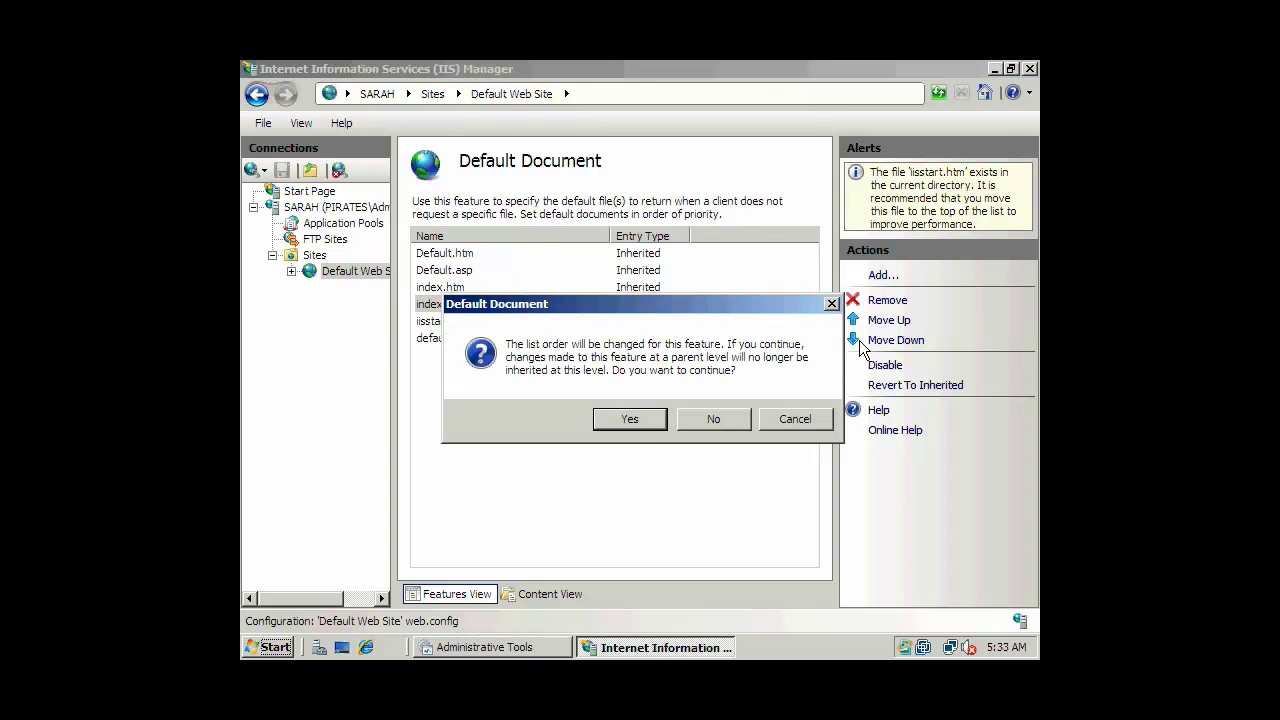
click(646, 418)
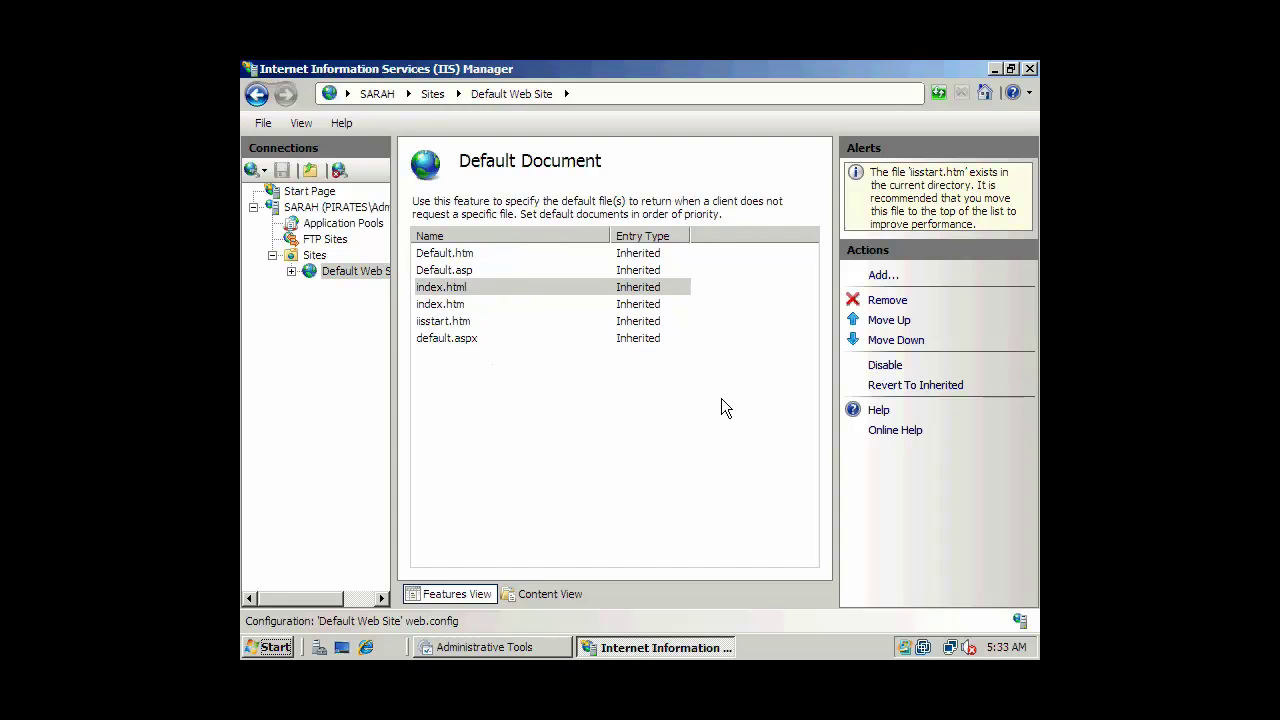
click(880, 322)
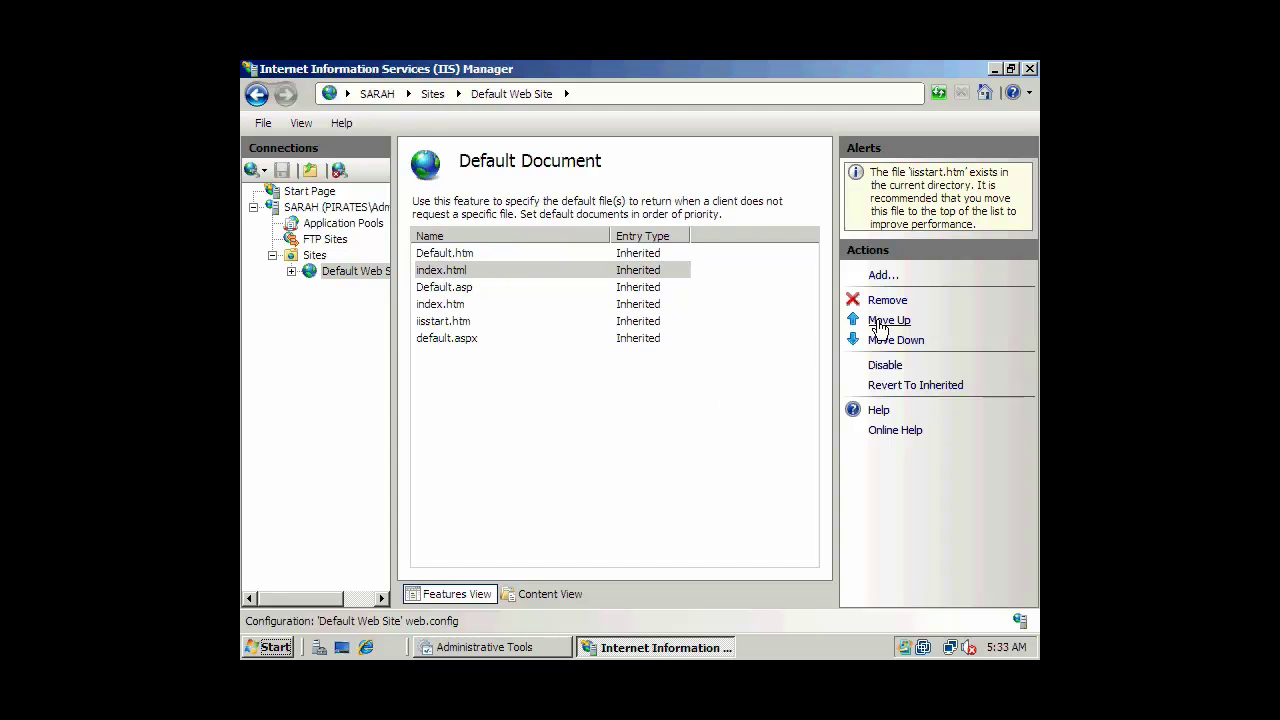
click(880, 322)
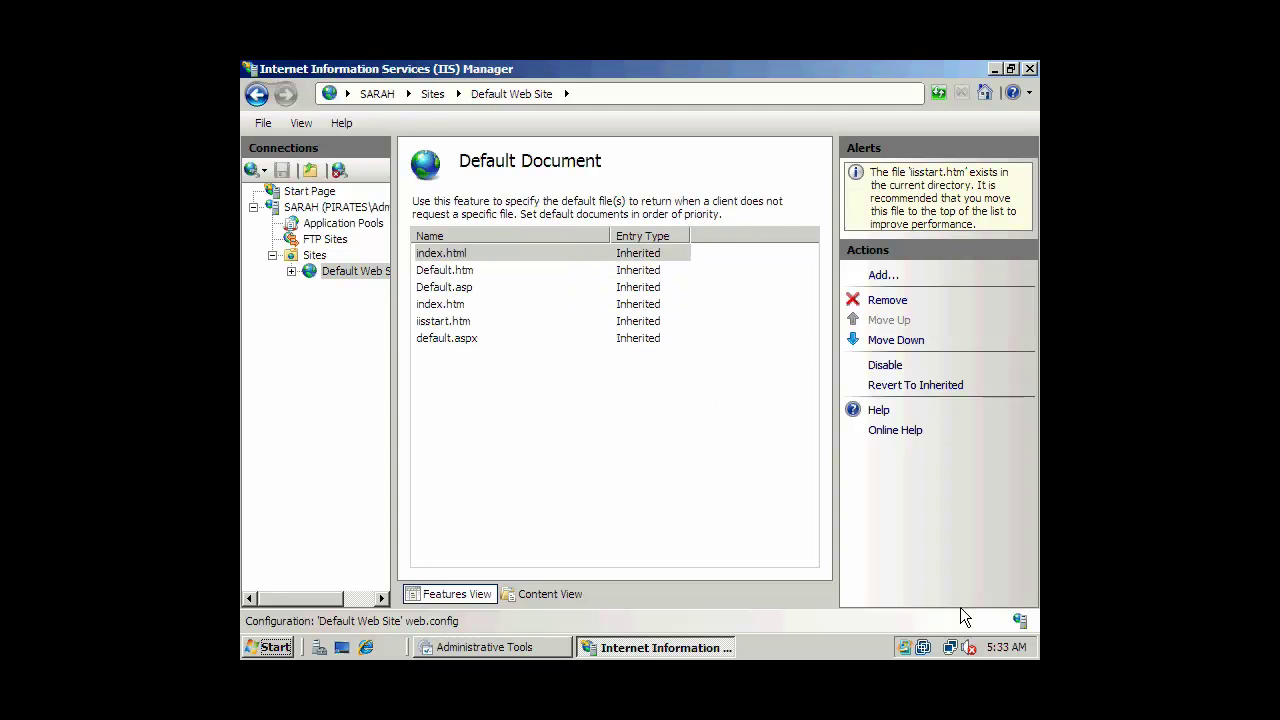
click(460, 255)
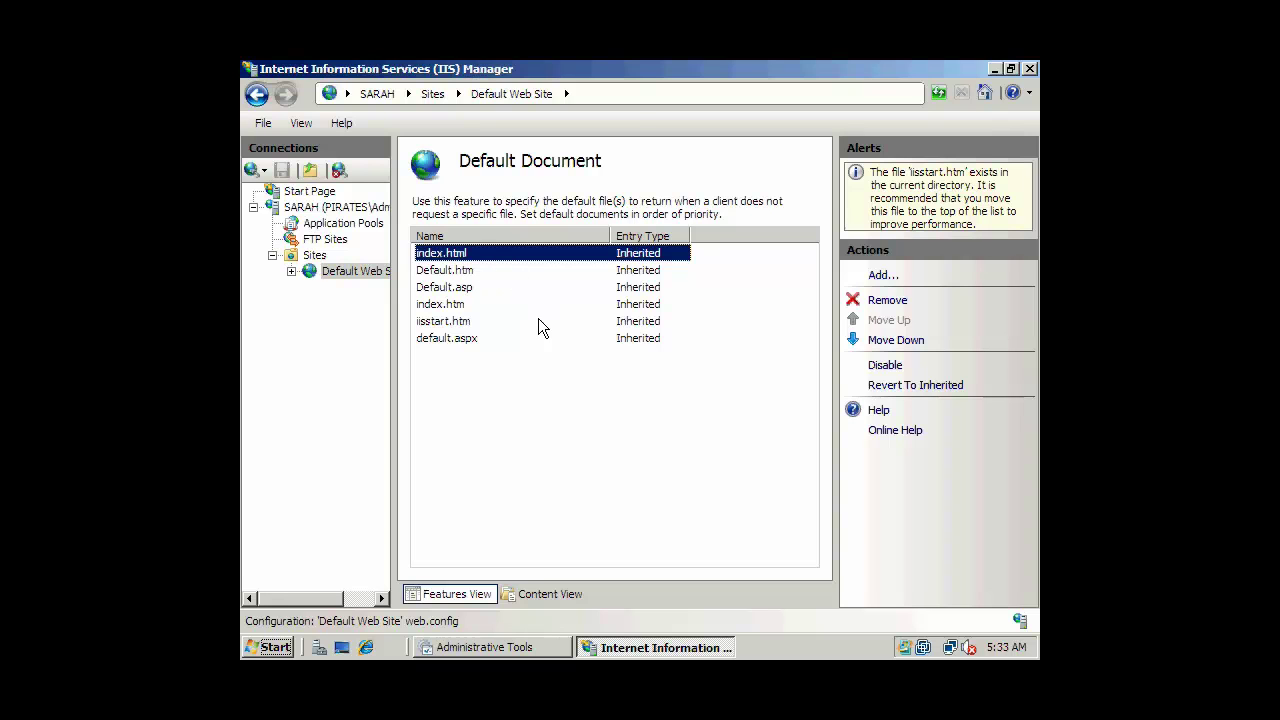
Enable, then disable Directory Browsing for Default Web Site and return to its home page.
click(256, 93)
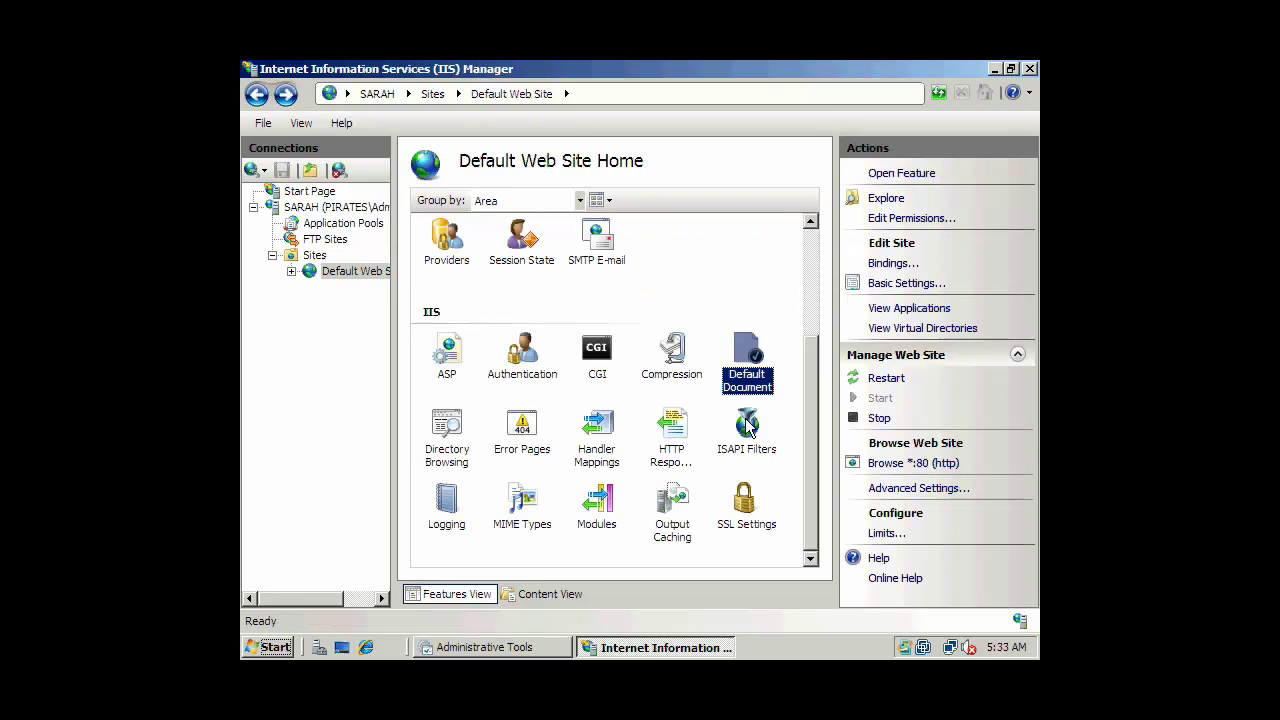
click(449, 437)
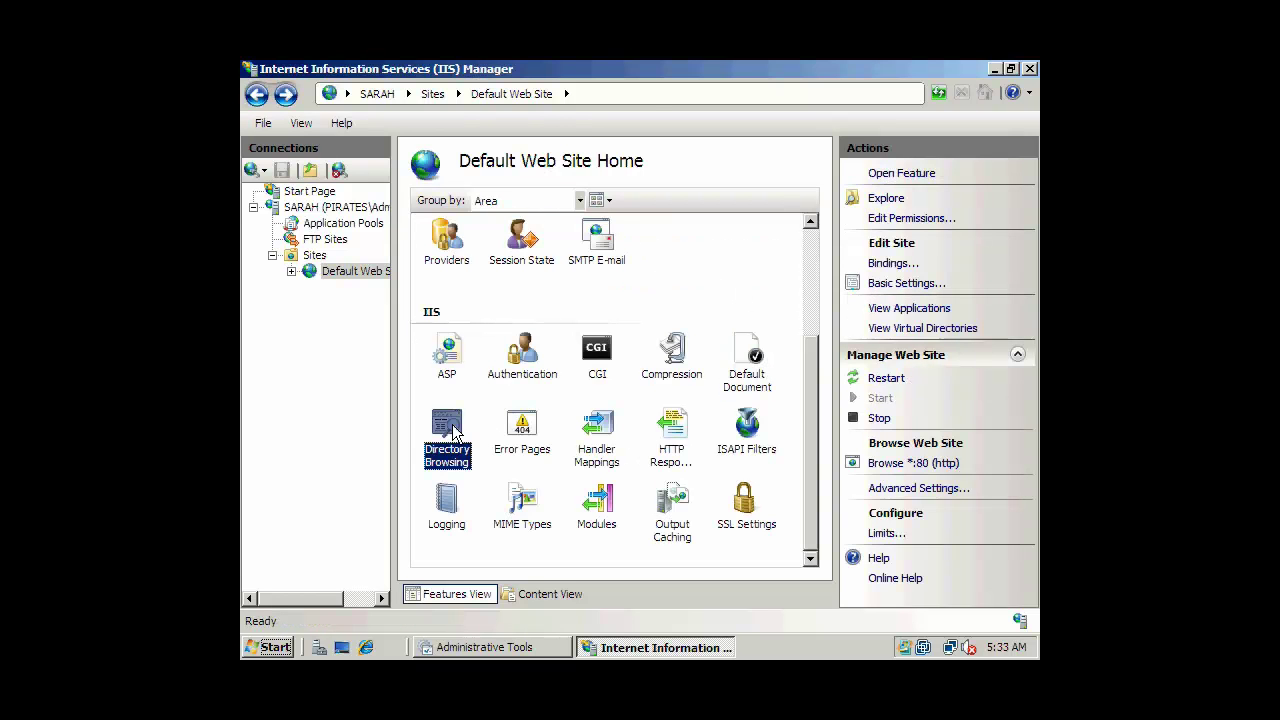
double_click(452, 427)
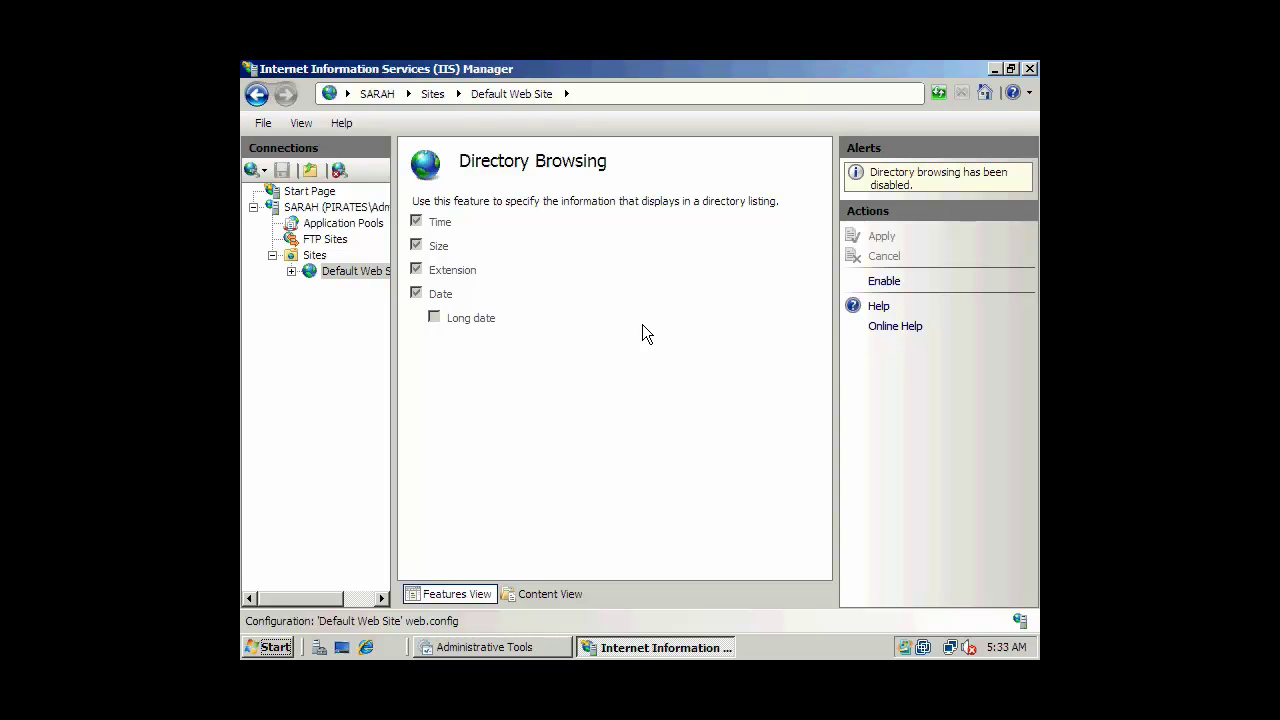
click(886, 282)
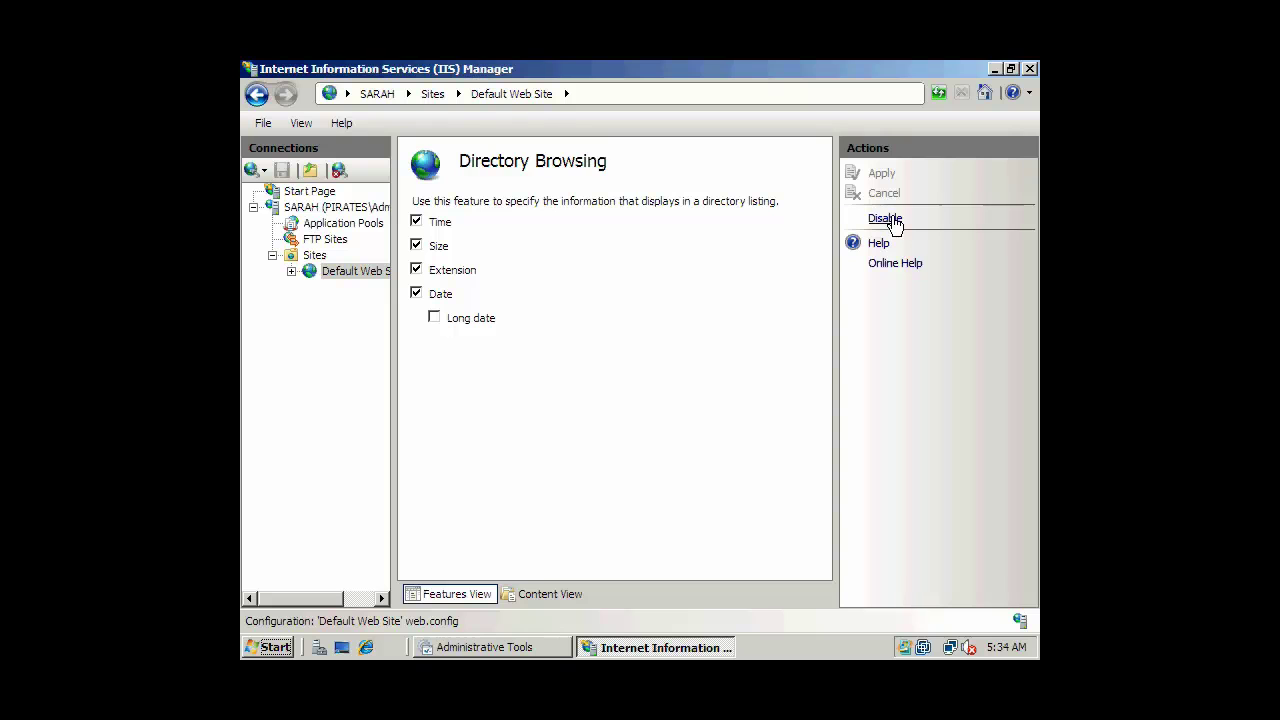
click(885, 219)
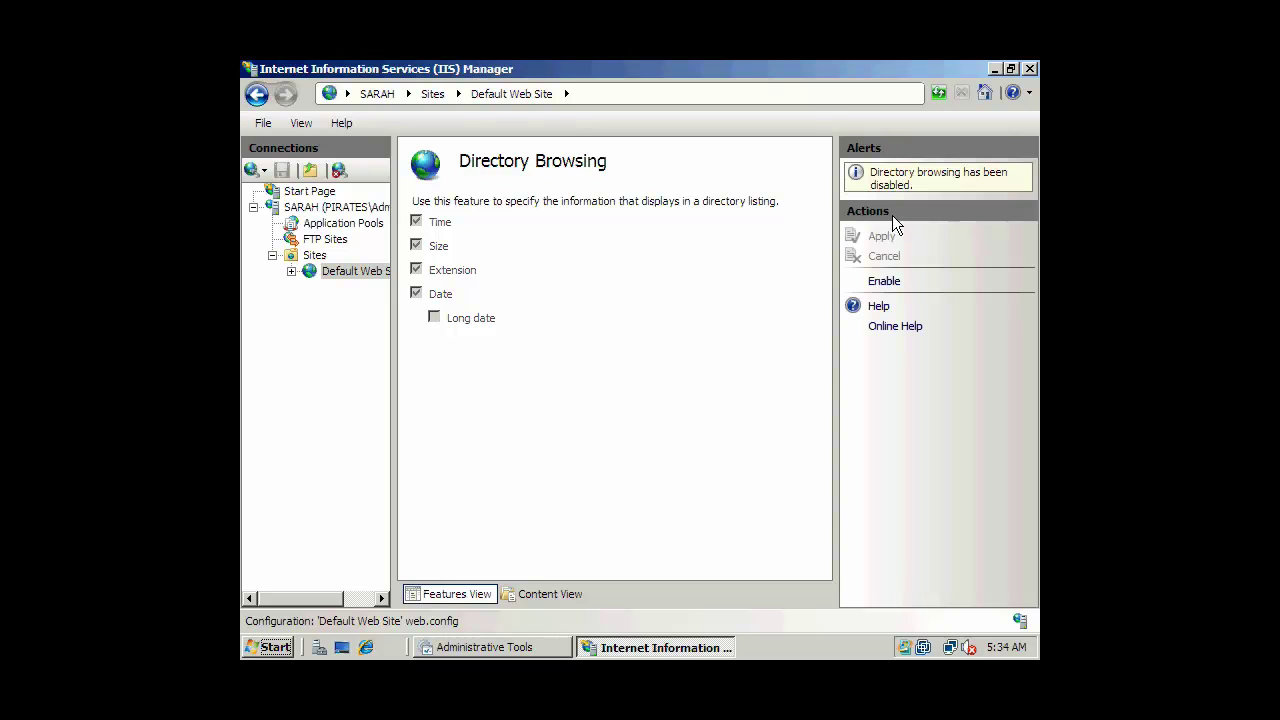
click(258, 95)
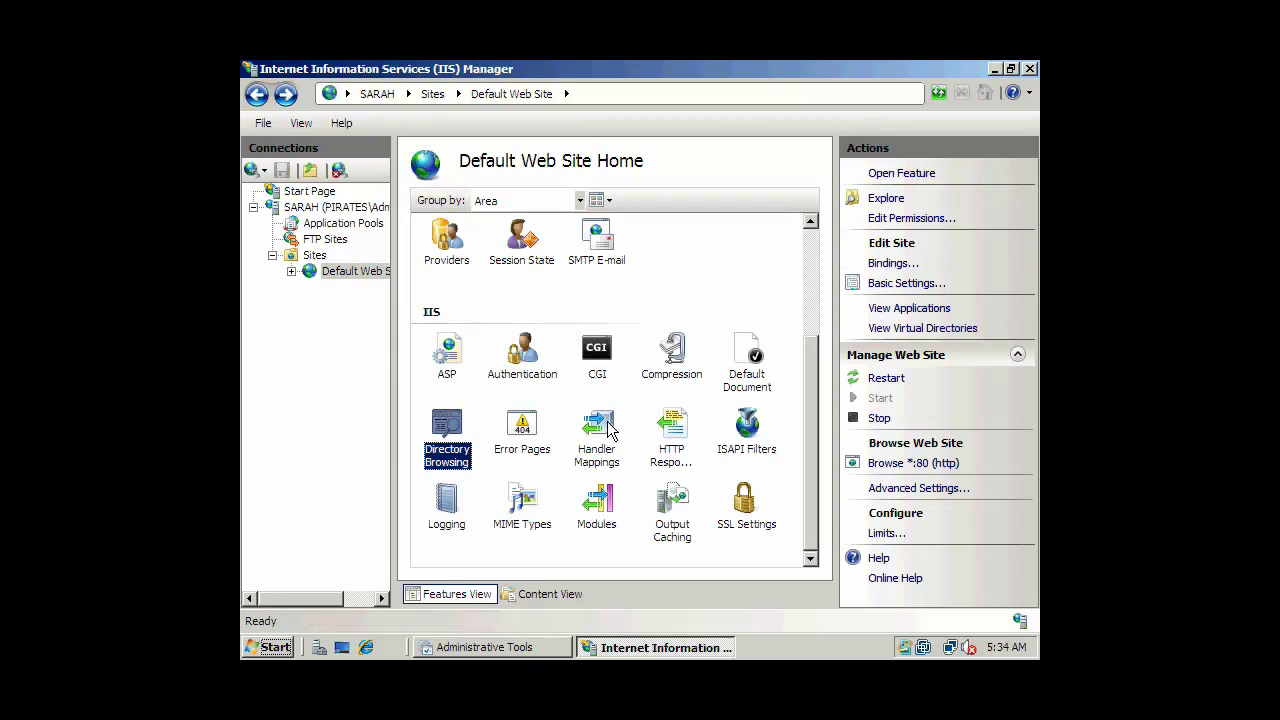
double_click(542, 424)
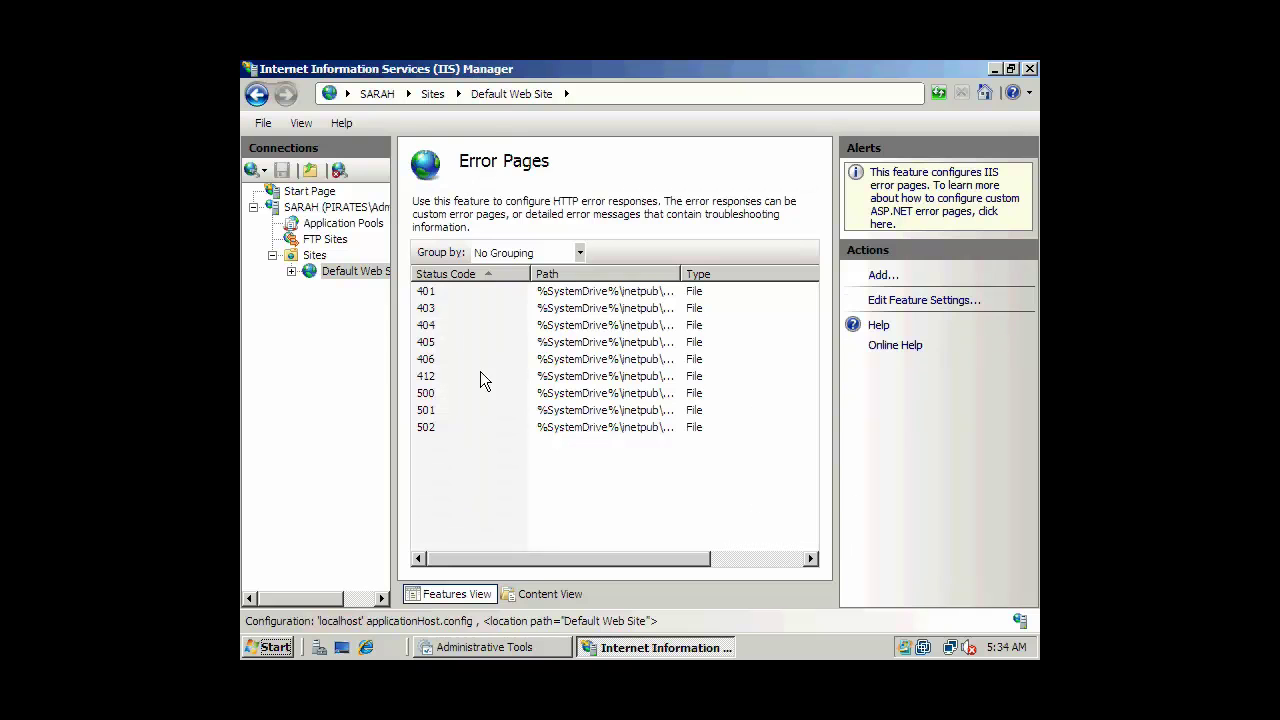
click(440, 324)
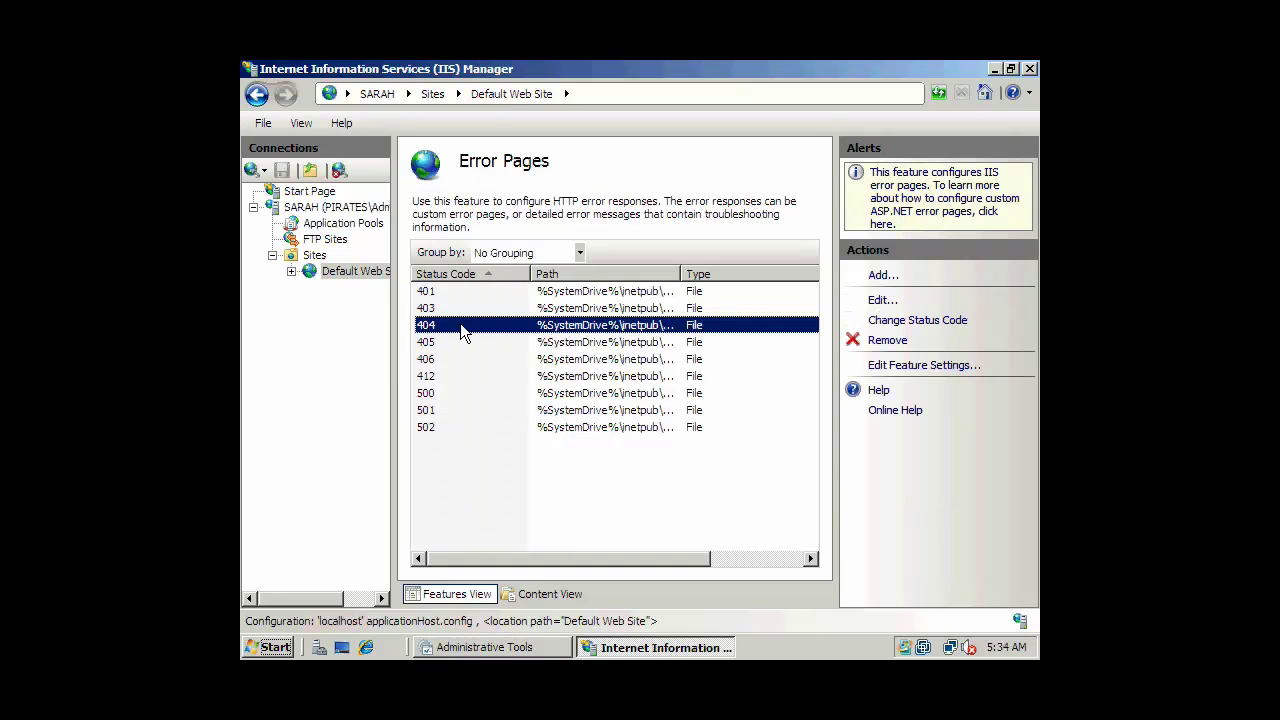
double_click(445, 323)
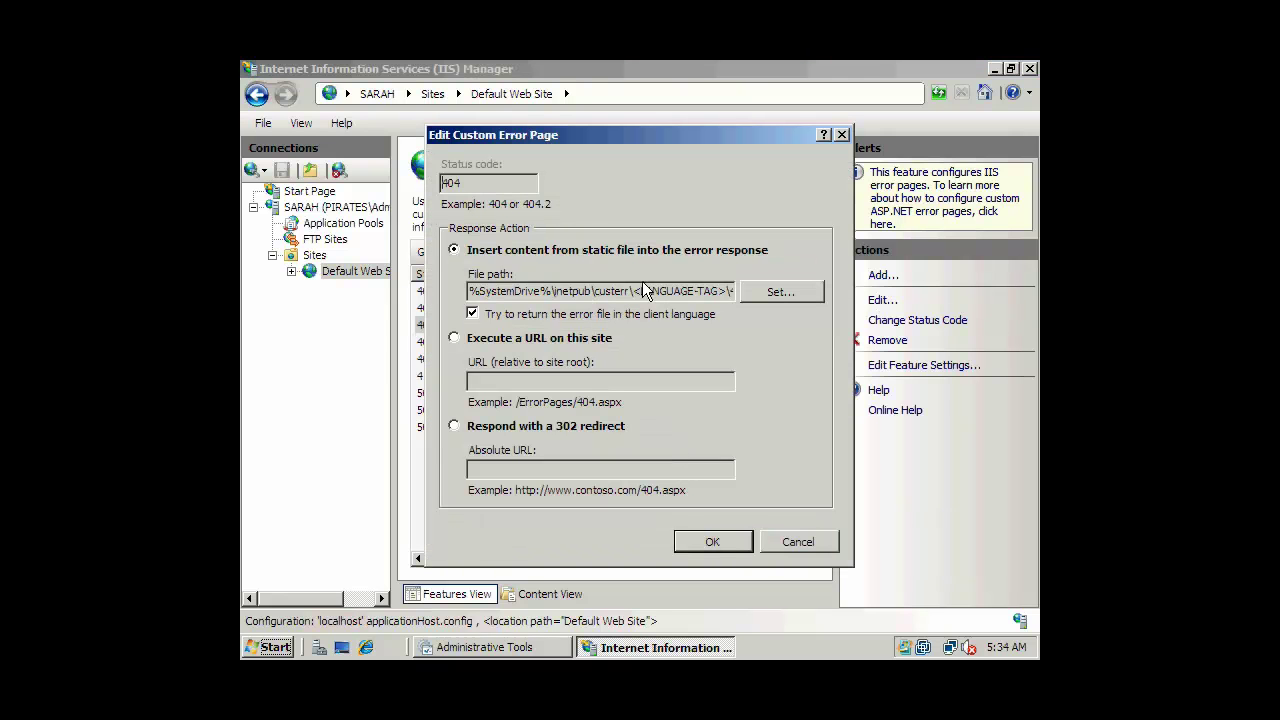
click(576, 428)
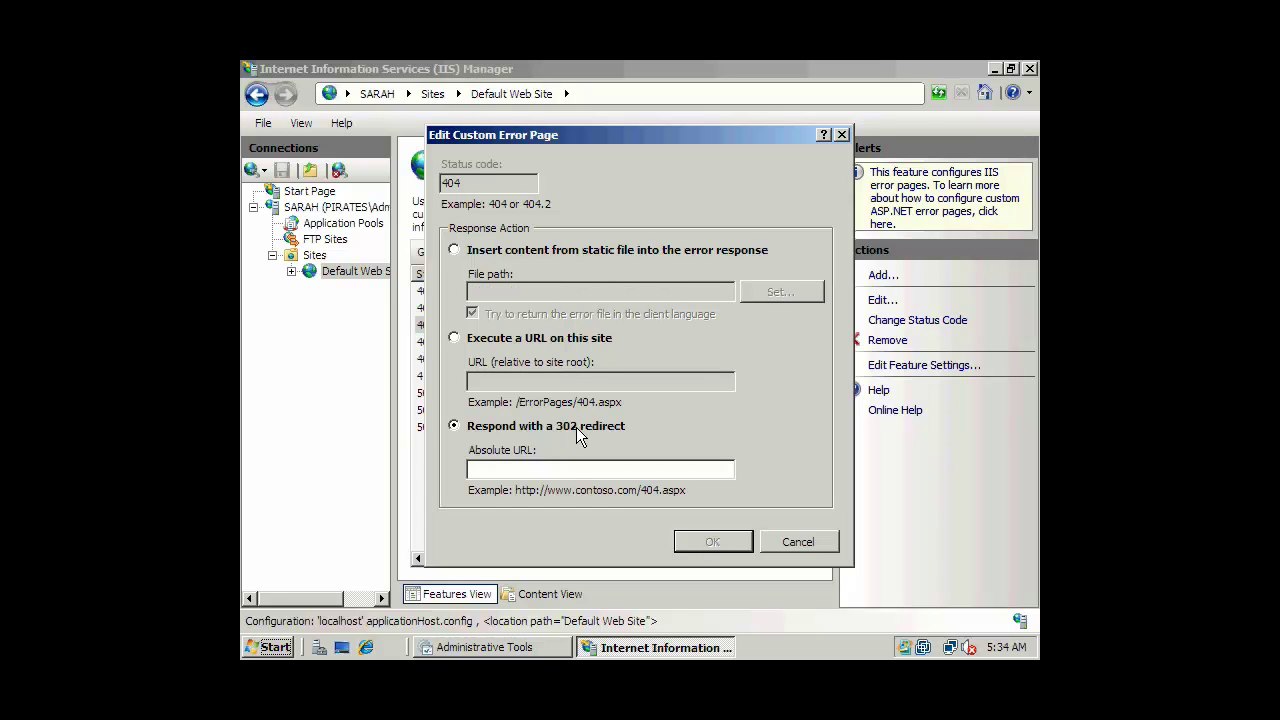
click(786, 537)
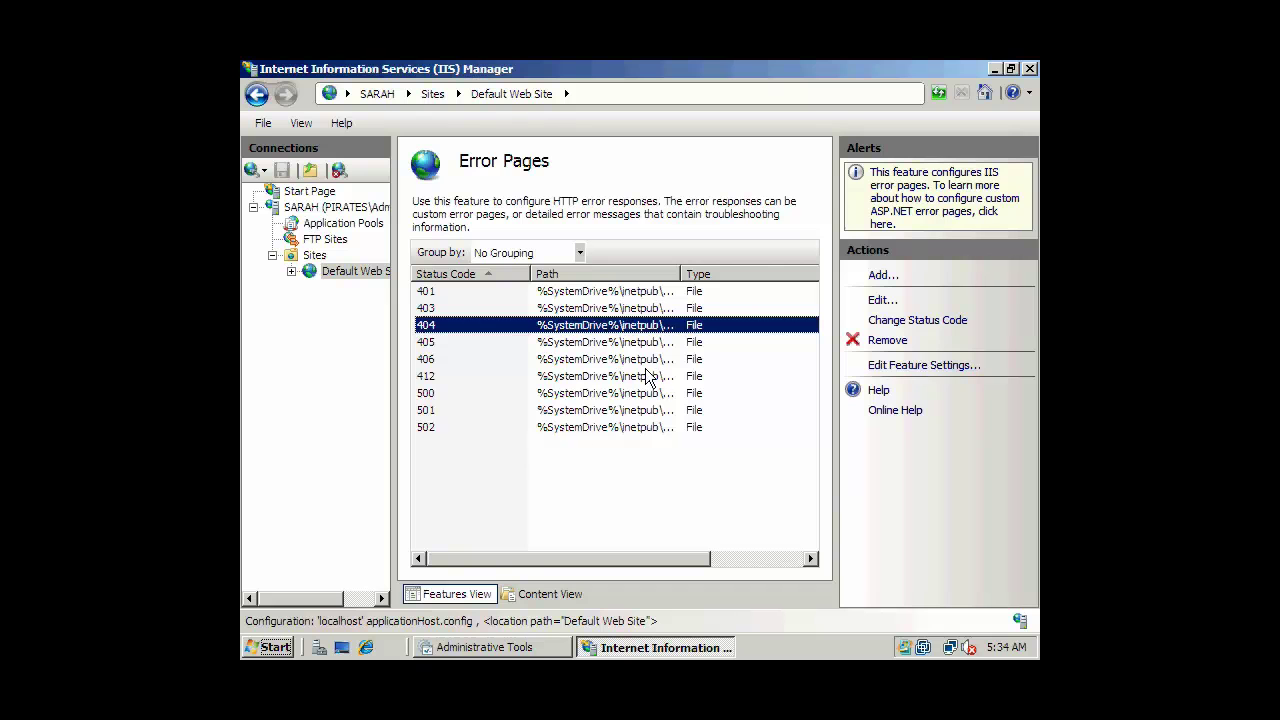
click(256, 94)
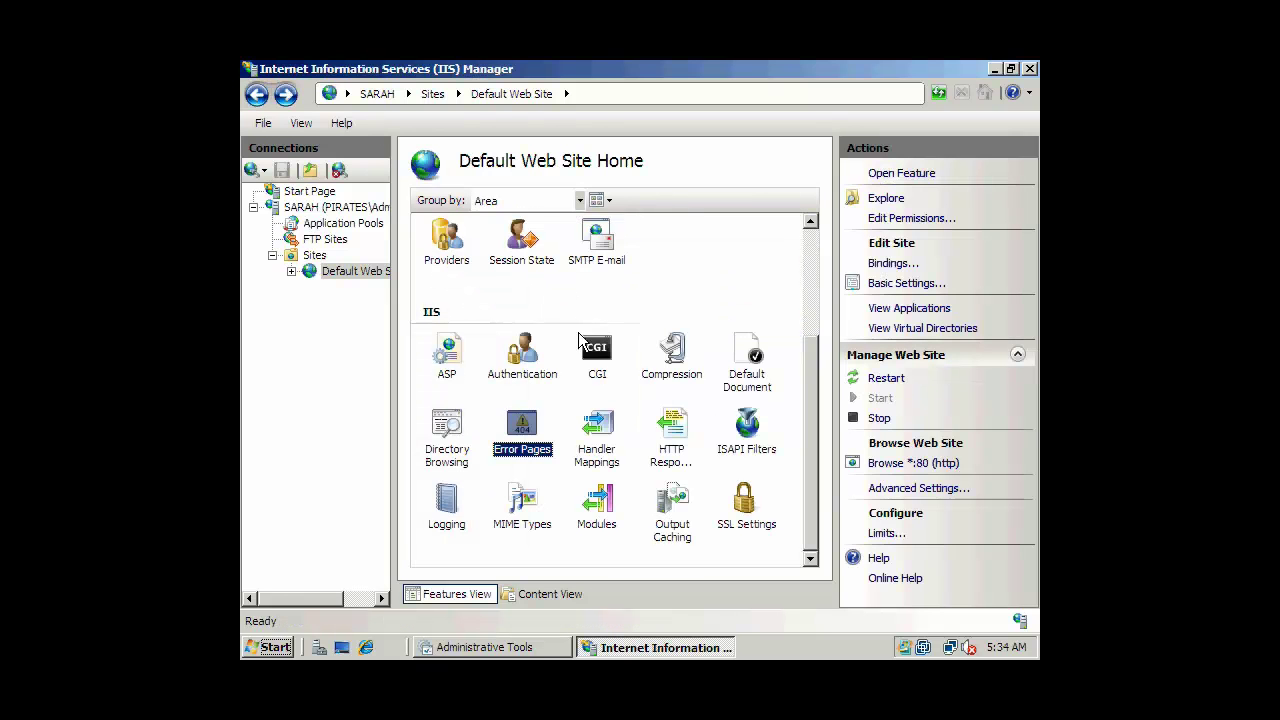
click(604, 444)
click(672, 440)
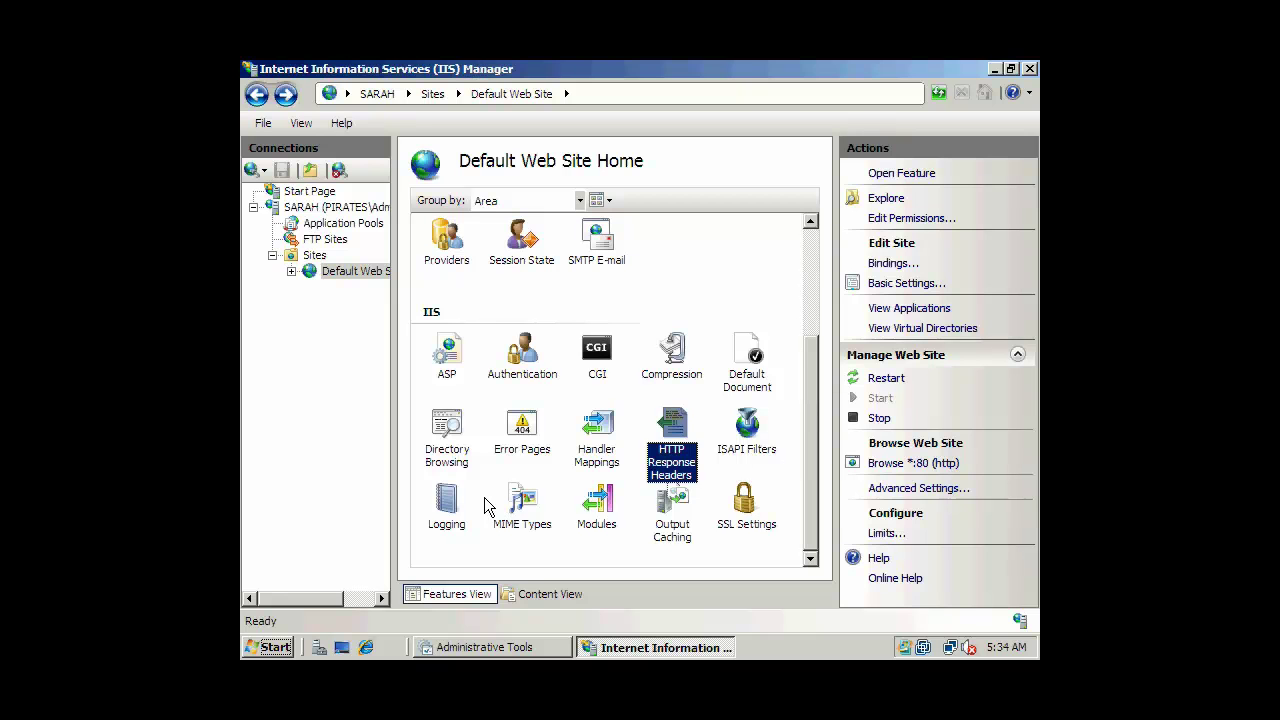
click(452, 505)
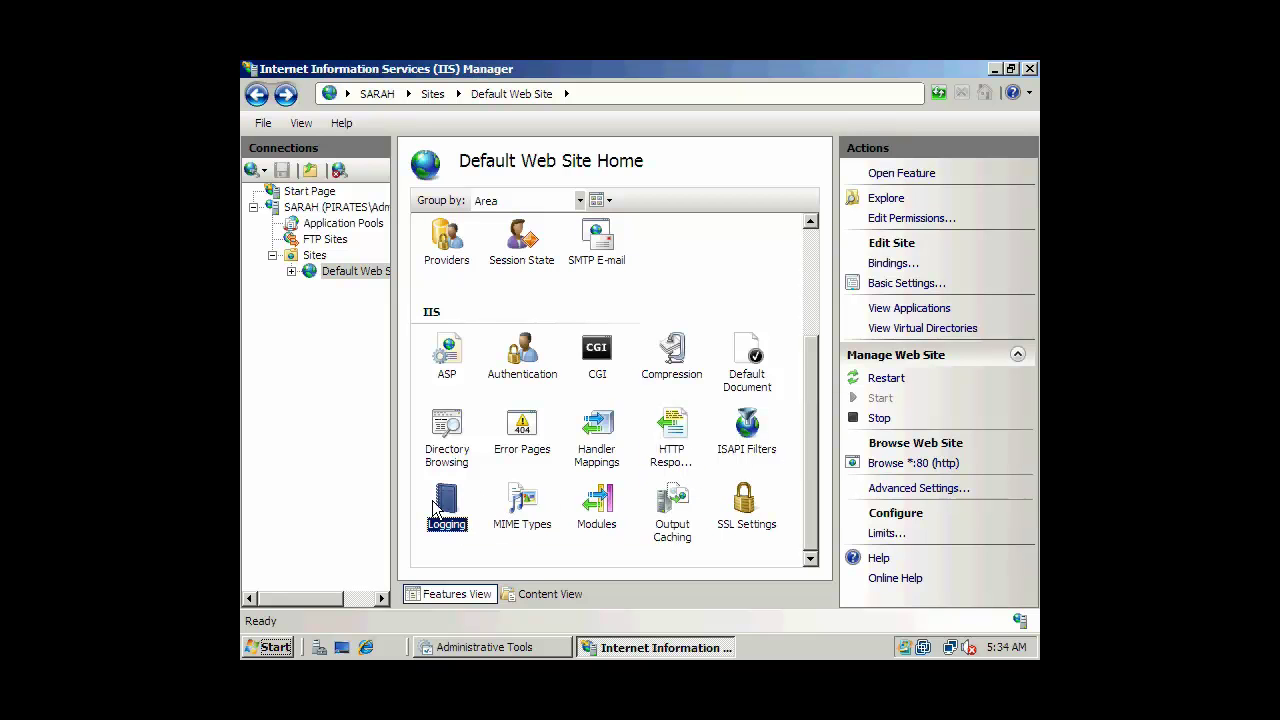
double_click(450, 505)
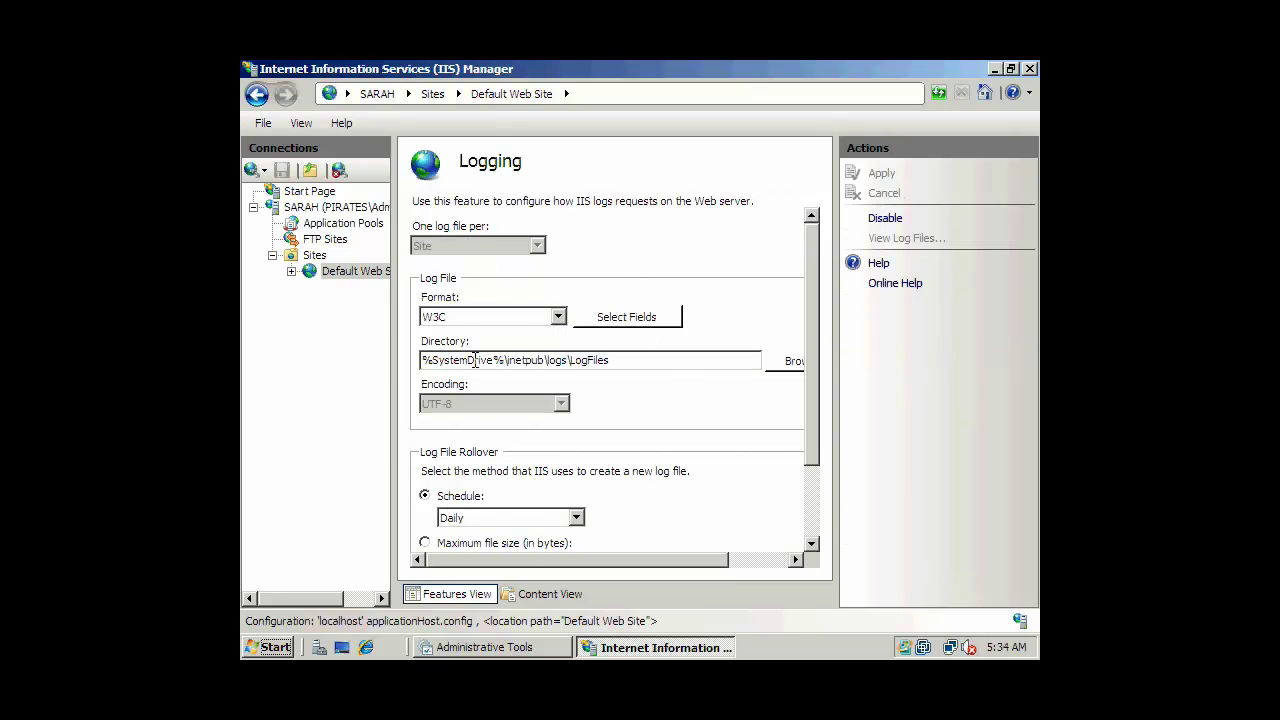
drag(426, 360, 639, 354)
click(663, 360)
click(257, 94)
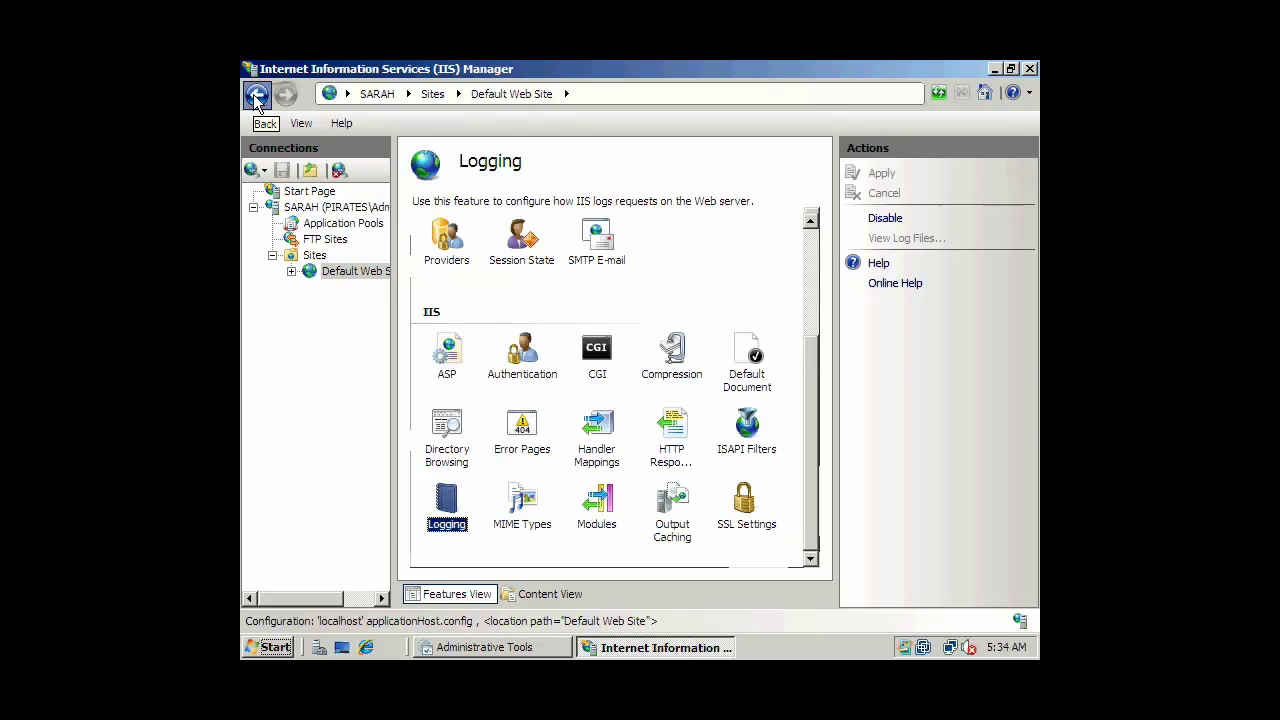
drag(803, 389, 504, 182)
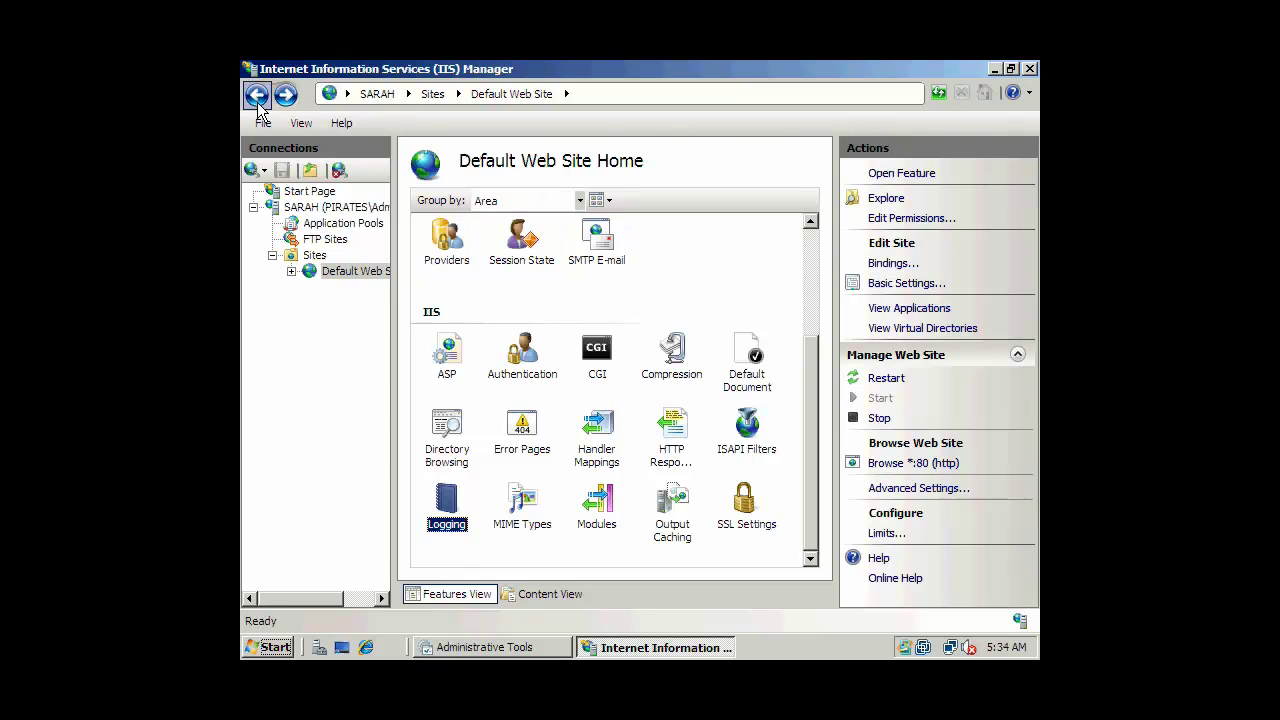
Close IIS Manager and Administrative Tools, then launch Windows Explorer via Run 'explorer'.
click(1030, 69)
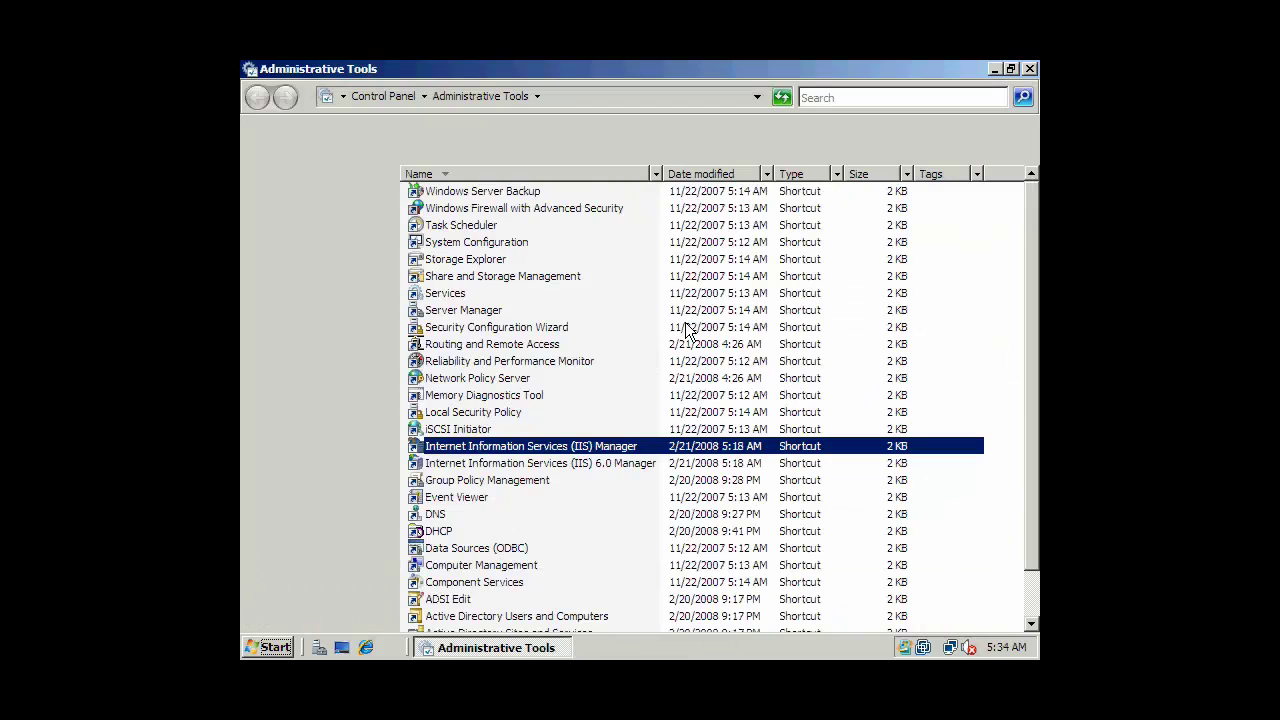
click(1030, 69)
click(268, 647)
click(533, 483)
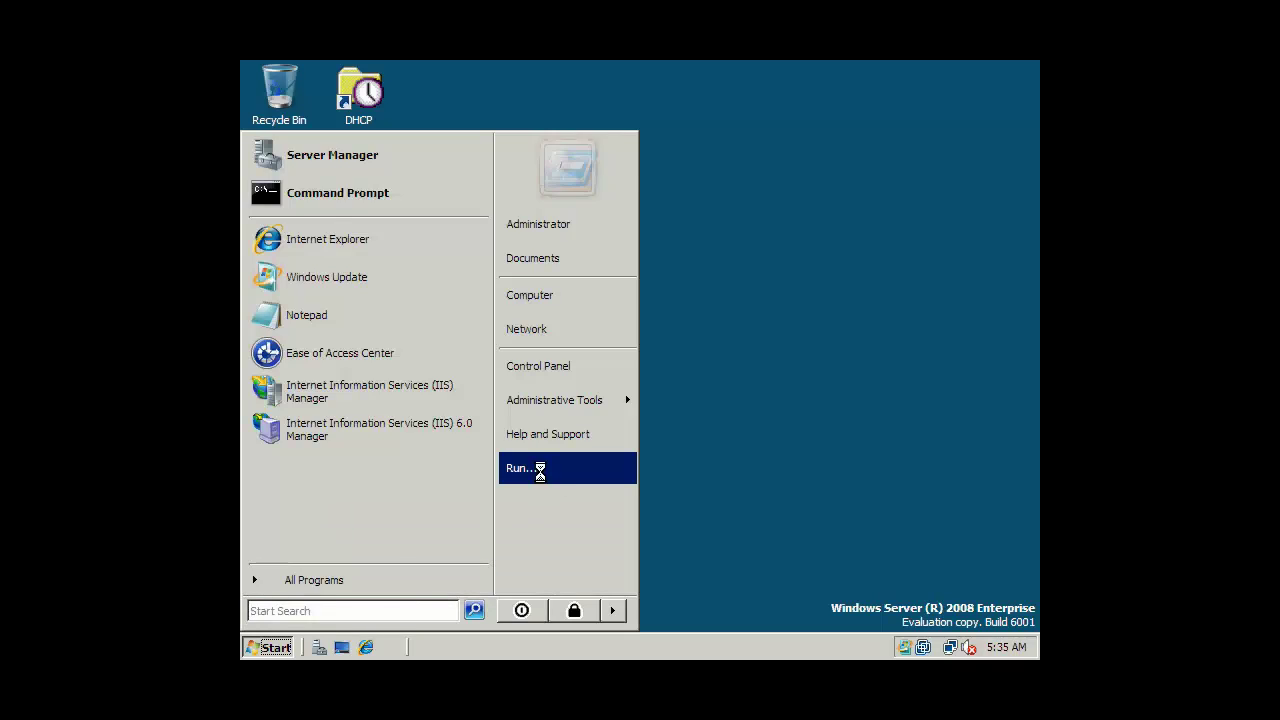
text(explorer)
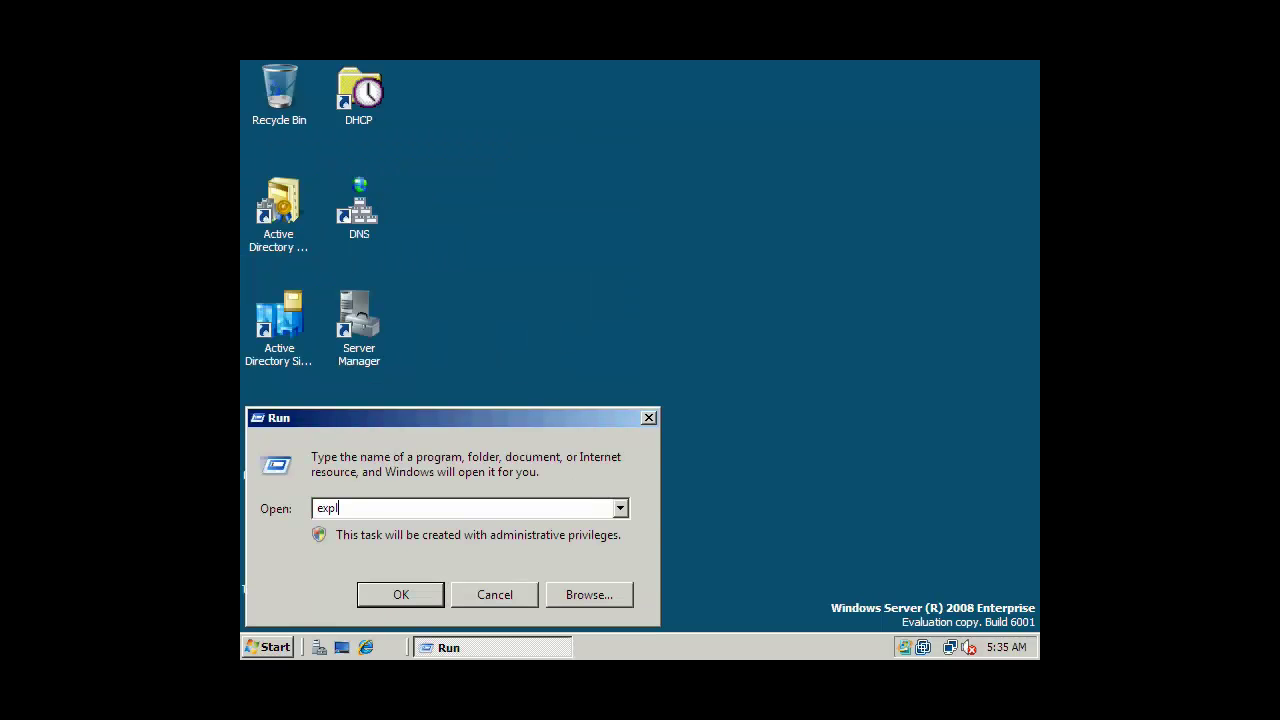
key(Return)
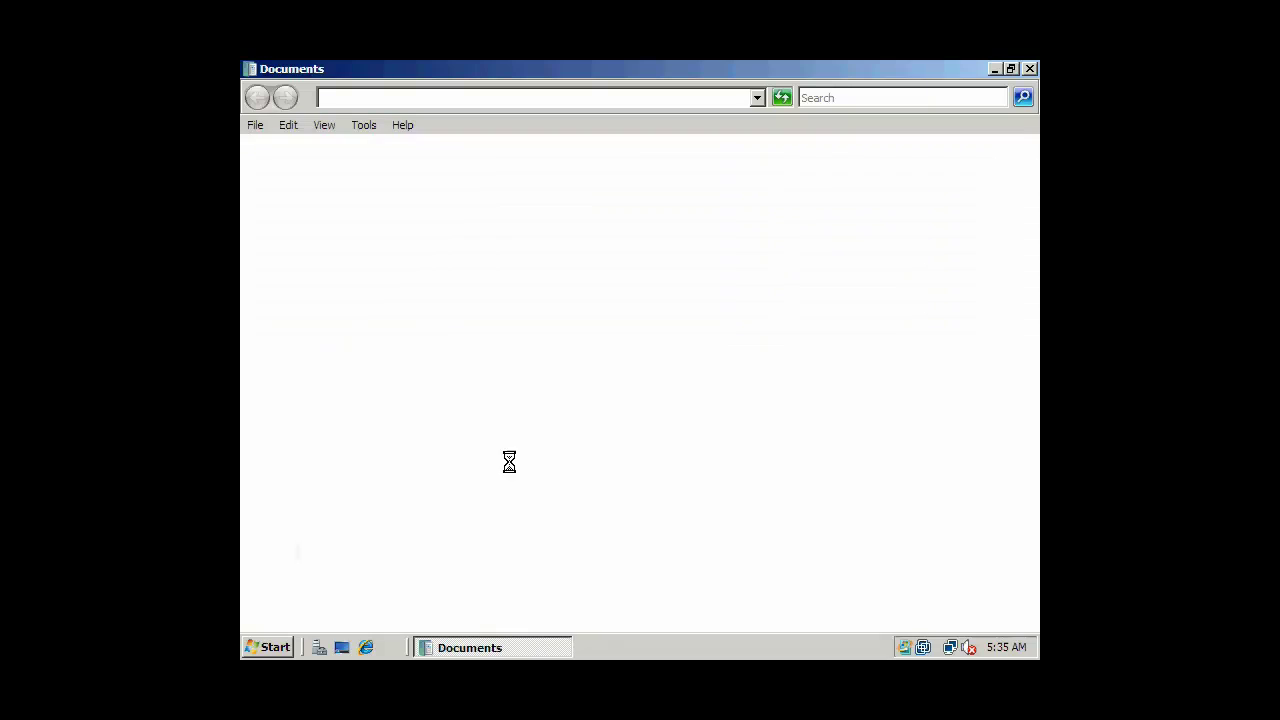
Browse to the C:\inetpub\ftproot folder.
click(262, 339)
click(263, 374)
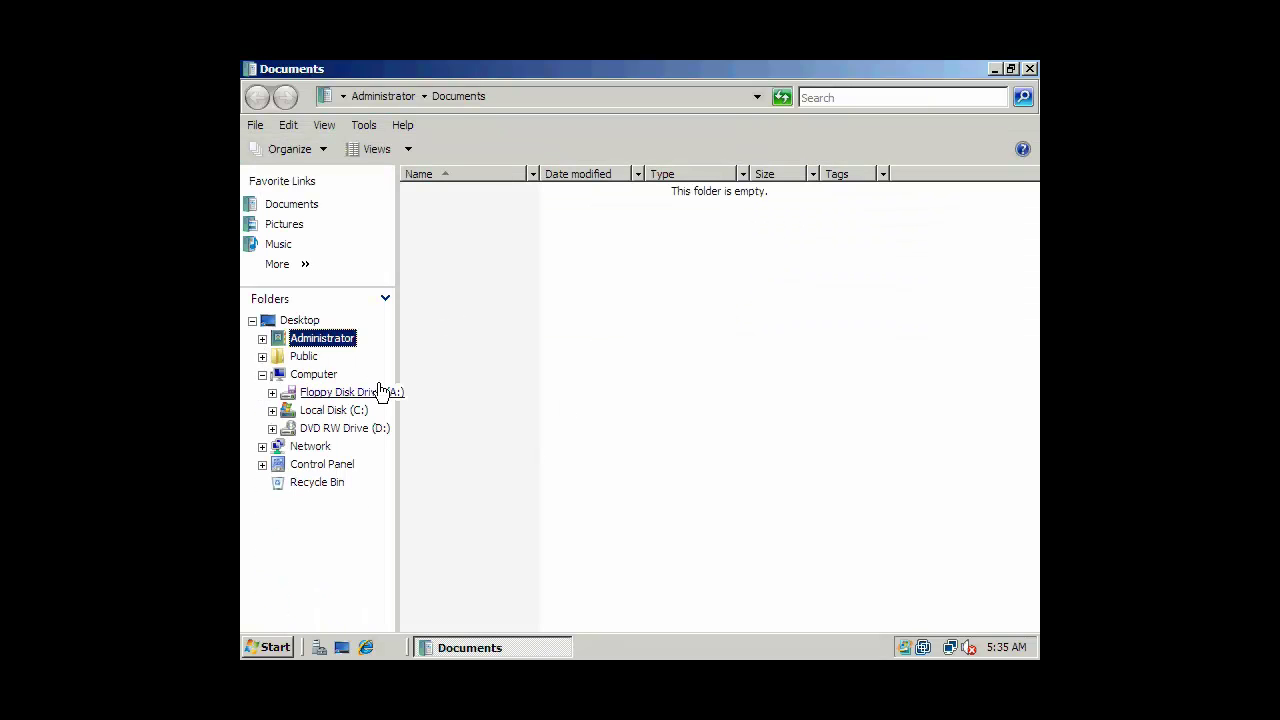
click(338, 412)
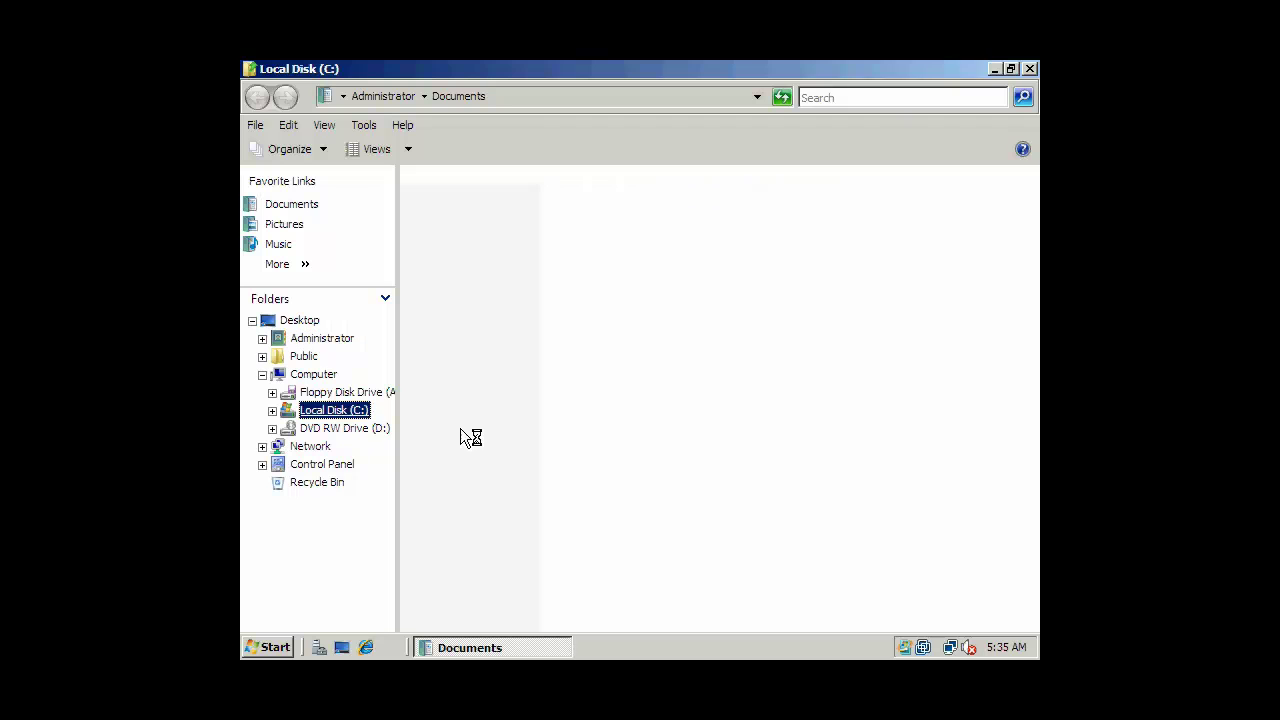
click(577, 424)
click(452, 192)
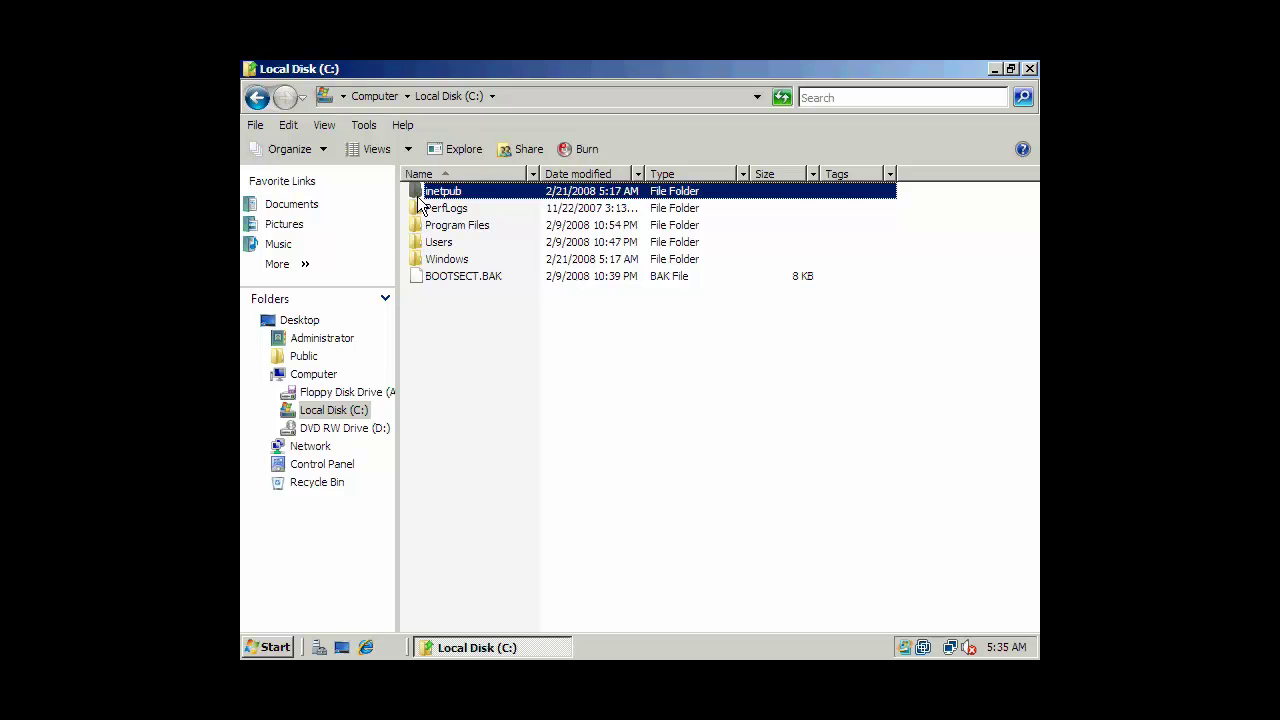
double_click(418, 195)
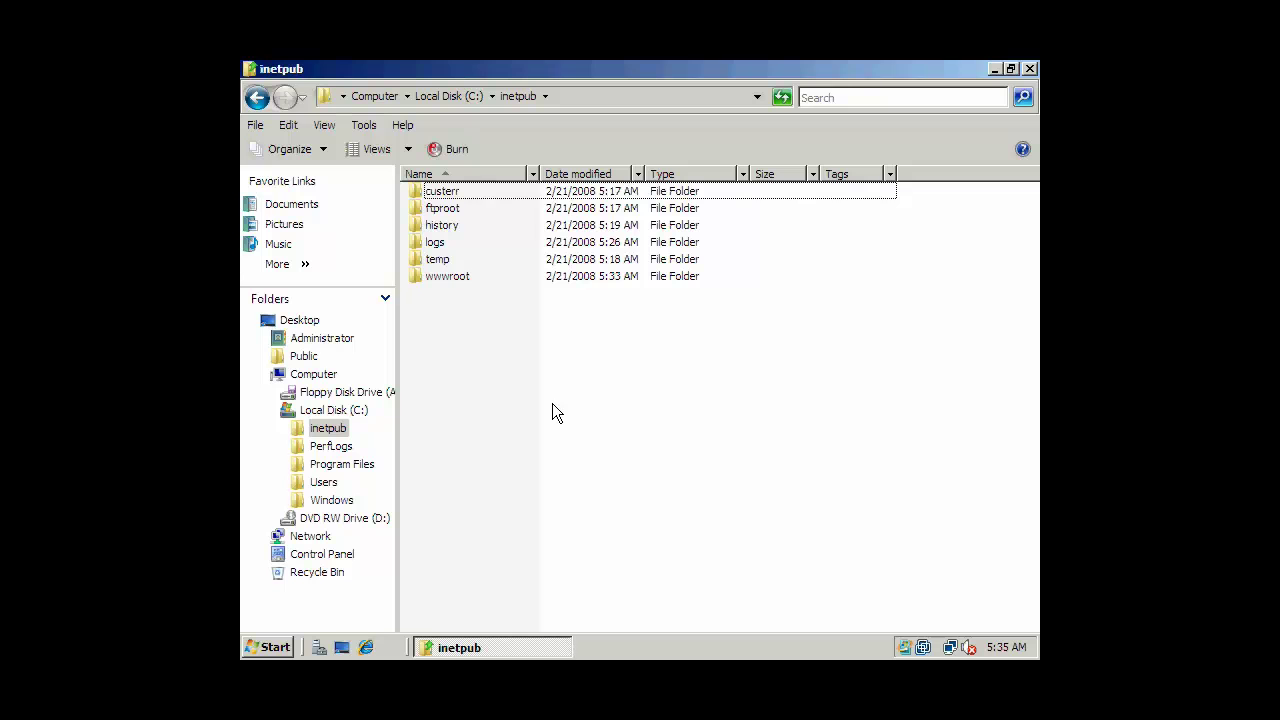
double_click(448, 208)
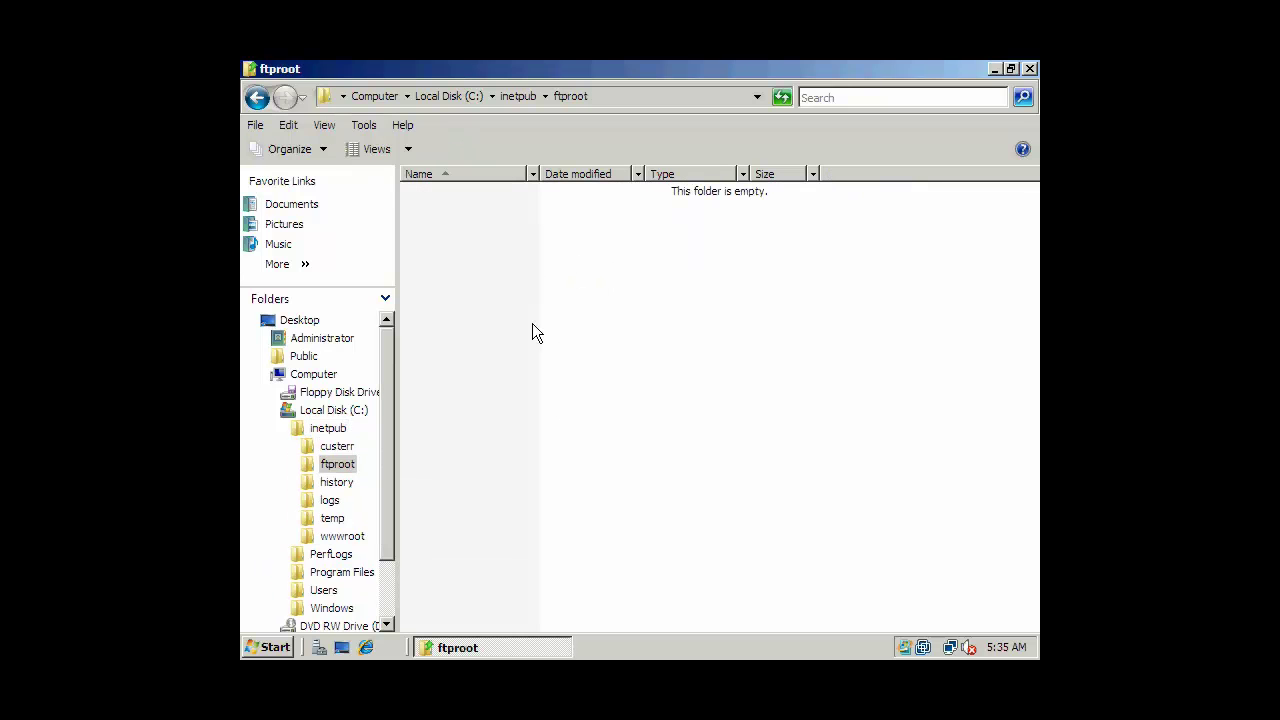
Create a new text document named SECRETS in the ftproot folder.
right_click(565, 350)
mouse_move(634, 522)
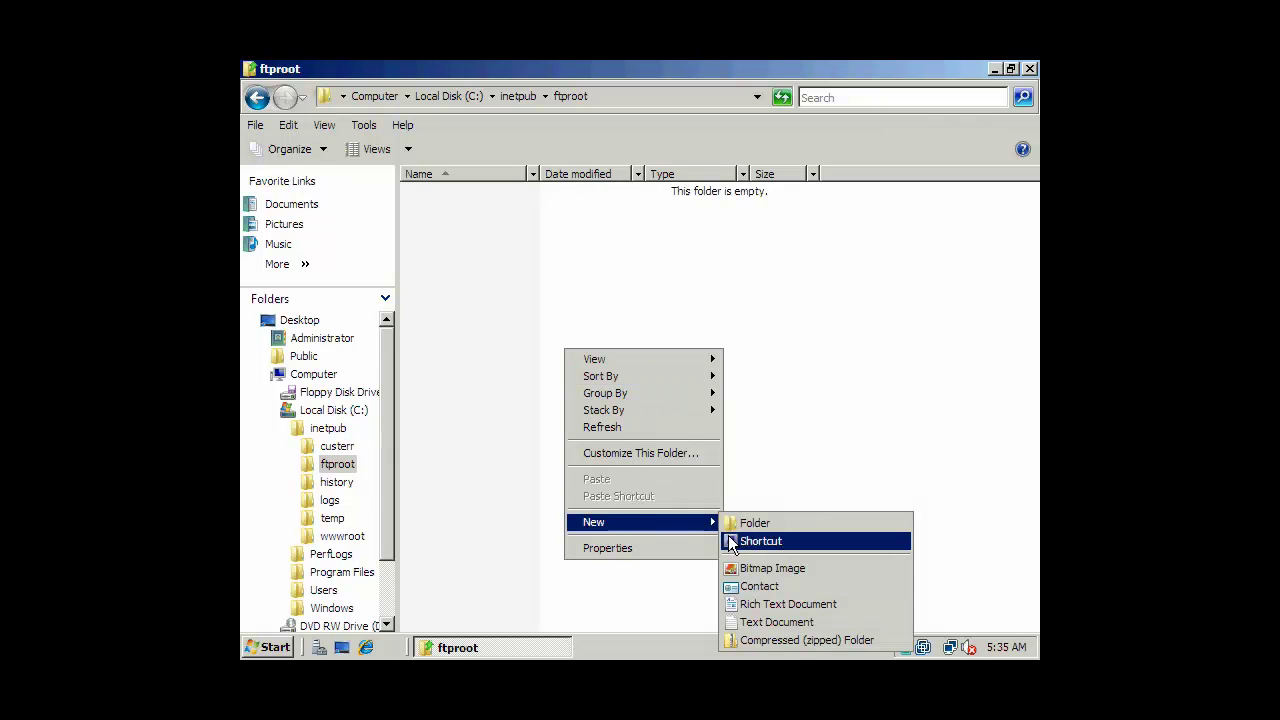
click(755, 622)
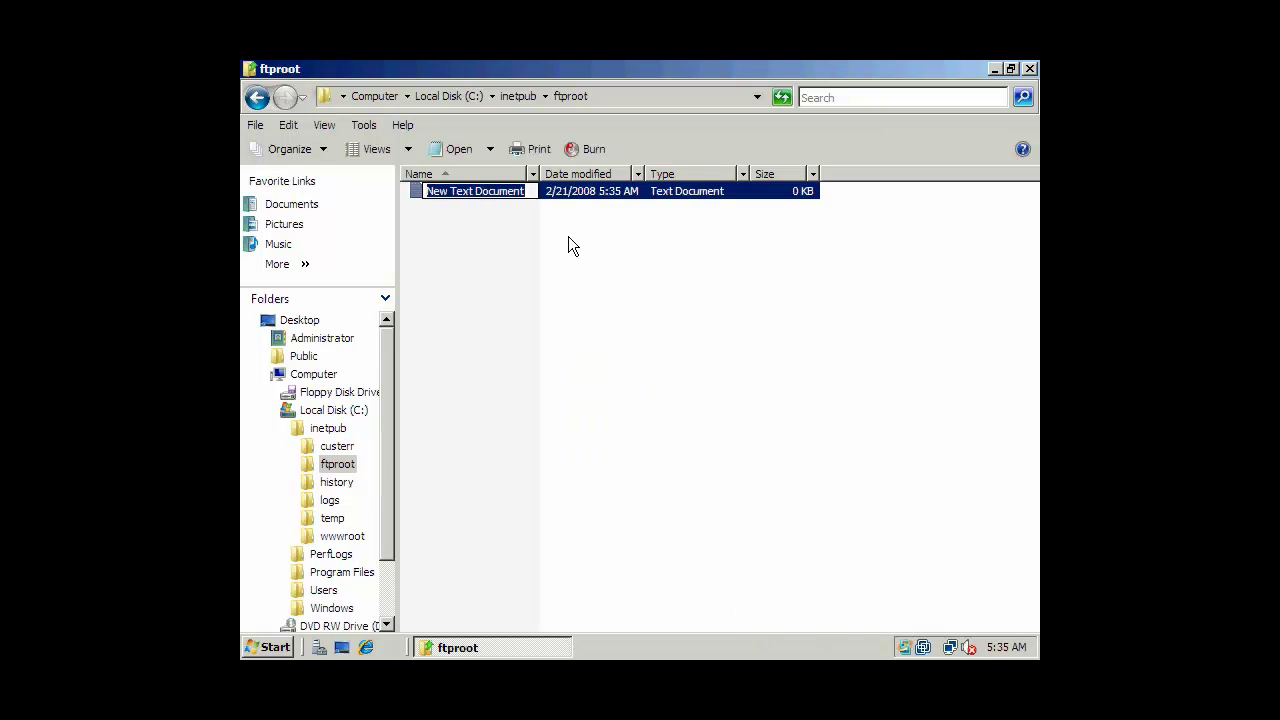
text(SECRETS)
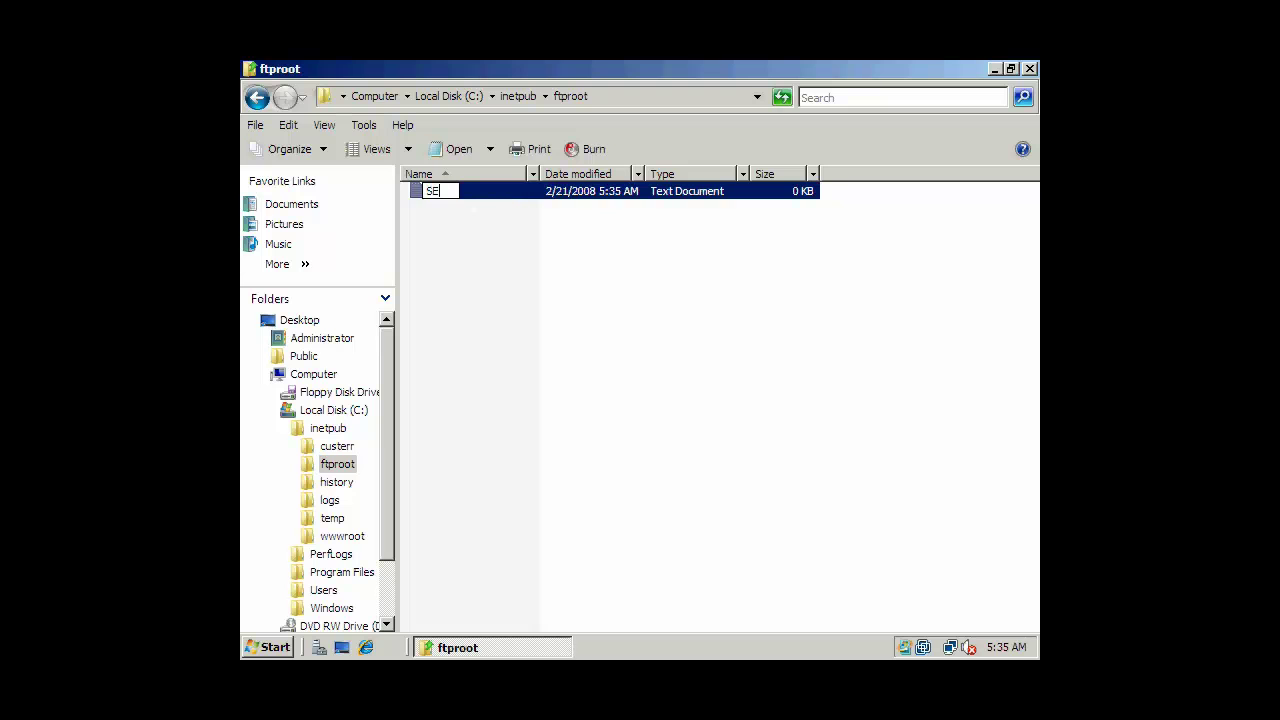
key(Return)
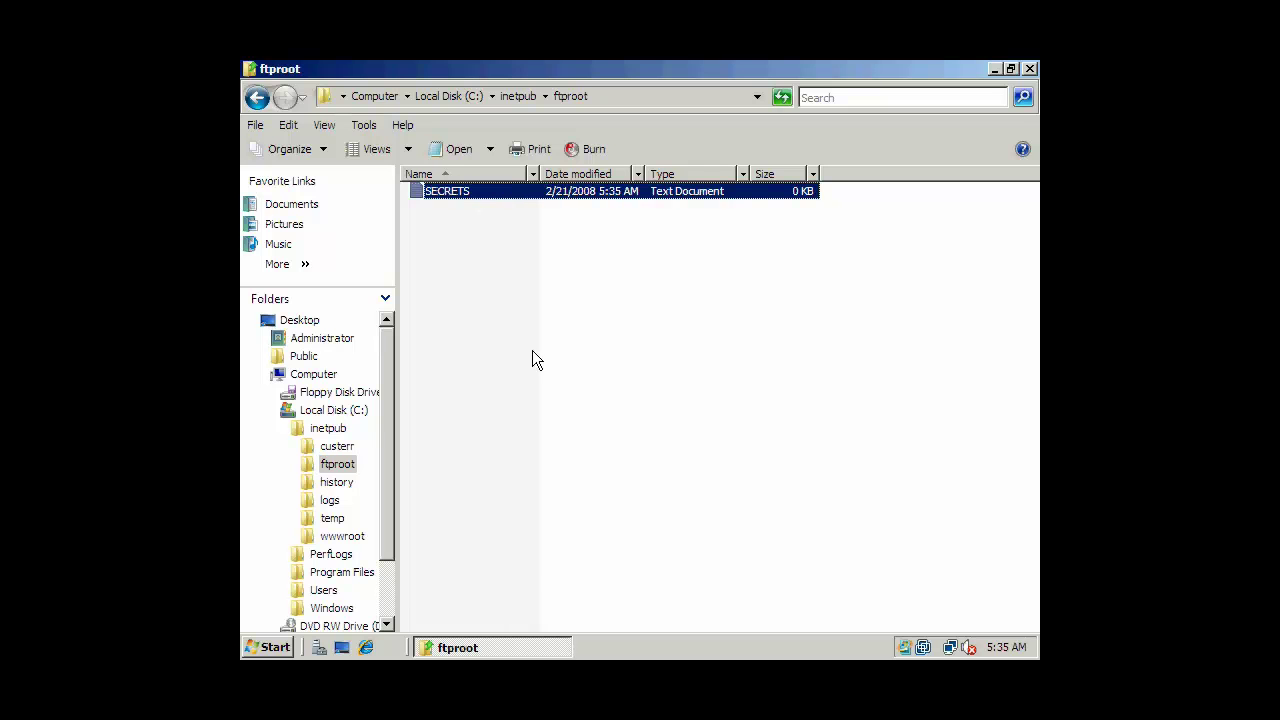
Add a rich text document named FUN and a text document named DATA.
right_click(532, 352)
mouse_move(640, 546)
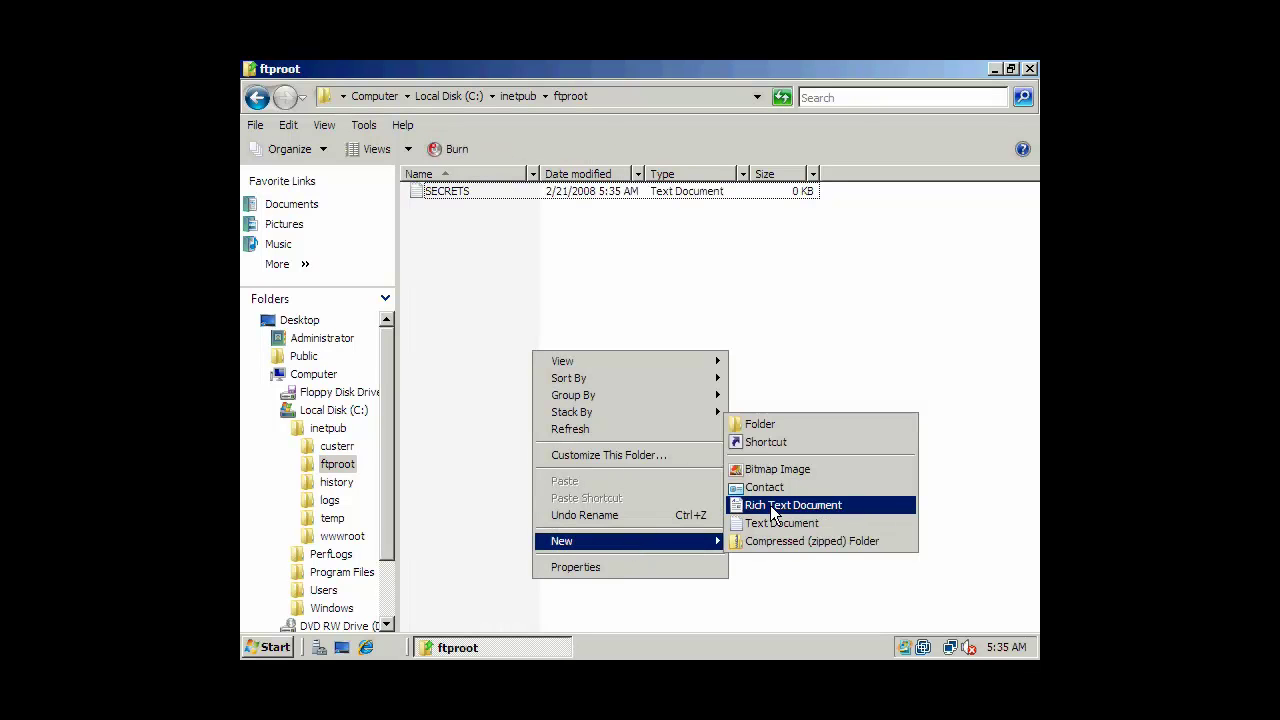
click(770, 505)
text(FUN)
key(Return)
right_click(629, 368)
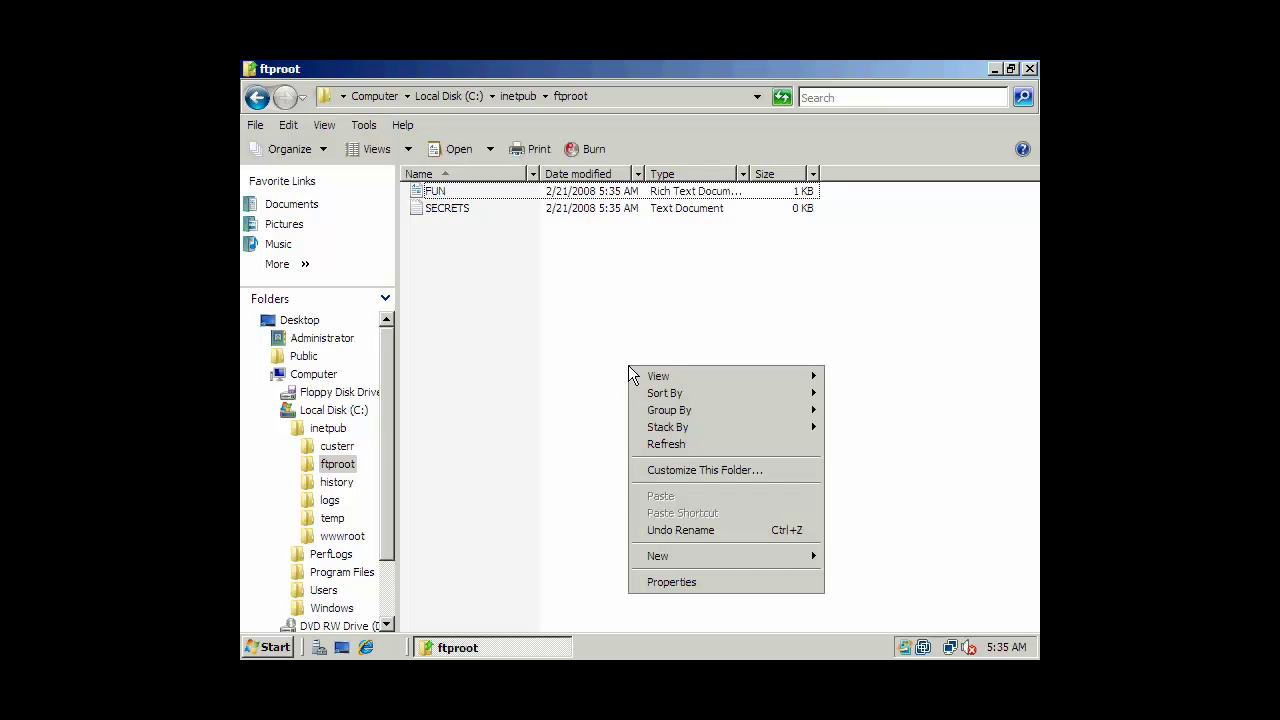
mouse_move(712, 552)
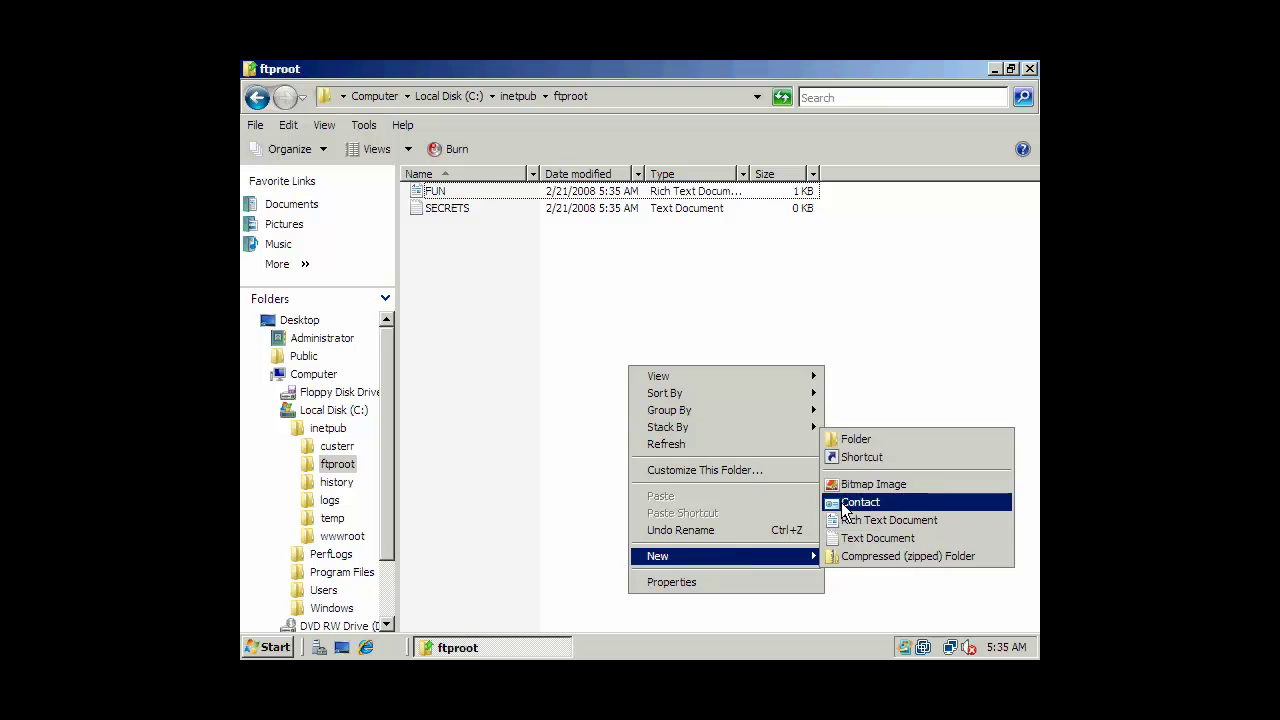
click(846, 538)
text(DATA)
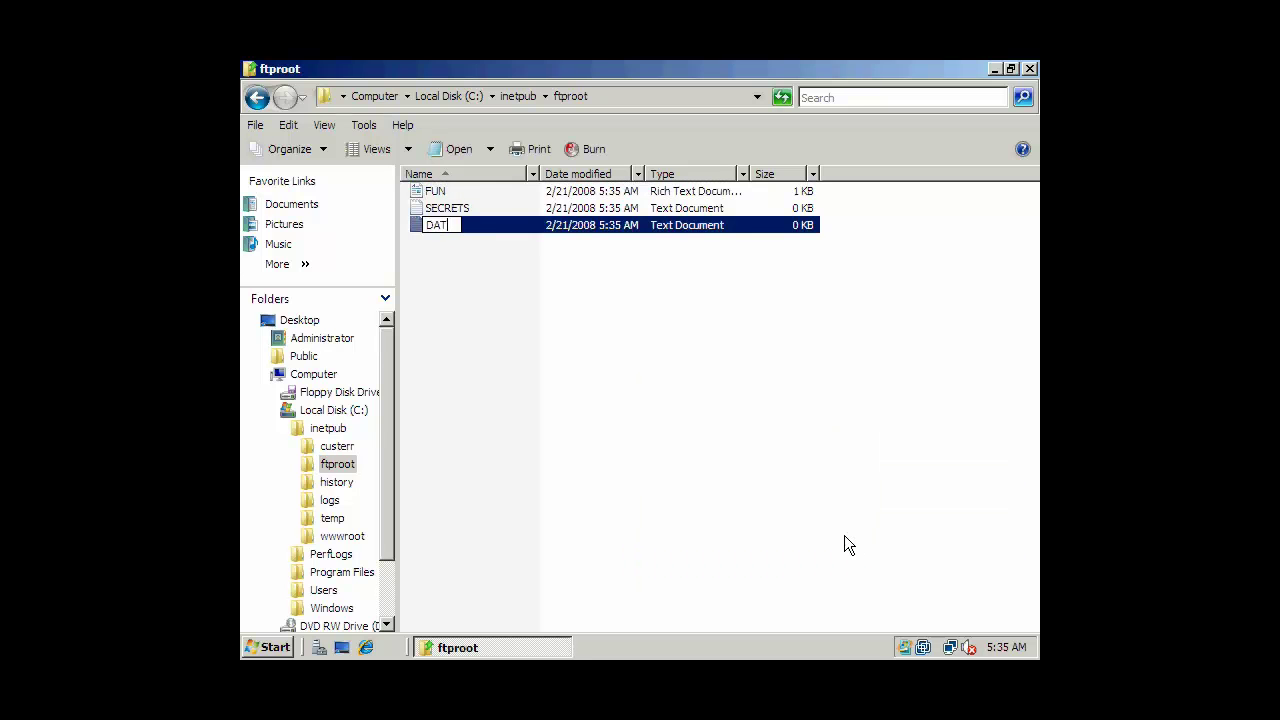
key(Return)
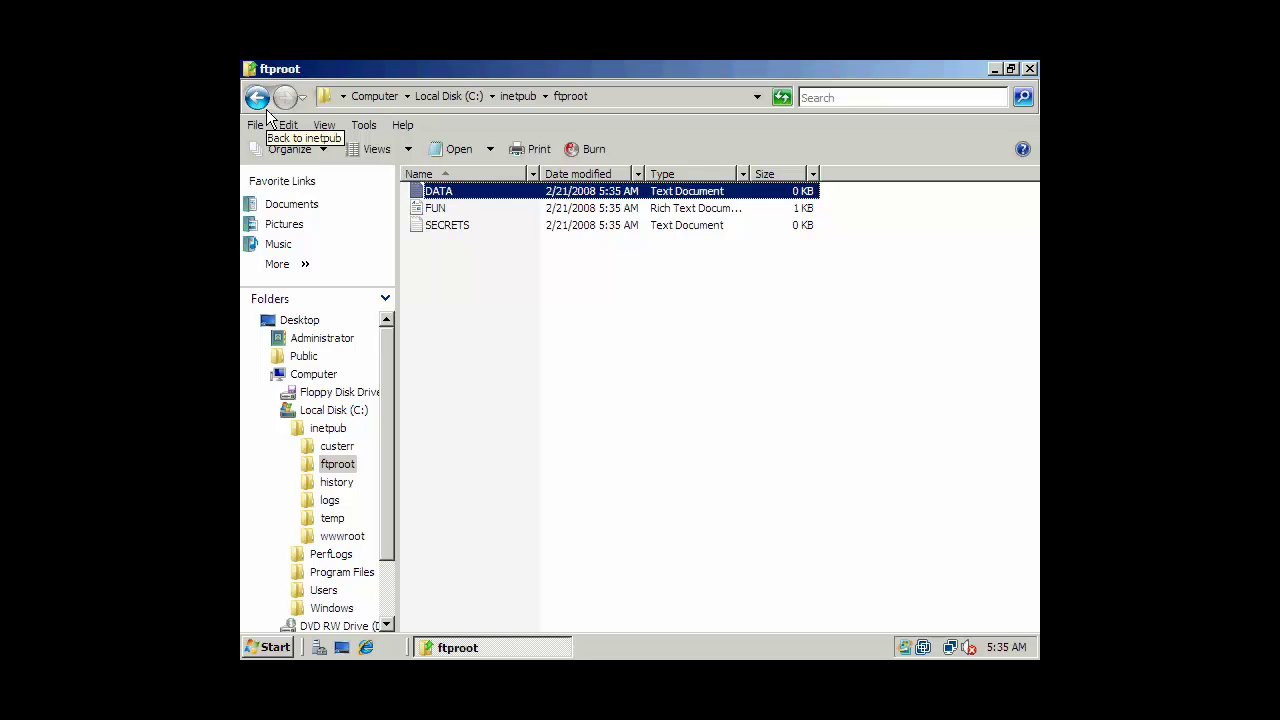
Go back from ftproot to inetpub and open the wwwroot folder.
click(258, 101)
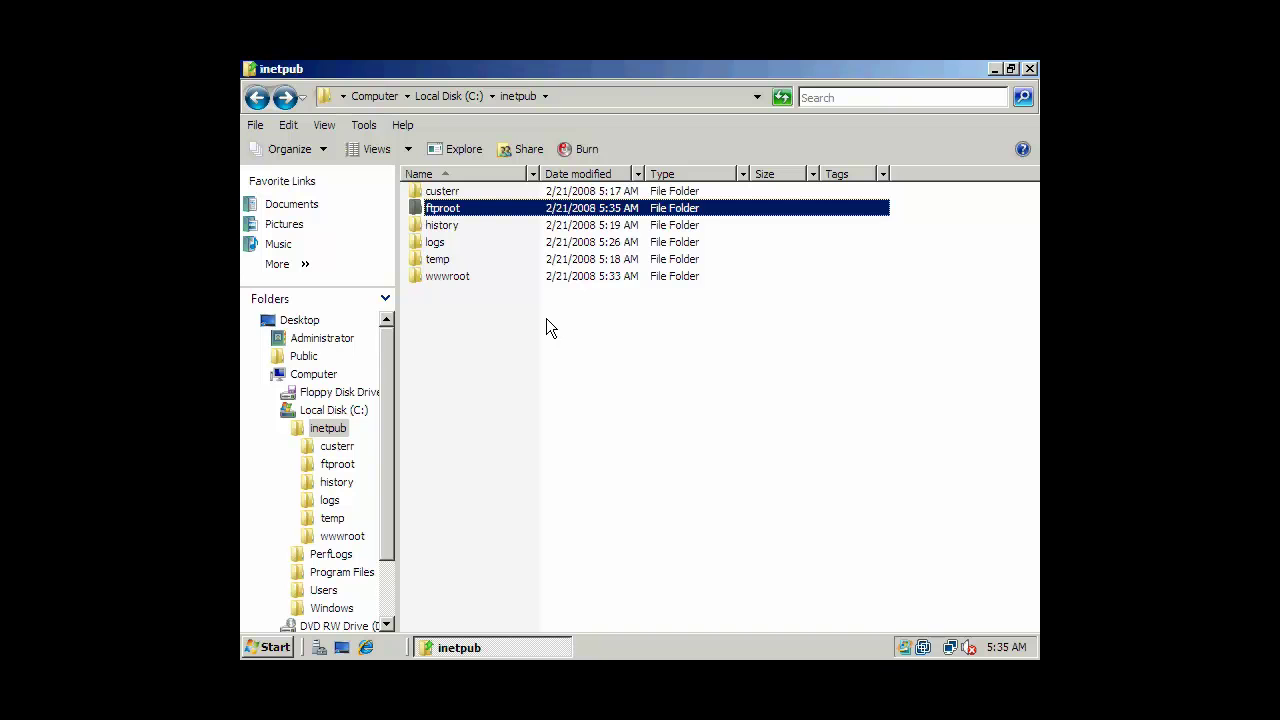
click(499, 345)
mouse_move(453, 285)
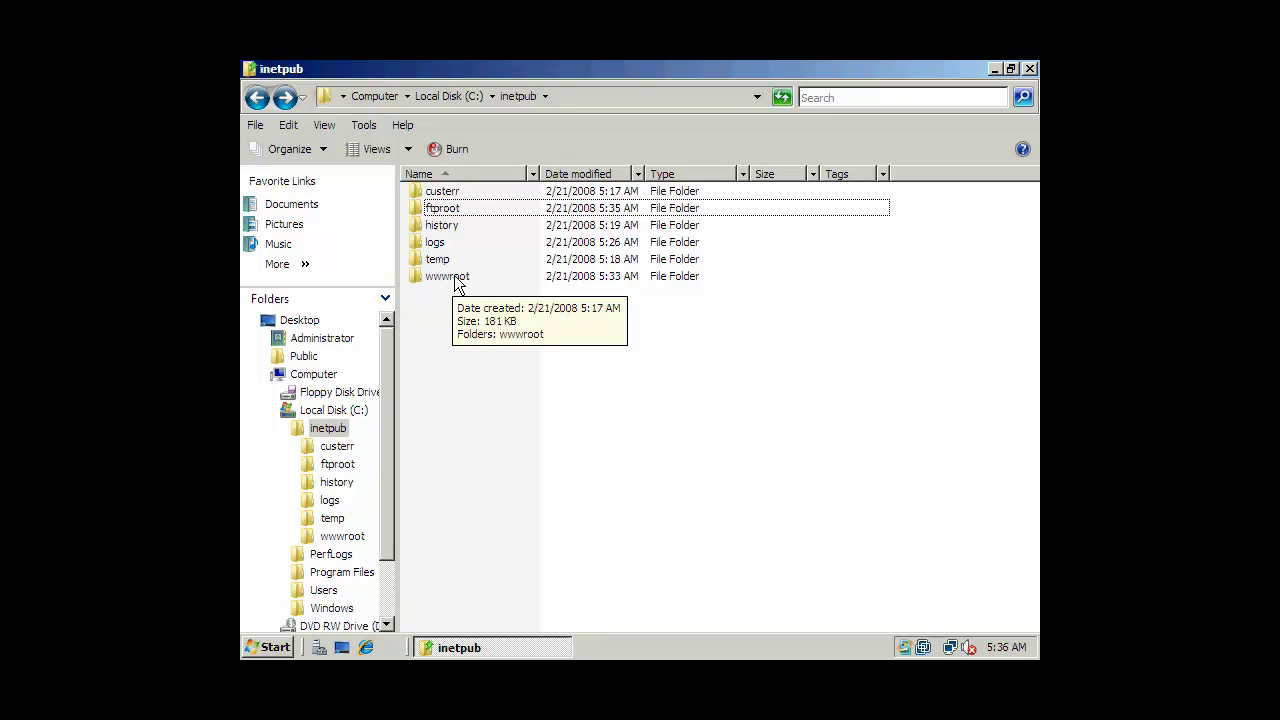
double_click(454, 279)
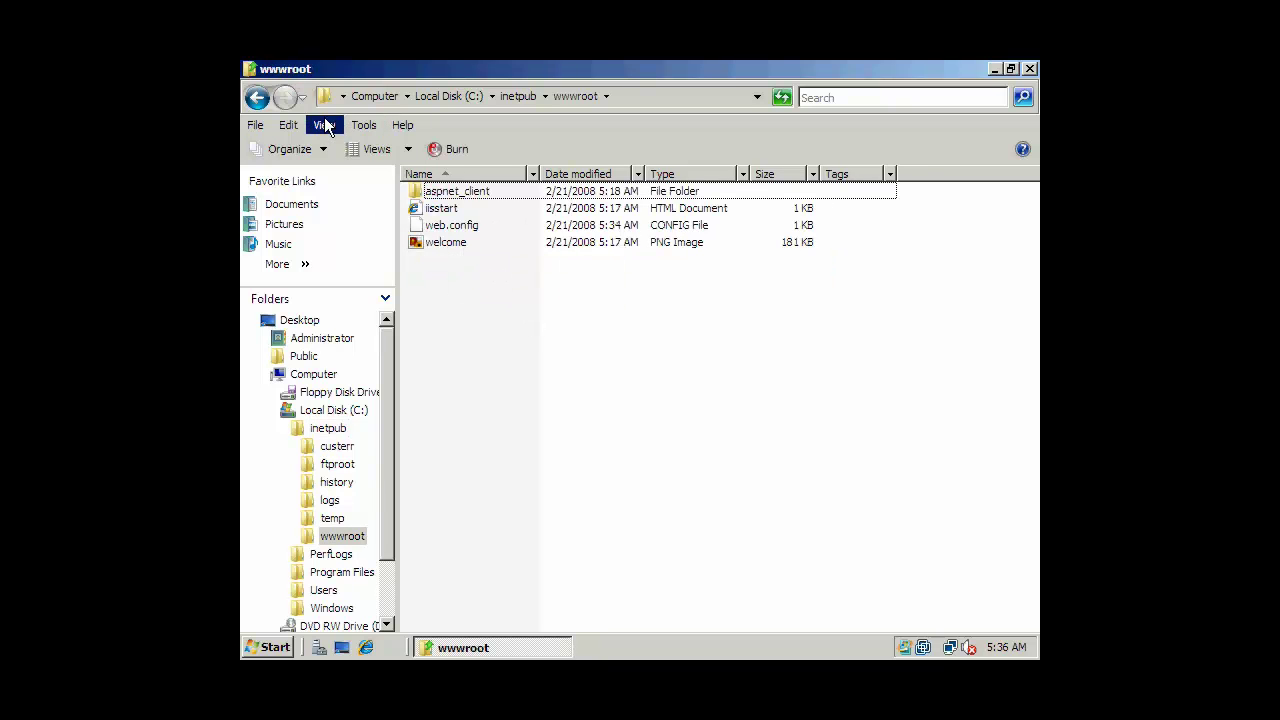
In Folder Options' View tab, show hidden files and untick Hide extensions and Hide protected system files.
click(256, 127)
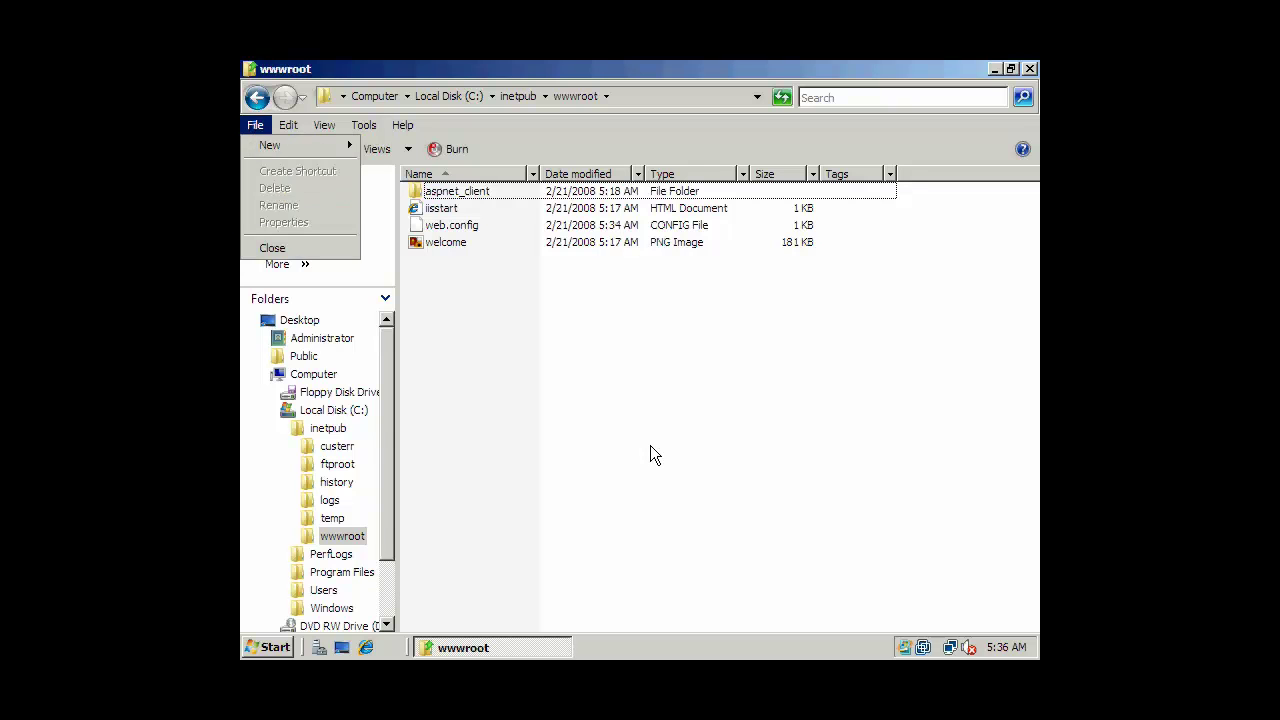
click(648, 444)
click(321, 155)
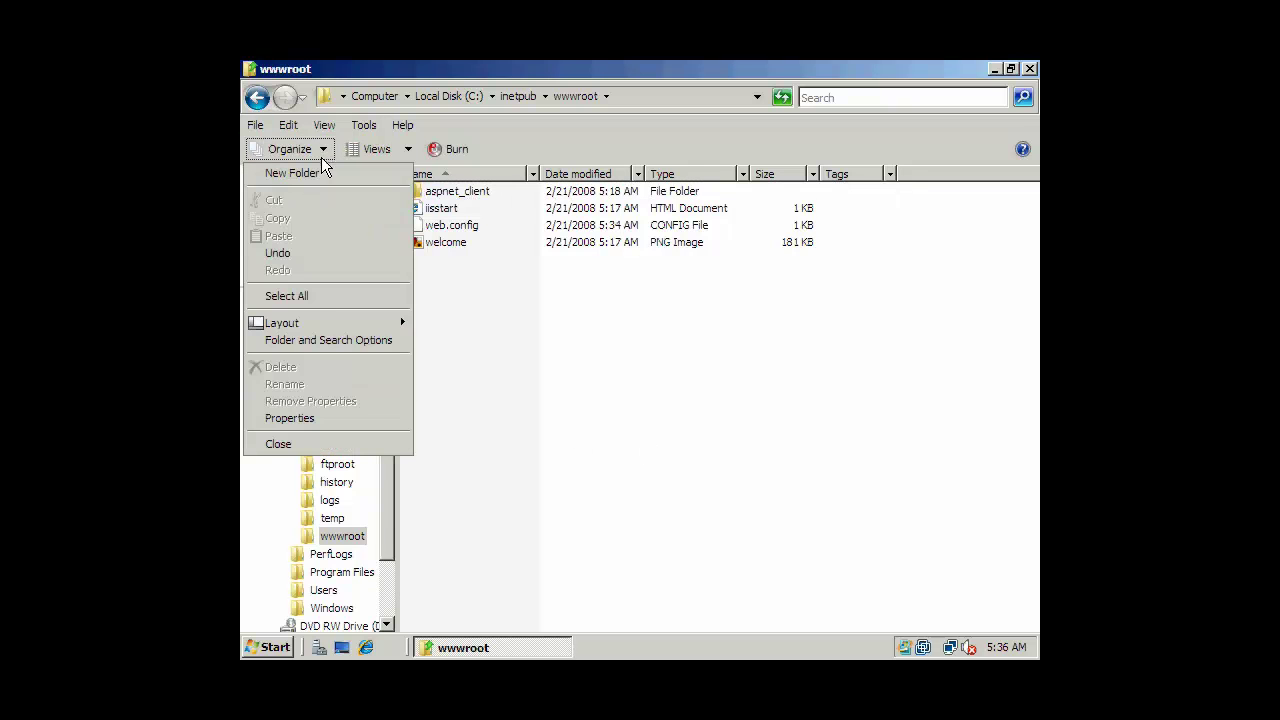
click(332, 340)
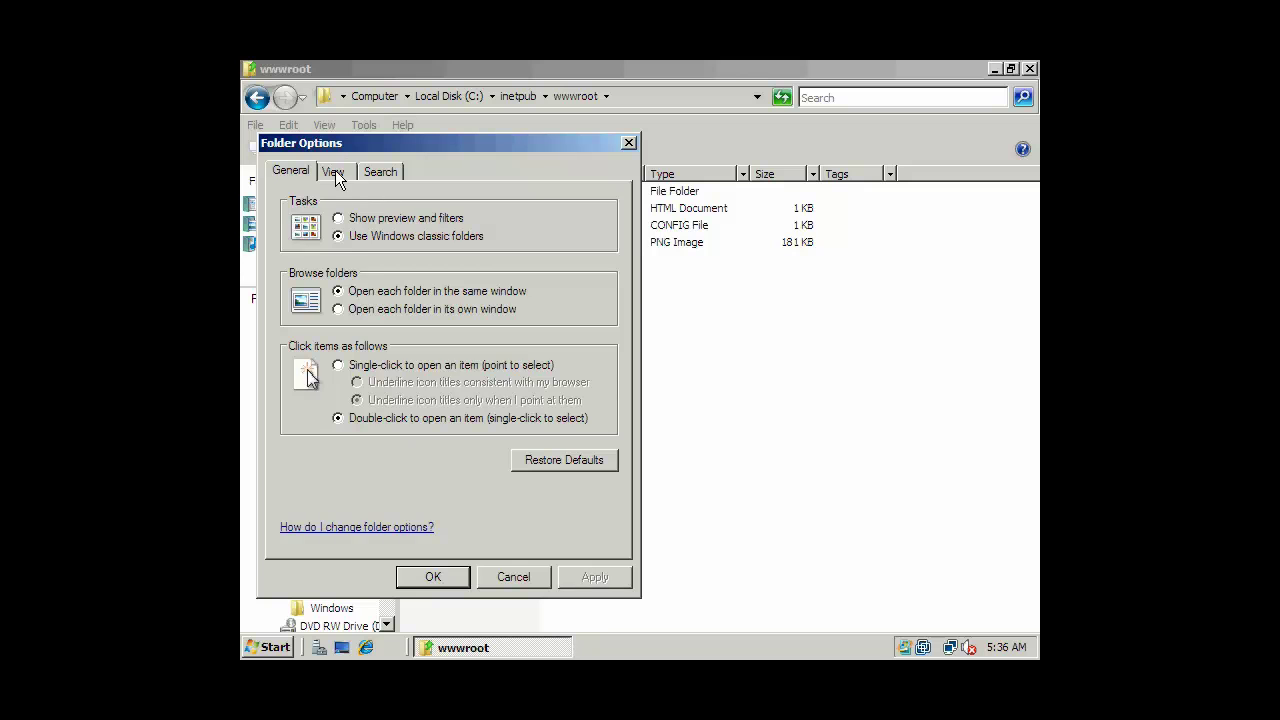
click(333, 172)
click(366, 467)
click(366, 482)
click(366, 498)
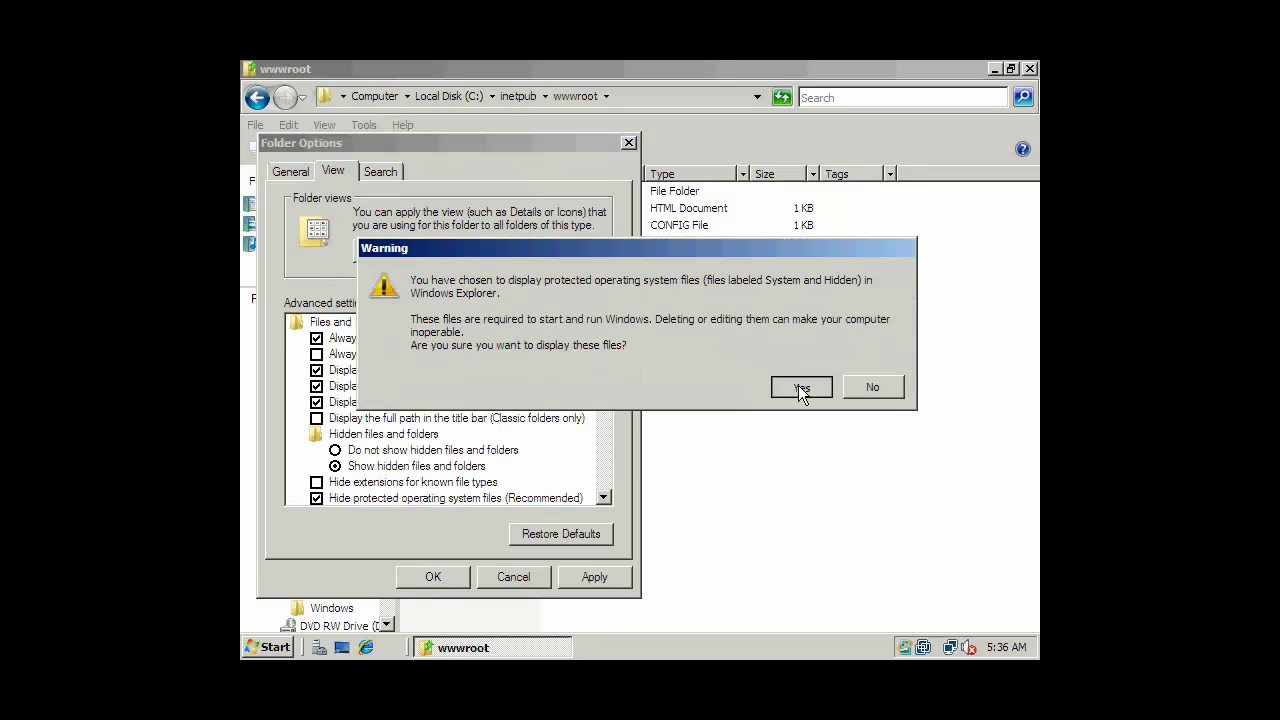
click(805, 387)
drag(603, 378, 606, 515)
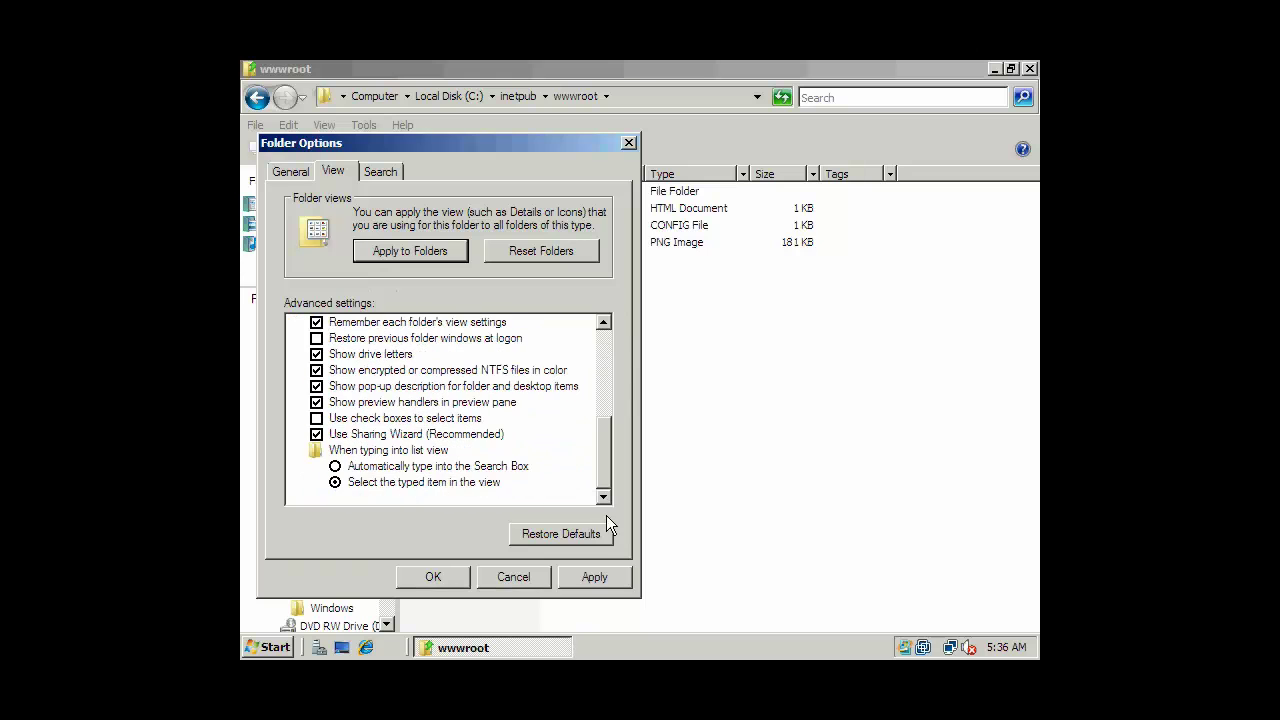
click(443, 582)
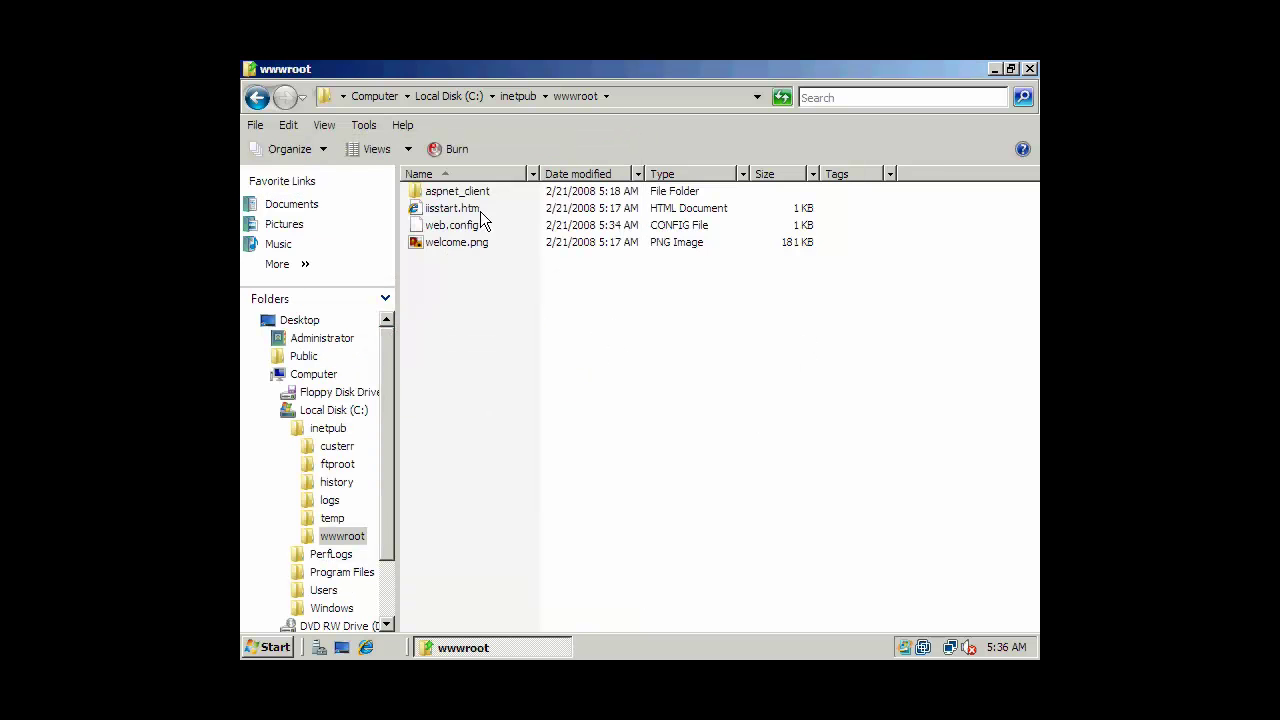
Create a new text document in wwwroot and rename it index.html, accepting the extension change.
click(460, 212)
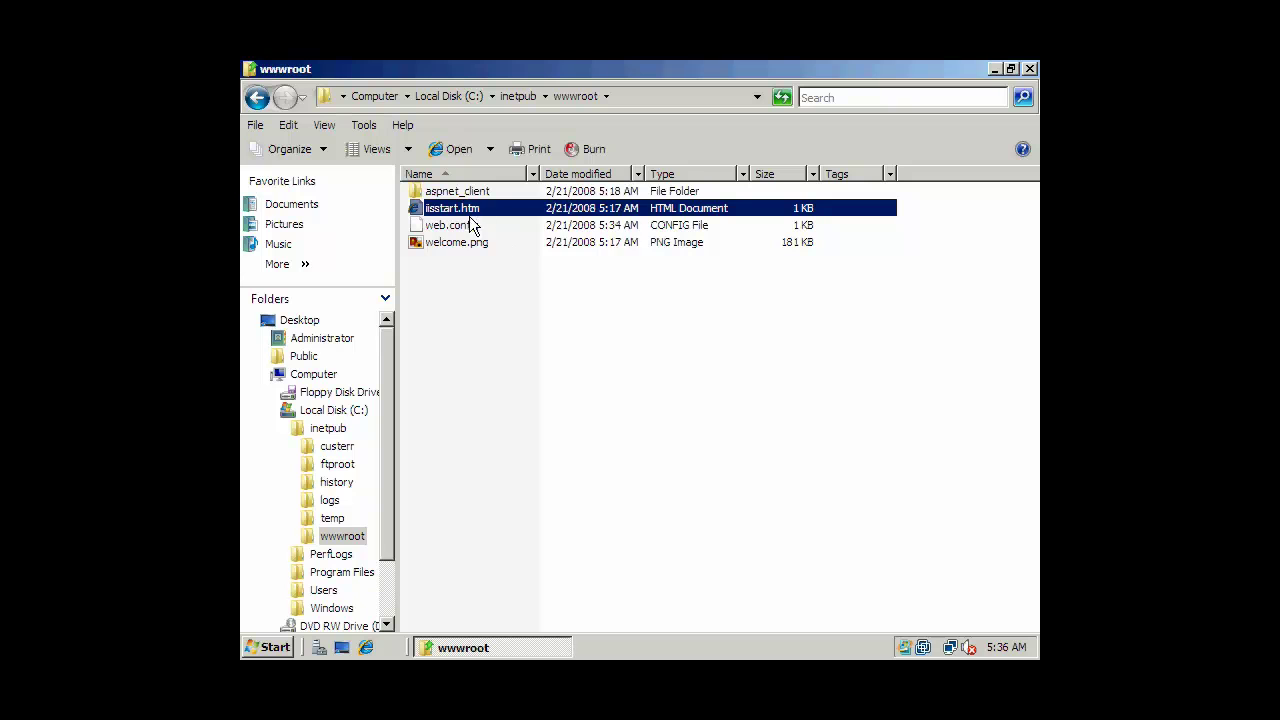
click(501, 312)
right_click(519, 313)
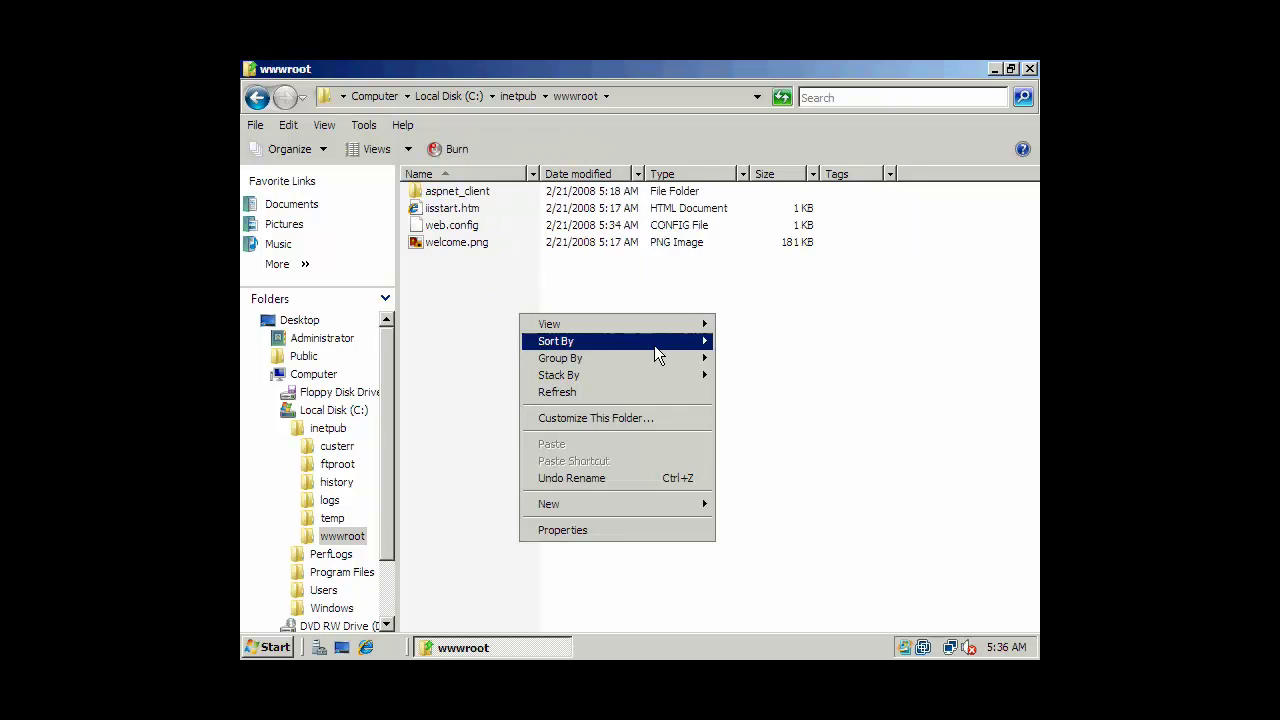
mouse_move(618, 500)
click(766, 606)
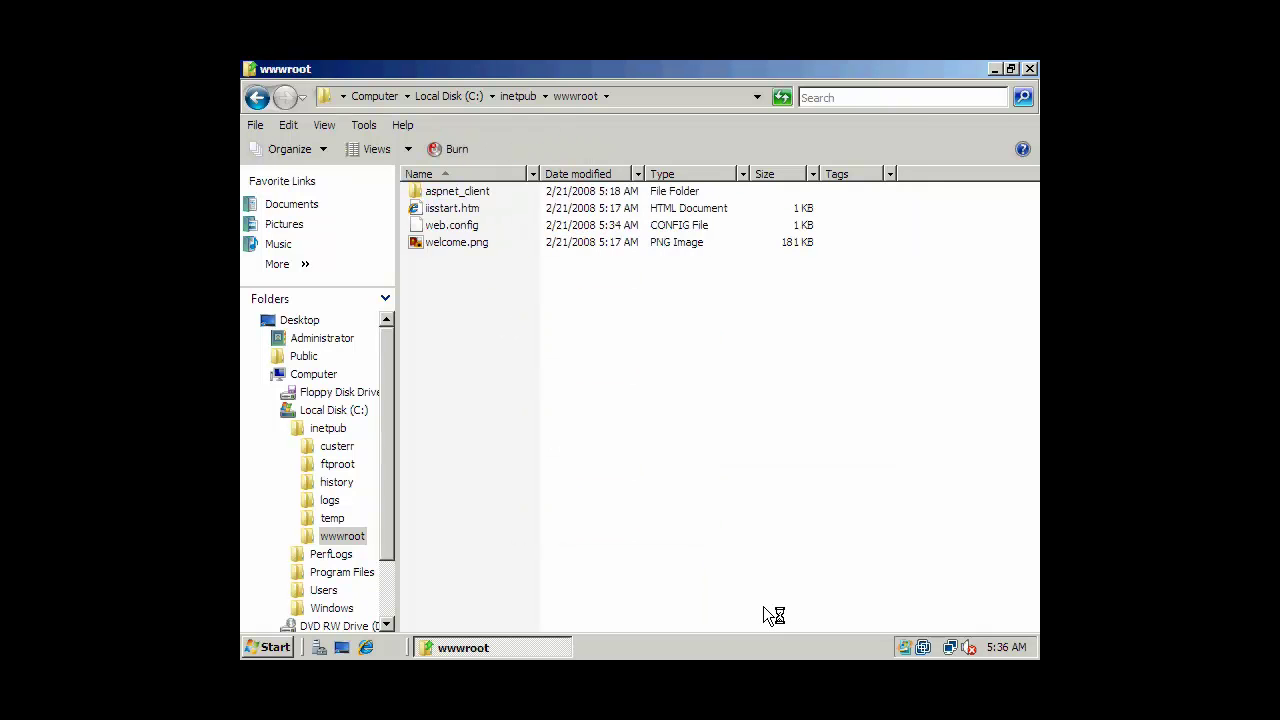
drag(544, 259, 367, 252)
text(index.html)
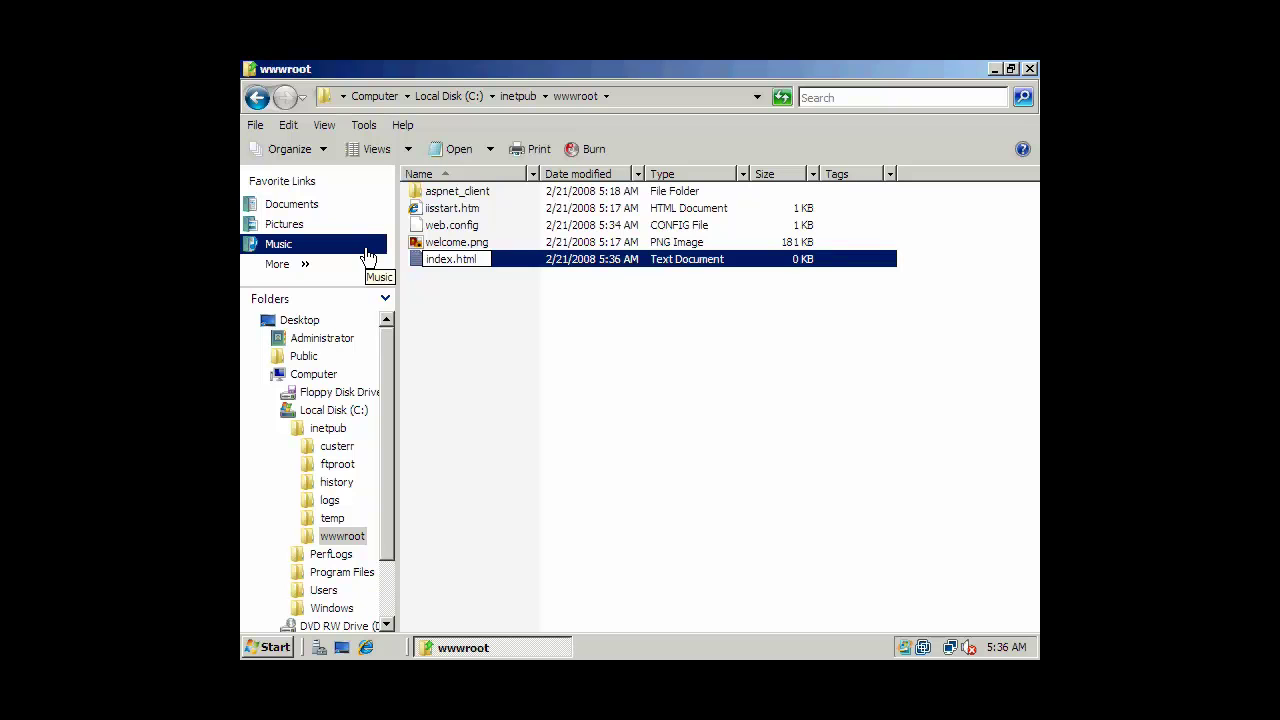
key(Return)
click(703, 371)
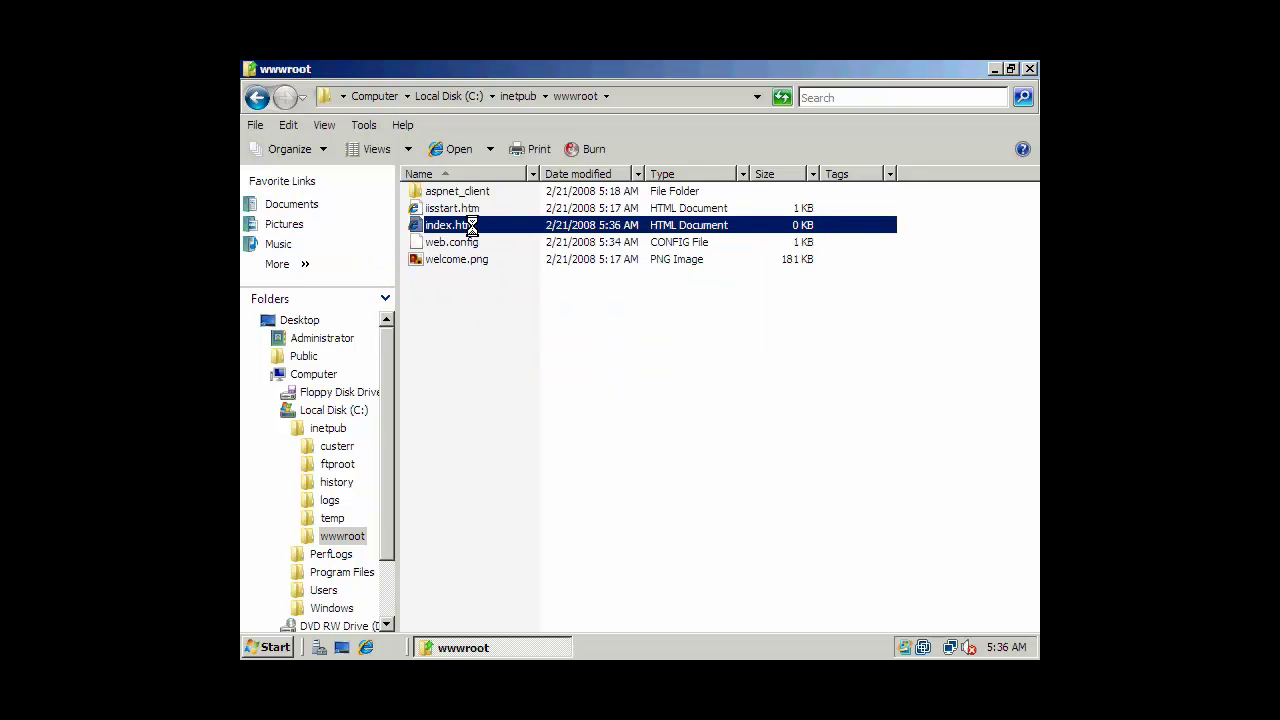
right_click(471, 226)
click(522, 456)
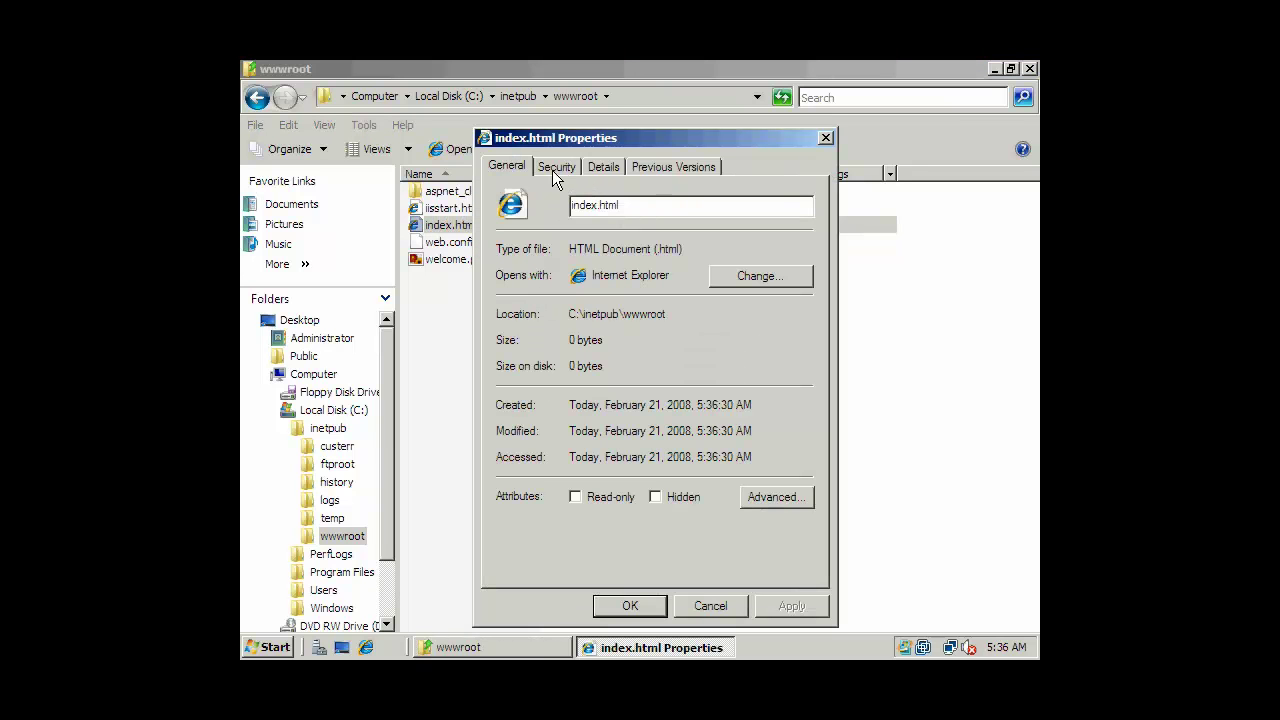
click(554, 166)
drag(805, 264, 804, 280)
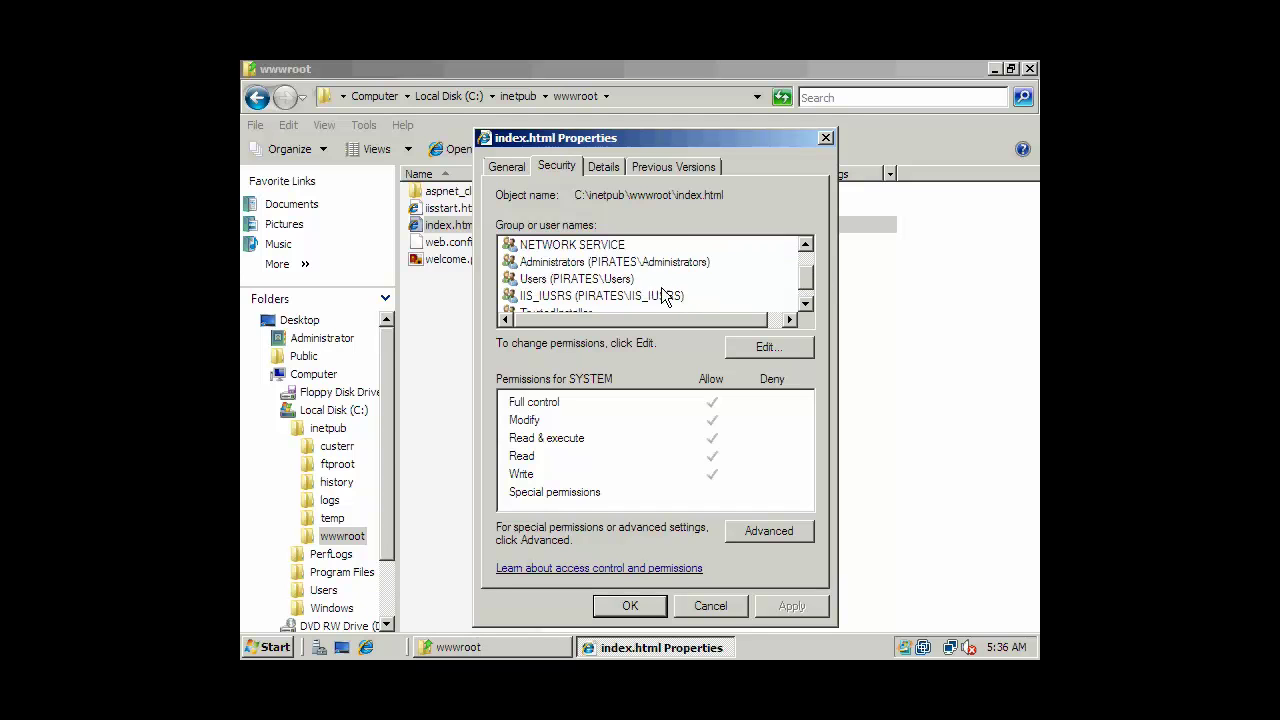
click(661, 293)
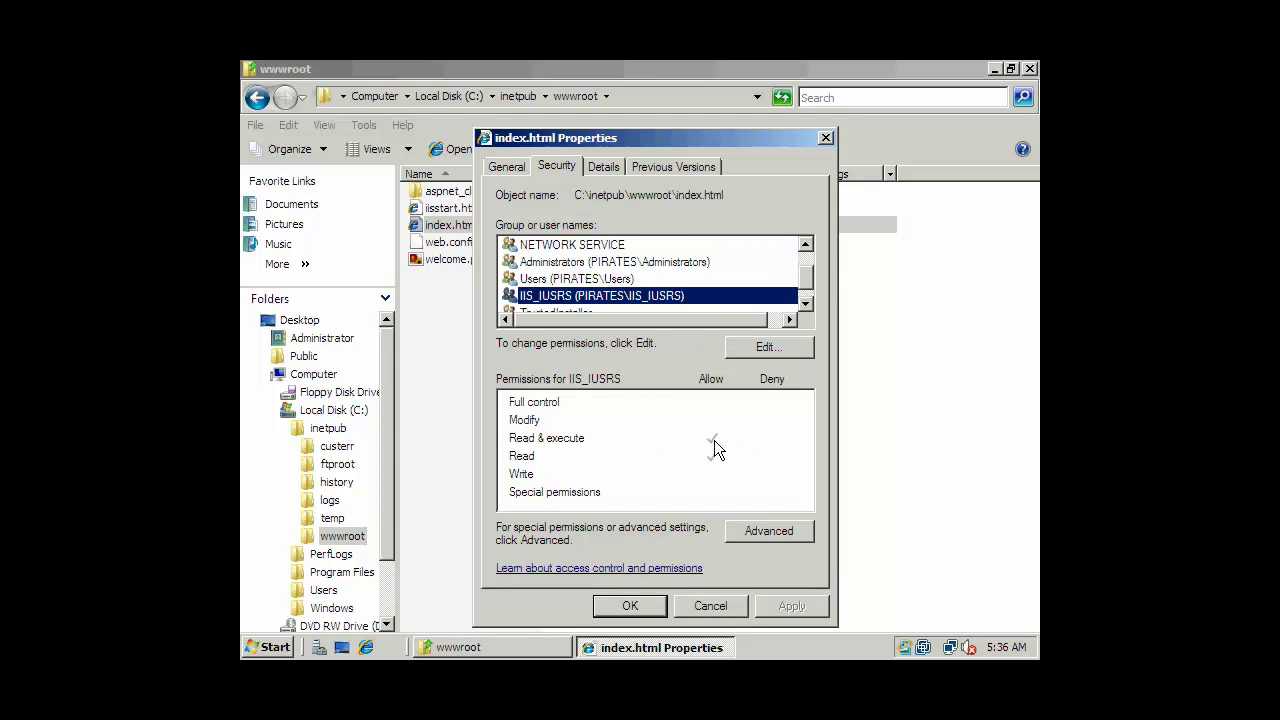
click(802, 303)
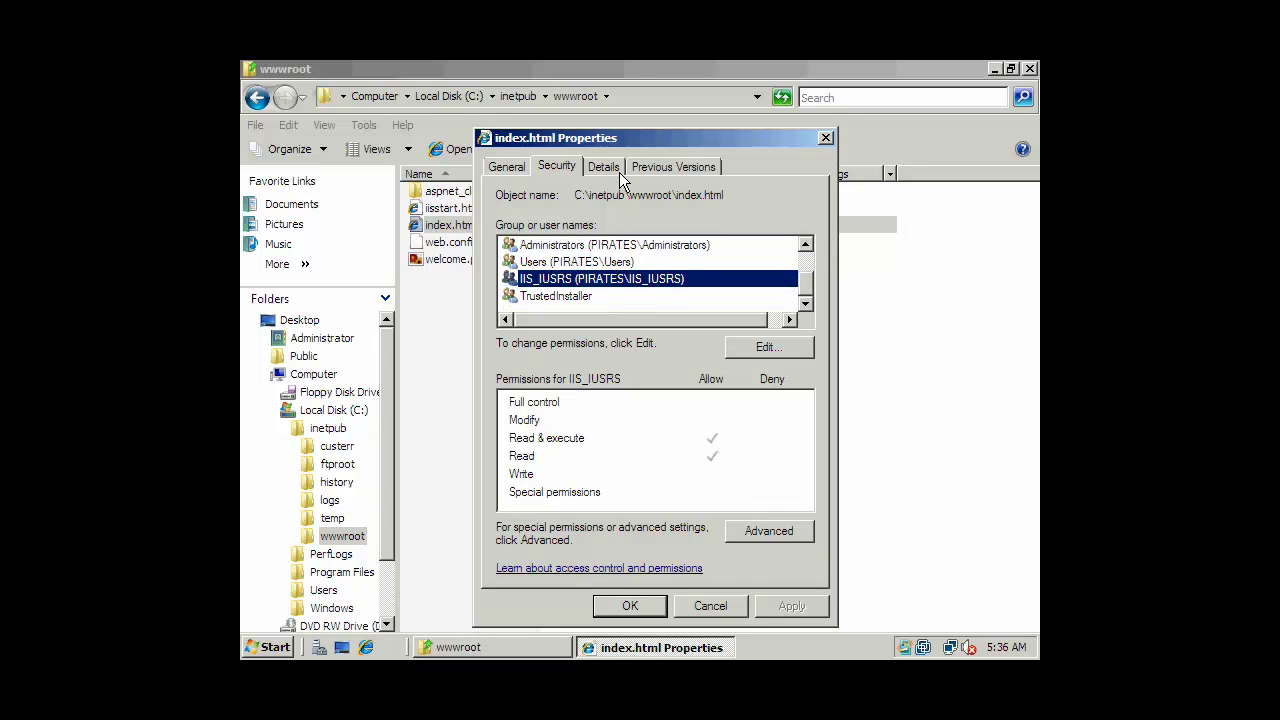
click(618, 608)
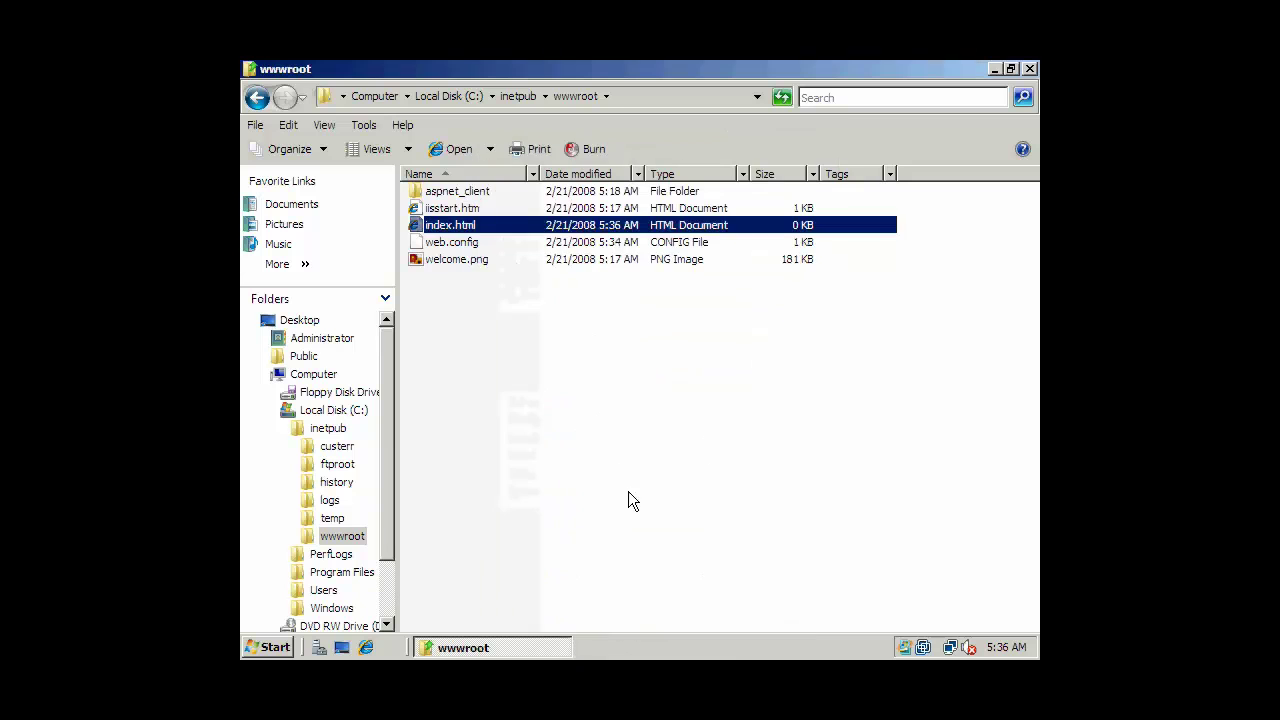
Cancel the Open With choice for index.html and launch Notepad from Start search.
right_click(467, 226)
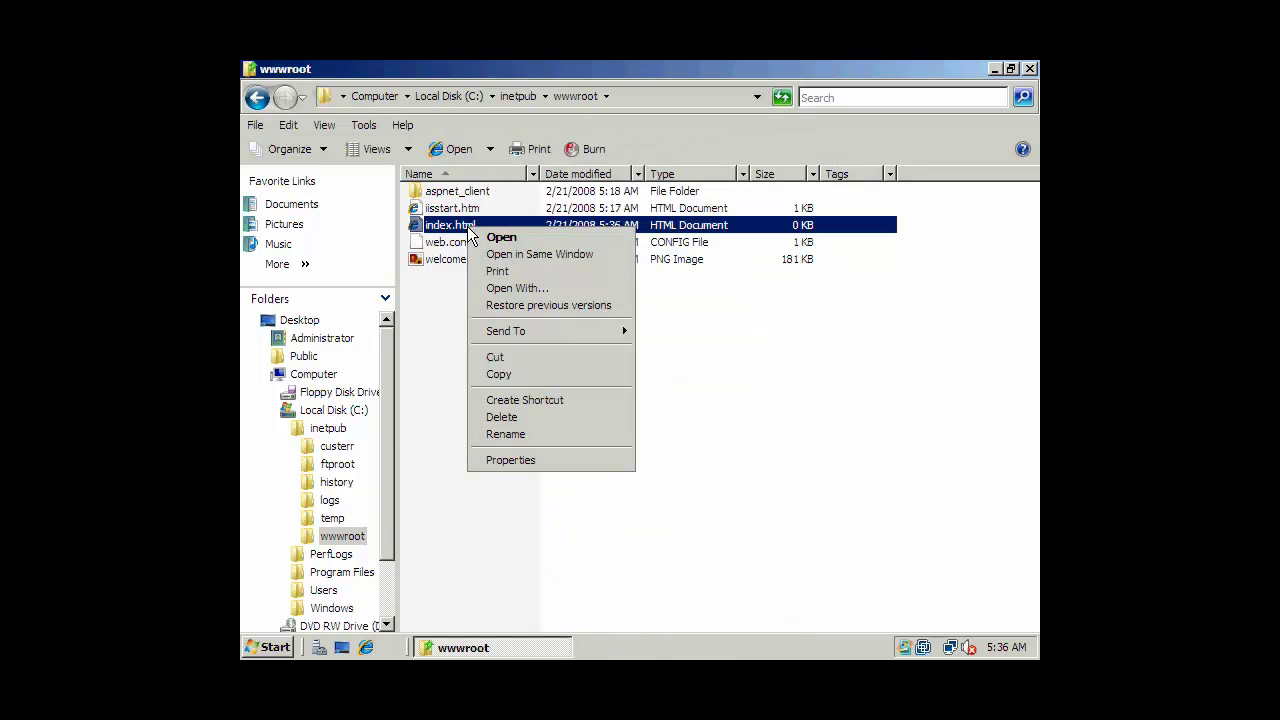
click(519, 288)
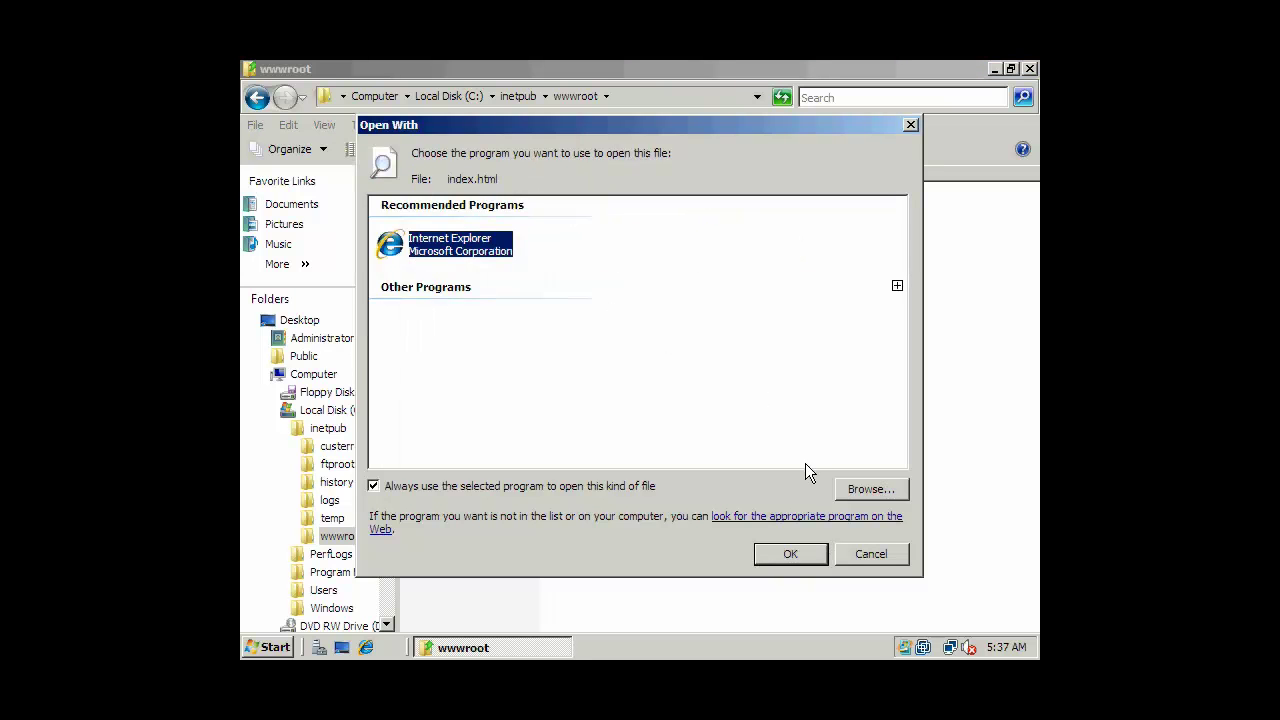
click(885, 491)
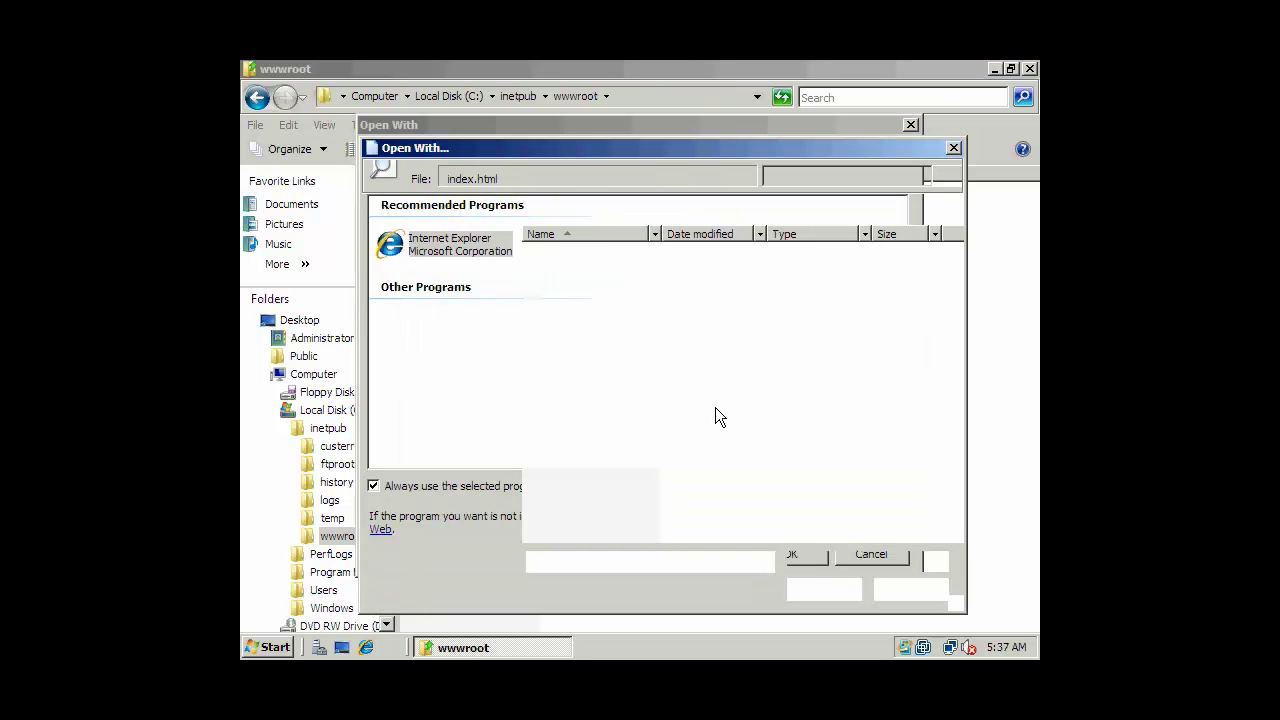
click(372, 286)
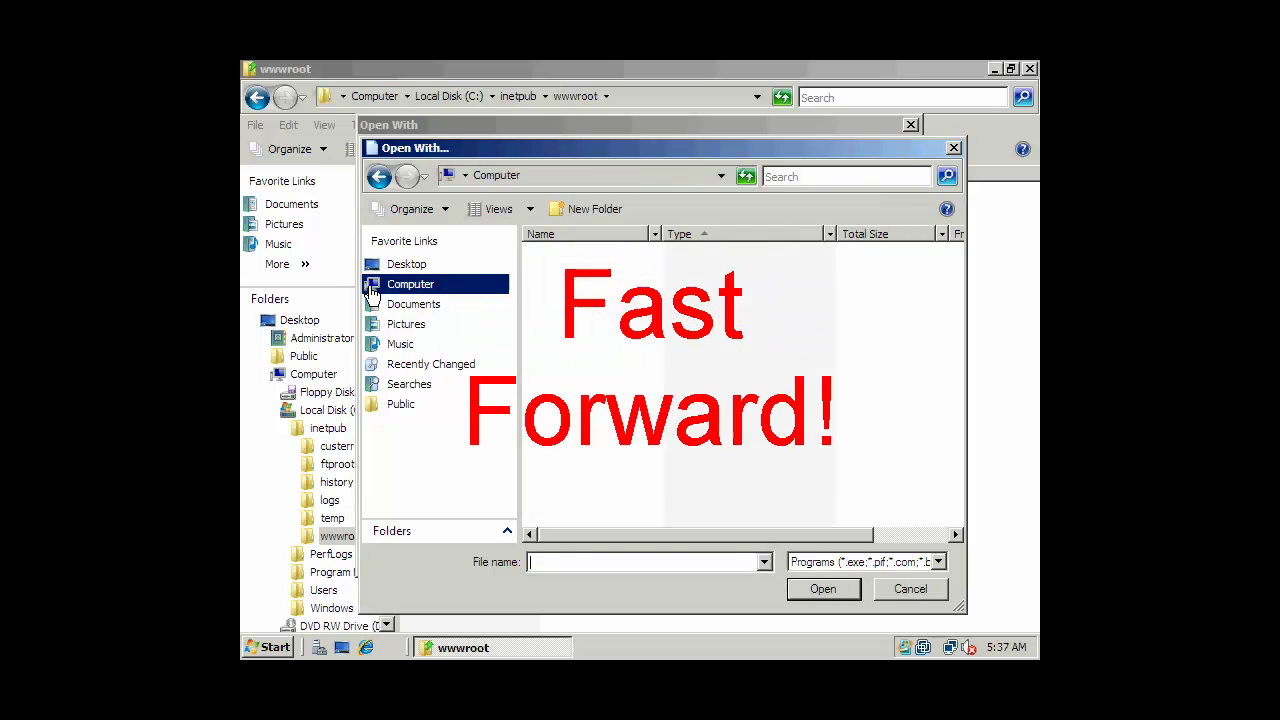
click(910, 588)
click(866, 552)
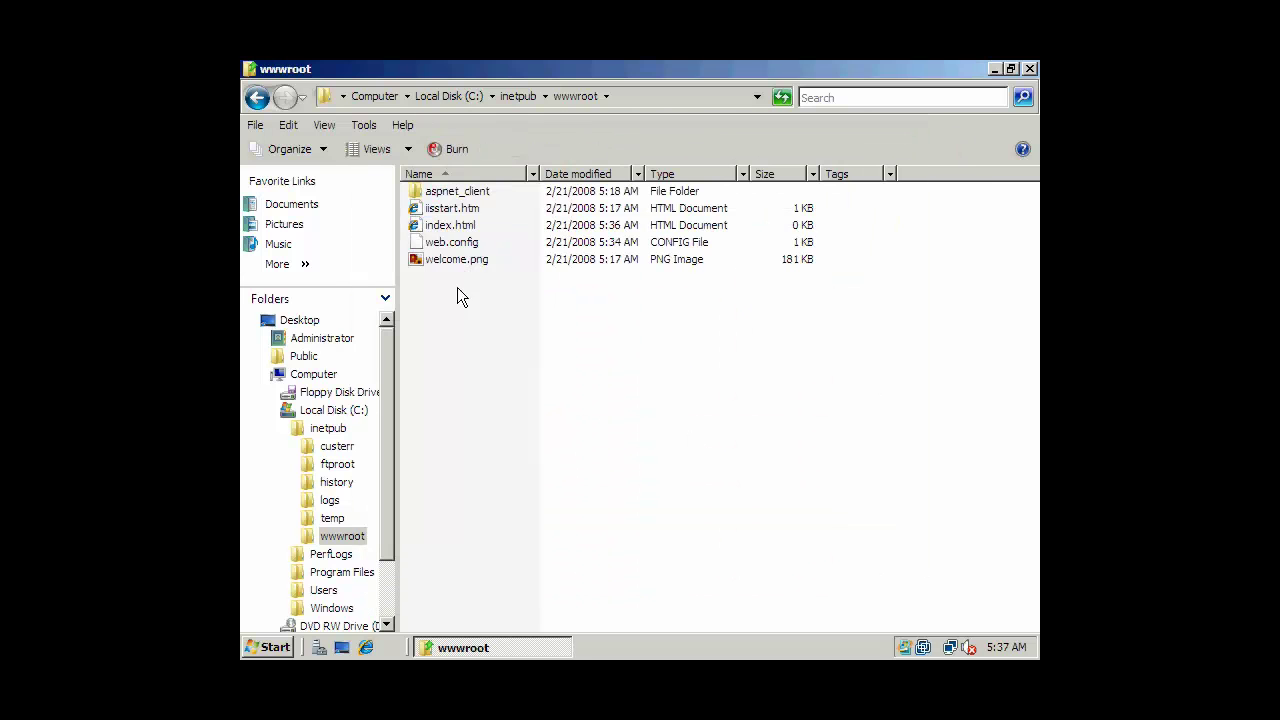
key(super)
text(notepad)
key(Return)
Open C:\inetpub\wwwroot\index.html in Notepad with All Files shown and ANSI encoding.
click(279, 113)
click(294, 151)
click(318, 273)
double_click(515, 270)
double_click(478, 293)
double_click(473, 324)
click(660, 578)
click(640, 635)
click(846, 550)
click(809, 580)
click(672, 578)
click(646, 598)
double_click(480, 274)
drag(486, 100, 626, 269)
Type the page skeleton with HTML, HEAD, TITLE and BODY tags on separate lines.
text(<HTML)
key(Return)
text(</HTML>)
key(Up)
key(Up)
key(Up)
text(<HEAD></HEAD>)
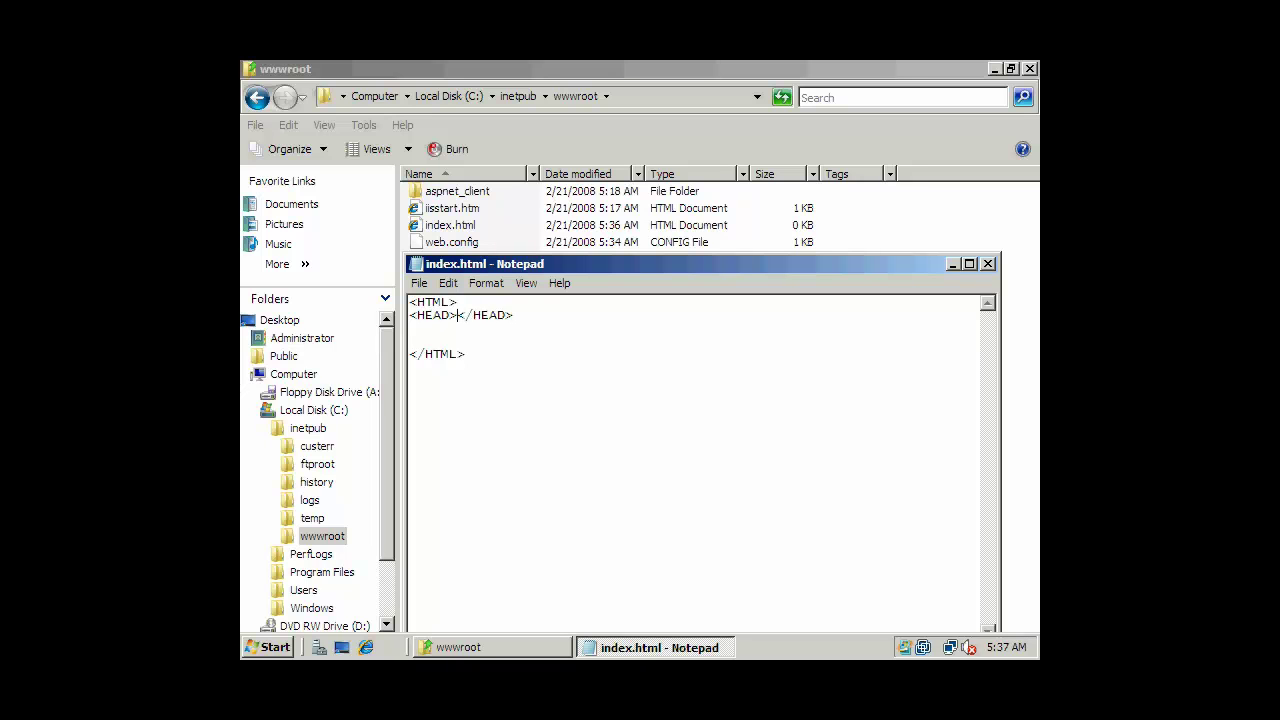
key(Return)
key(Return)
key(Up)
text(<TITLE></TITLE>)
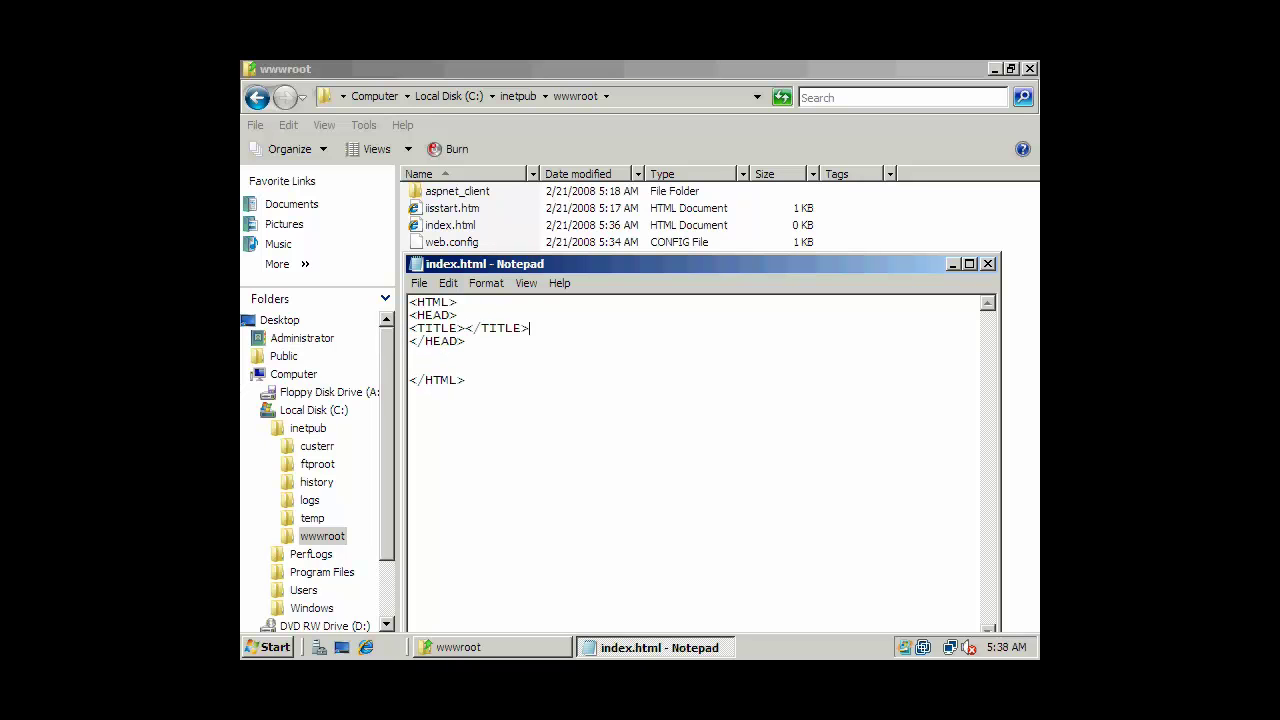
key(Down)
key(Down)
text(<BODY>)
key(Return)
key(Return)
text(</BODY)
key(BackSpace)
key(Up)
key(Up)
key(Up)
key(Return)
key(Down)
key(Return)
key(Return)
key(Up)
Give BODY bgcolor 000000 and text ffffff, and add CENTER tags with three BR breaks.
text(bgcolor="000000" )
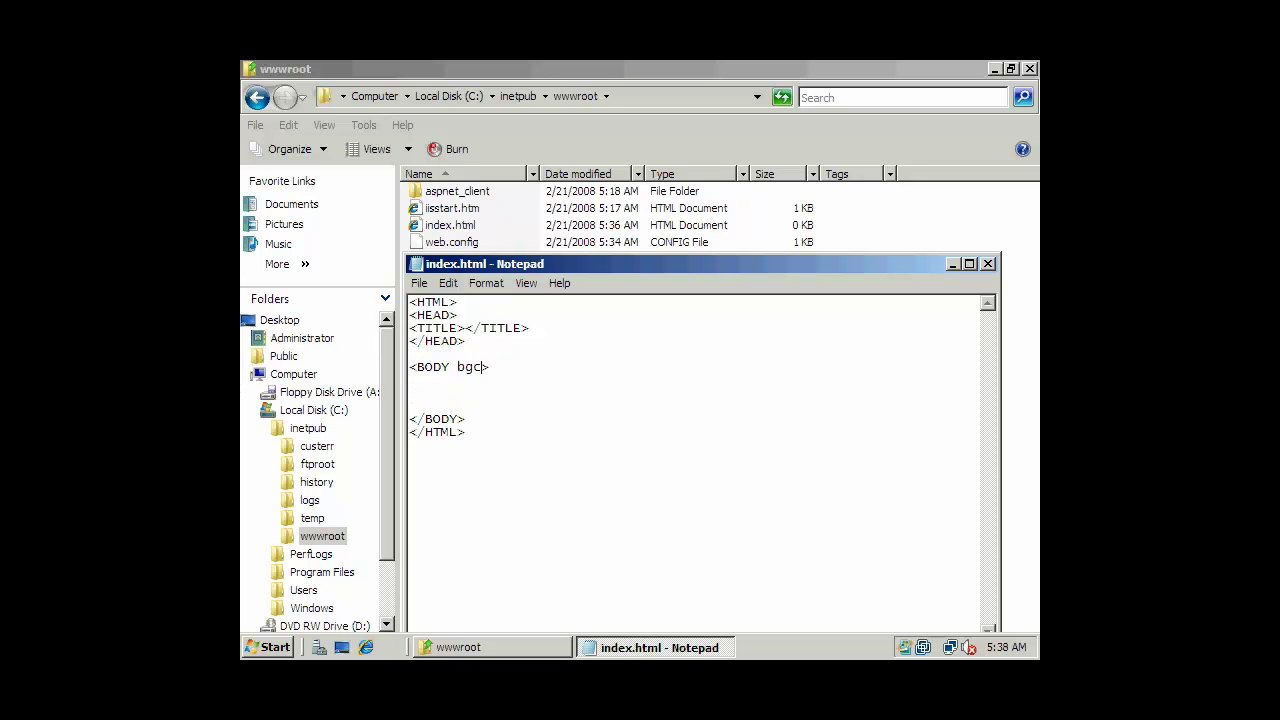
text(text )
text("ffffff")
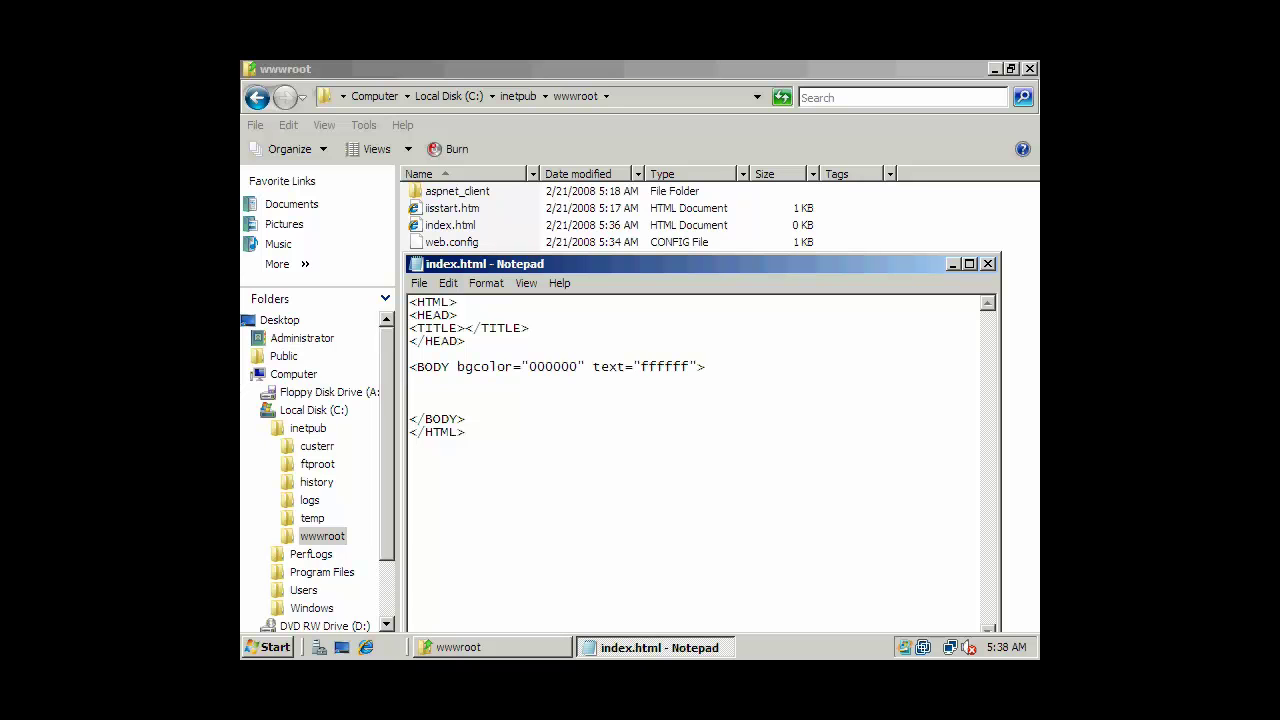
text(<CENTER>)
key(Down)
key(Down)
text(</CENTER)
key(Up)
key(Up)
key(Return)
key(Up)
text(<BR><BR><BR>)
key(Down)
key(Down)
Add a Trebuchet MS FONT block with the 'Welcome to Pirates Arrrgh!' text, then save from the File menu.
text(<FONT size)
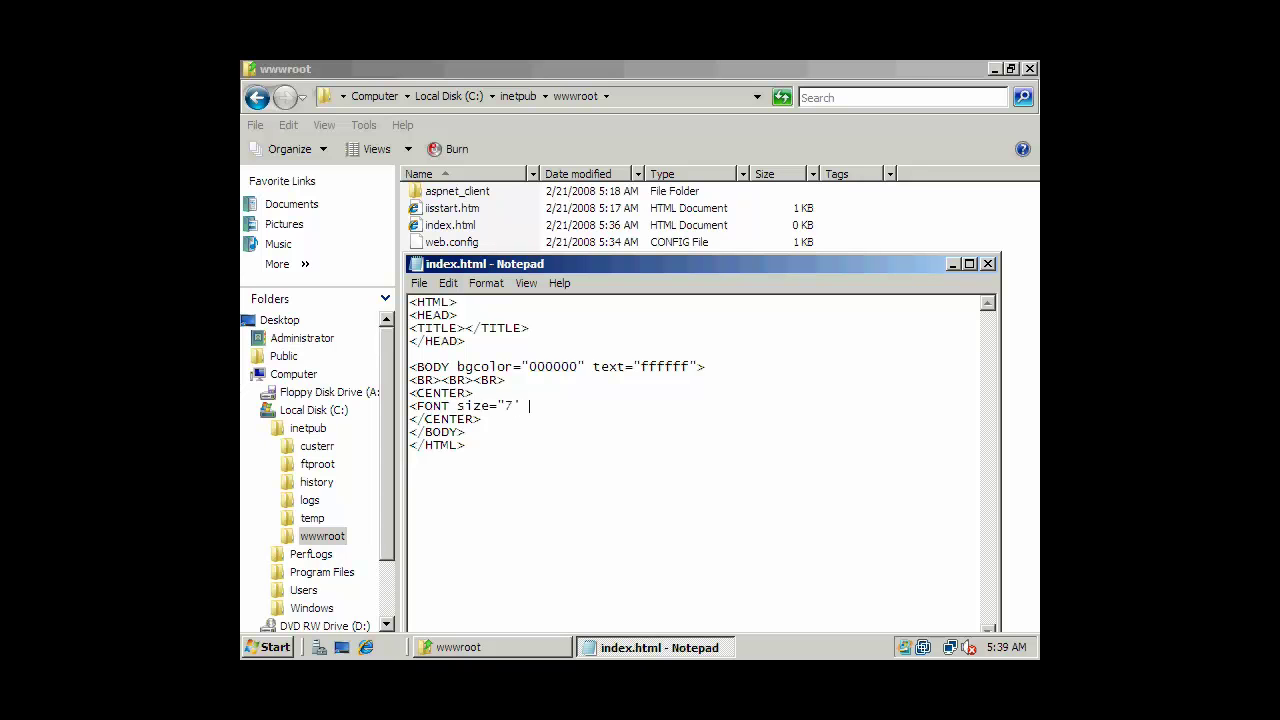
text(face = "Trebuchet MS")
key(End)
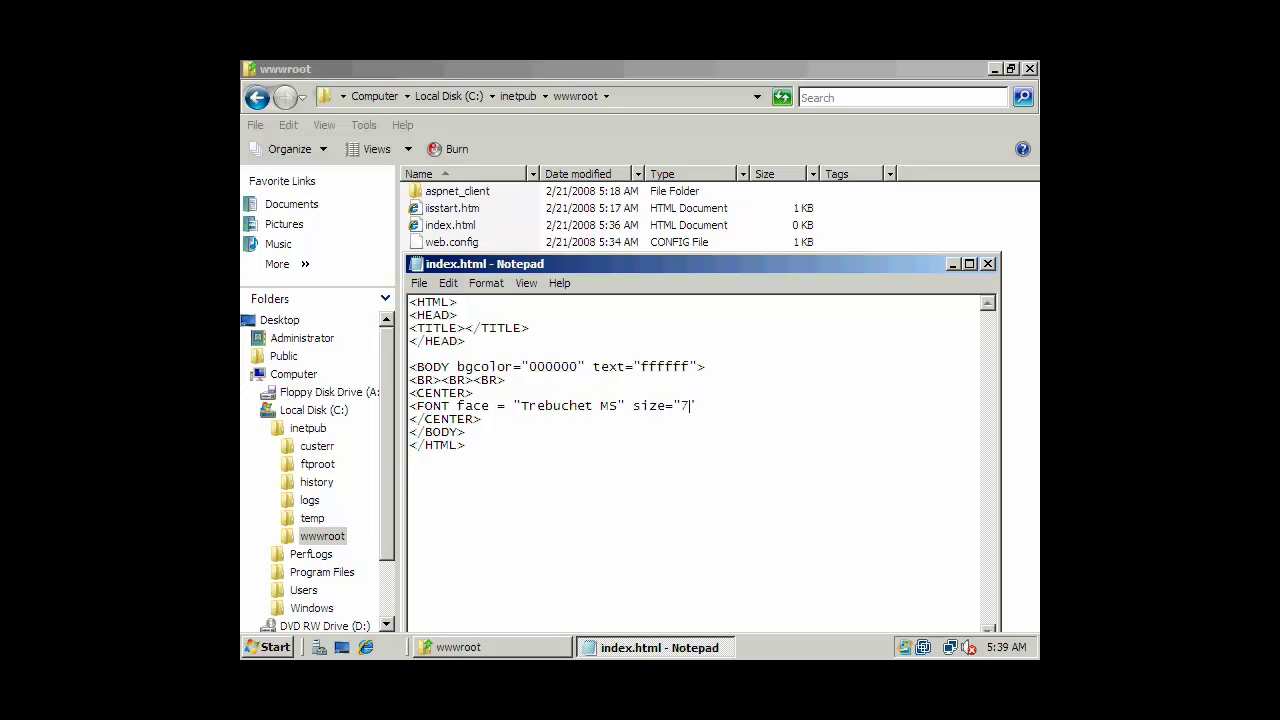
text(">)
key(Return)
text(Welcome )
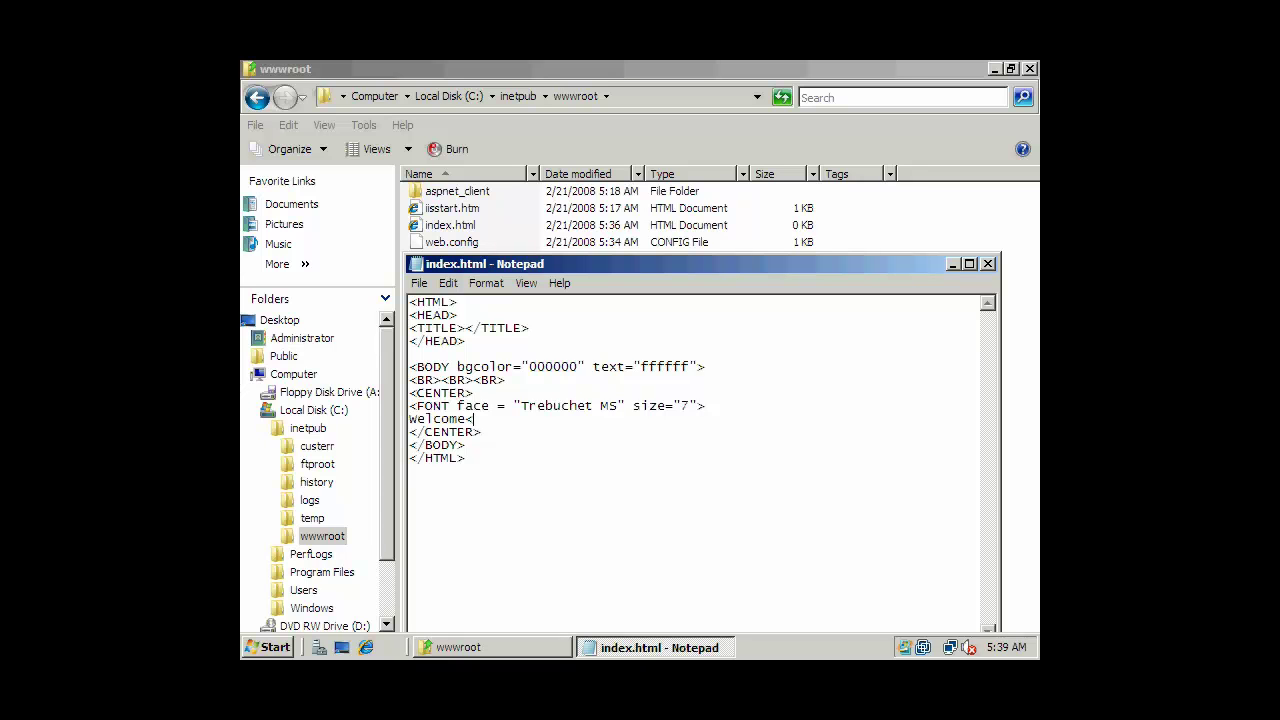
text(br>to<br><br)
text(>Pio)
text(ates Arrgh!)
text(r)
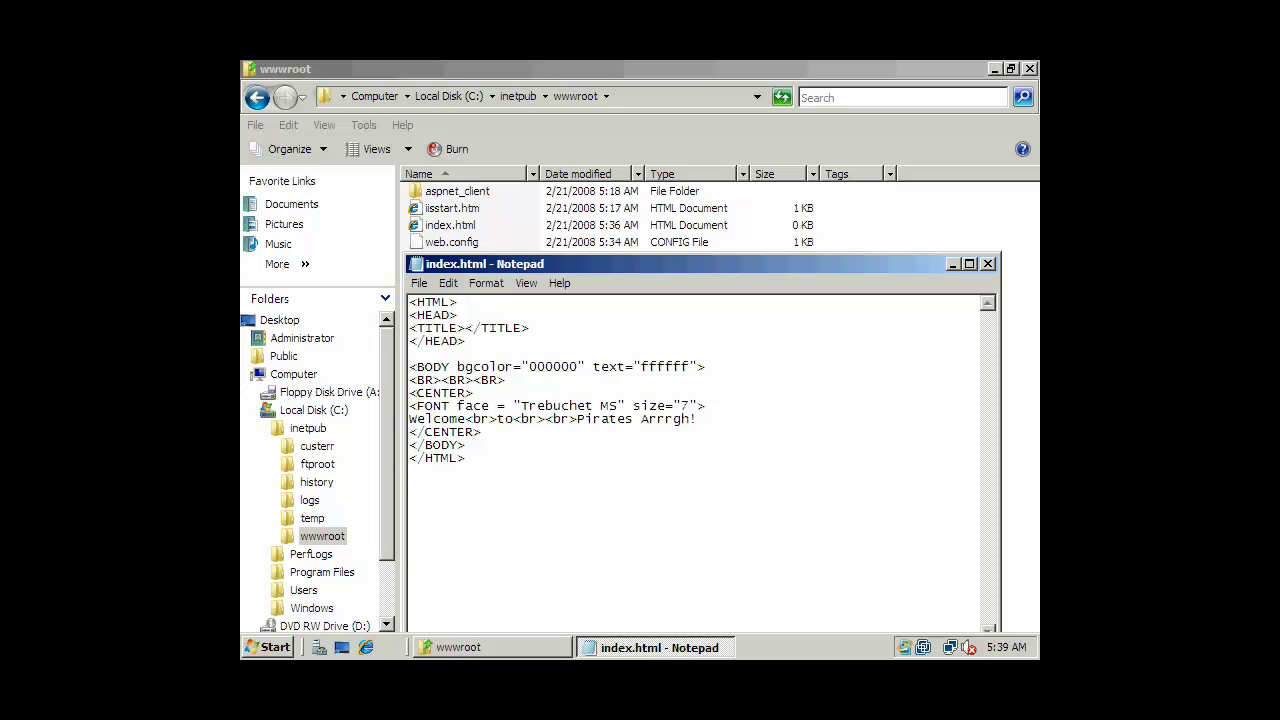
key(Return)
text(</font>)
key(alt+f)
Finish saving index.html, close Notepad, and preview the page in Internet Explorer before closing it.
key(s)
click(988, 263)
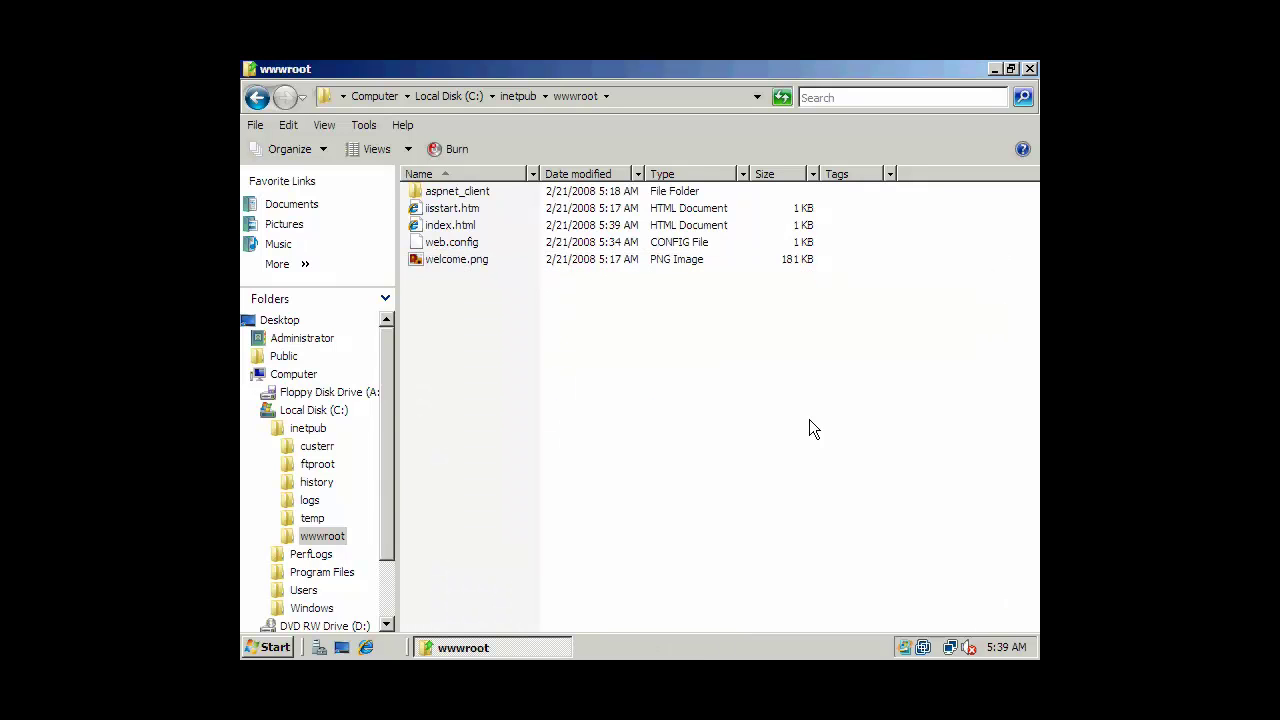
click(465, 230)
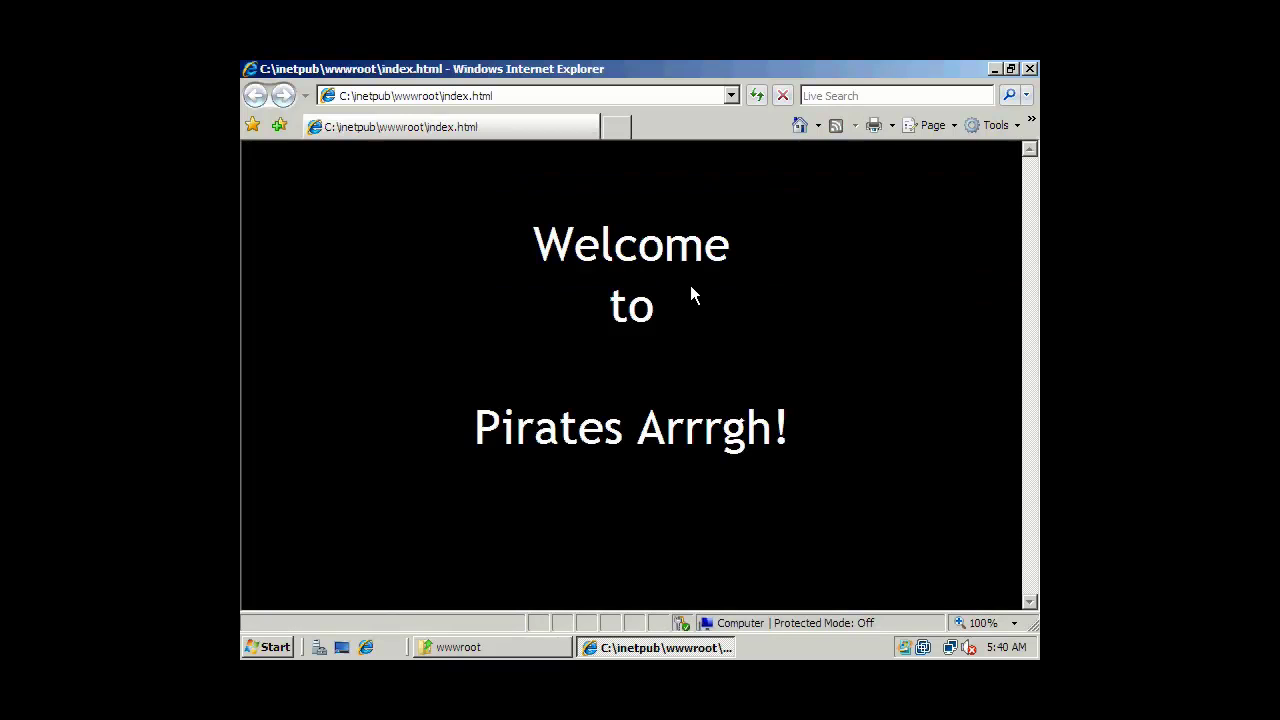
click(1029, 68)
click(460, 342)
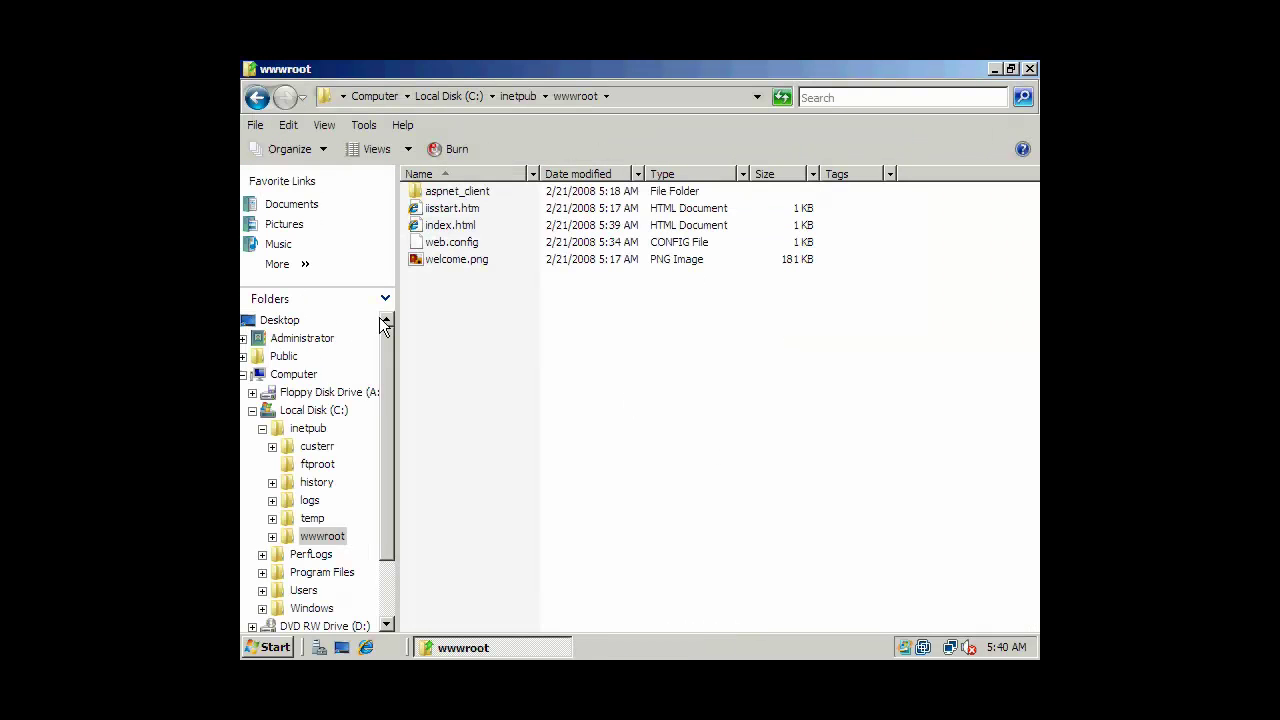
click(994, 68)
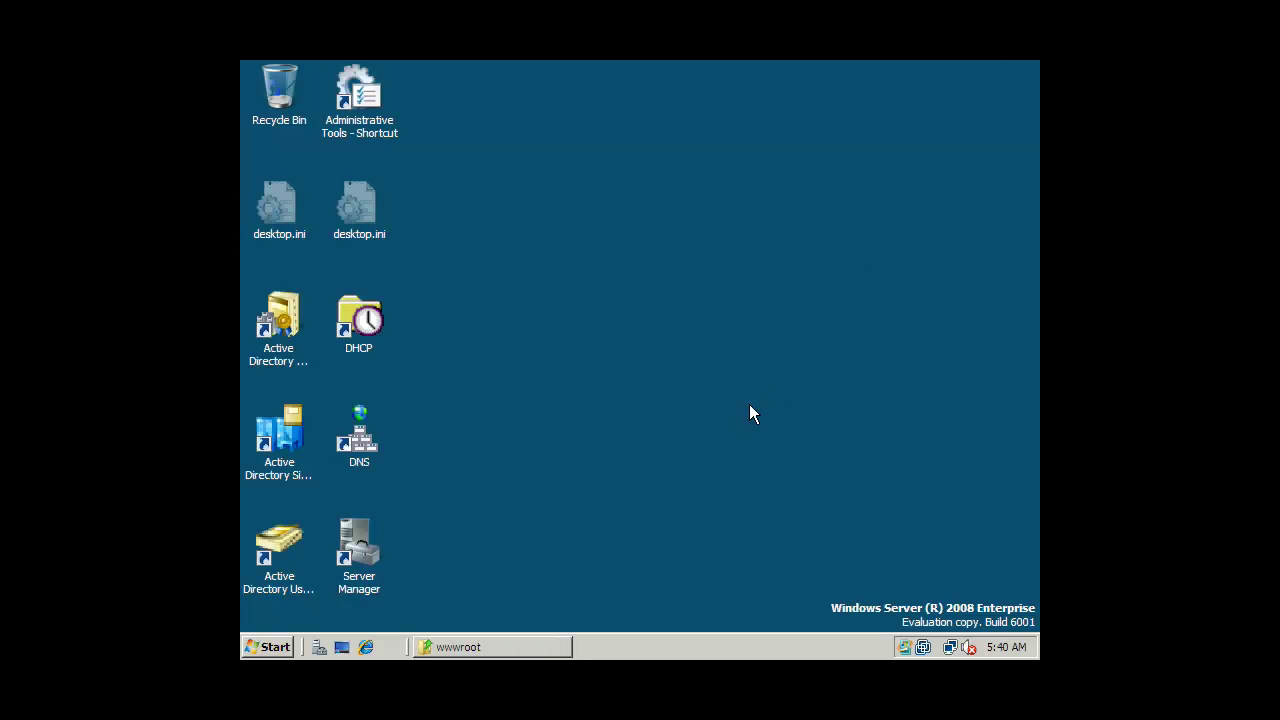
click(368, 647)
click(517, 96)
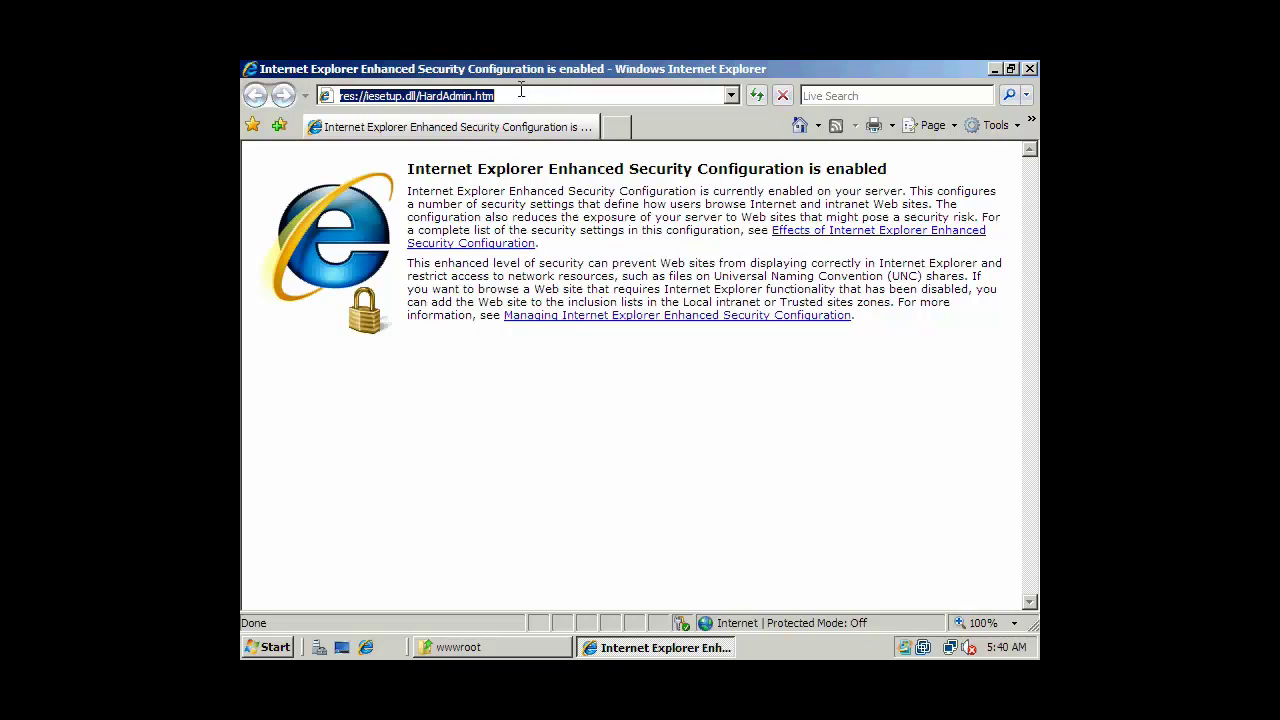
text(http://127.0.0.1)
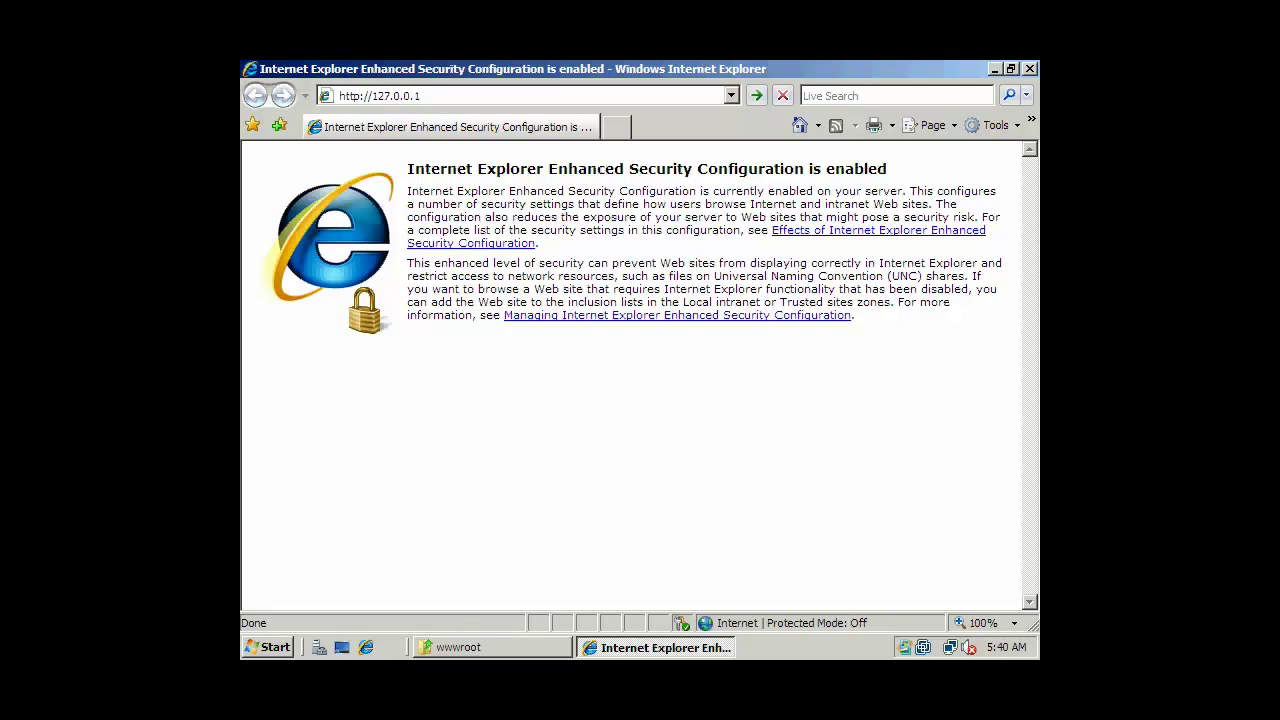
key(Return)
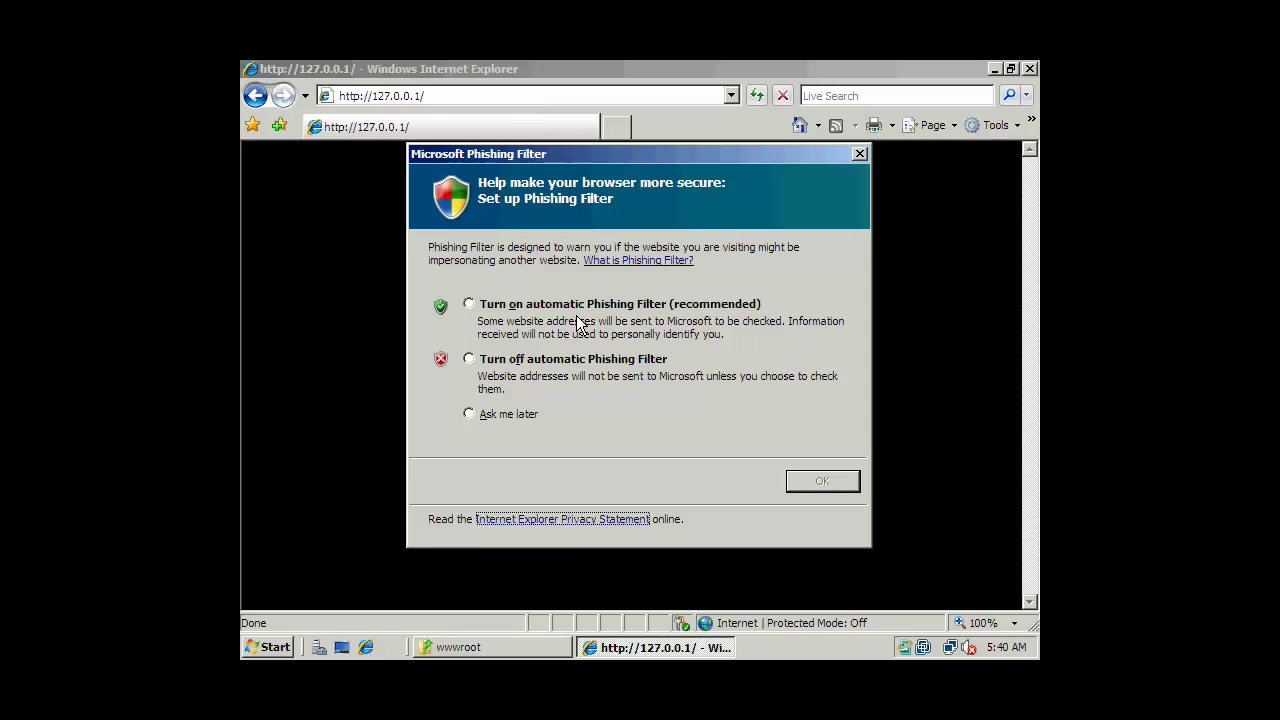
drag(624, 154, 661, 154)
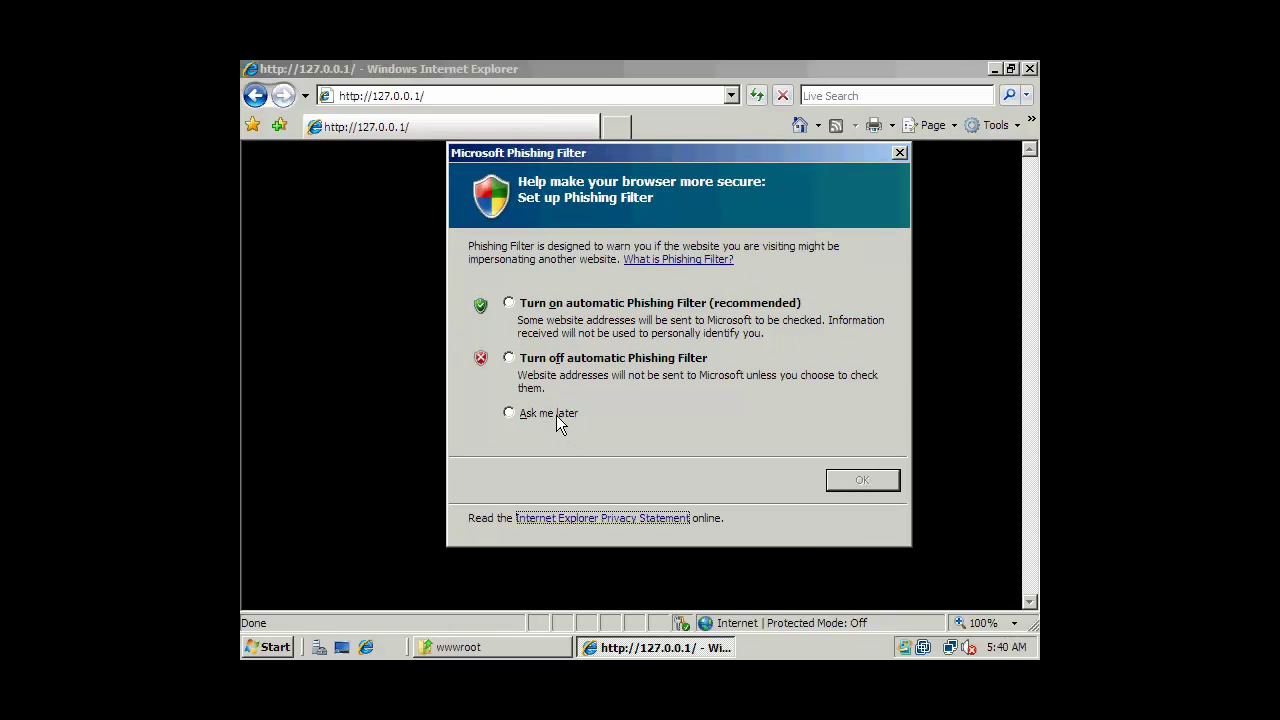
click(580, 358)
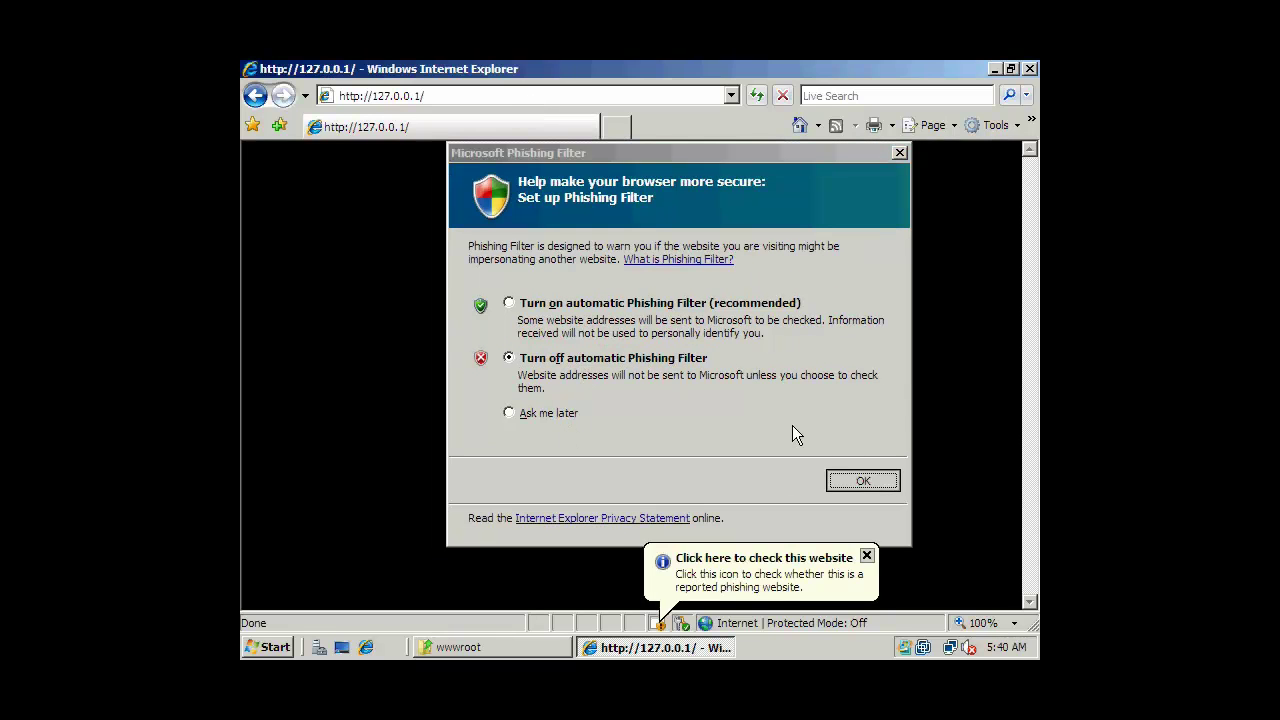
key(Return)
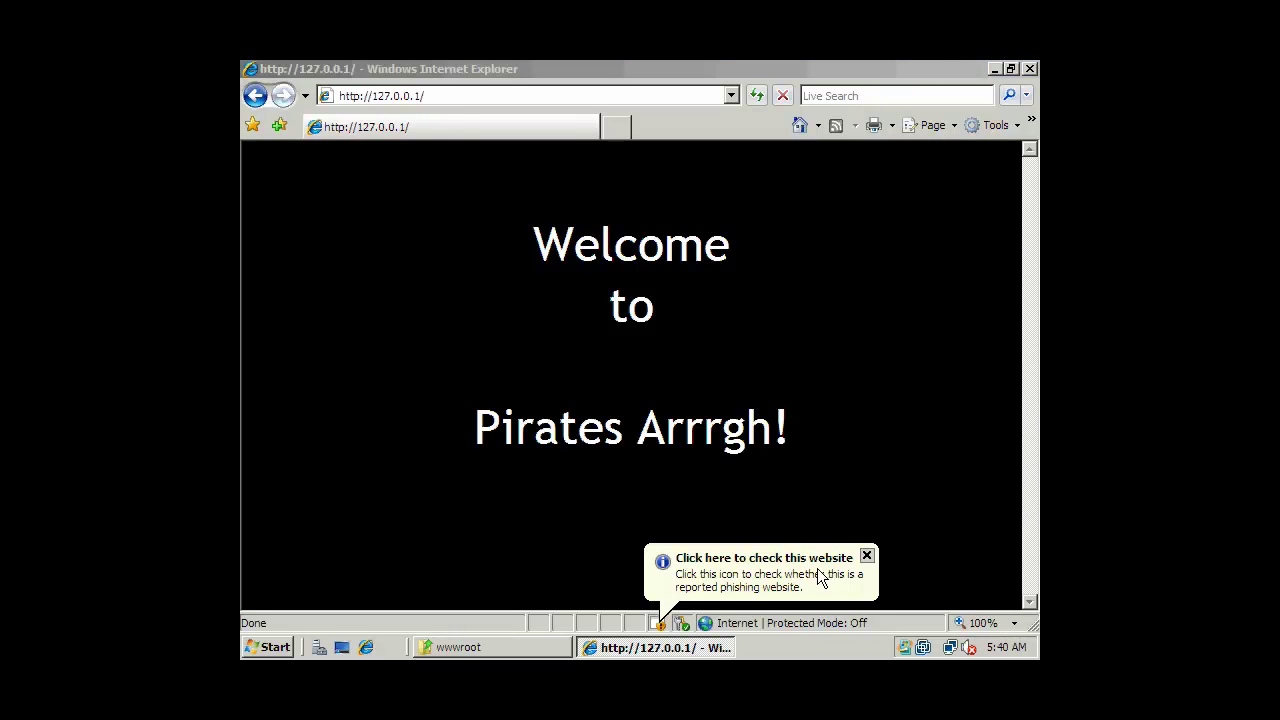
click(866, 556)
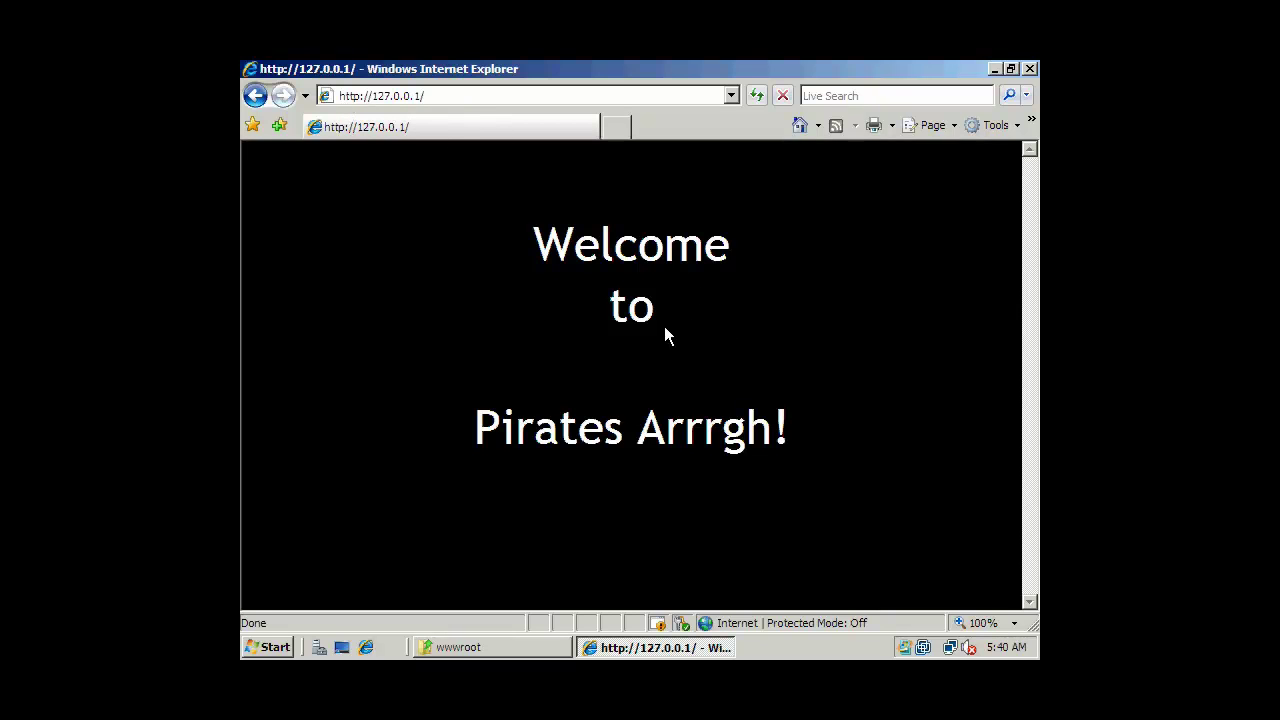
click(445, 97)
drag(445, 97, 376, 96)
key(BackSpace)
key(BackSpace)
text(localhost)
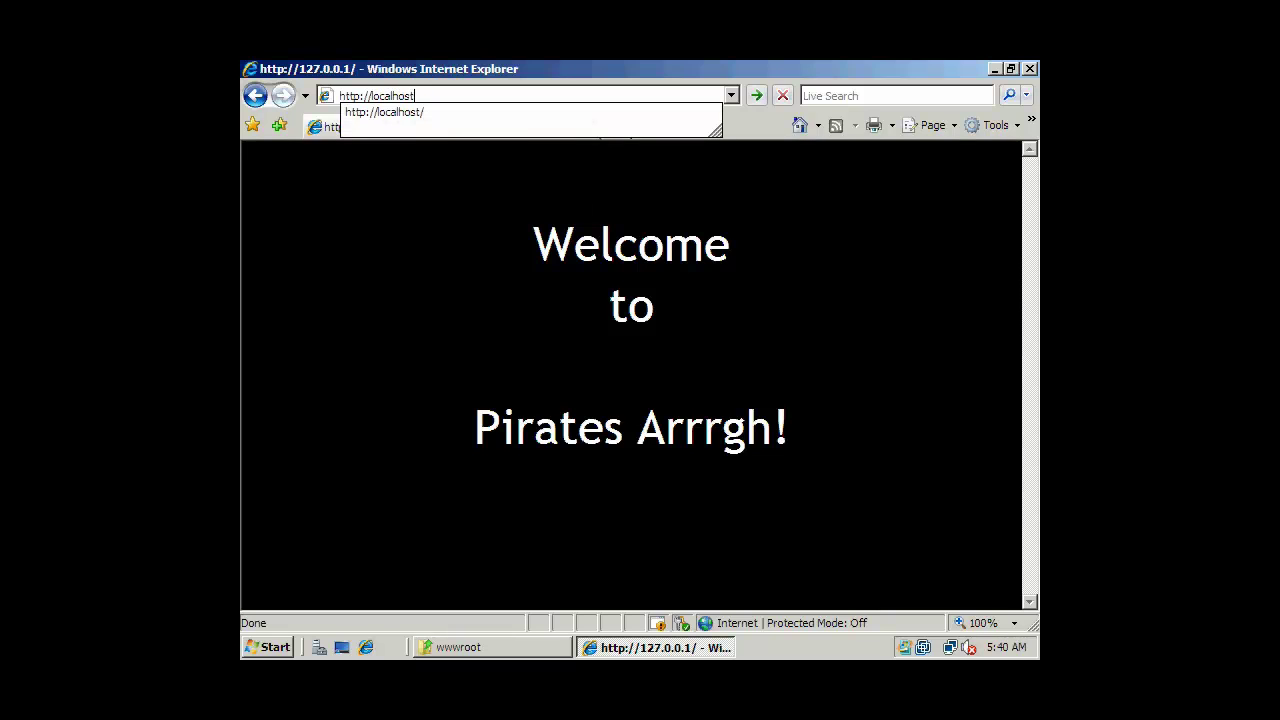
key(Return)
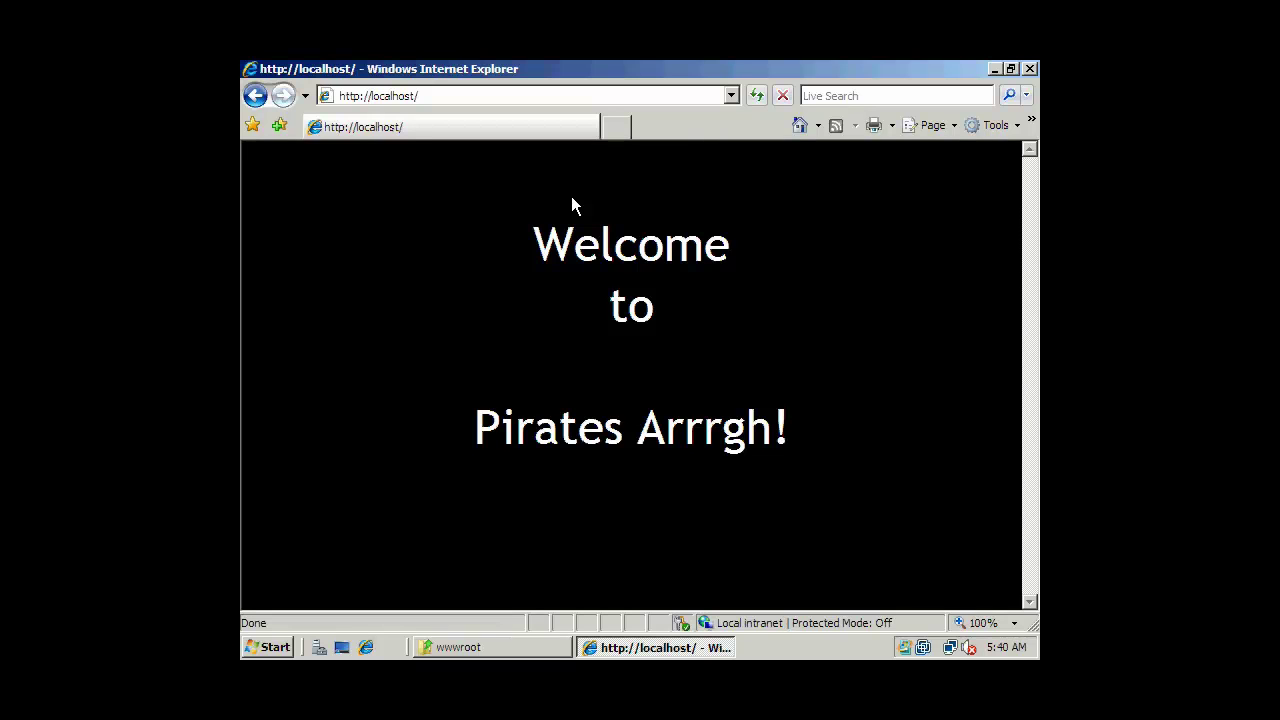
click(1029, 68)
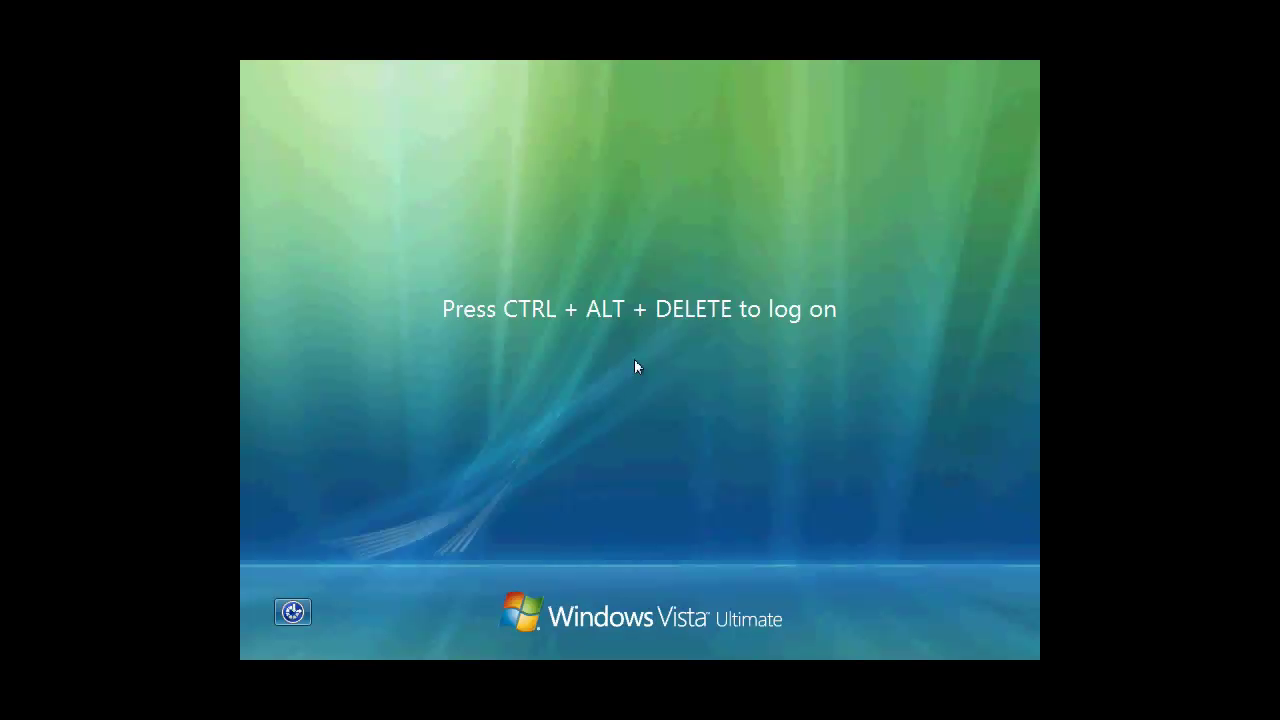
Press Ctrl+Alt+Delete and sign in with the administrator account password.
key(ctrl+alt+Delete)
click(612, 460)
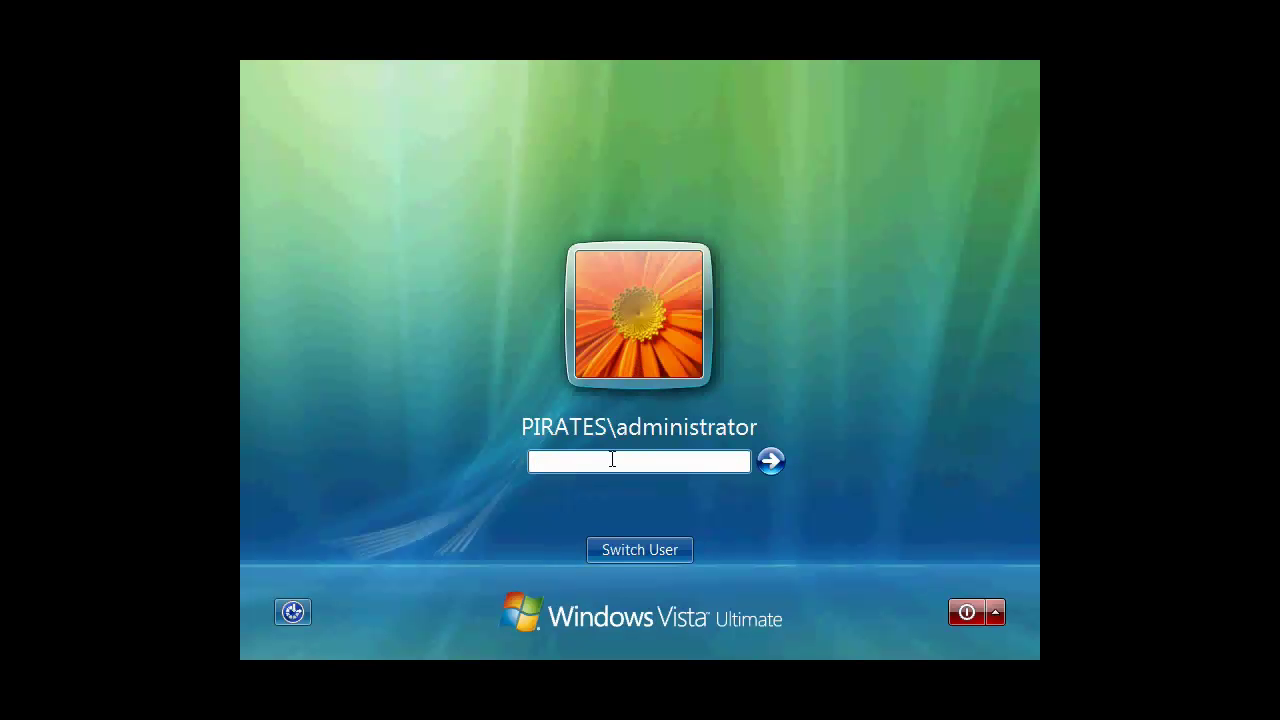
text(P@ssw0rd)
key(Return)
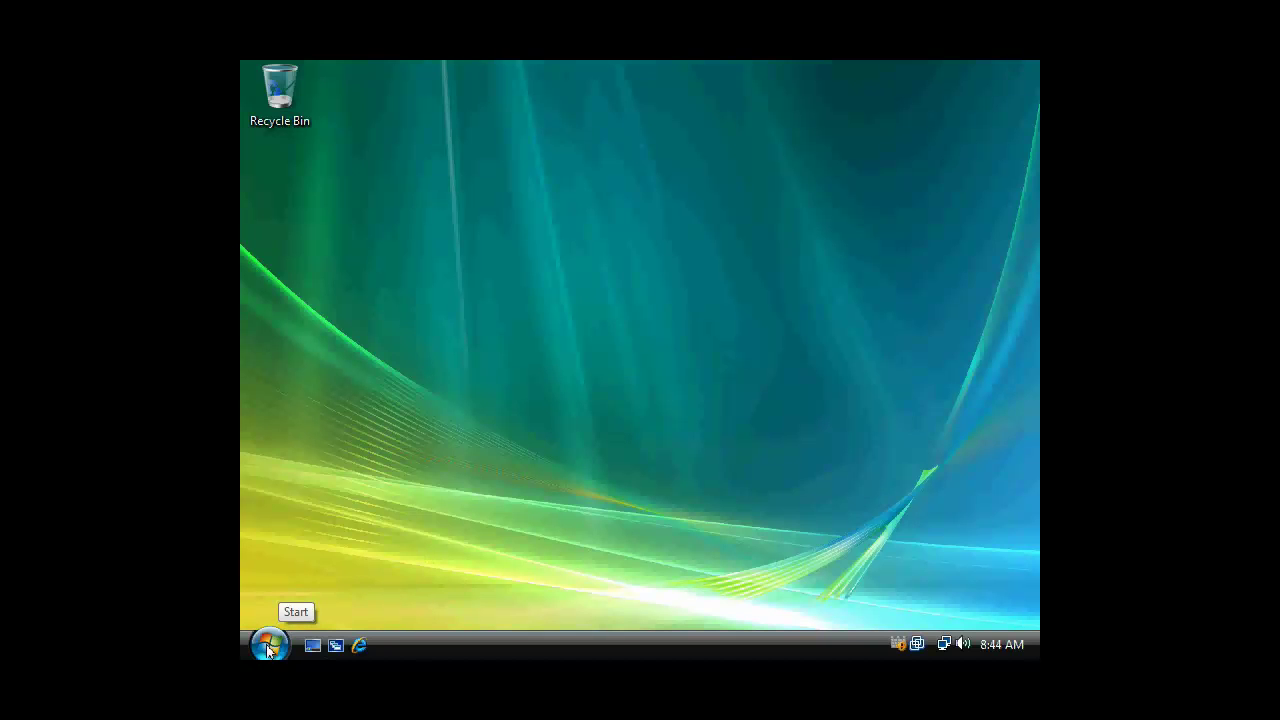
click(357, 646)
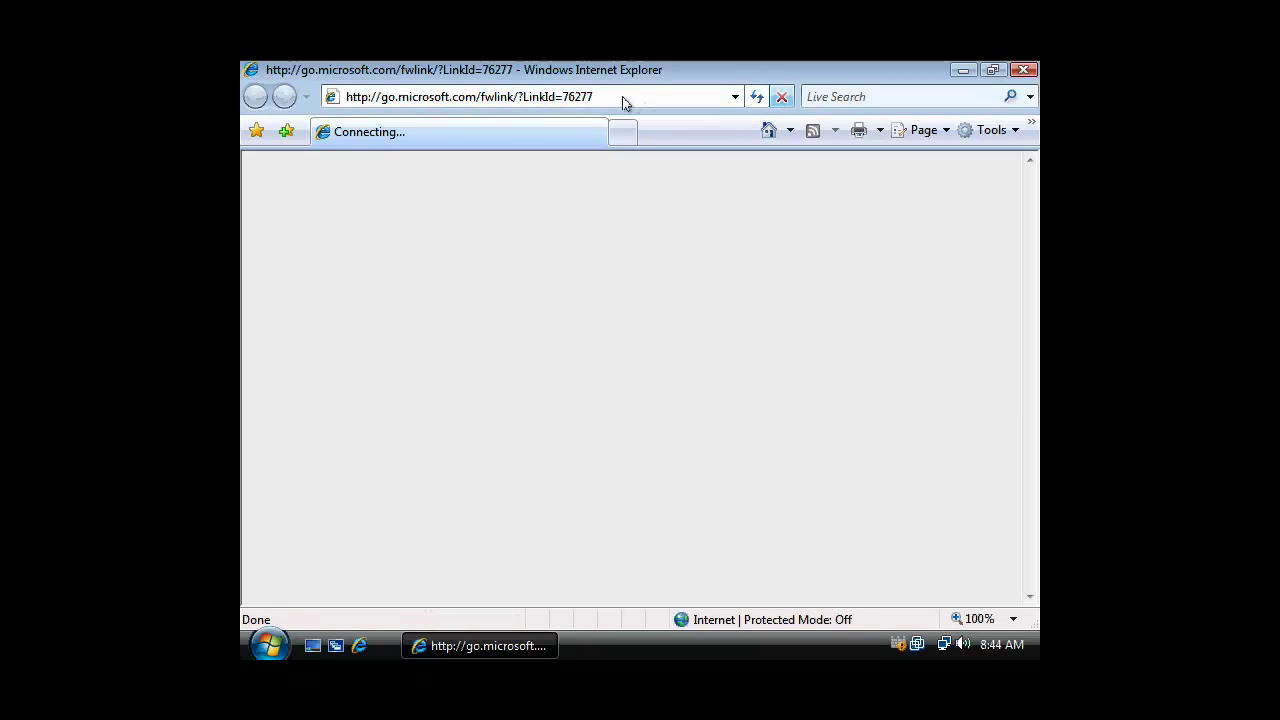
click(622, 97)
click(606, 96)
drag(606, 96, 381, 100)
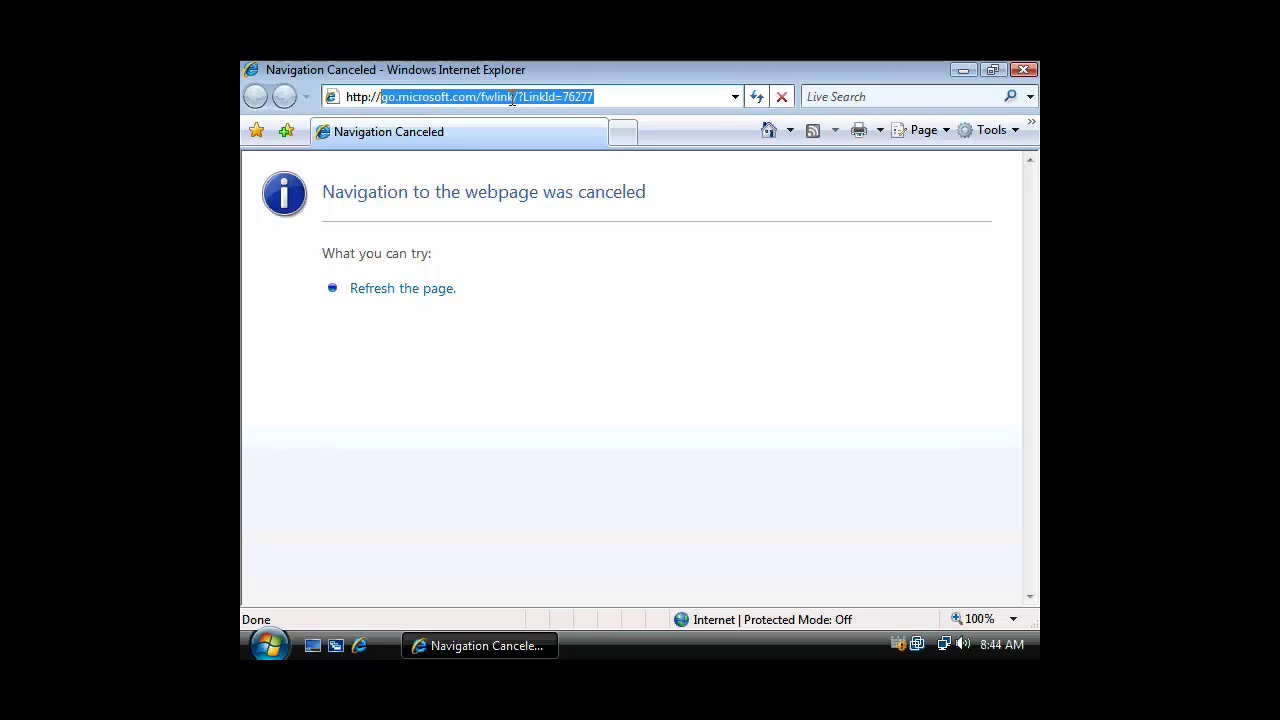
text(192.168.100.100)
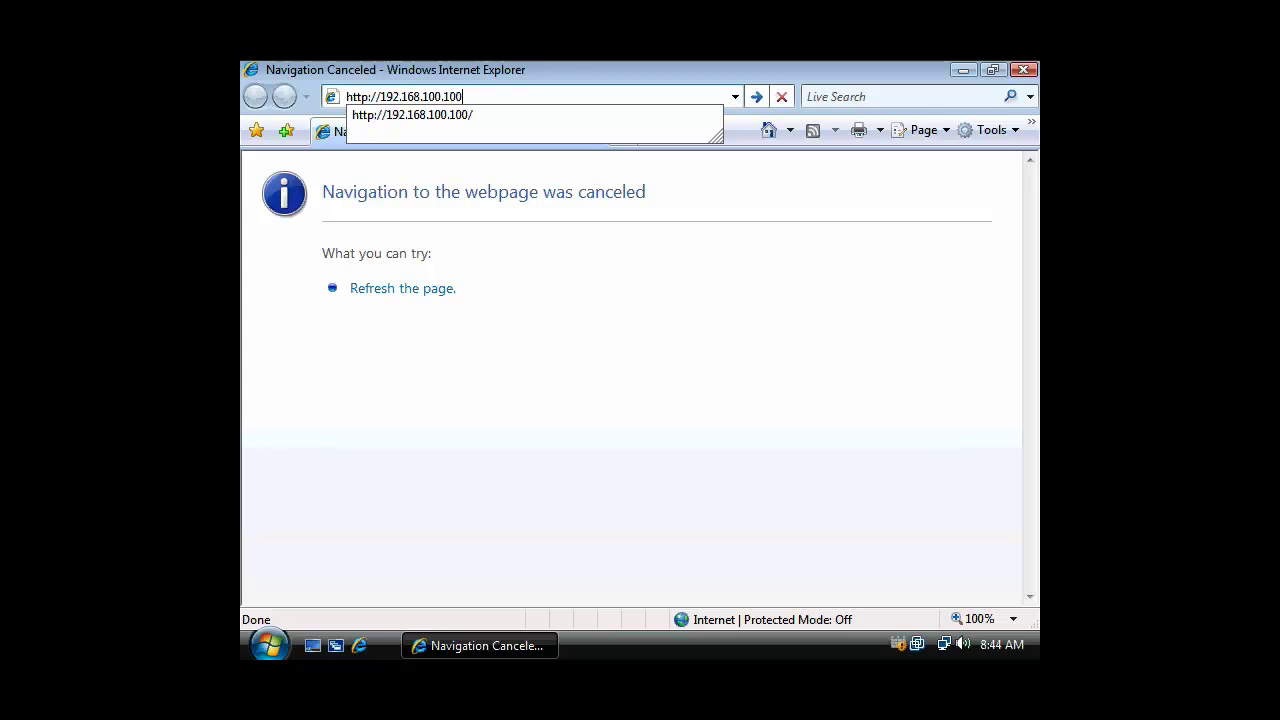
key(Return)
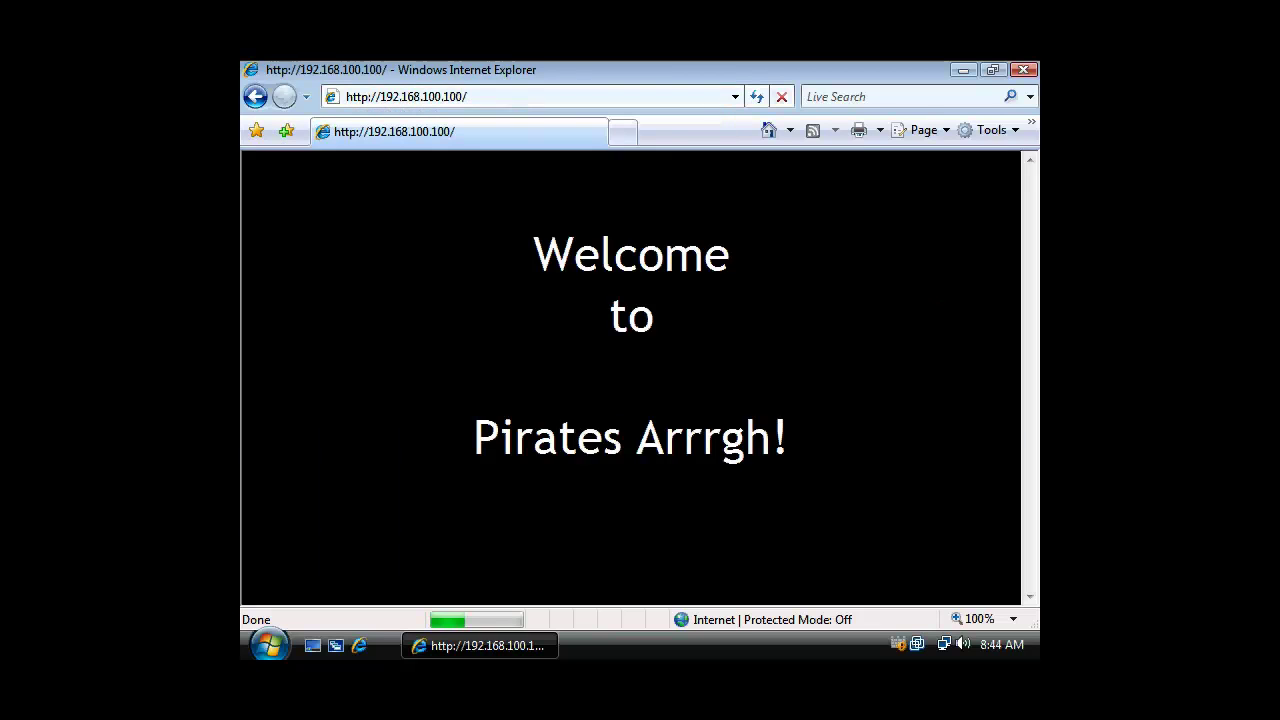
Turn off the automatic Phishing Filter, dismiss the notice, and select the IP in the address bar.
click(506, 415)
click(578, 360)
click(830, 488)
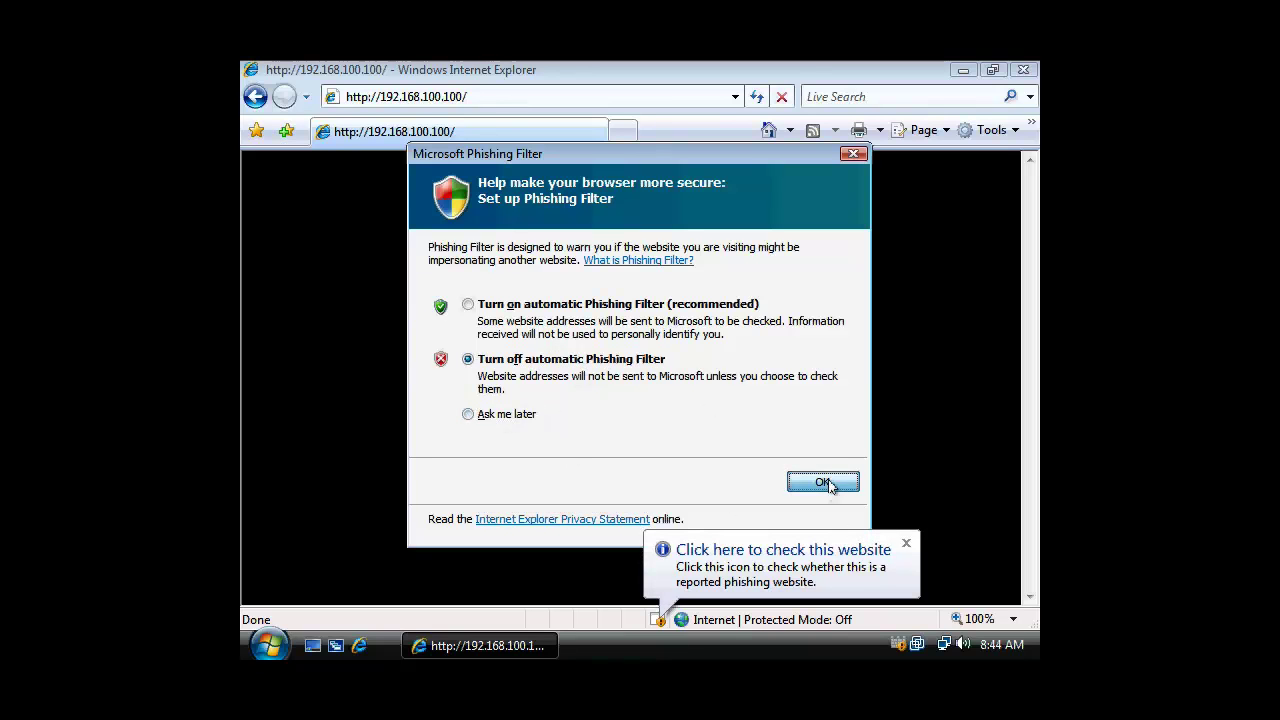
click(853, 555)
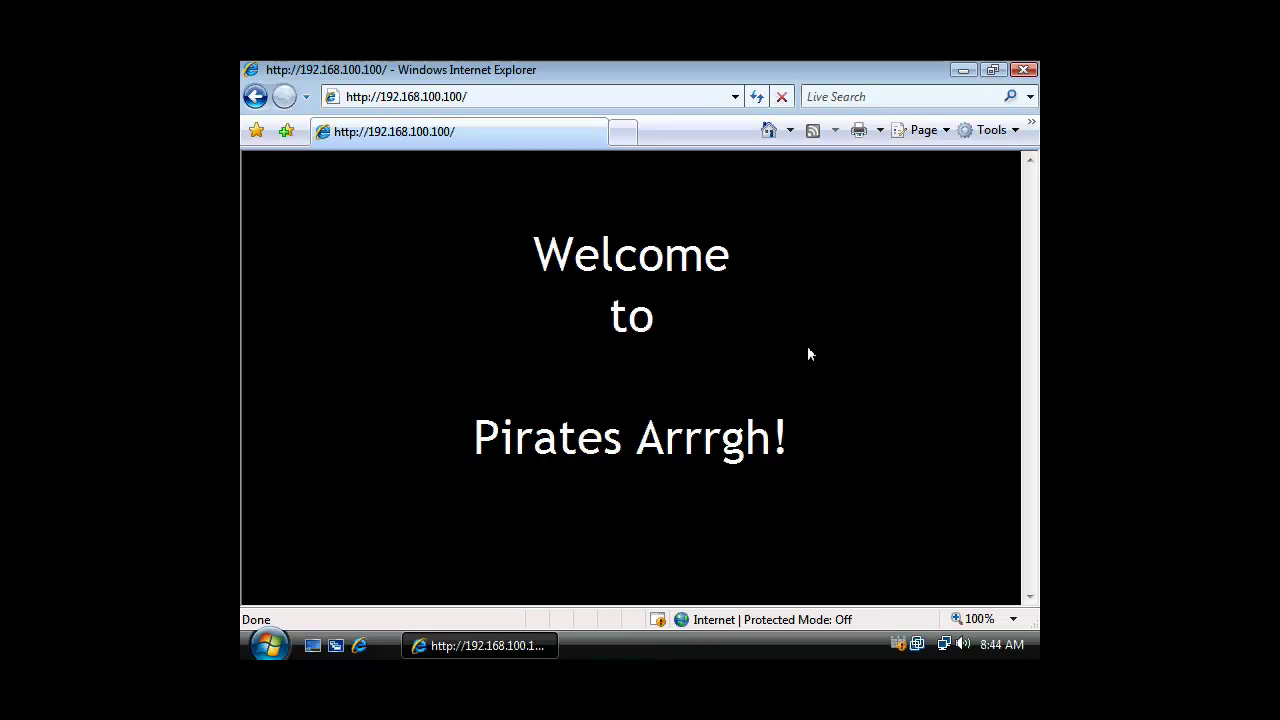
click(482, 96)
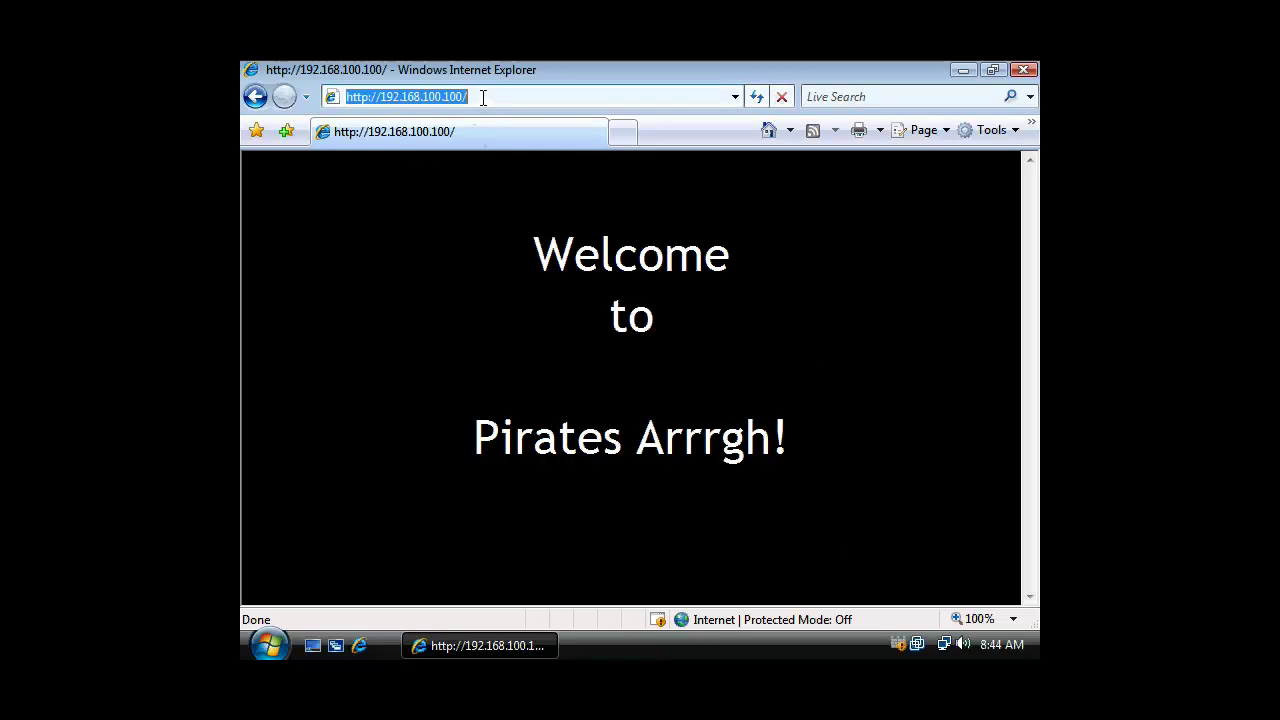
click(489, 97)
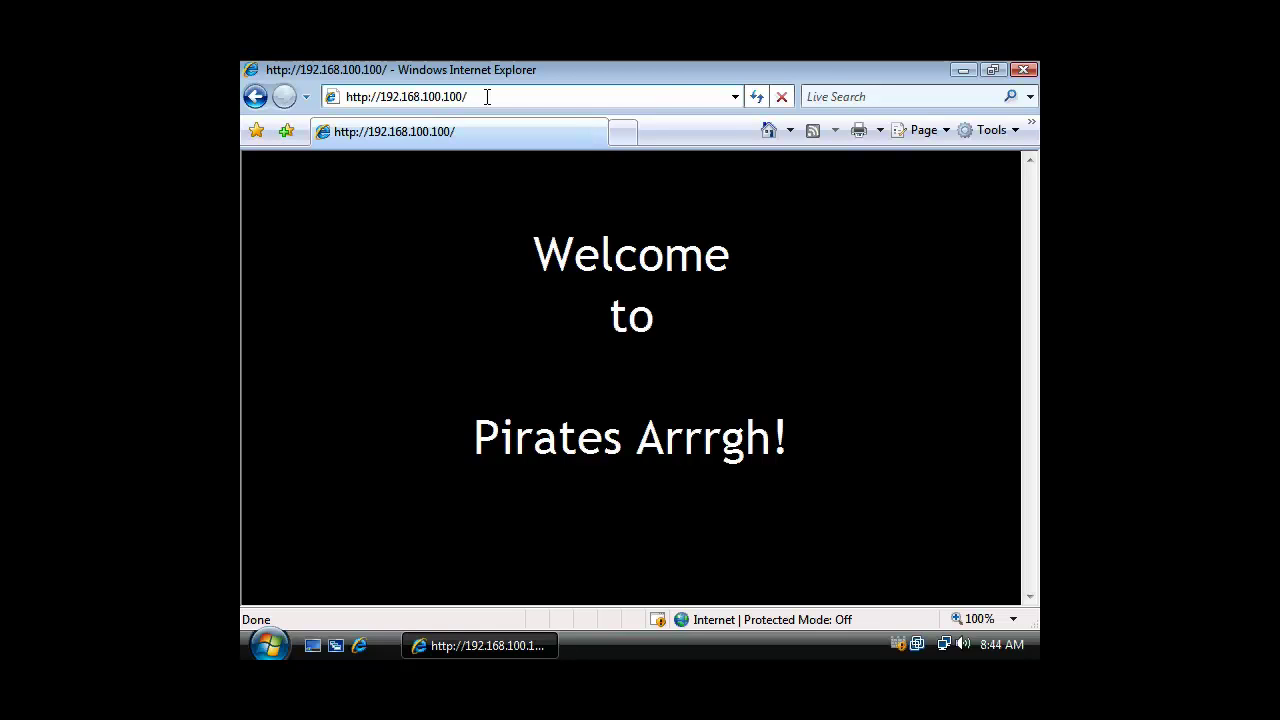
drag(489, 95, 375, 96)
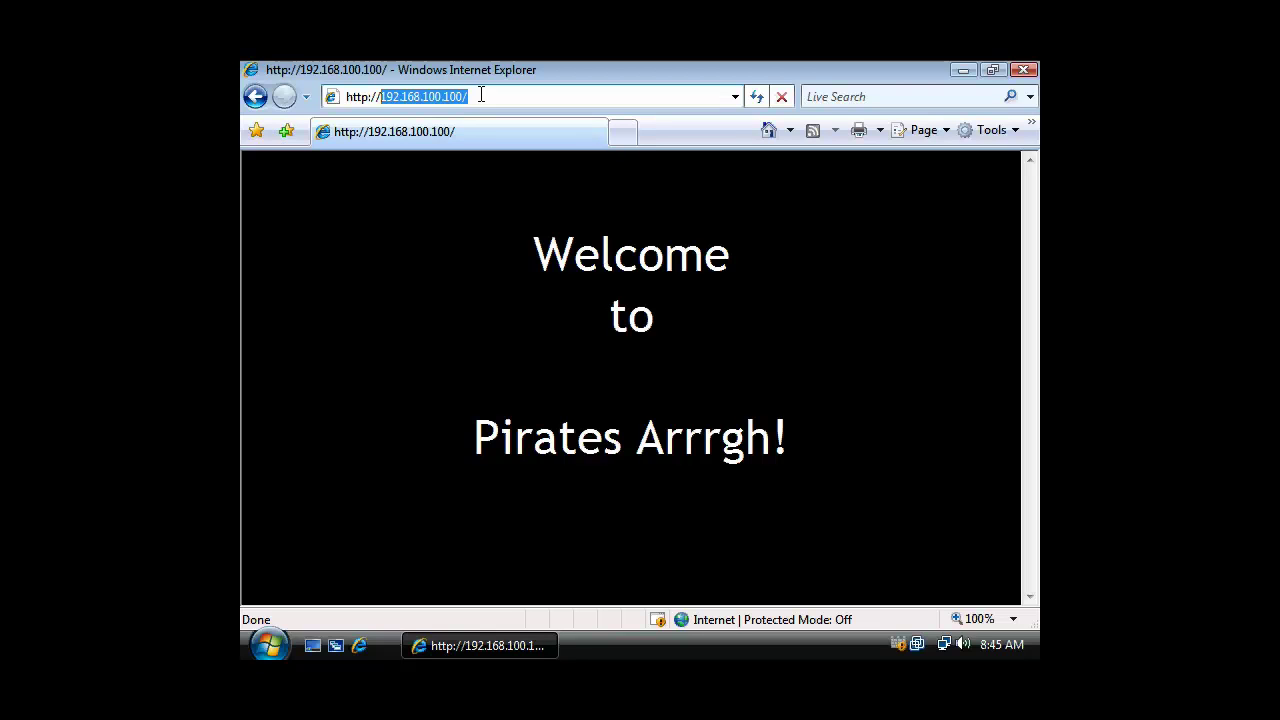
text(sar)
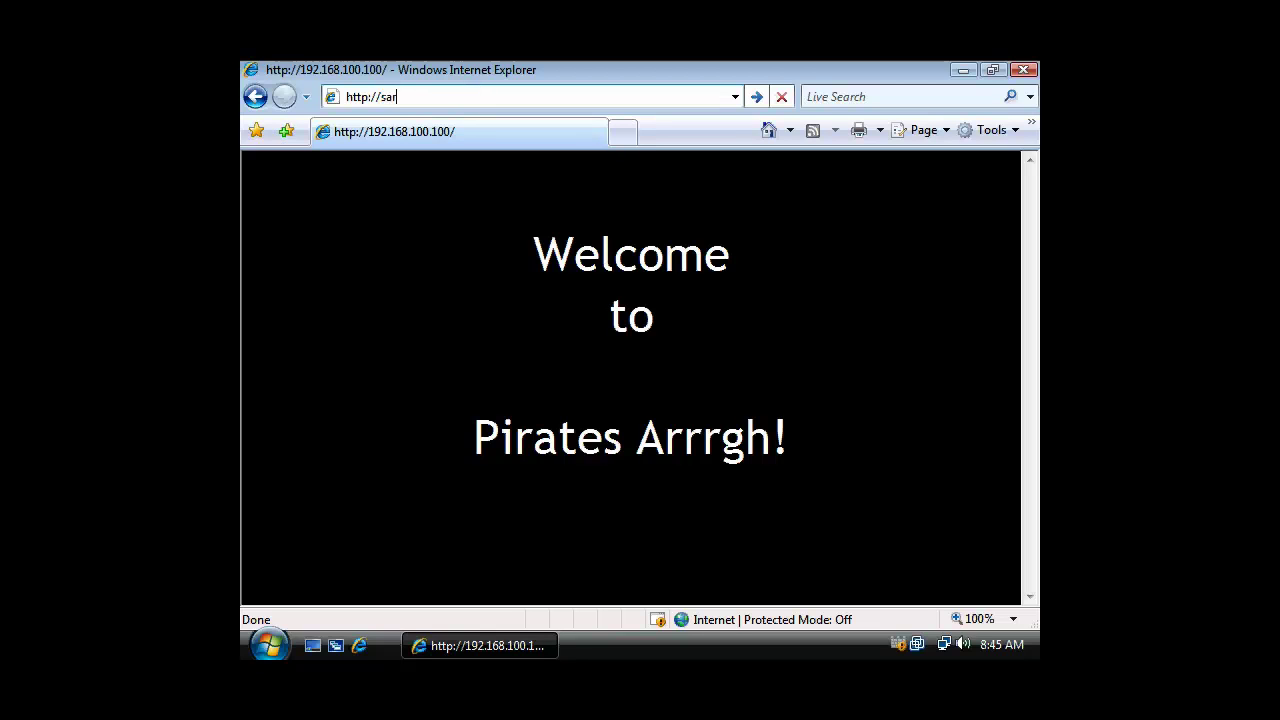
text(ah)
key(Return)
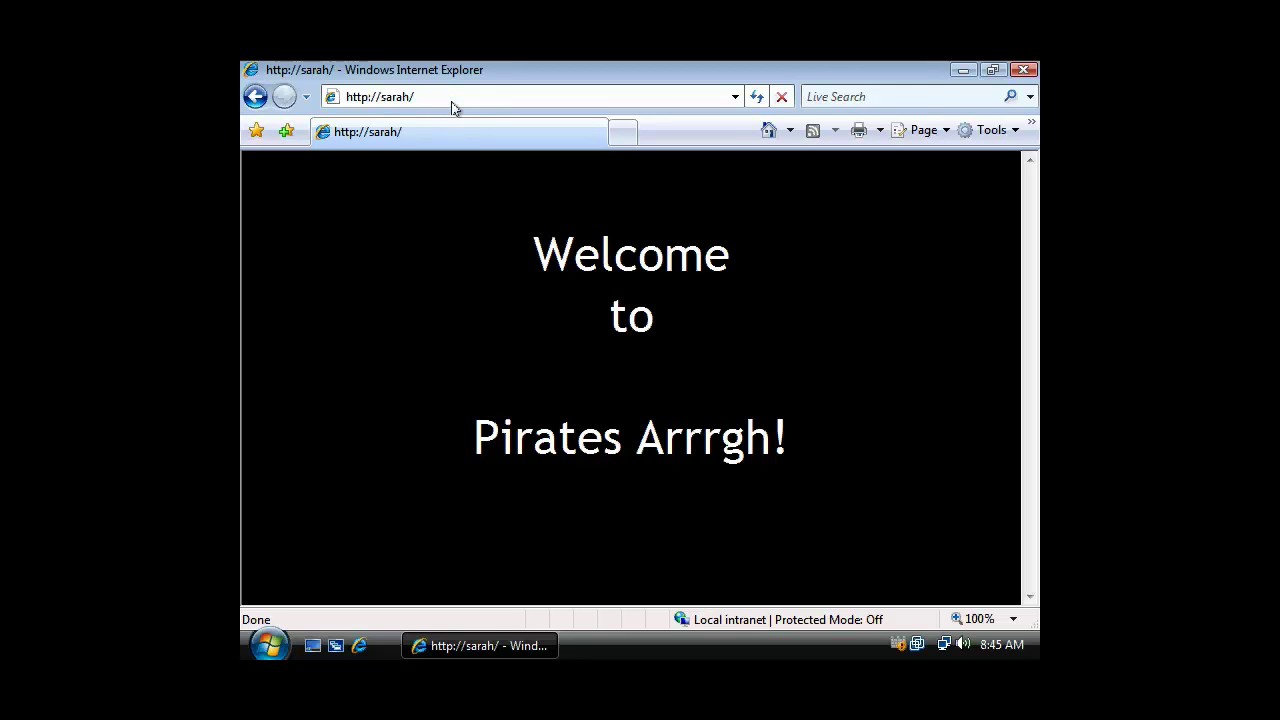
click(434, 97)
drag(434, 97, 388, 97)
click(437, 98)
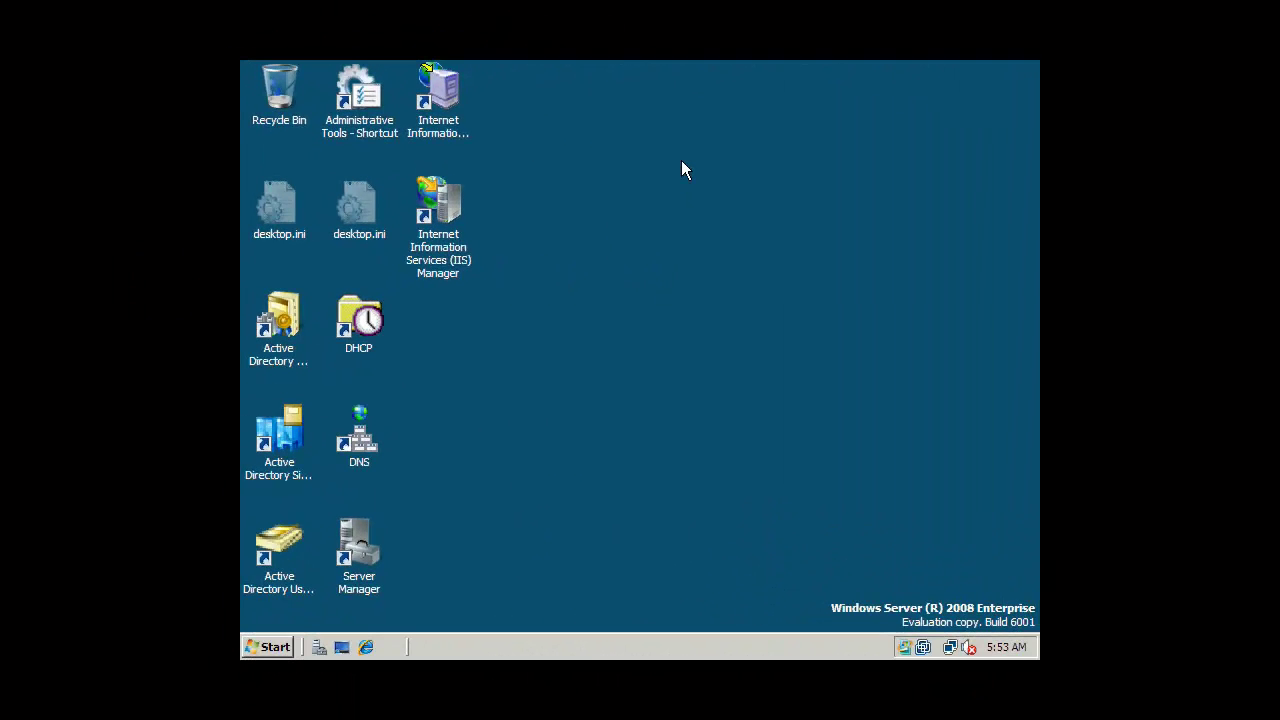
Launch IIS Manager, then browse Windows Explorer to C:\inetpub\wwwroot\Data to check its files.
double_click(452, 218)
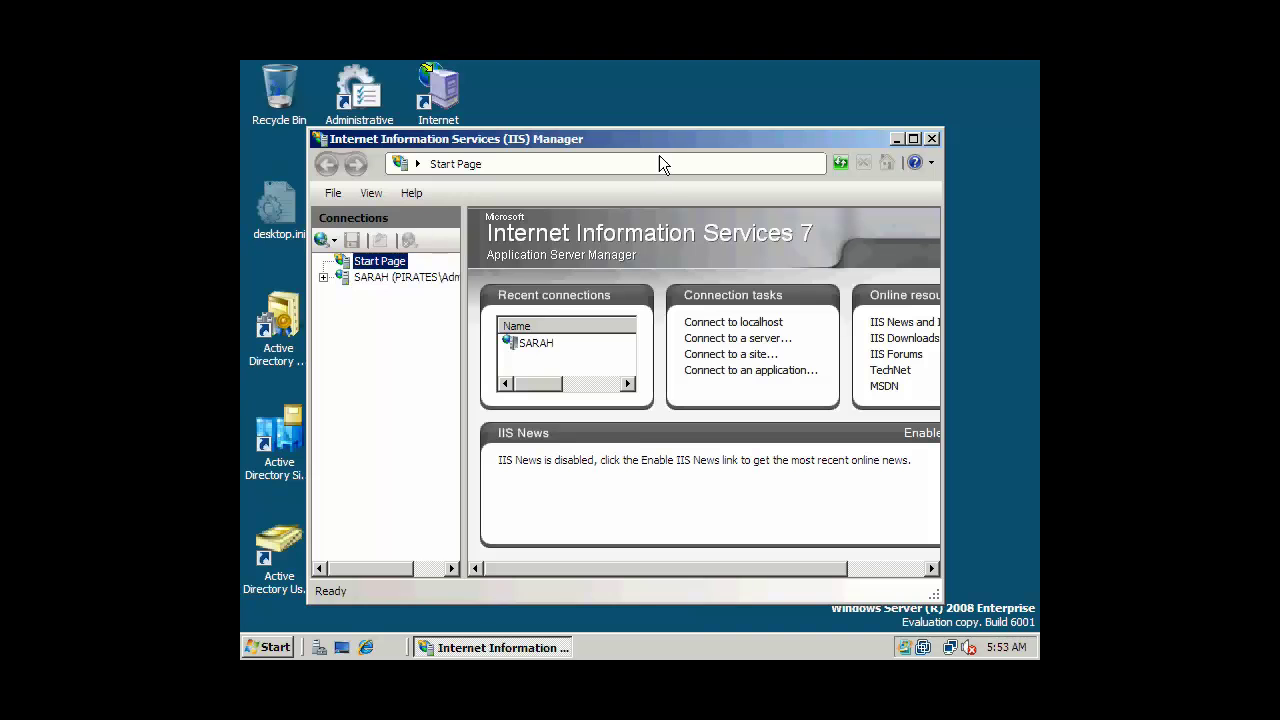
click(262, 647)
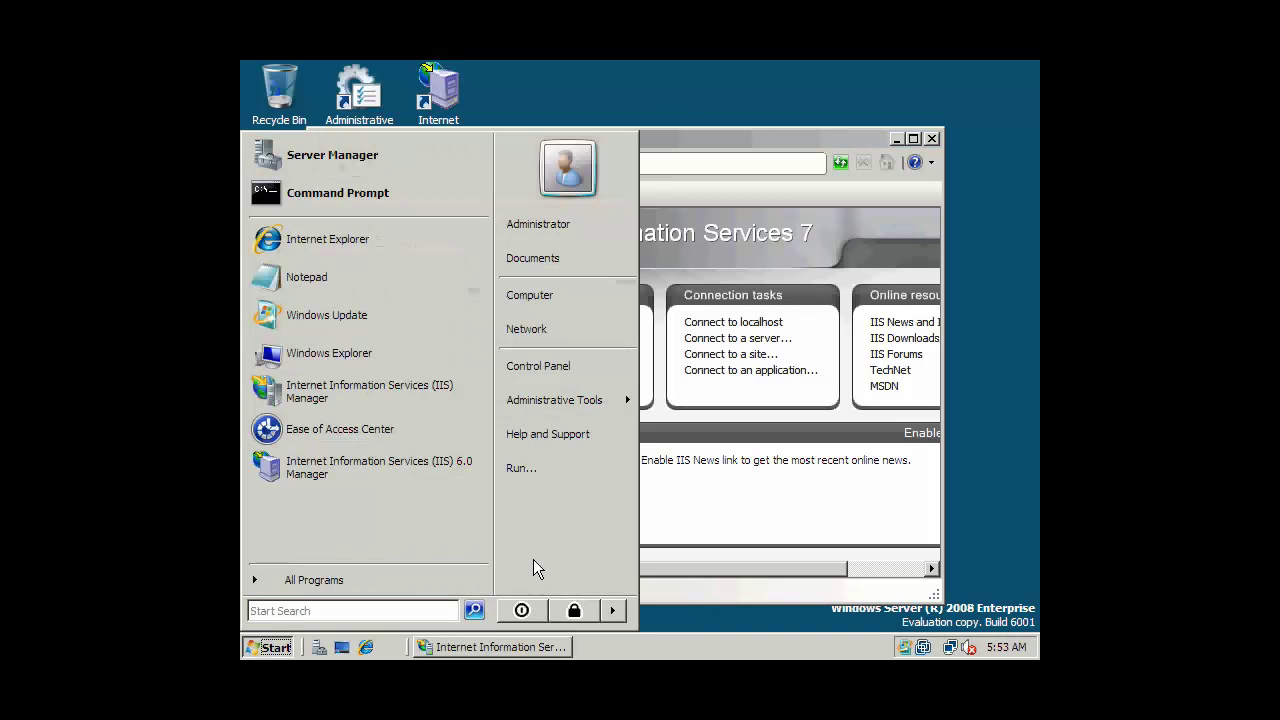
click(331, 353)
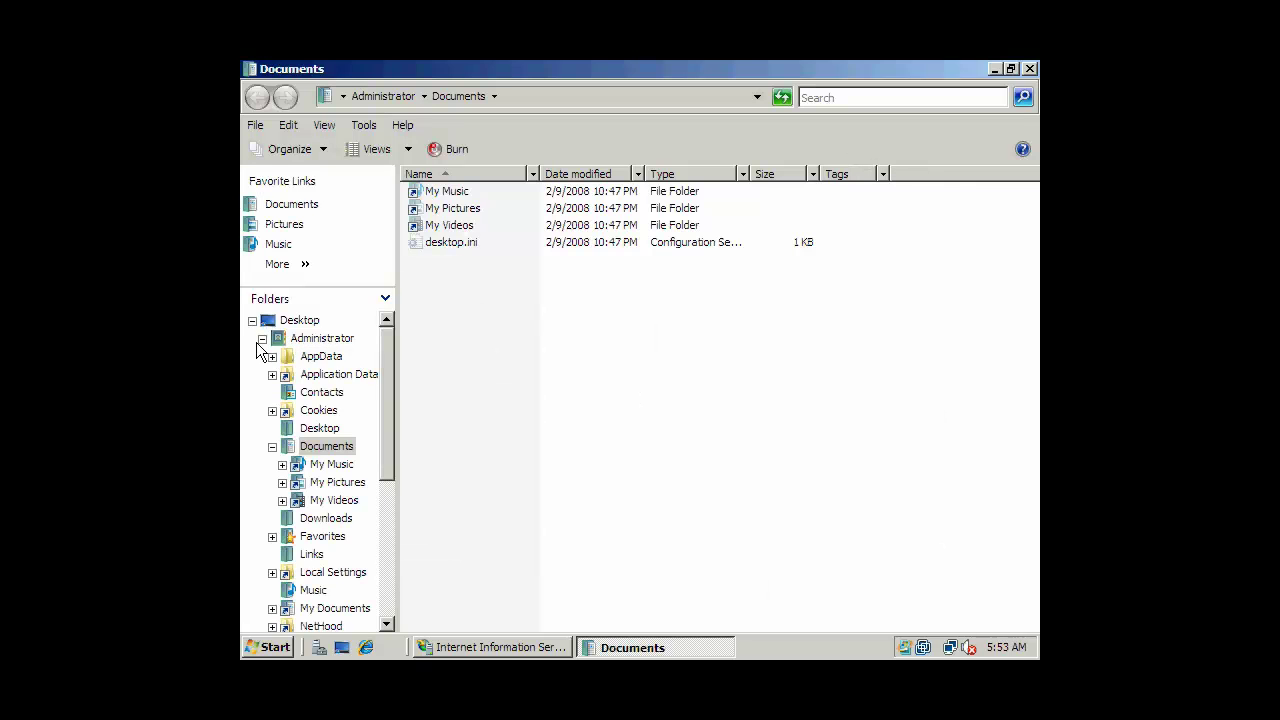
click(262, 339)
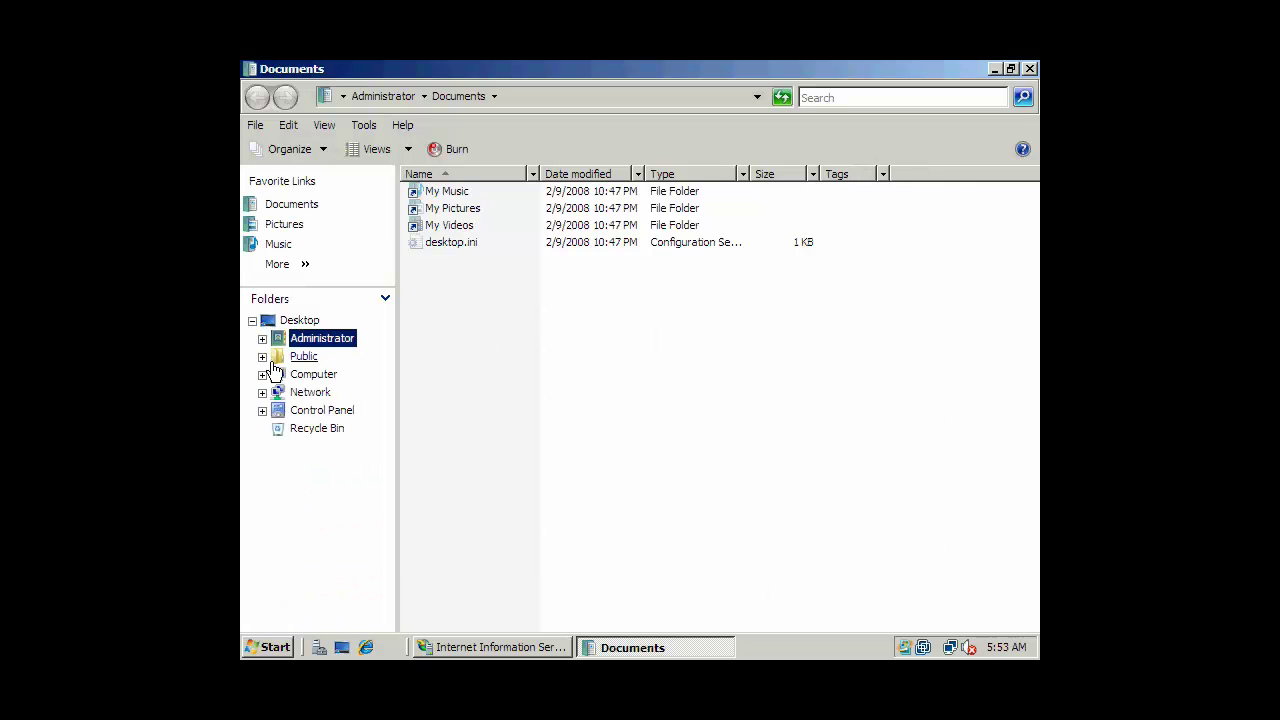
click(262, 374)
click(333, 412)
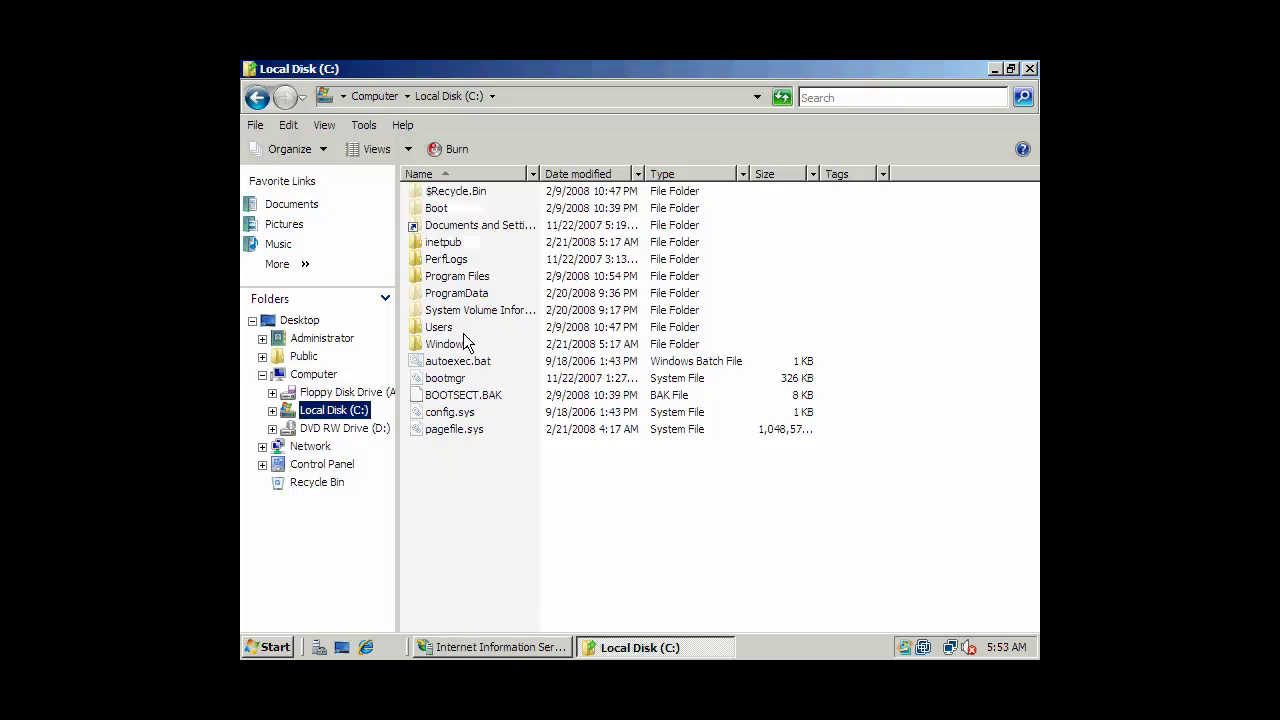
double_click(449, 242)
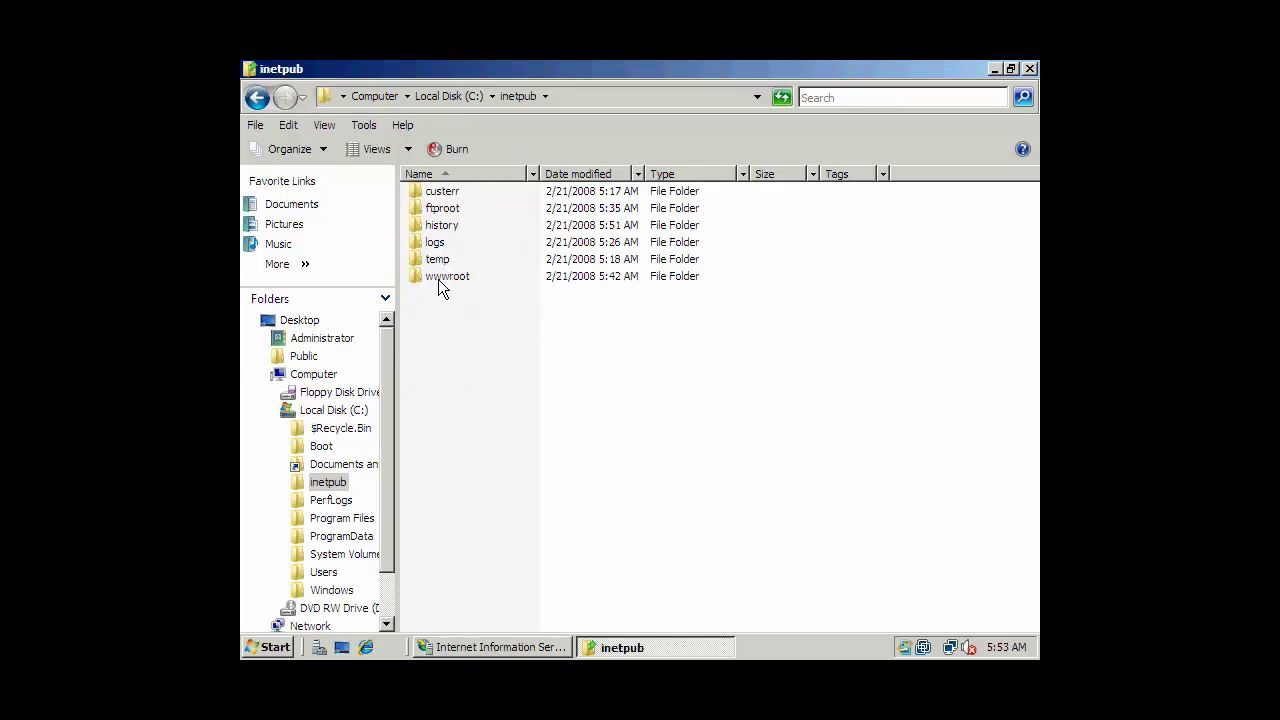
click(441, 285)
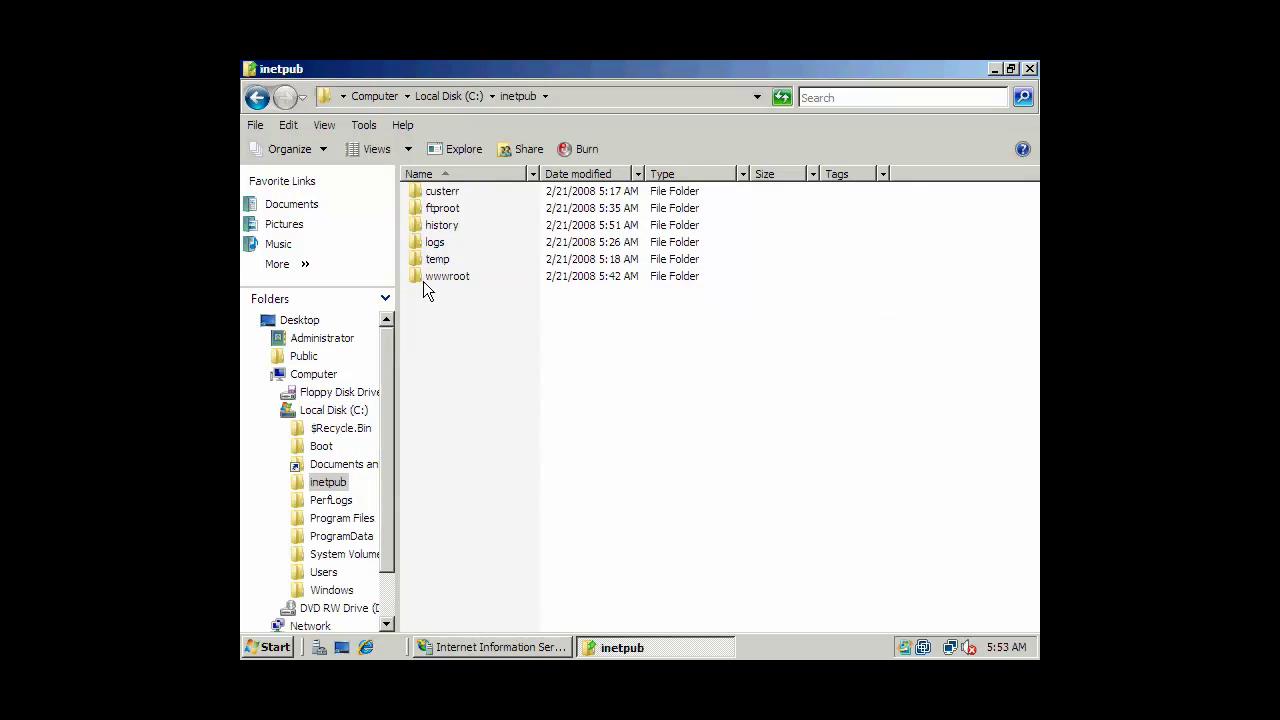
double_click(411, 277)
double_click(448, 210)
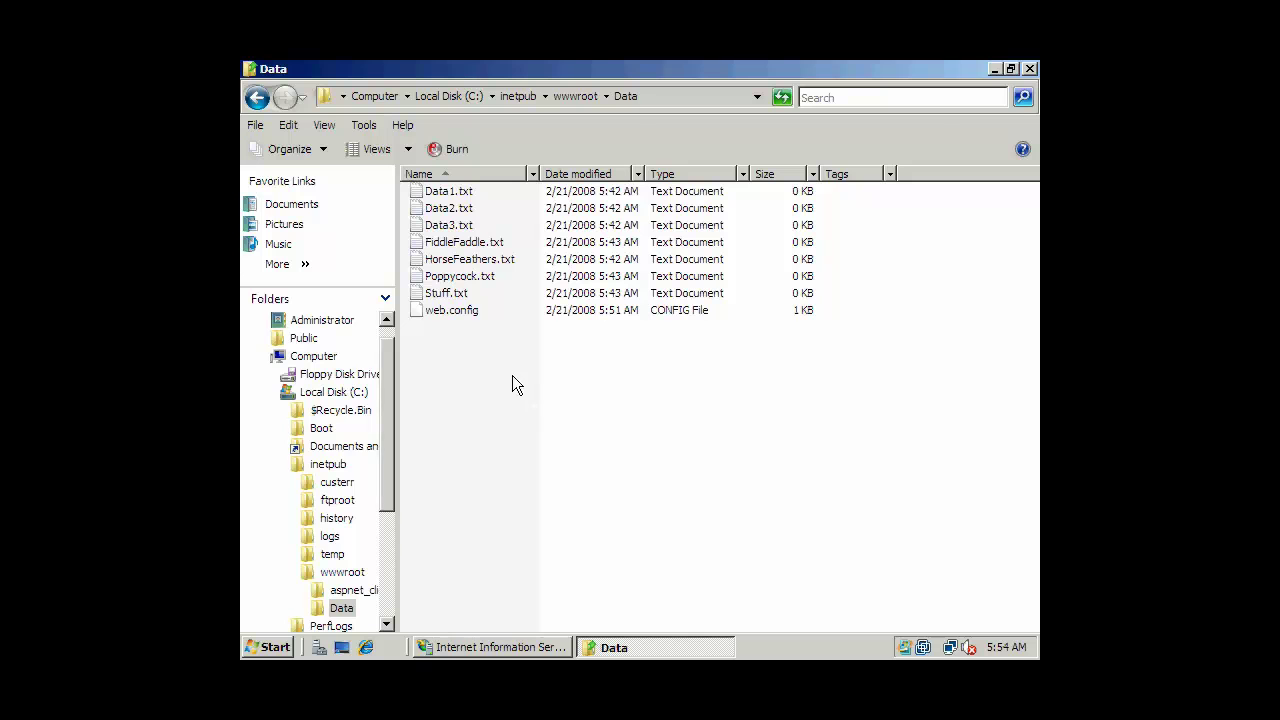
Return to wwwroot, showing Data alongside index.html, iisstart.htm and web.config.
click(386, 318)
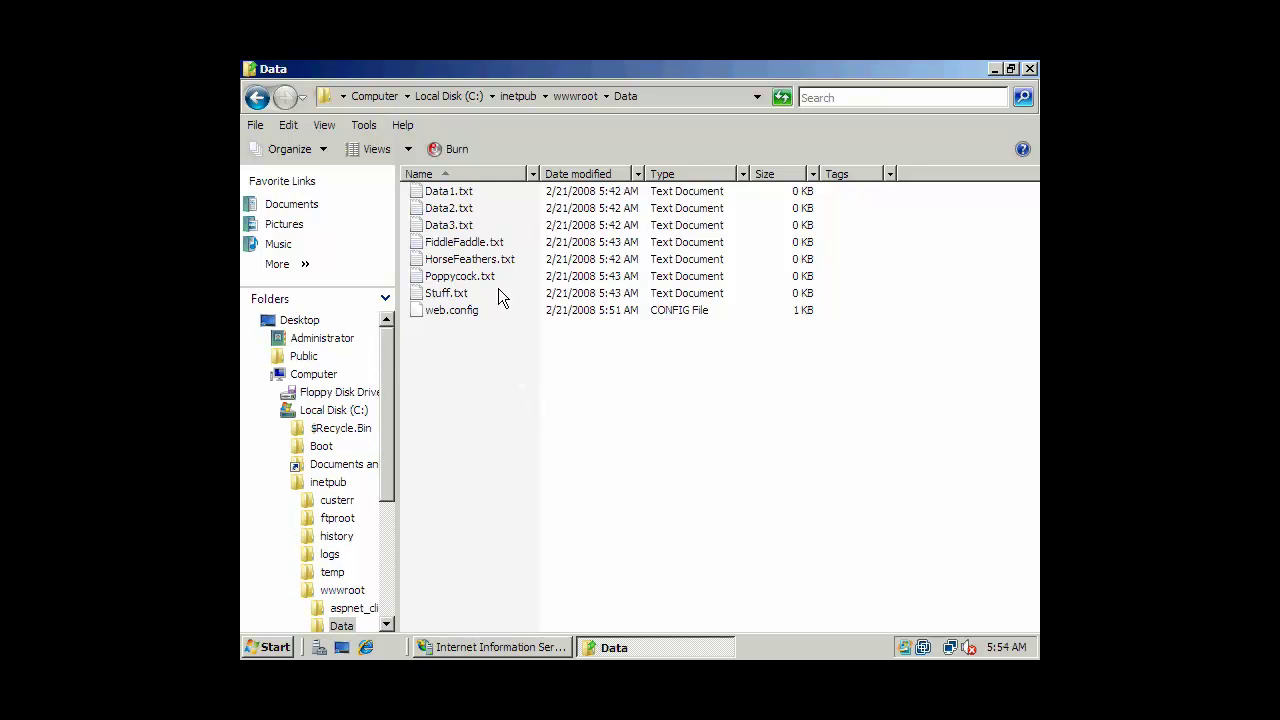
click(257, 97)
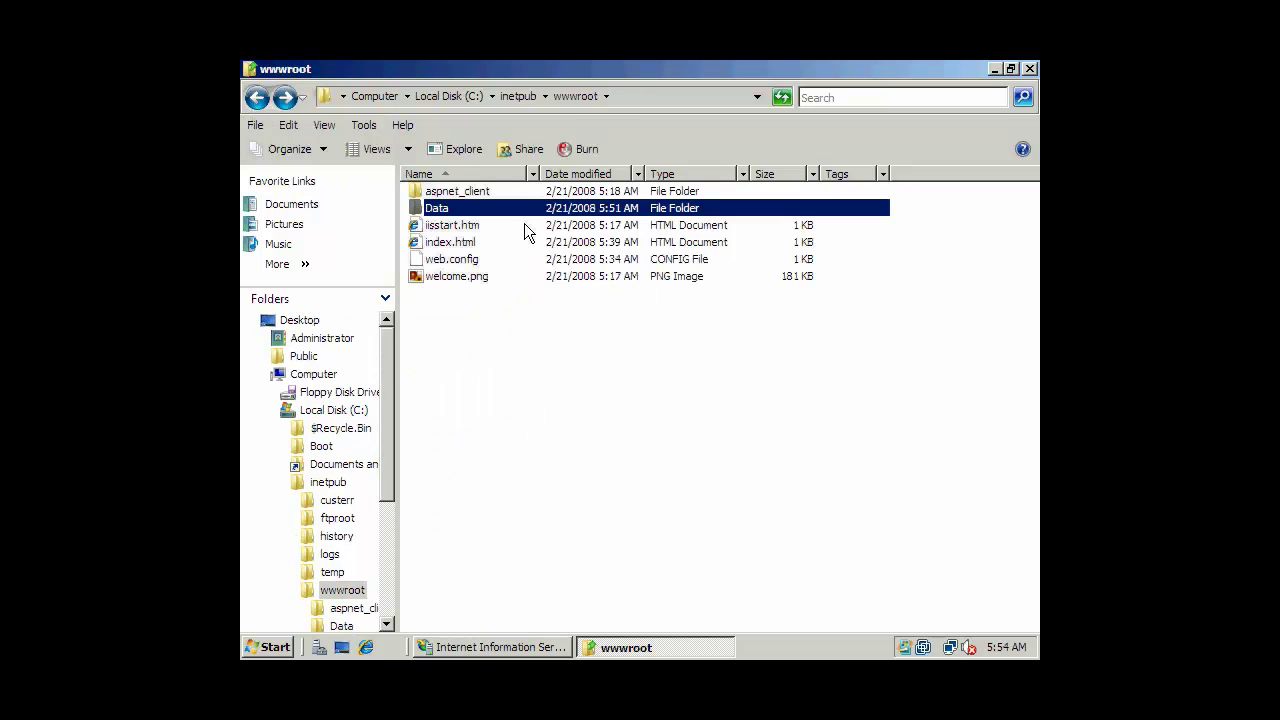
click(566, 327)
click(650, 100)
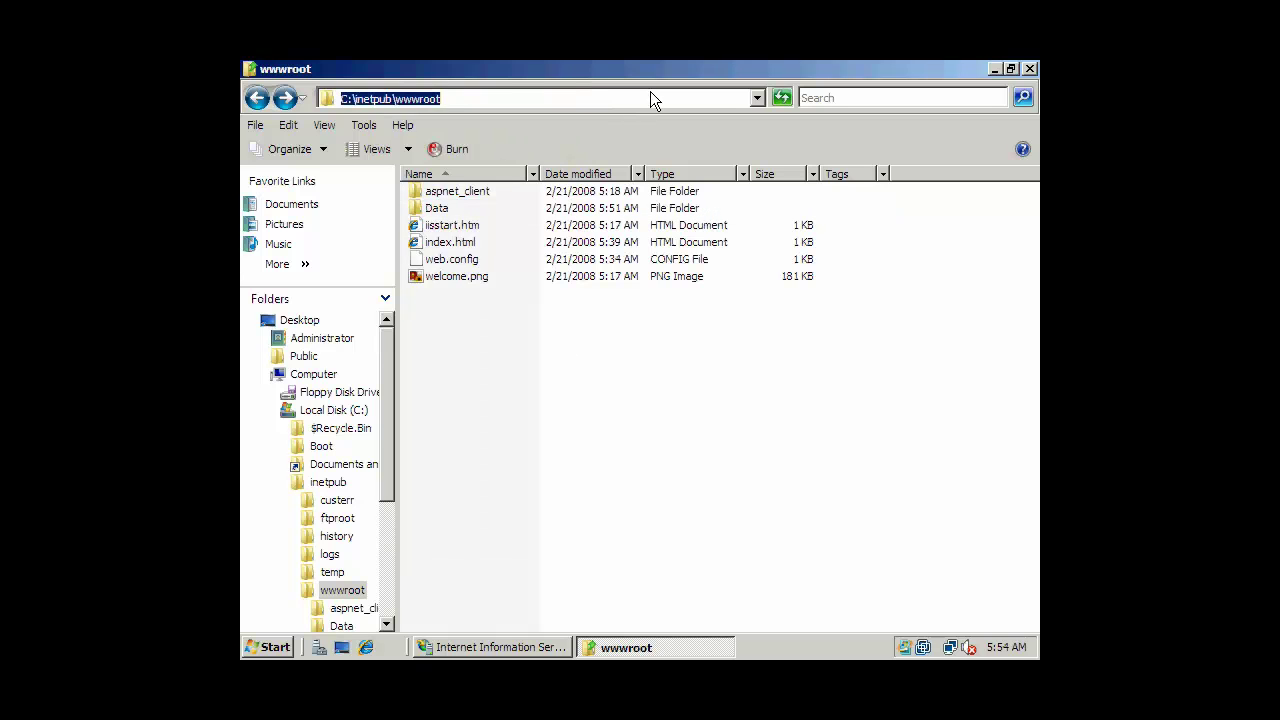
click(571, 96)
click(528, 348)
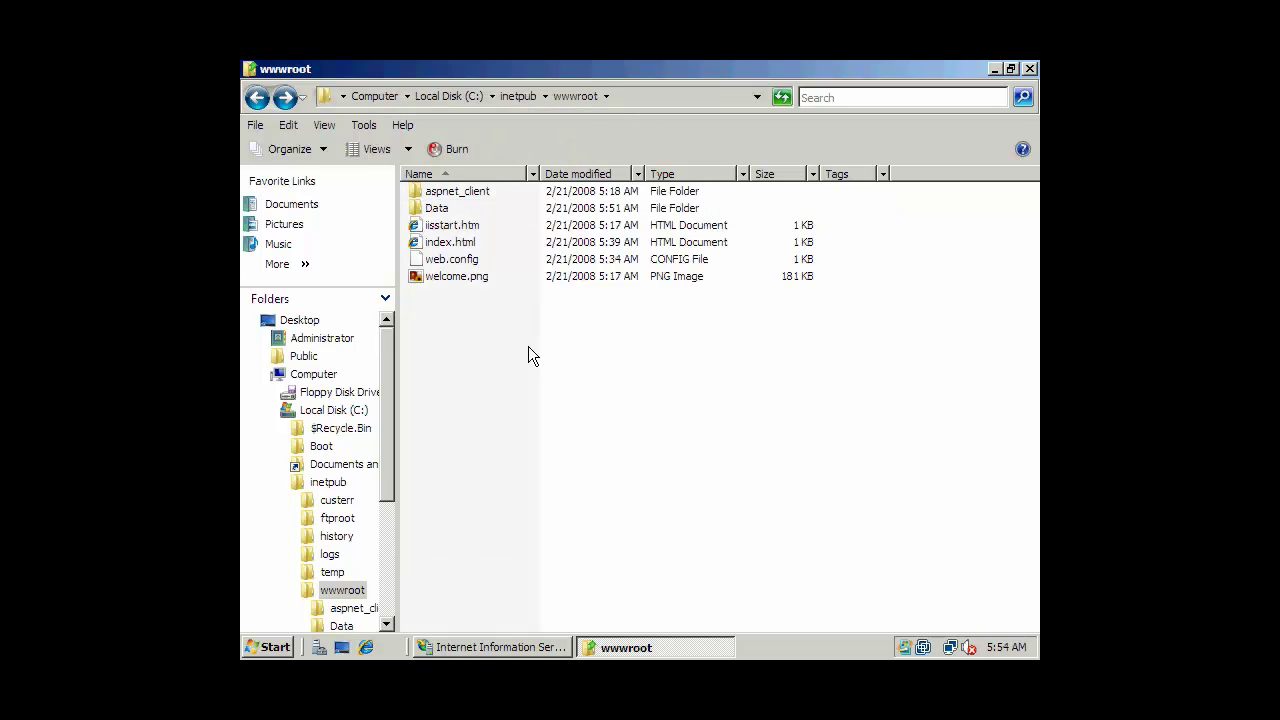
click(256, 98)
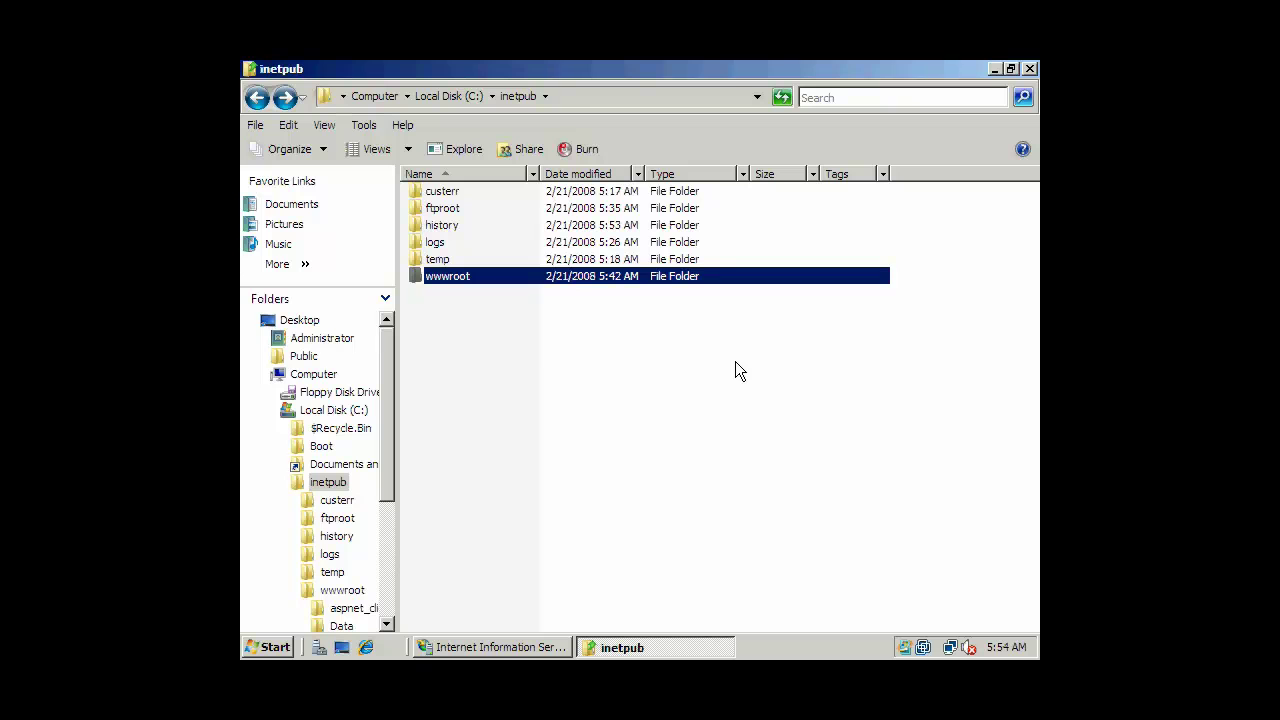
click(686, 357)
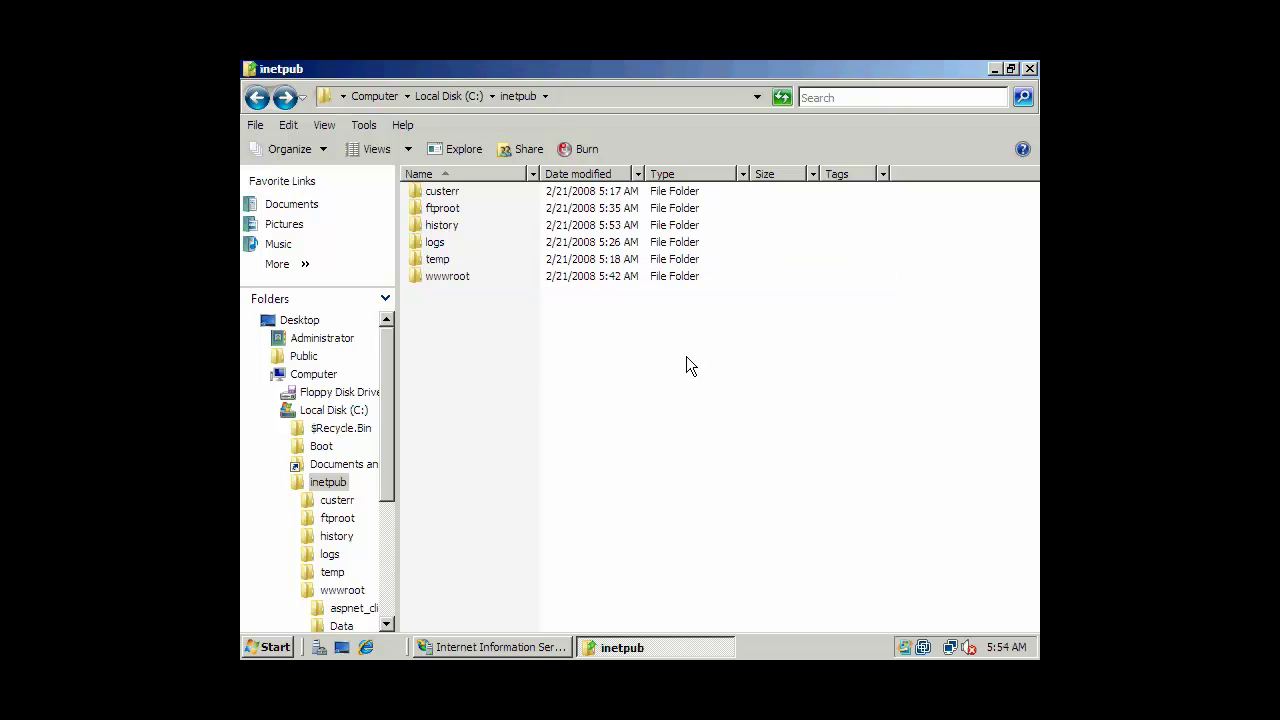
double_click(440, 280)
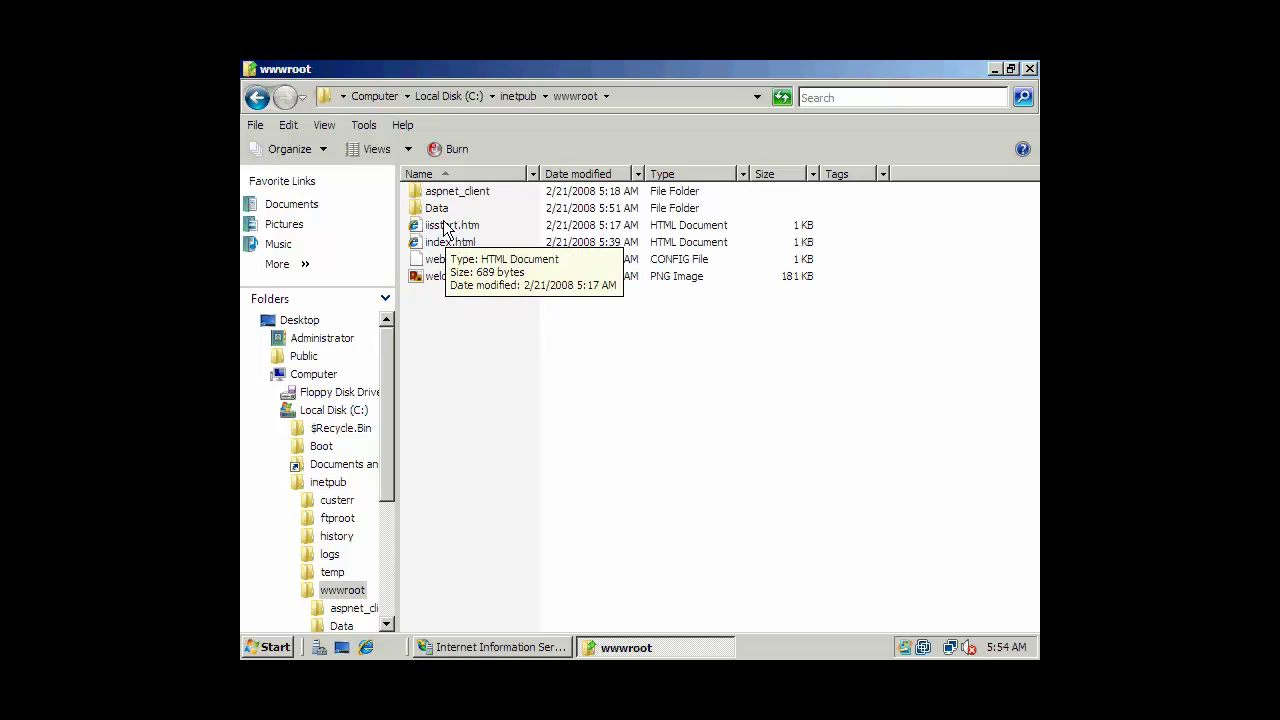
Open the Data folder's Properties and view the Users group's permissions on the Security tab.
right_click(438, 210)
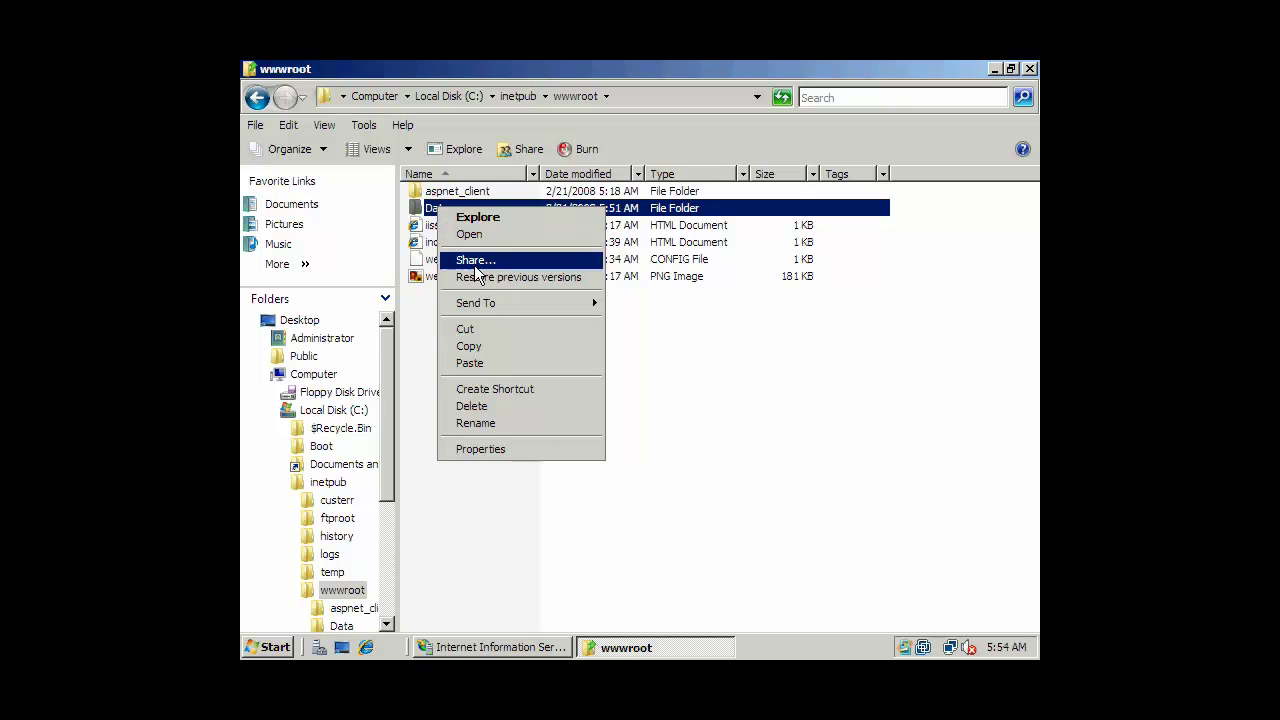
click(500, 452)
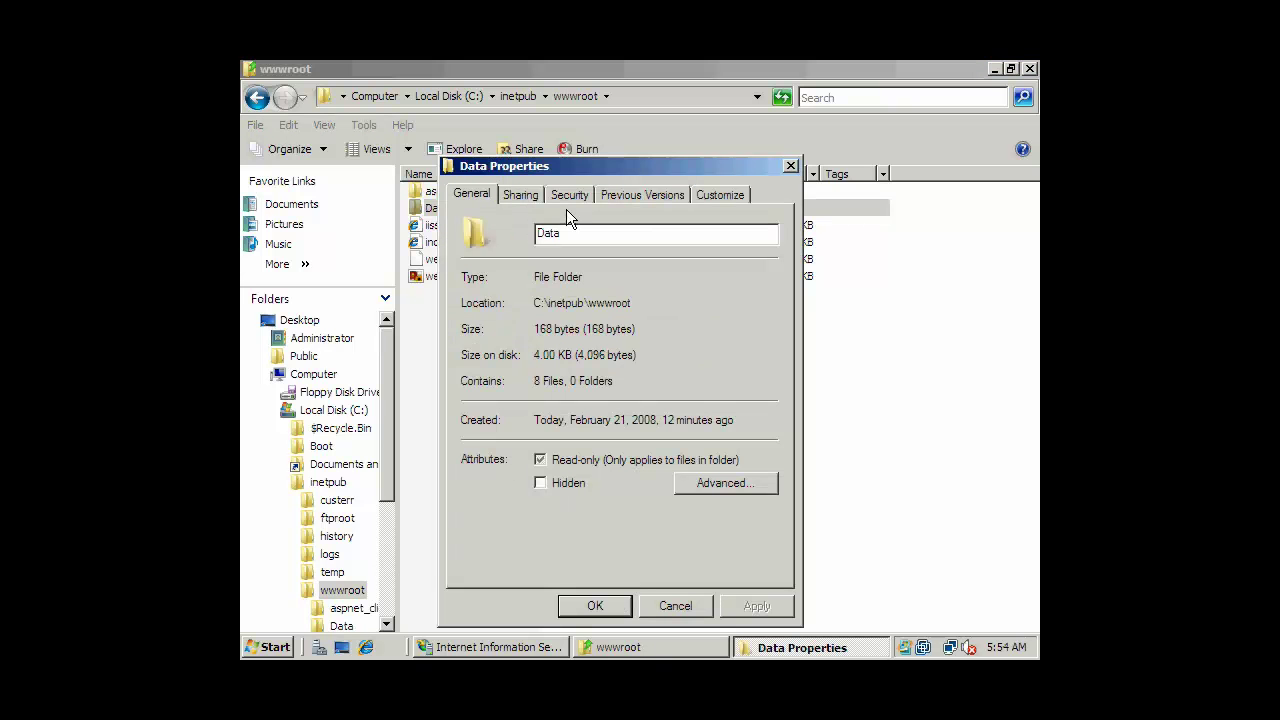
drag(590, 160, 612, 153)
click(598, 188)
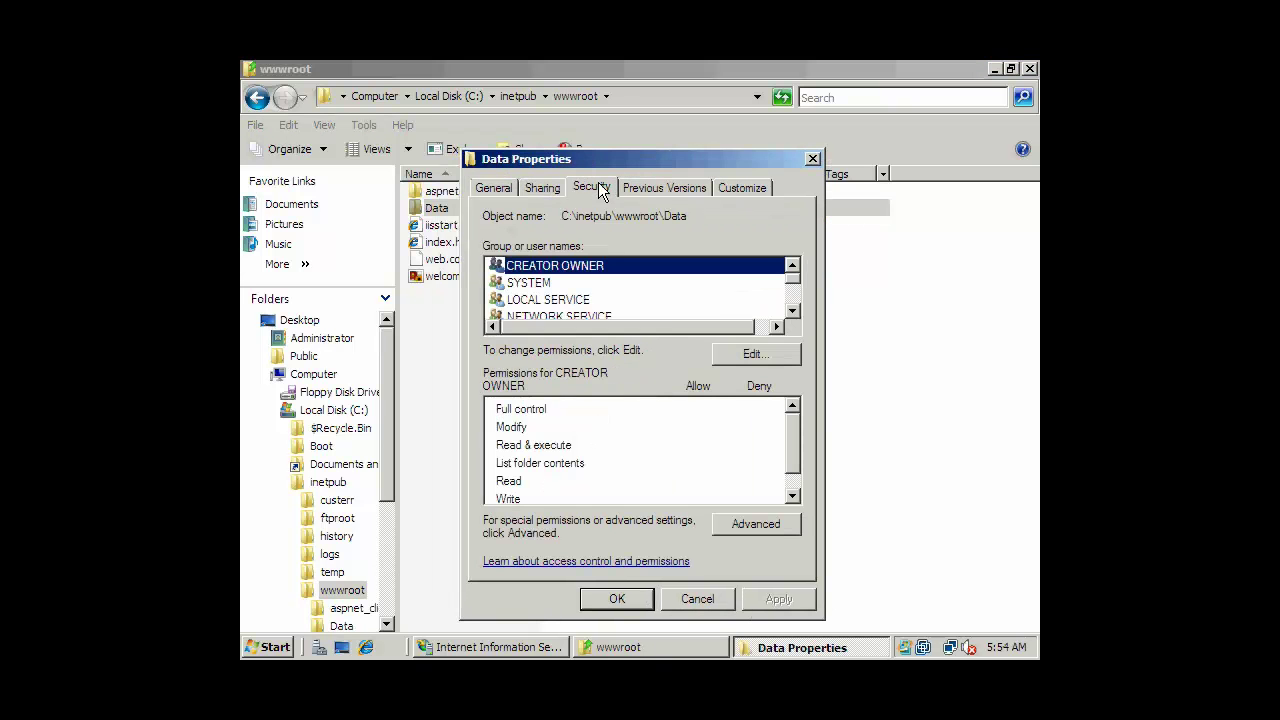
click(792, 310)
double_click(792, 310)
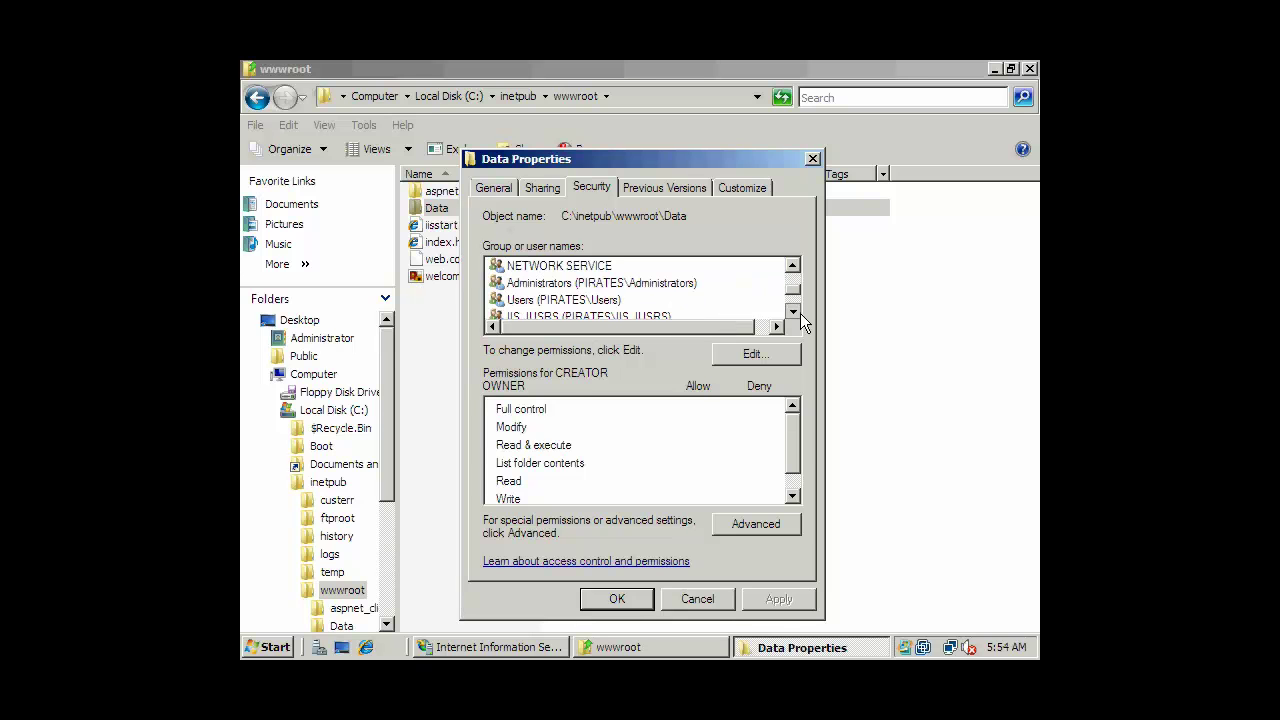
click(599, 302)
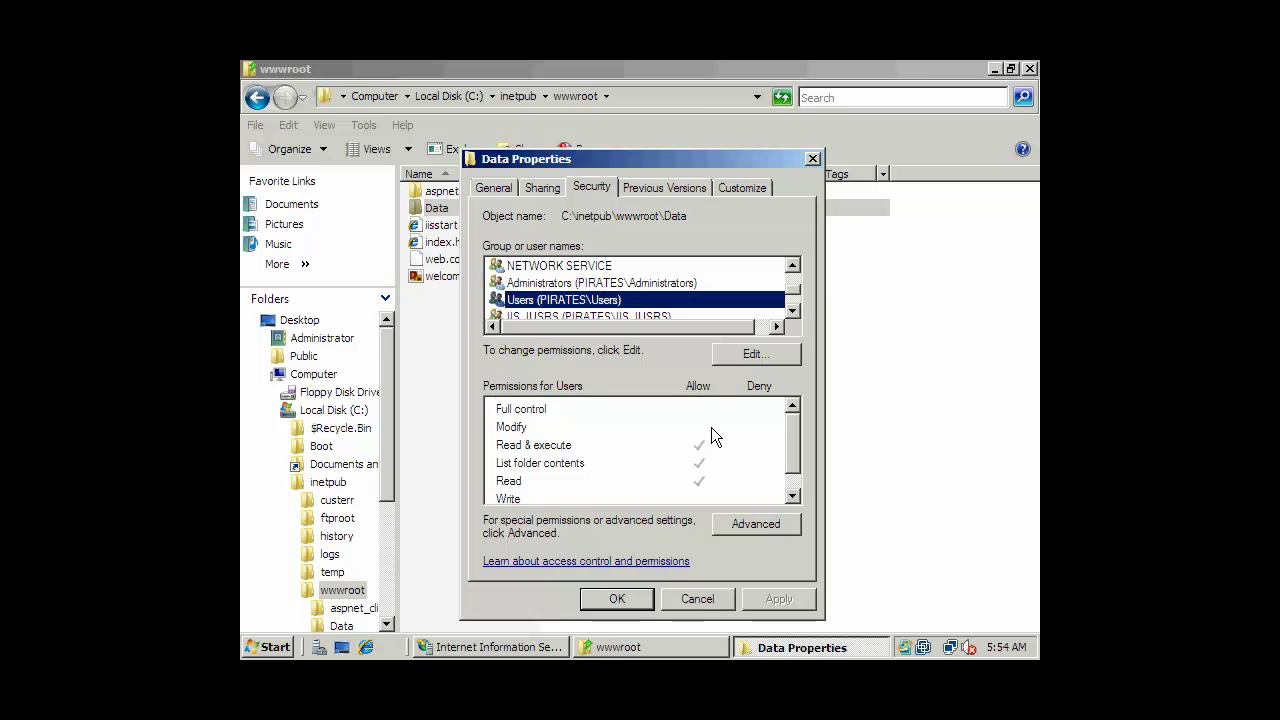
Edit Data permissions, toggling IIS_IUSRS Full control and Write Allow, then confirm both dialogs.
click(748, 356)
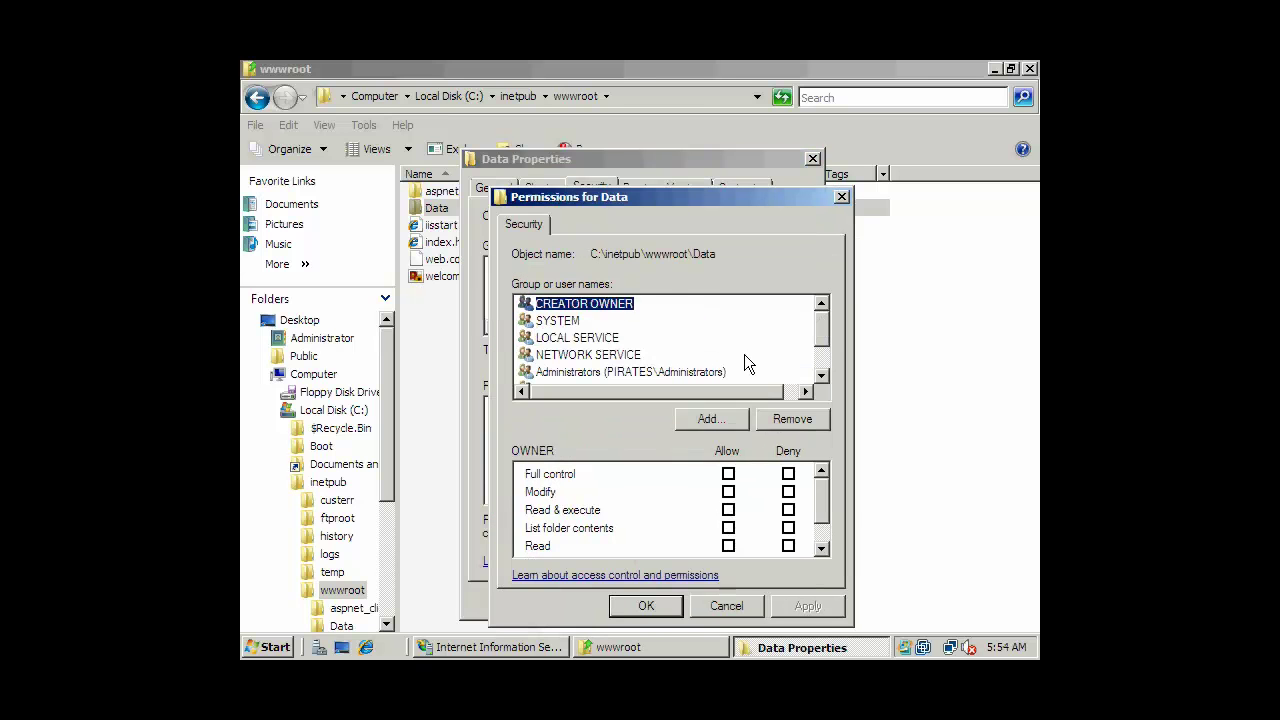
click(821, 375)
click(821, 375)
click(821, 375)
click(634, 339)
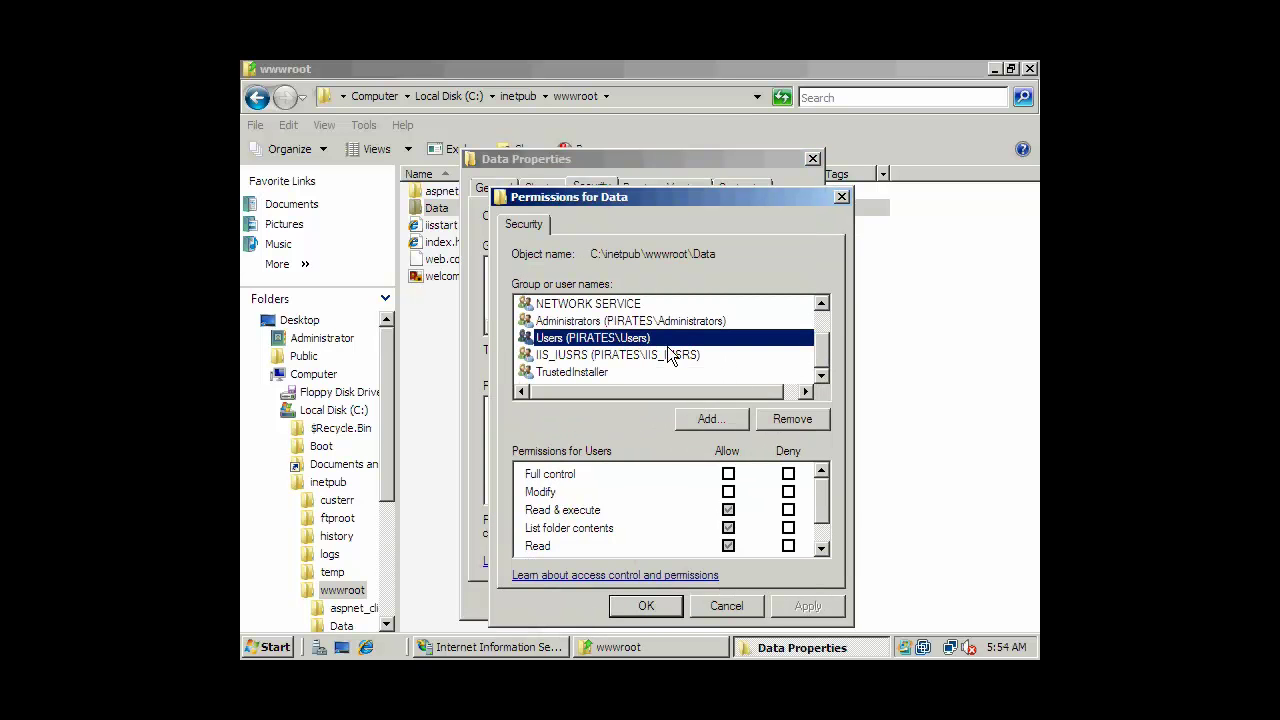
click(669, 355)
click(641, 340)
click(676, 358)
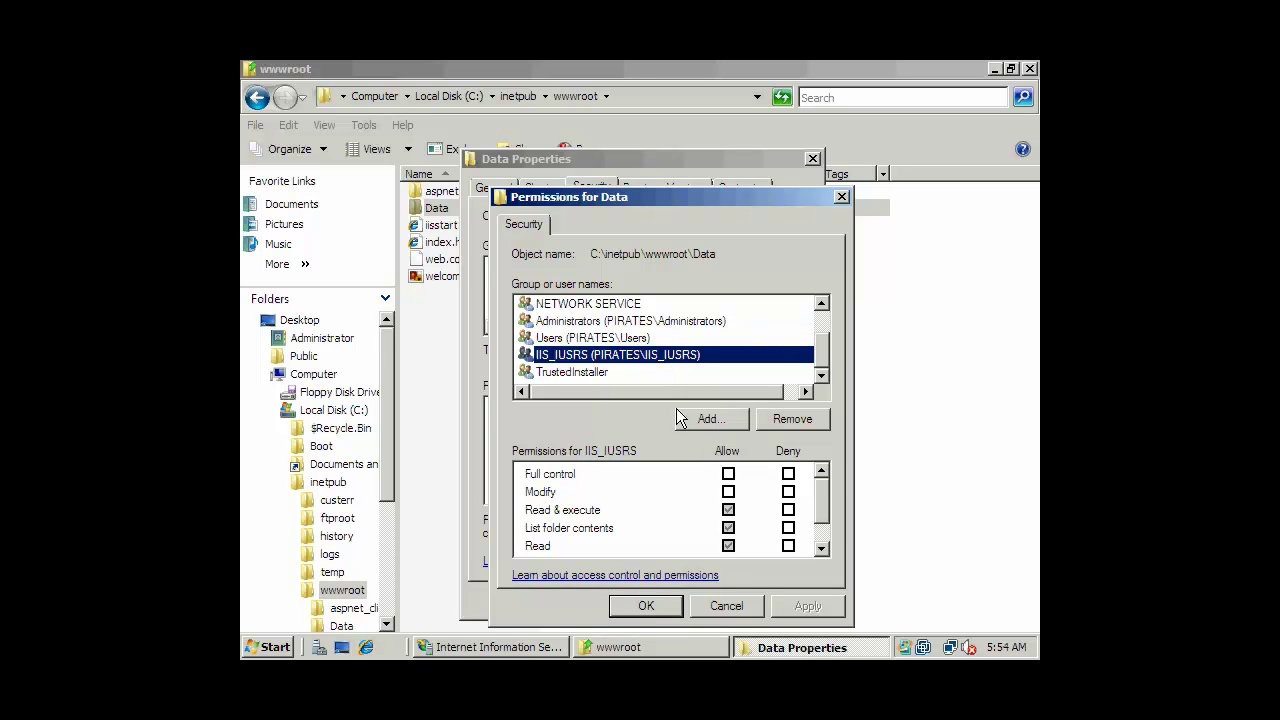
drag(820, 502, 822, 476)
click(728, 476)
click(728, 527)
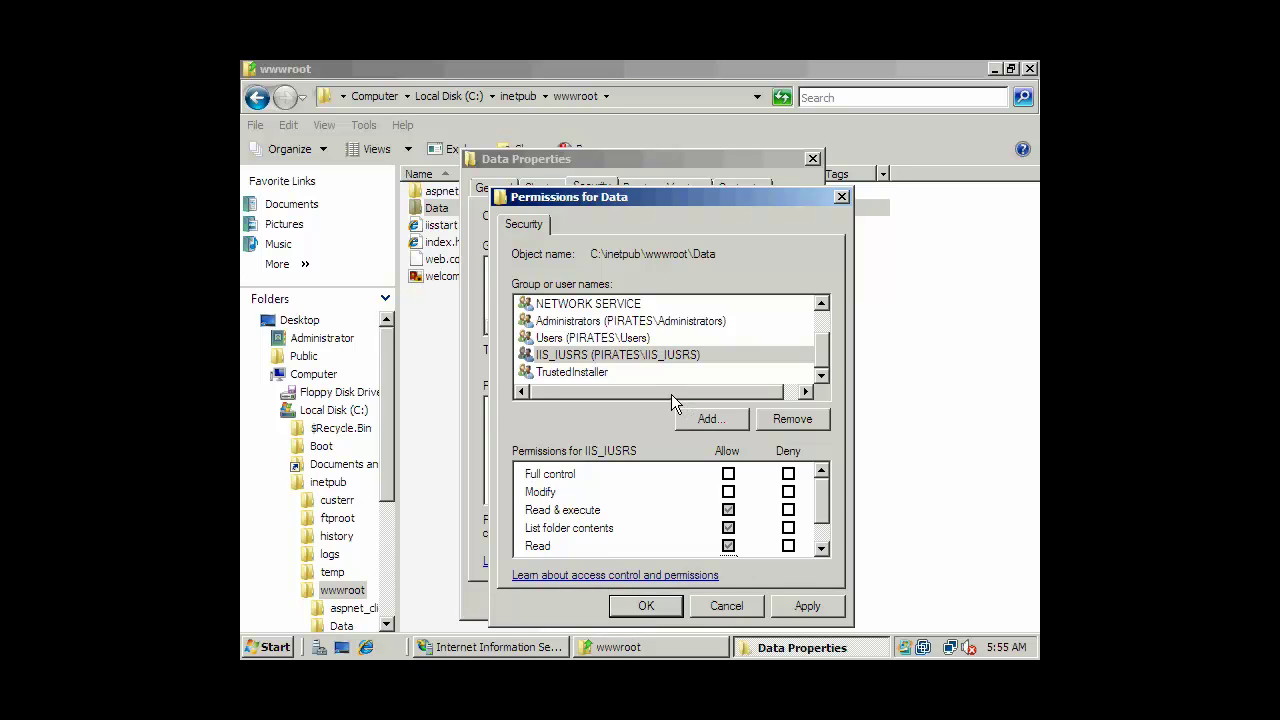
click(636, 604)
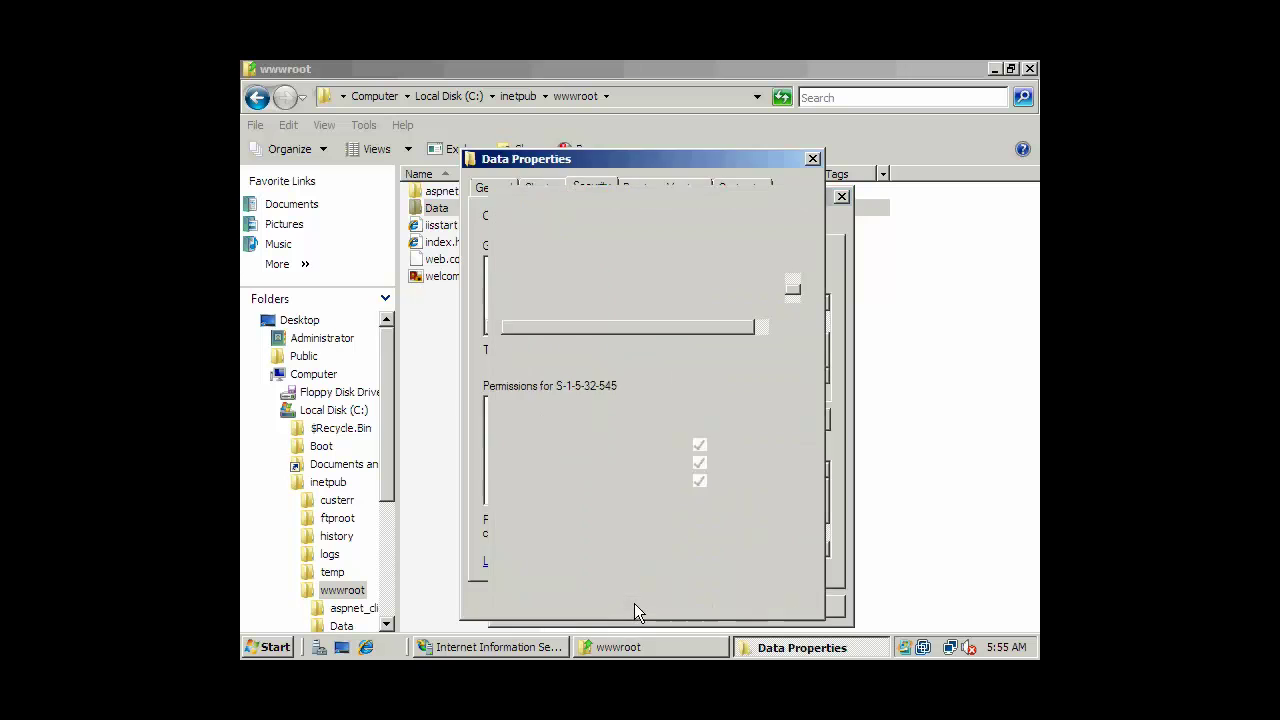
click(630, 598)
click(624, 444)
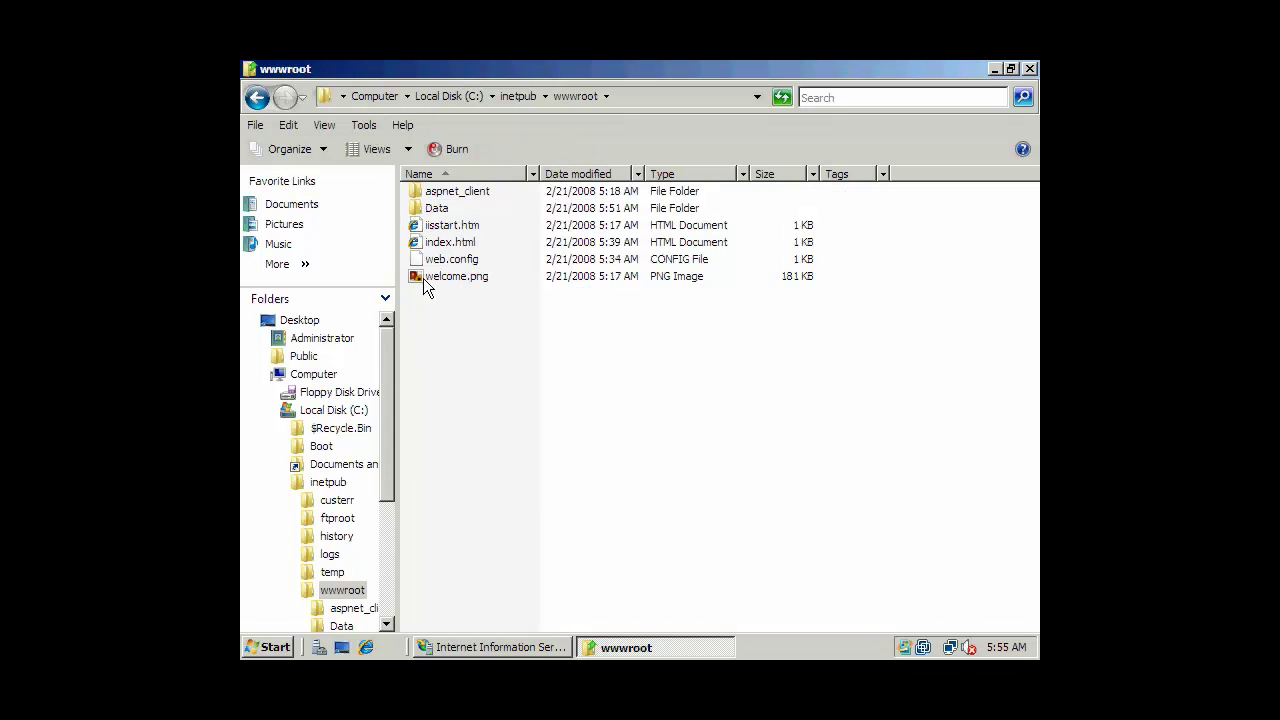
Close Explorer, maximize IIS Manager, and browse Default Web Site on *:80 (http).
click(440, 206)
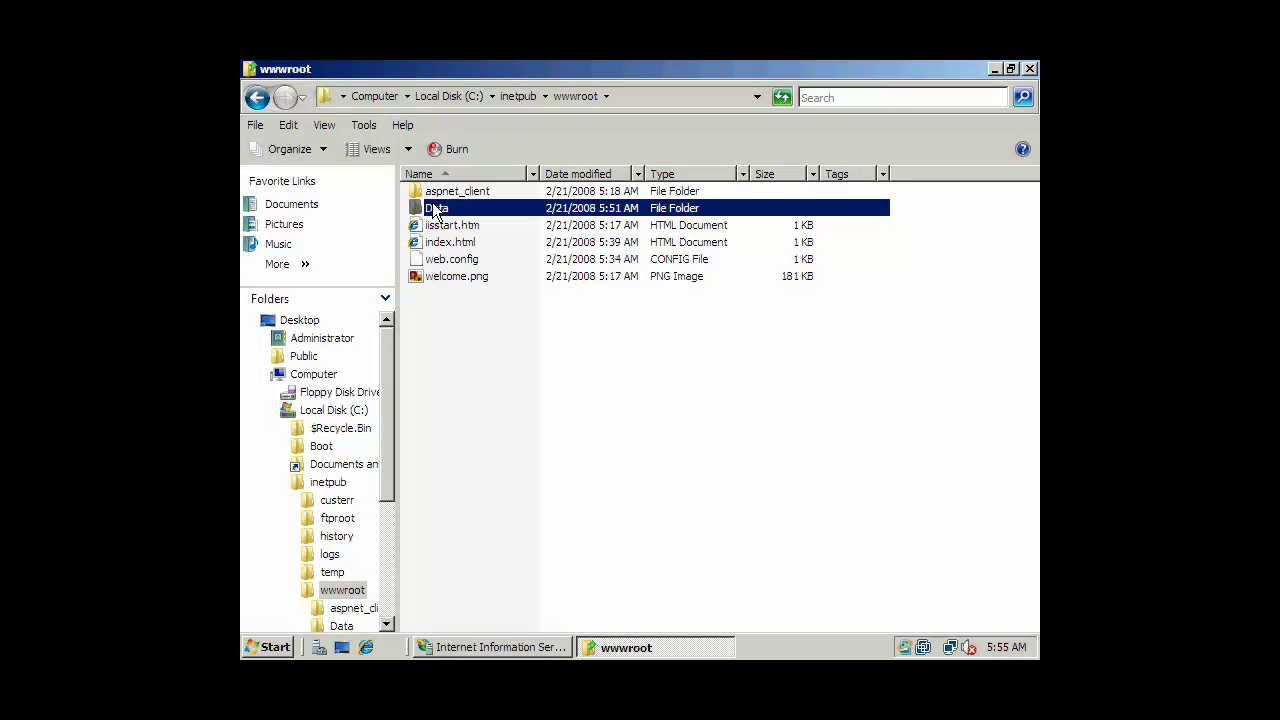
click(1030, 69)
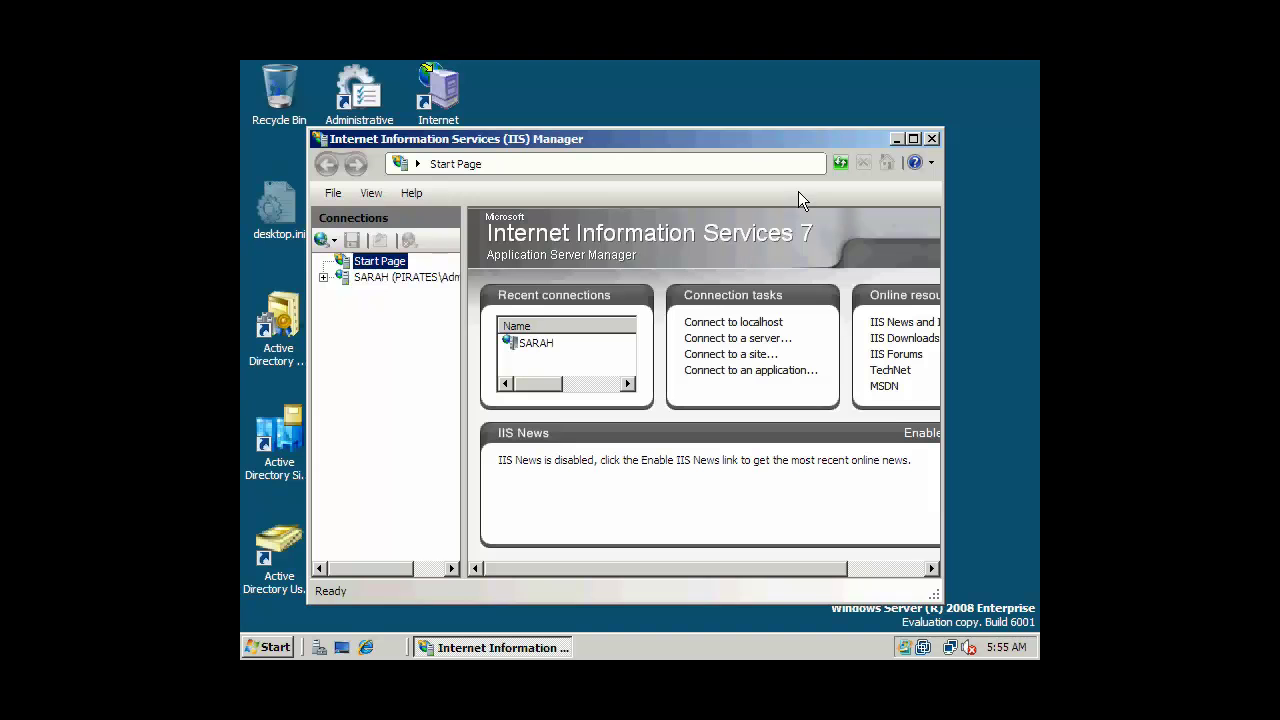
drag(758, 143, 763, 135)
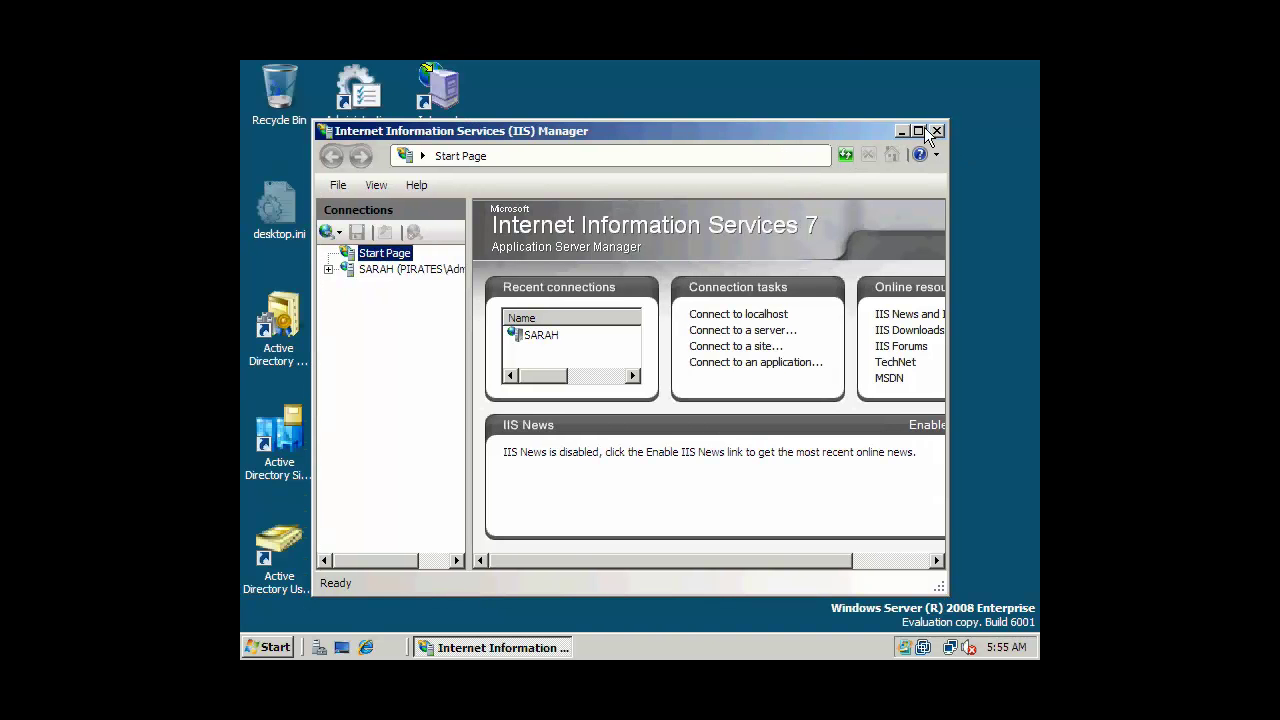
click(918, 131)
drag(393, 276, 492, 277)
click(322, 210)
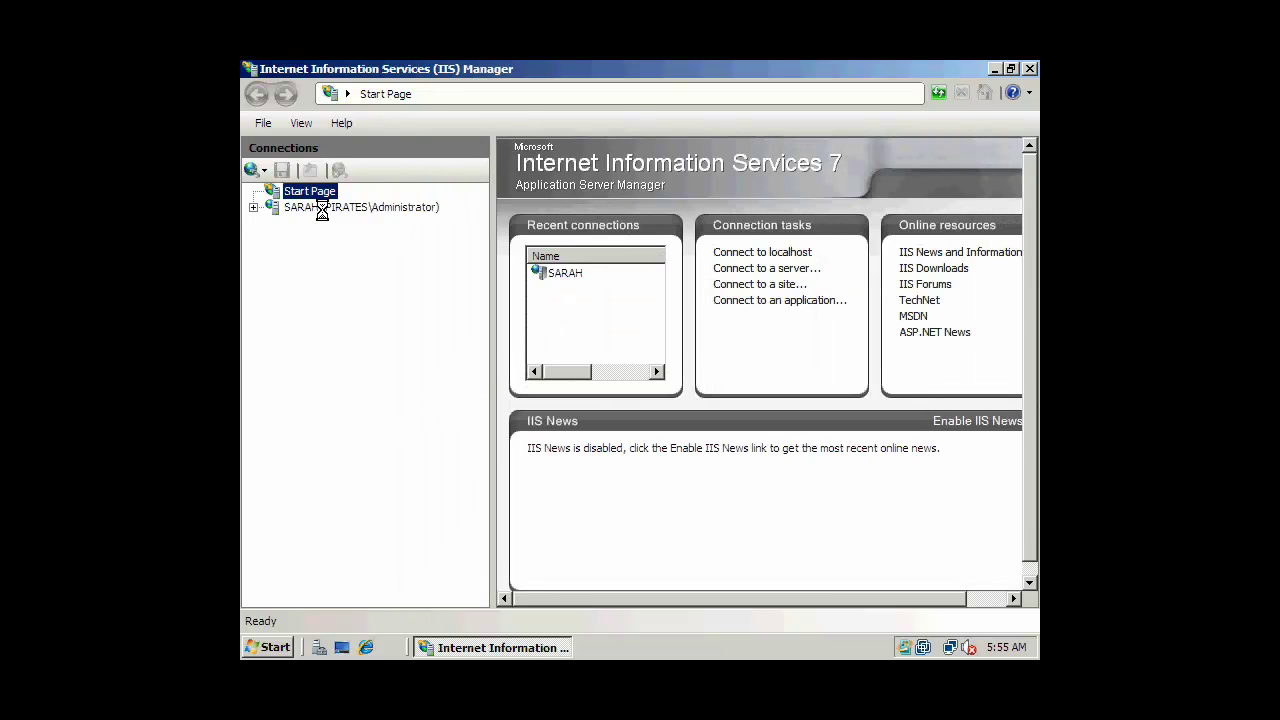
click(272, 255)
click(318, 274)
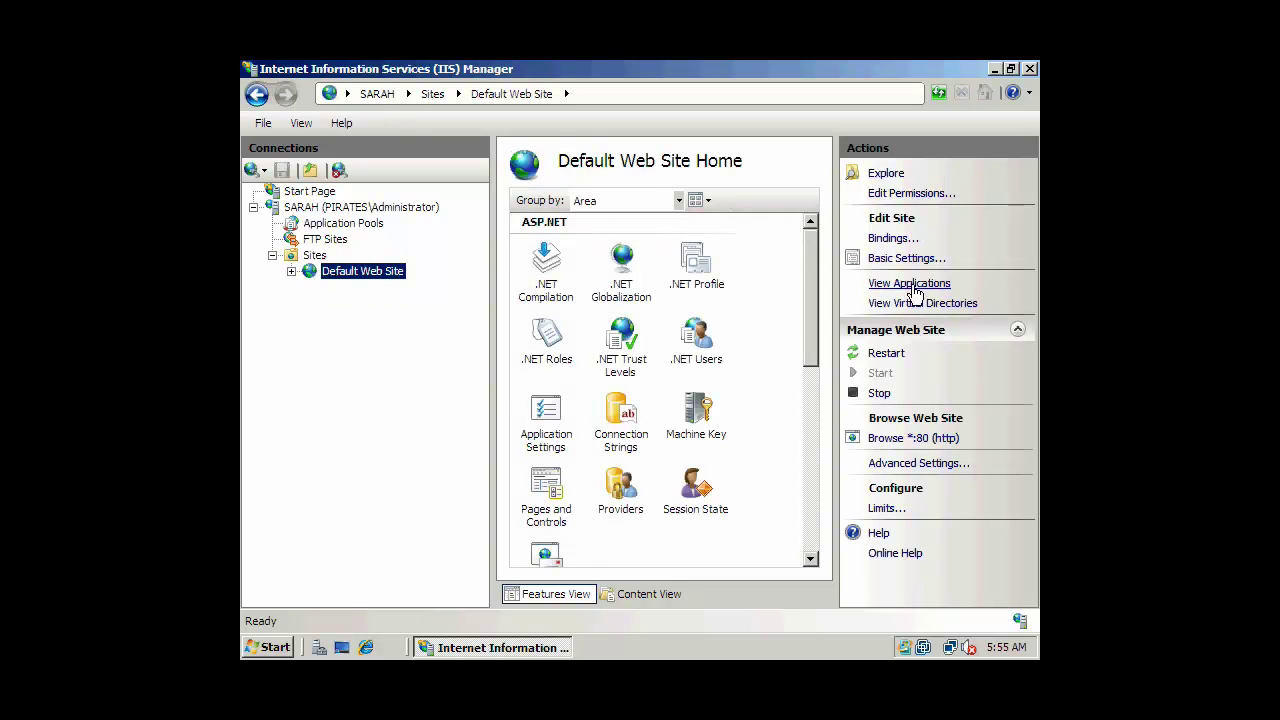
click(922, 440)
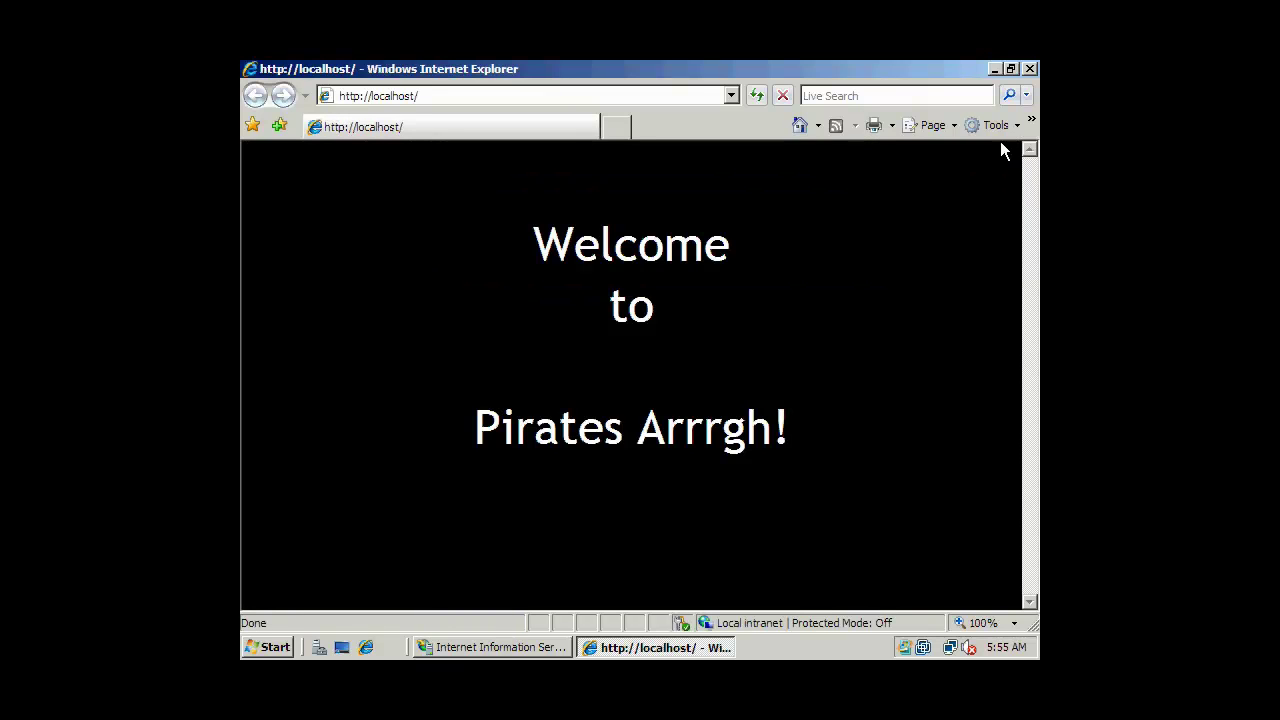
Close the browser and start adding a virtual directory under Default Web Site.
click(1030, 69)
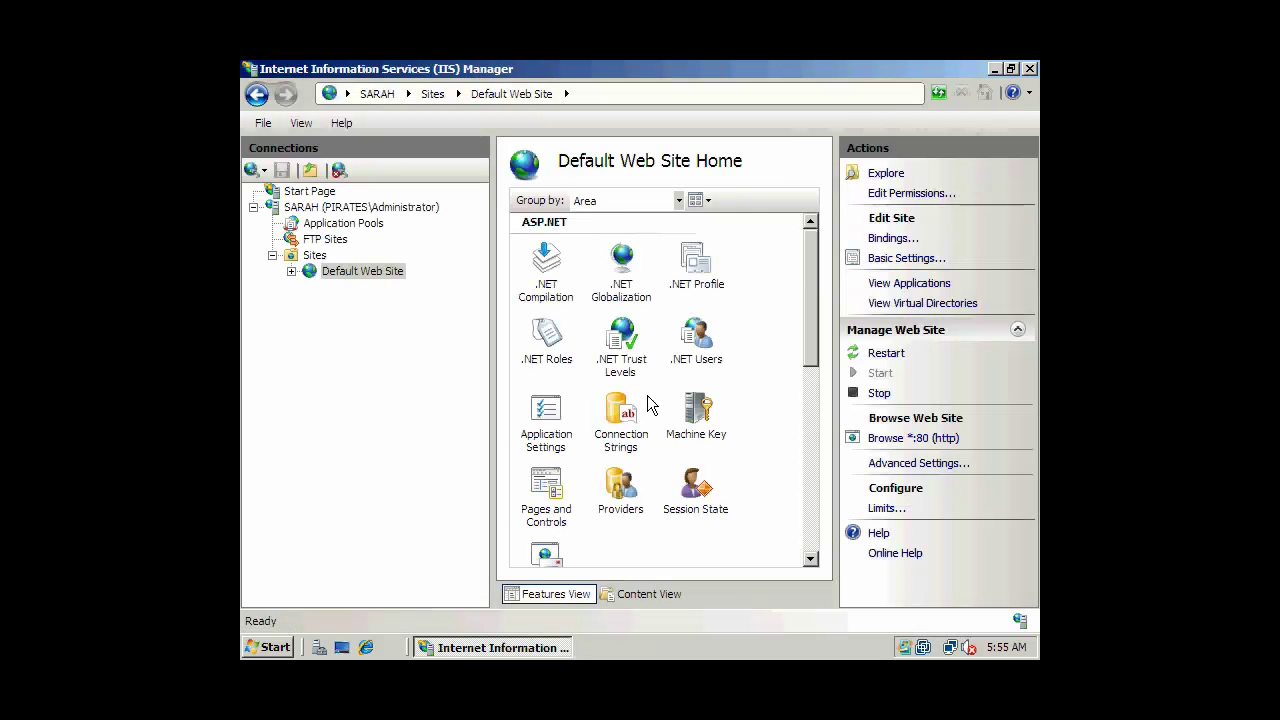
click(326, 274)
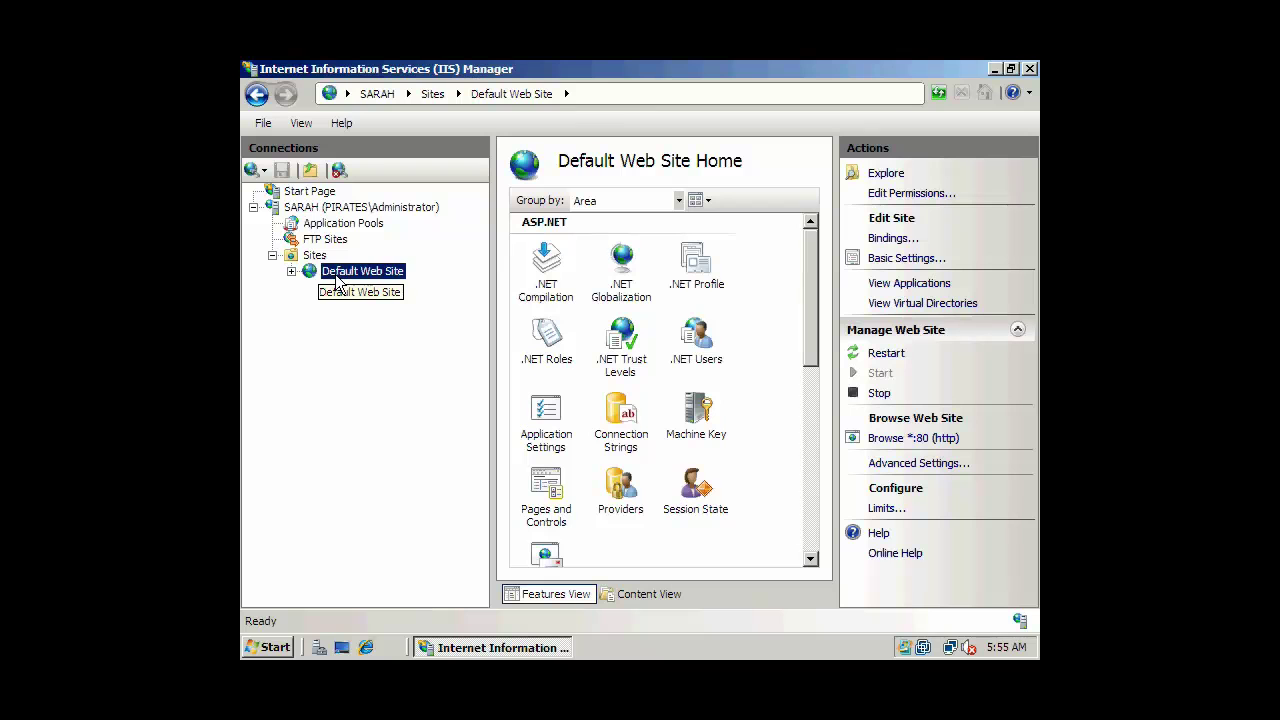
right_click(328, 273)
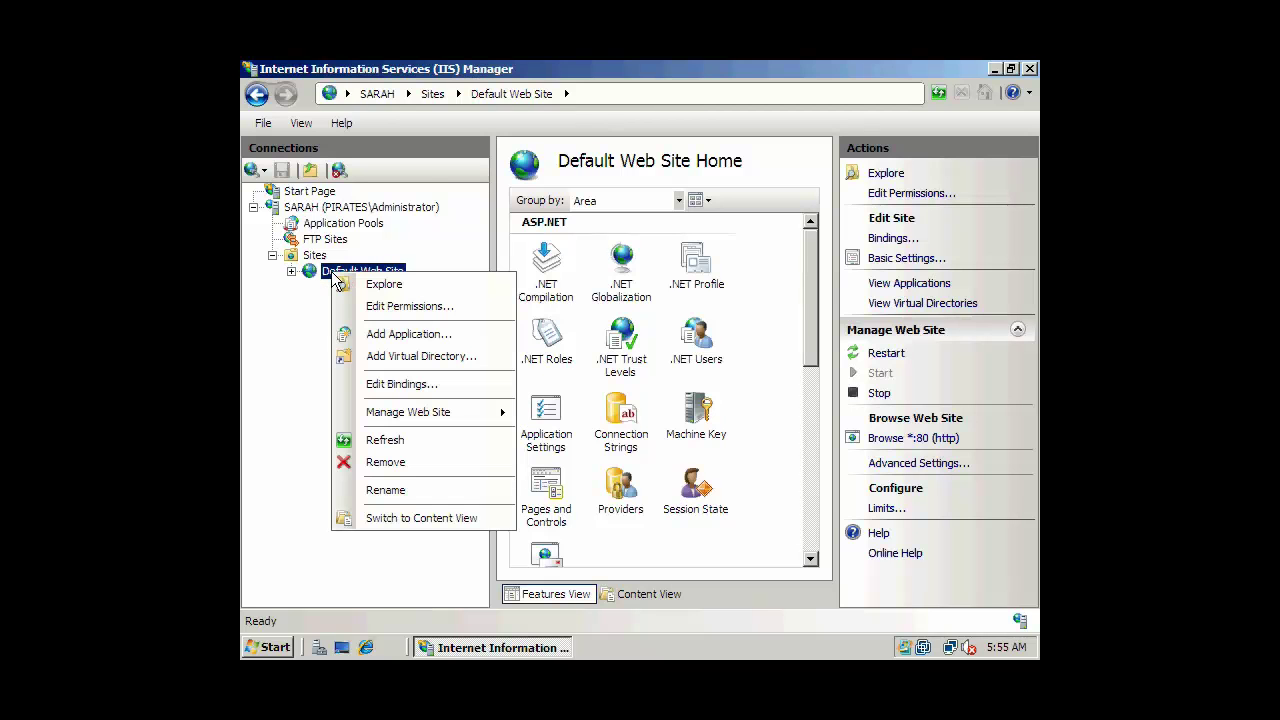
click(400, 362)
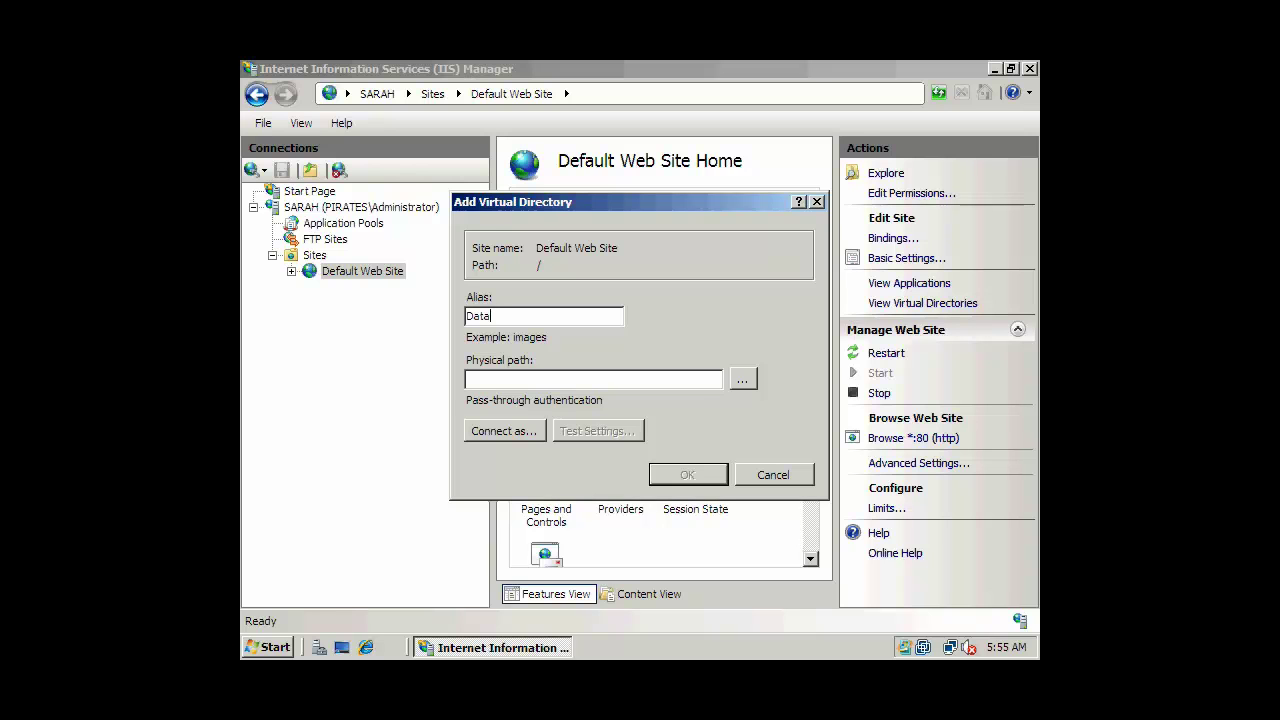
Set the physical path to C:\inetpub\wwwroot\Data and the alias to Data.
click(741, 379)
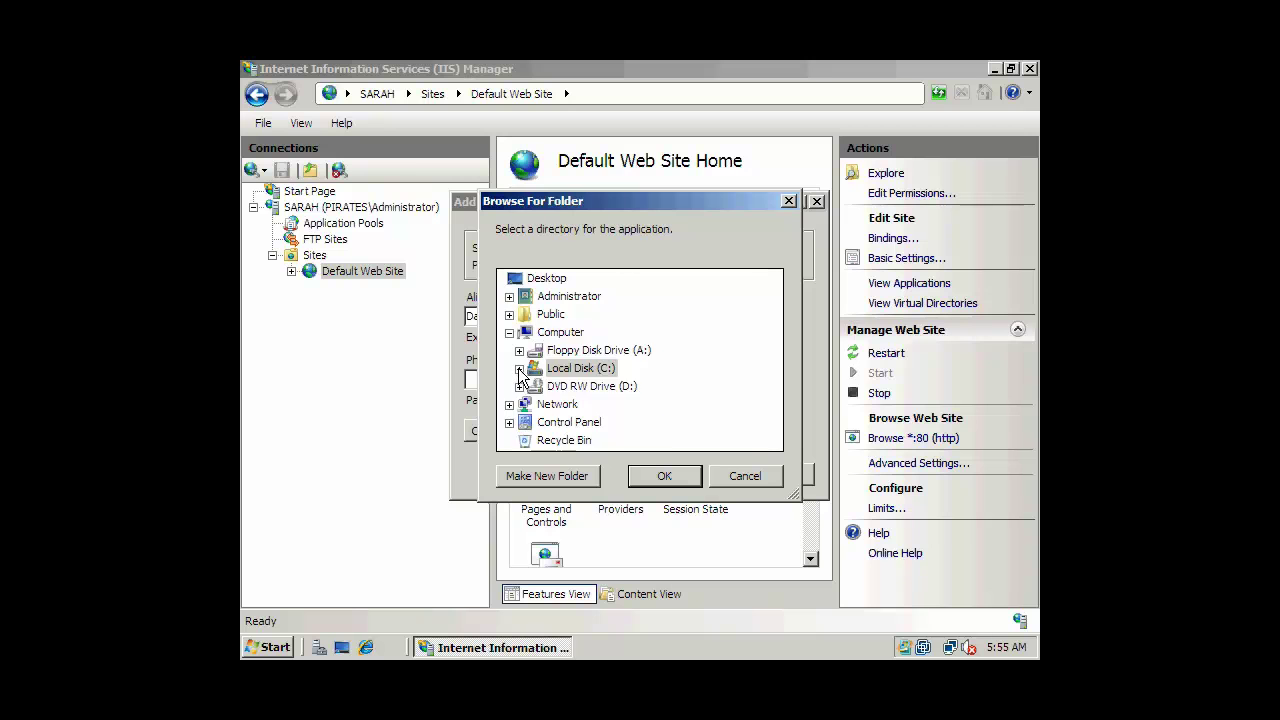
click(519, 368)
click(529, 350)
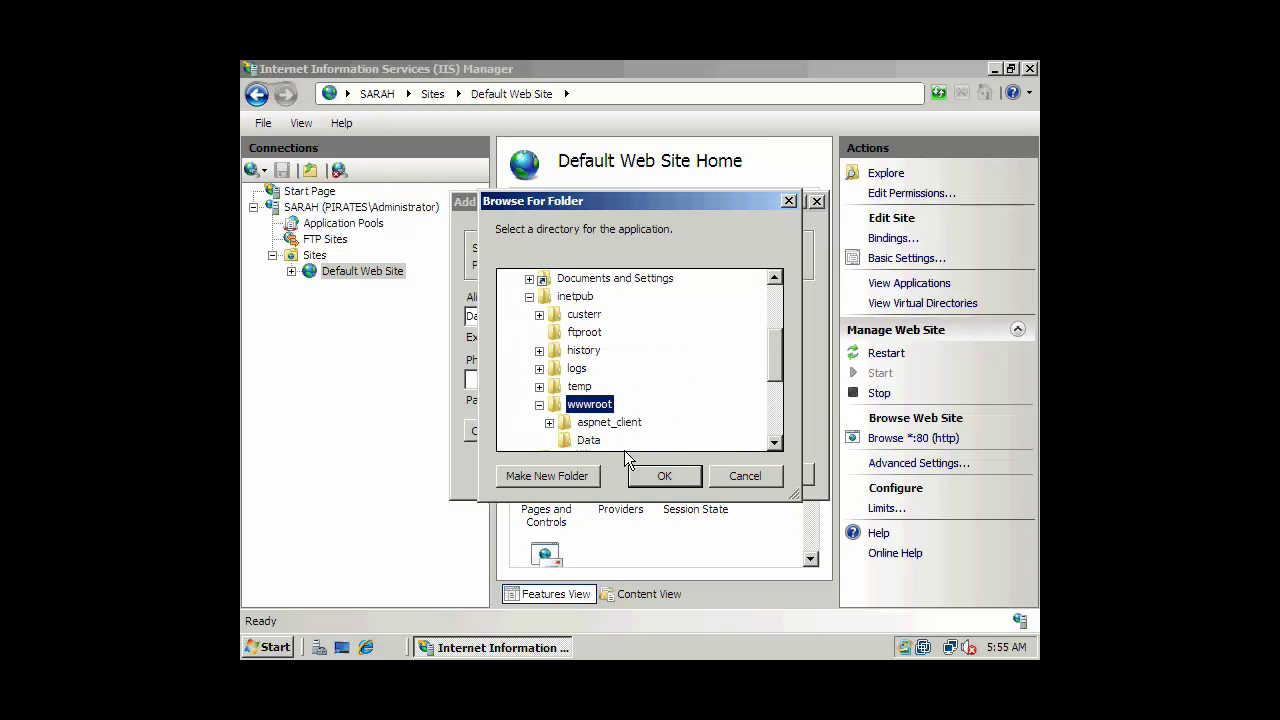
click(588, 441)
click(665, 475)
drag(616, 383, 460, 386)
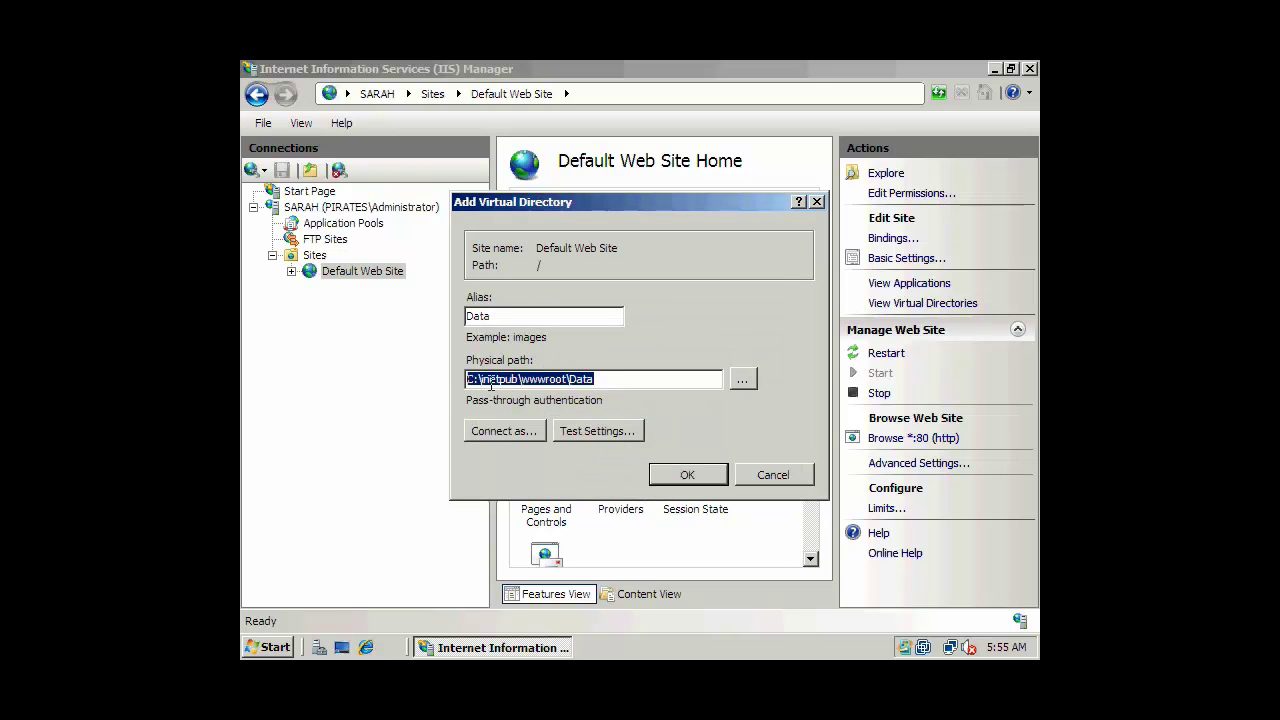
click(604, 380)
drag(497, 316, 452, 315)
click(494, 315)
click(498, 316)
drag(542, 318, 447, 321)
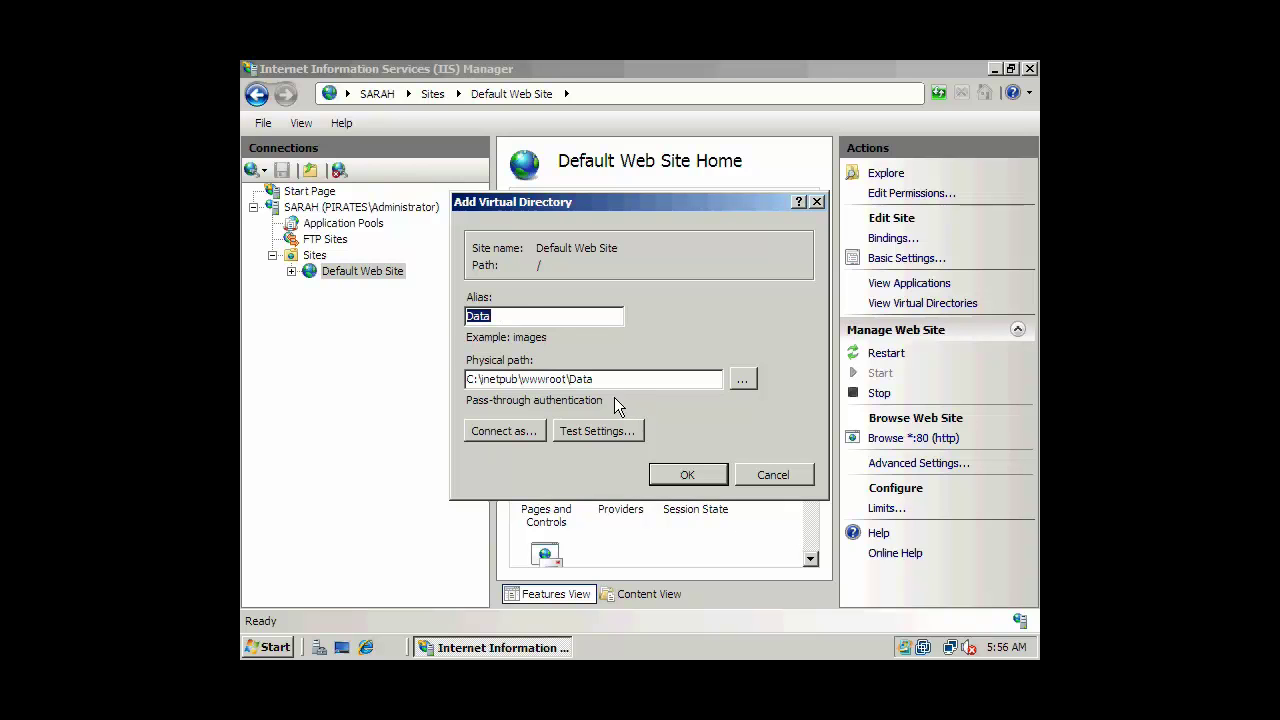
In Connect As, choose Application user (pass-through authentication) instead of a specific user, then test settings.
click(512, 435)
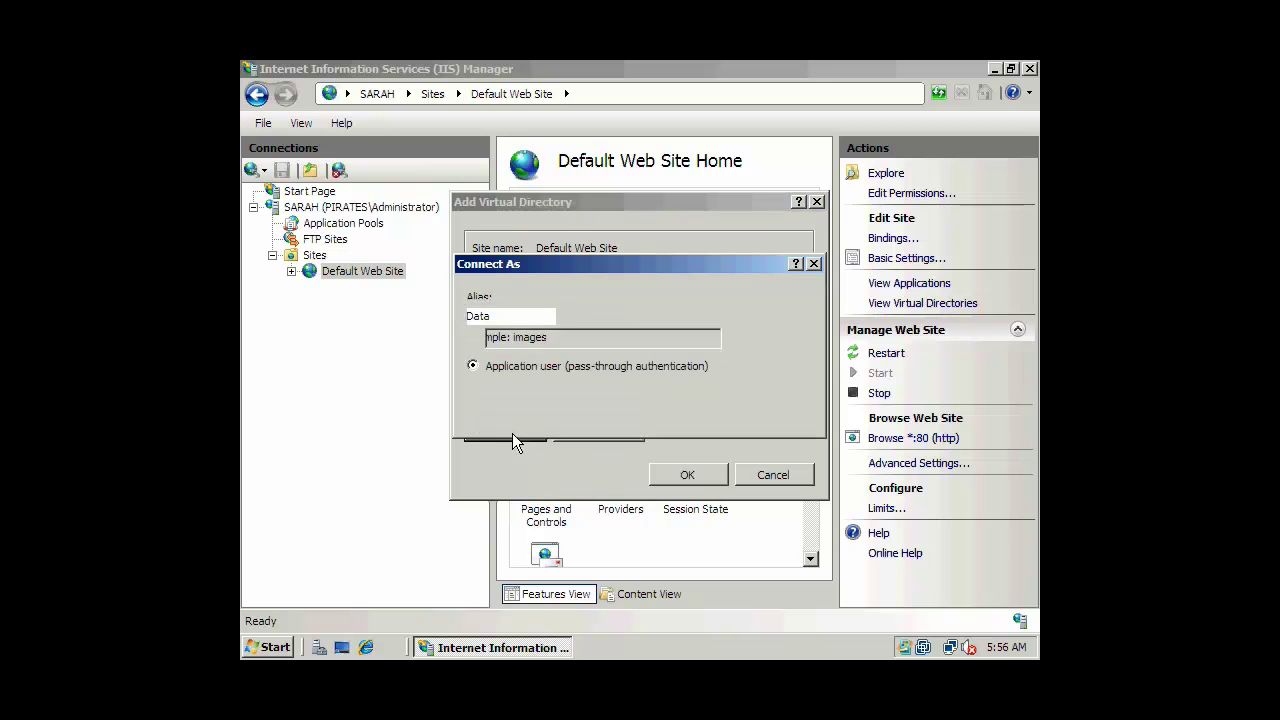
click(513, 318)
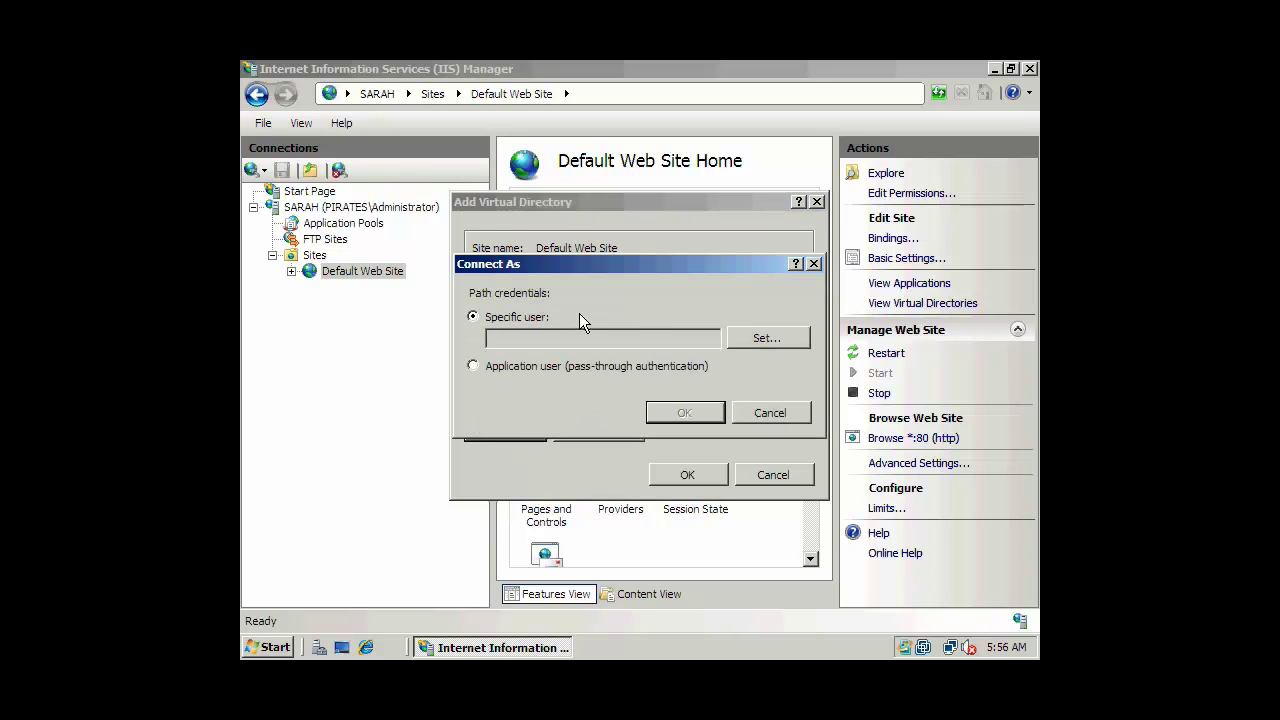
click(736, 332)
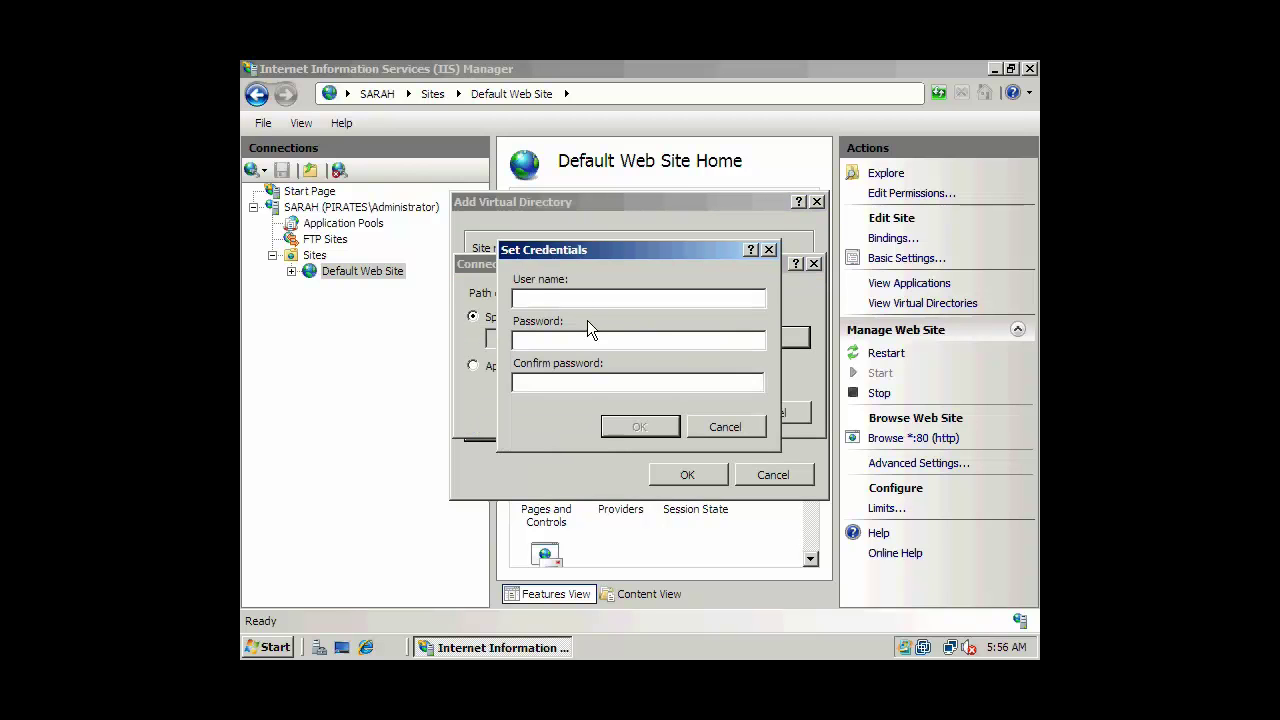
click(721, 428)
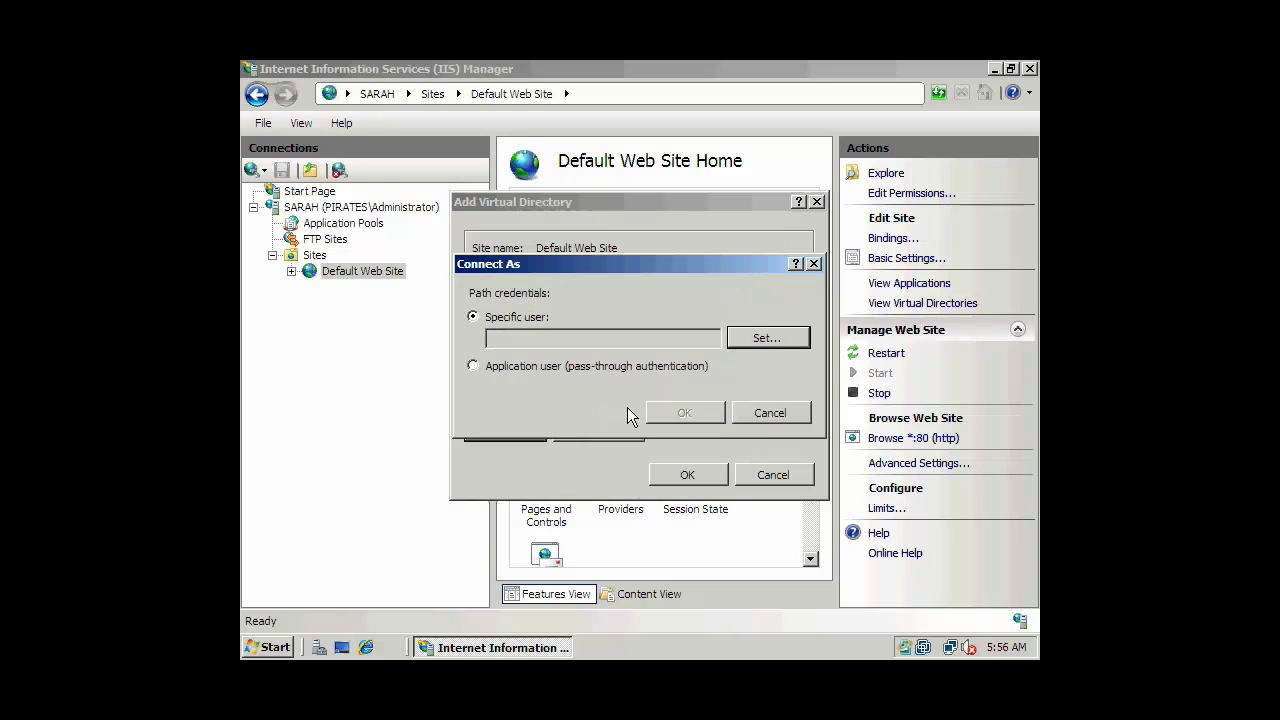
click(508, 367)
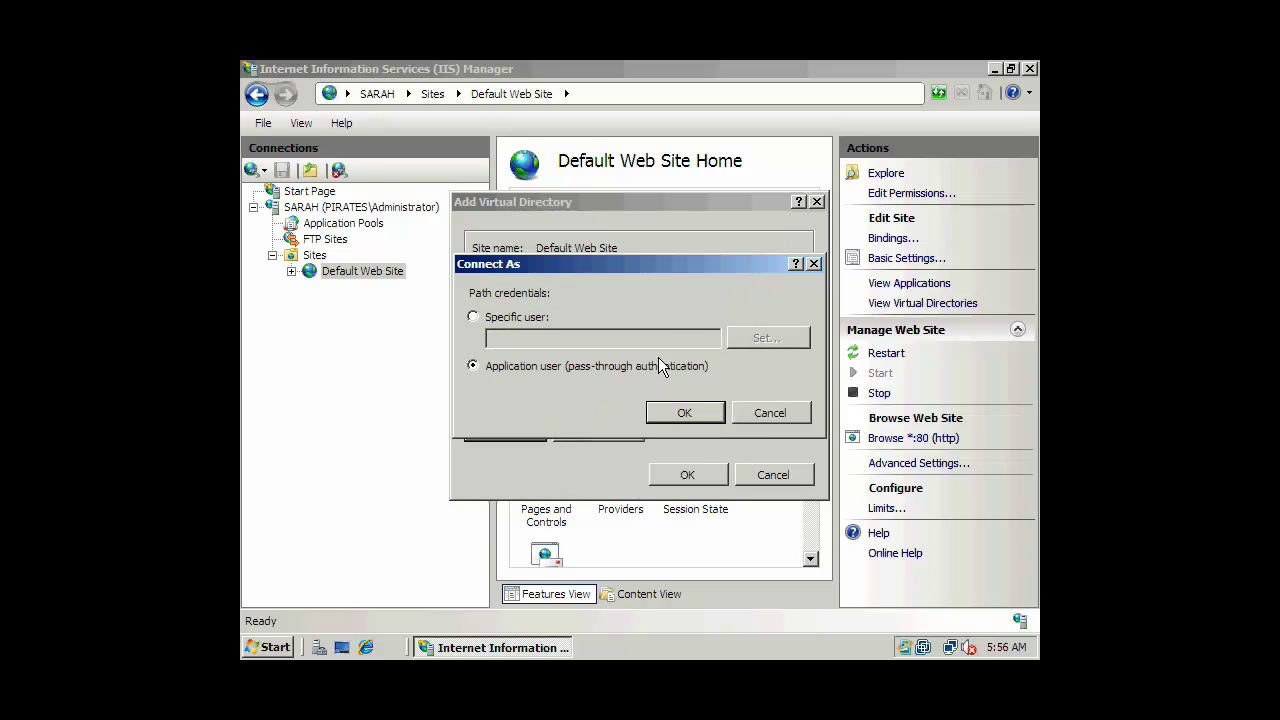
click(700, 412)
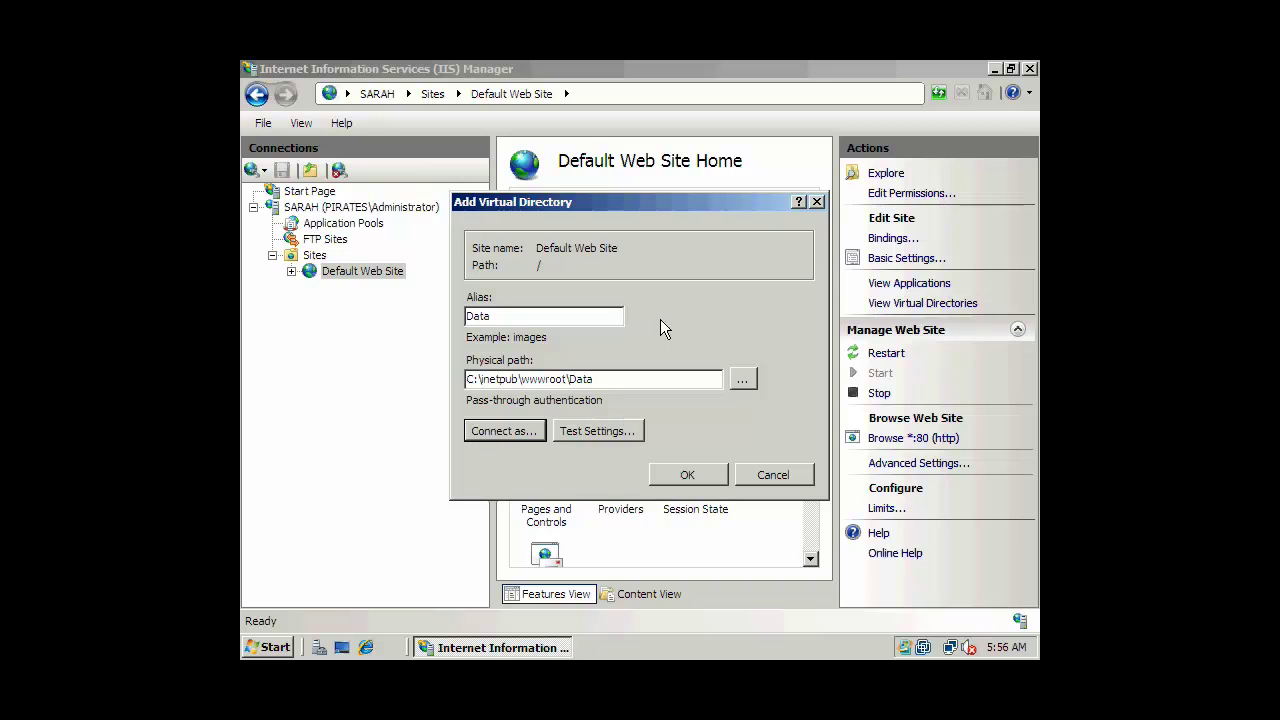
click(594, 430)
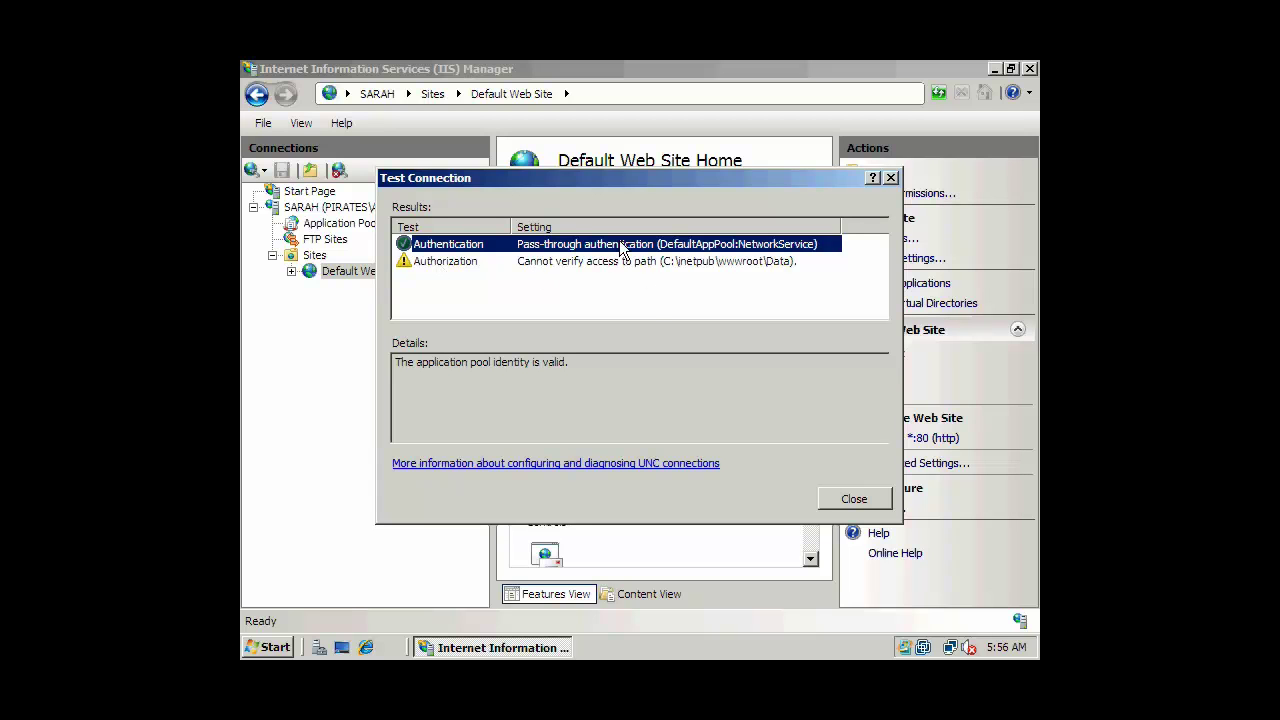
click(852, 497)
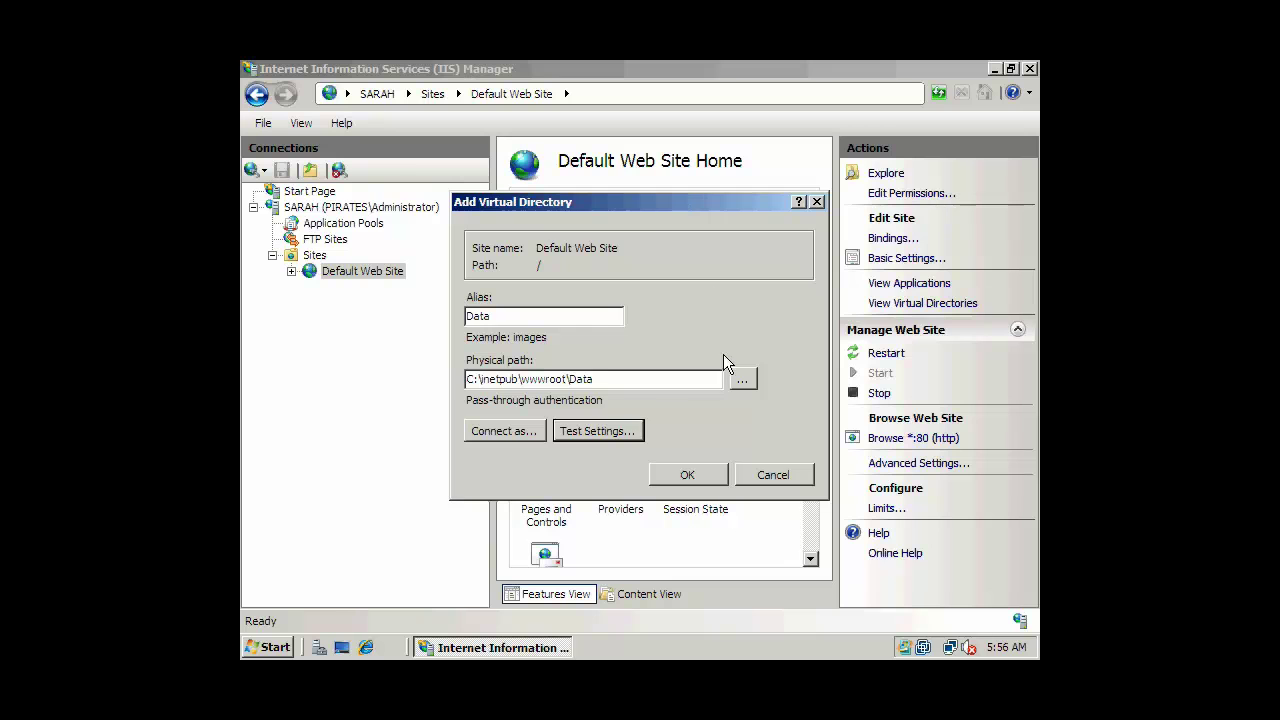
Create the Data virtual directory and select it in the Connections tree.
click(690, 474)
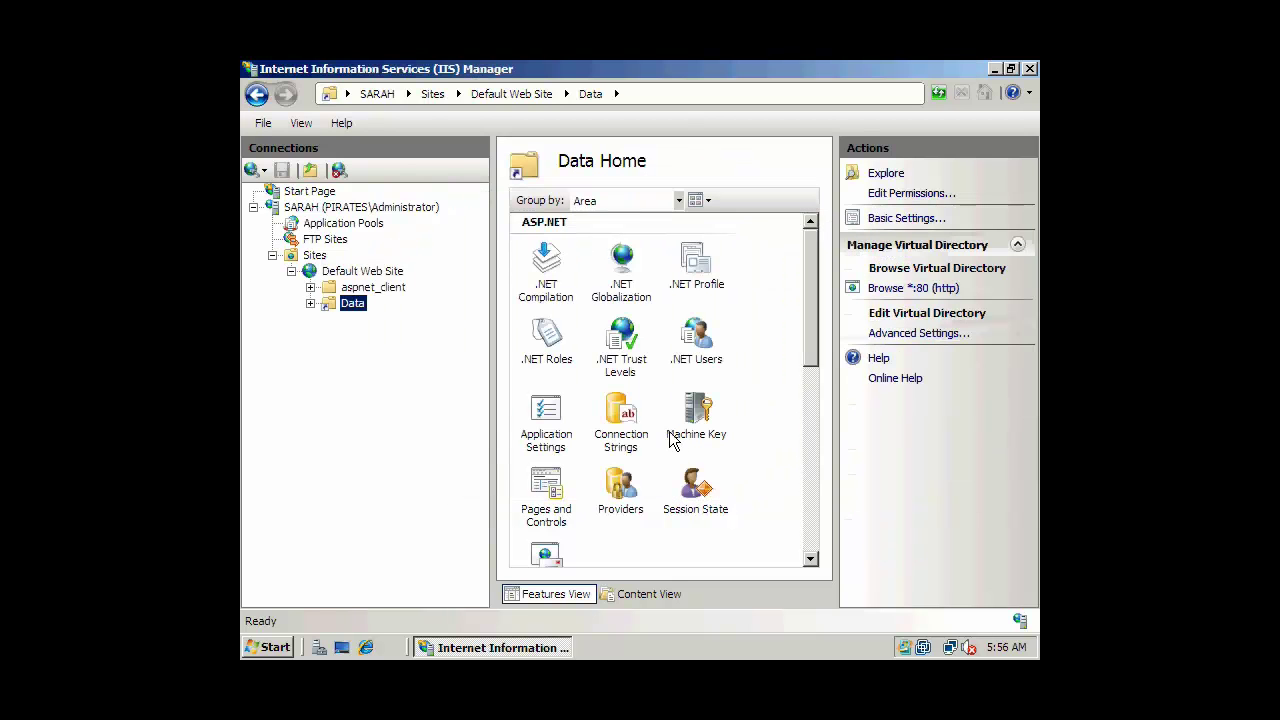
click(352, 289)
click(333, 310)
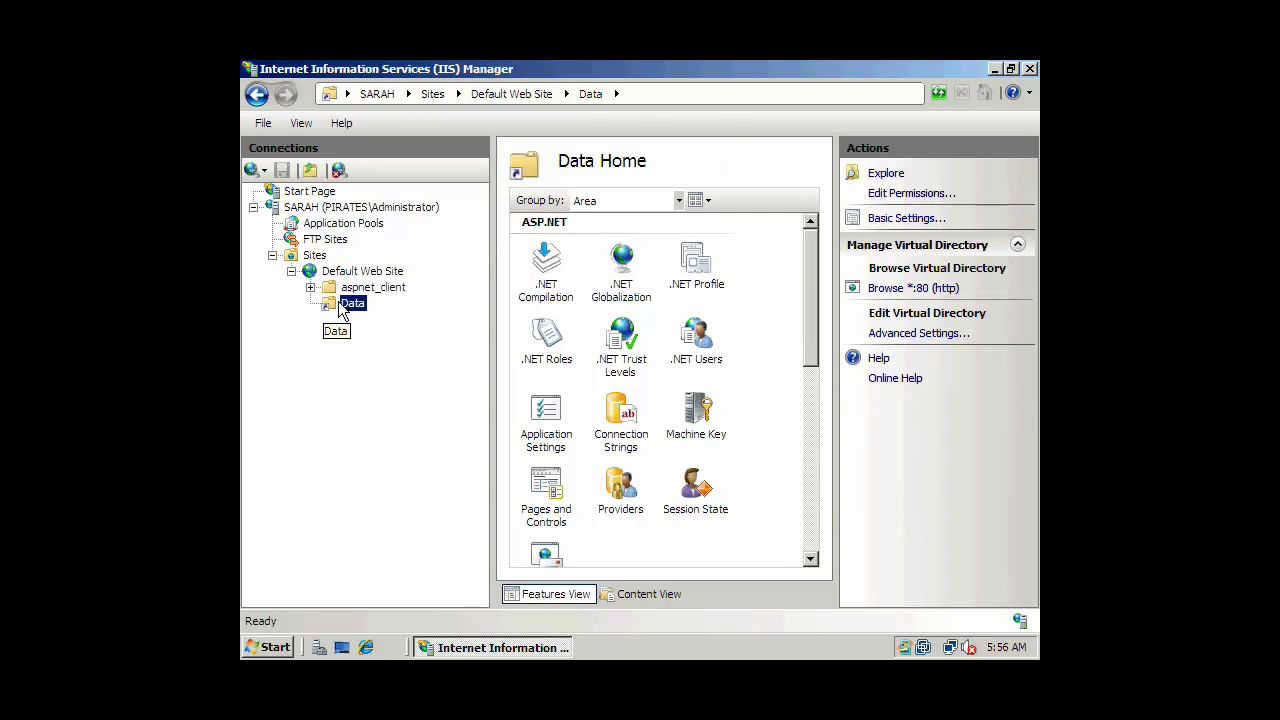
Disable Directory Browsing for Data and return to Data Home.
drag(808, 319, 798, 504)
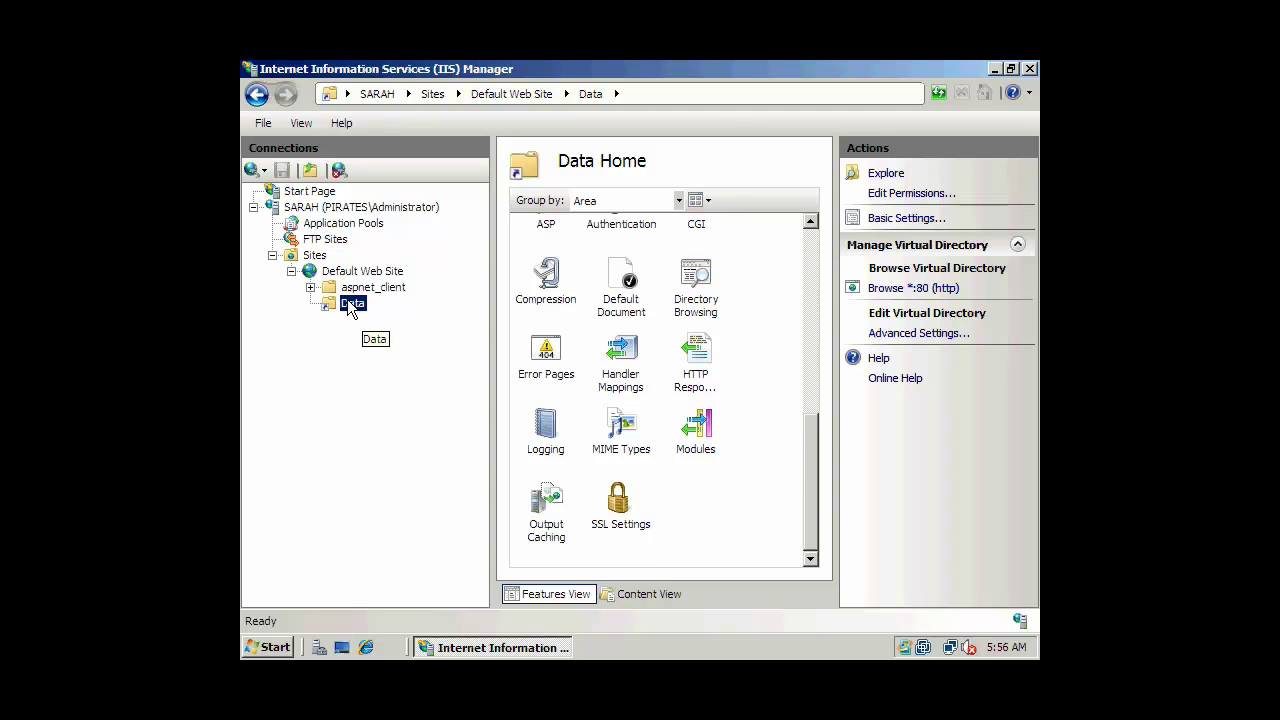
click(622, 362)
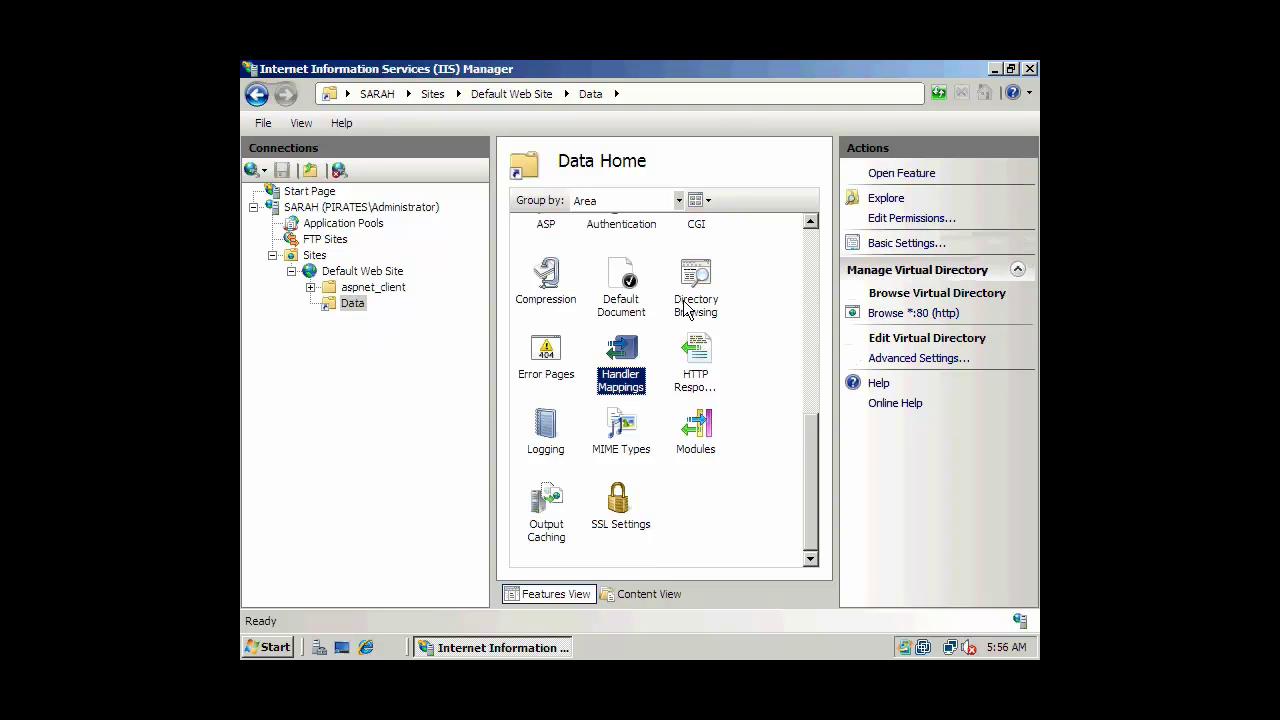
double_click(690, 302)
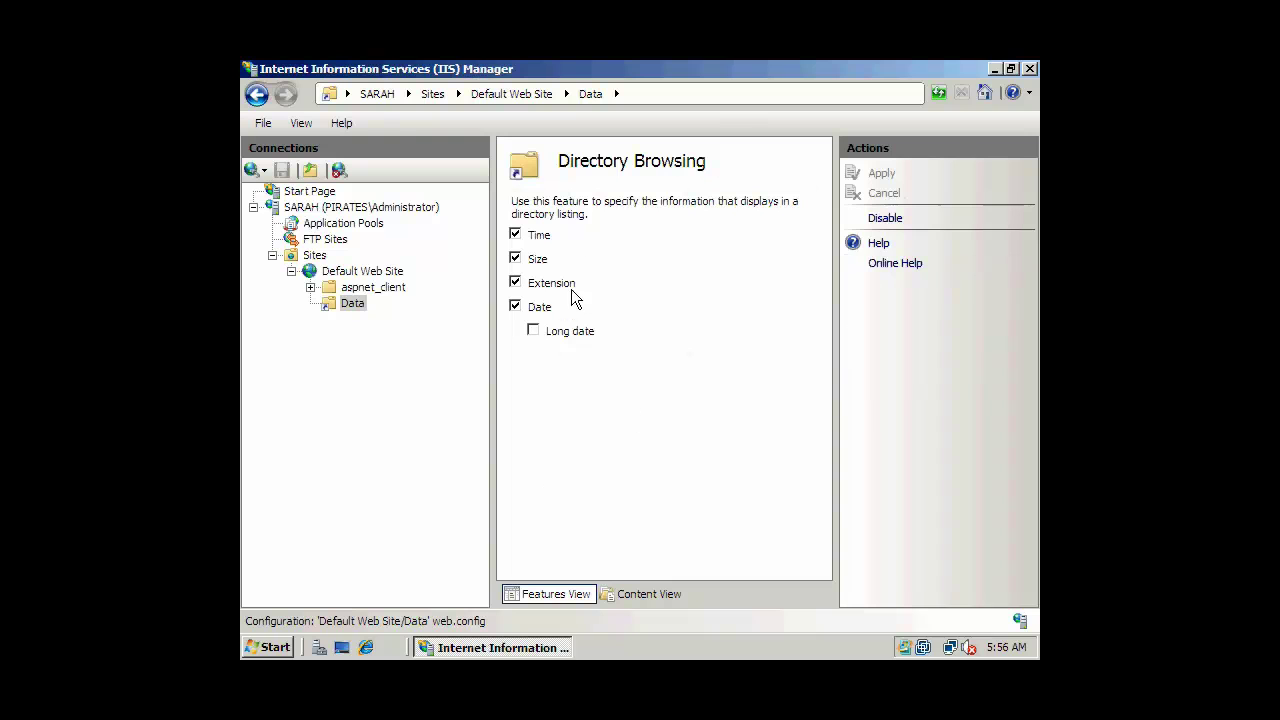
click(886, 219)
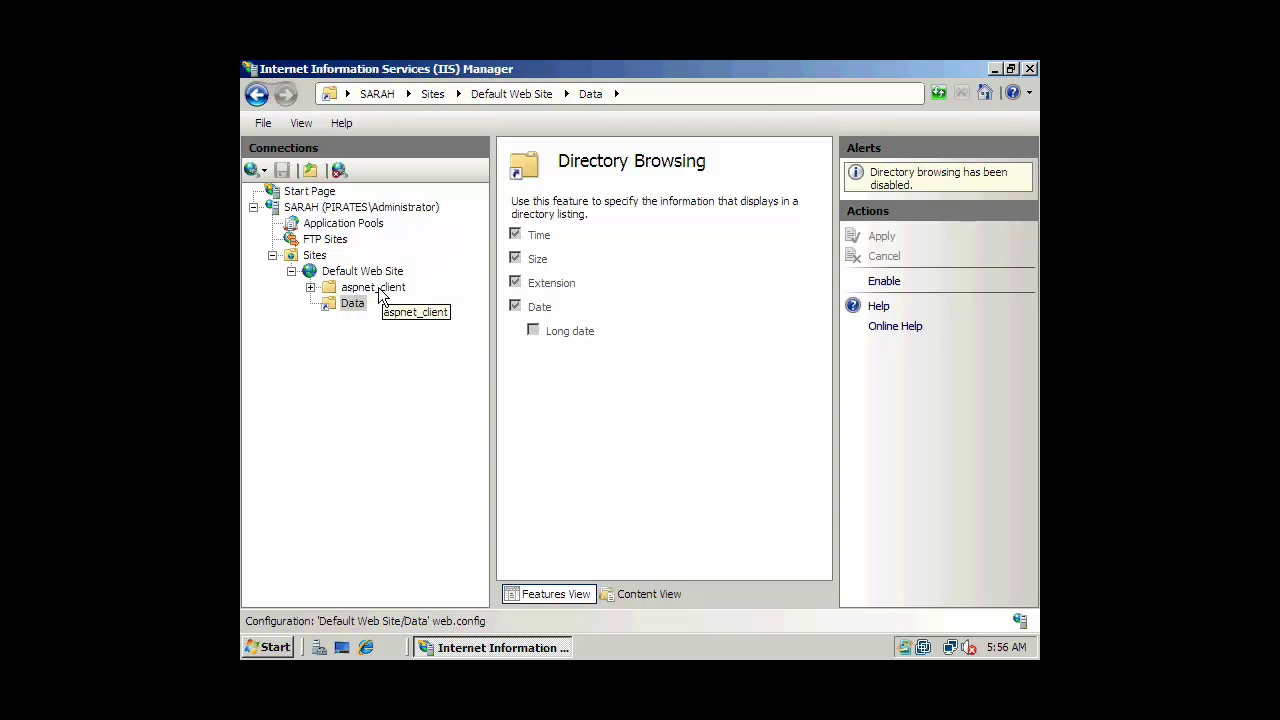
click(352, 304)
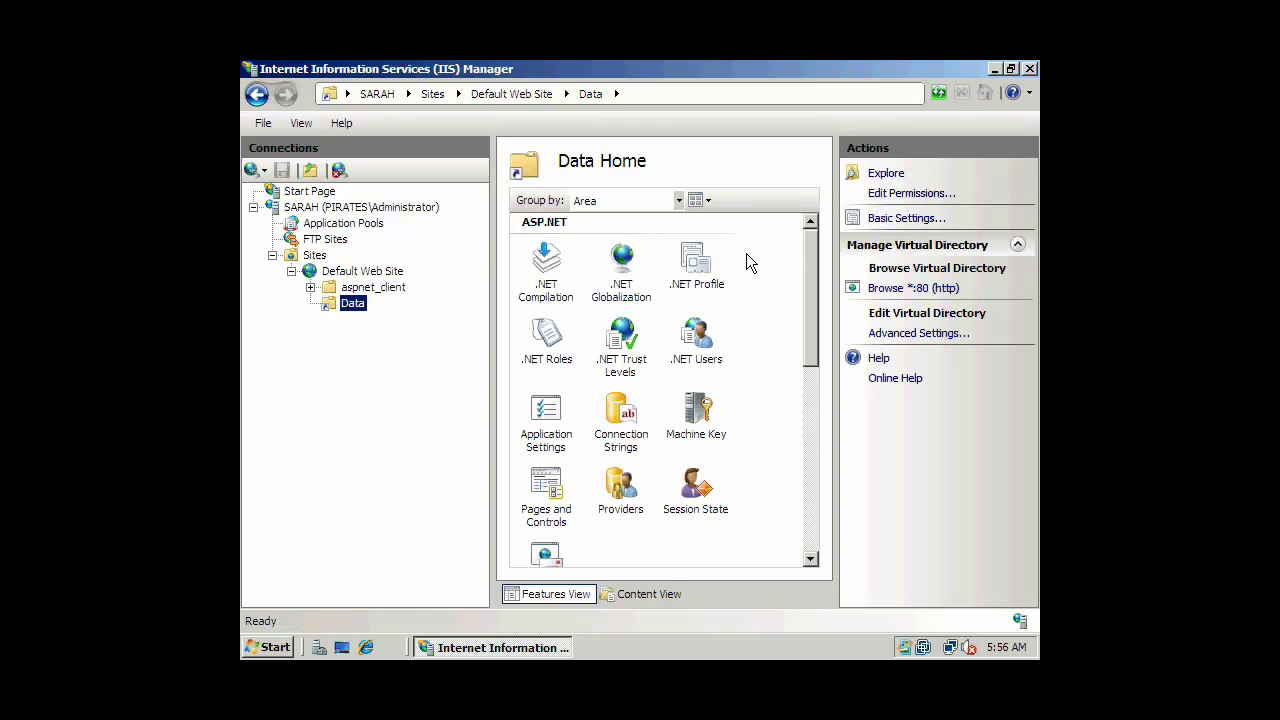
click(996, 72)
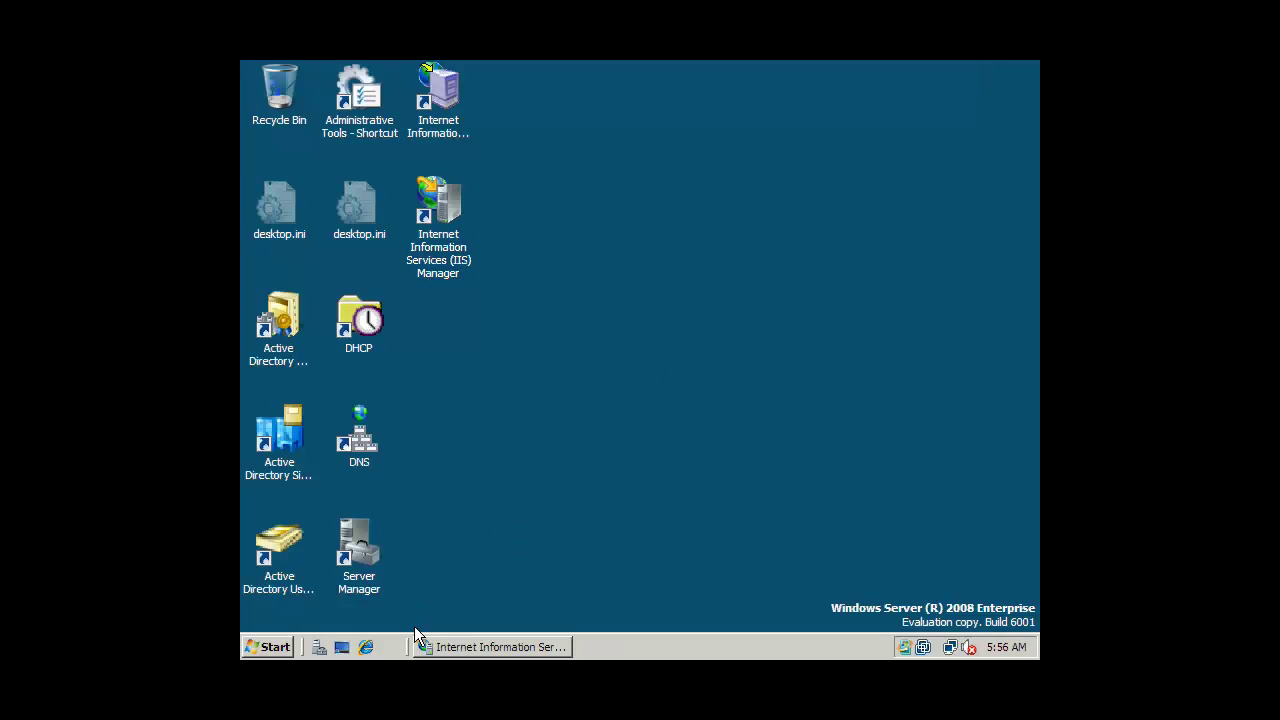
click(366, 647)
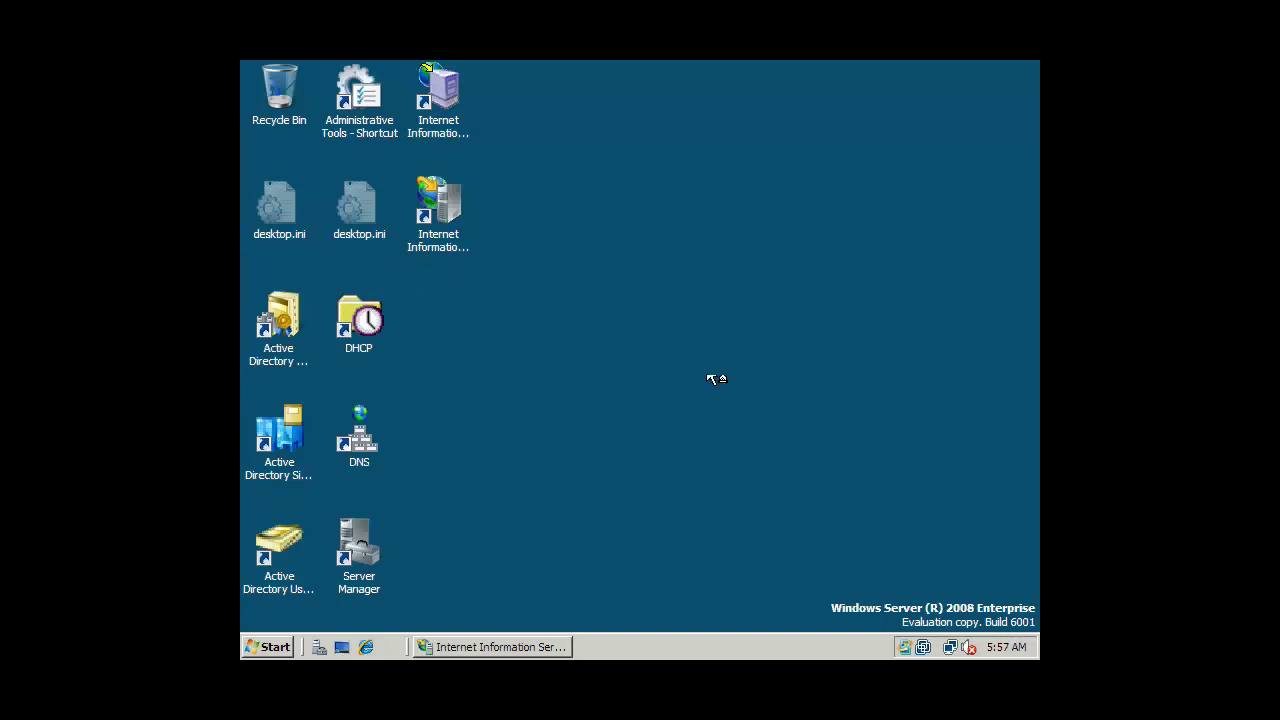
click(531, 96)
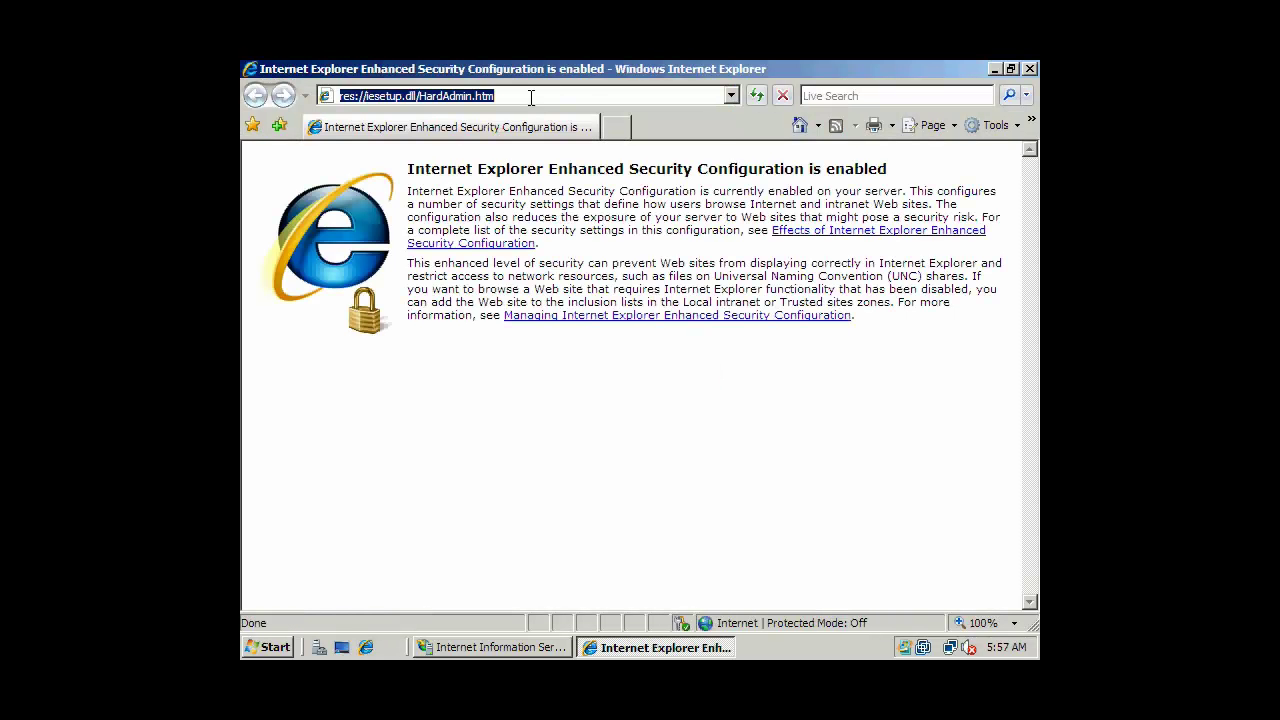
text(http)
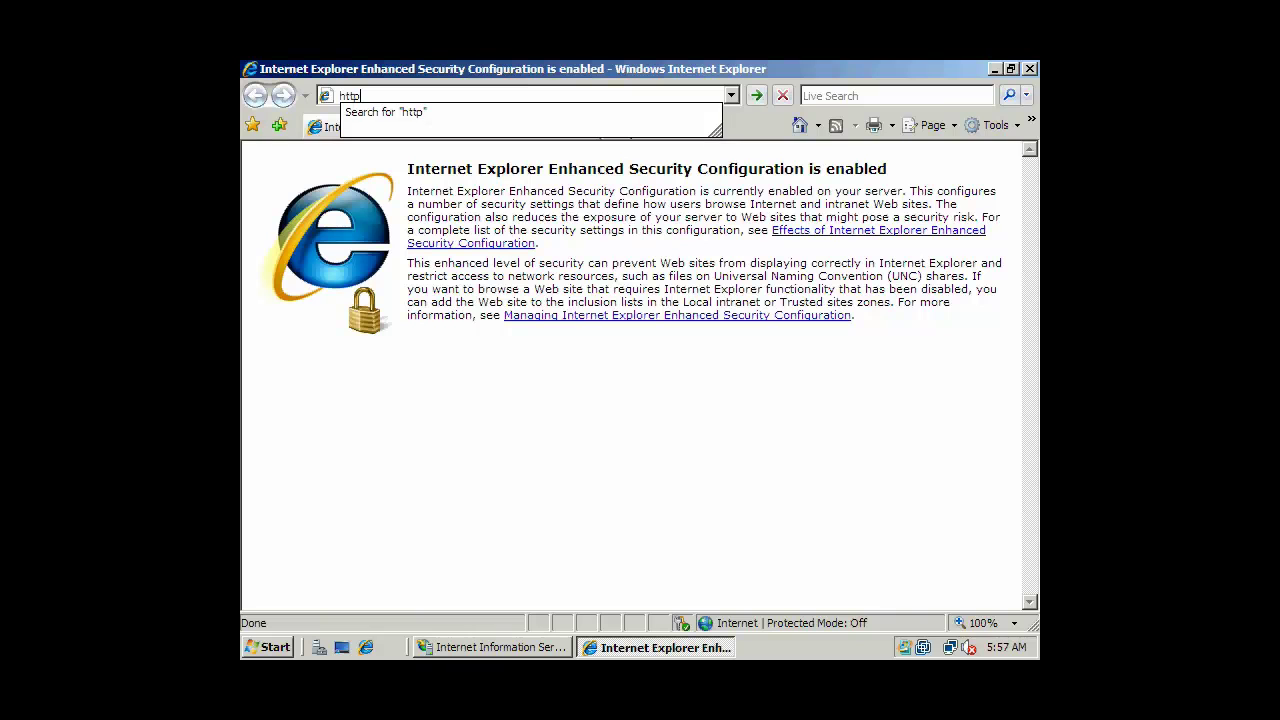
text(://localhost)
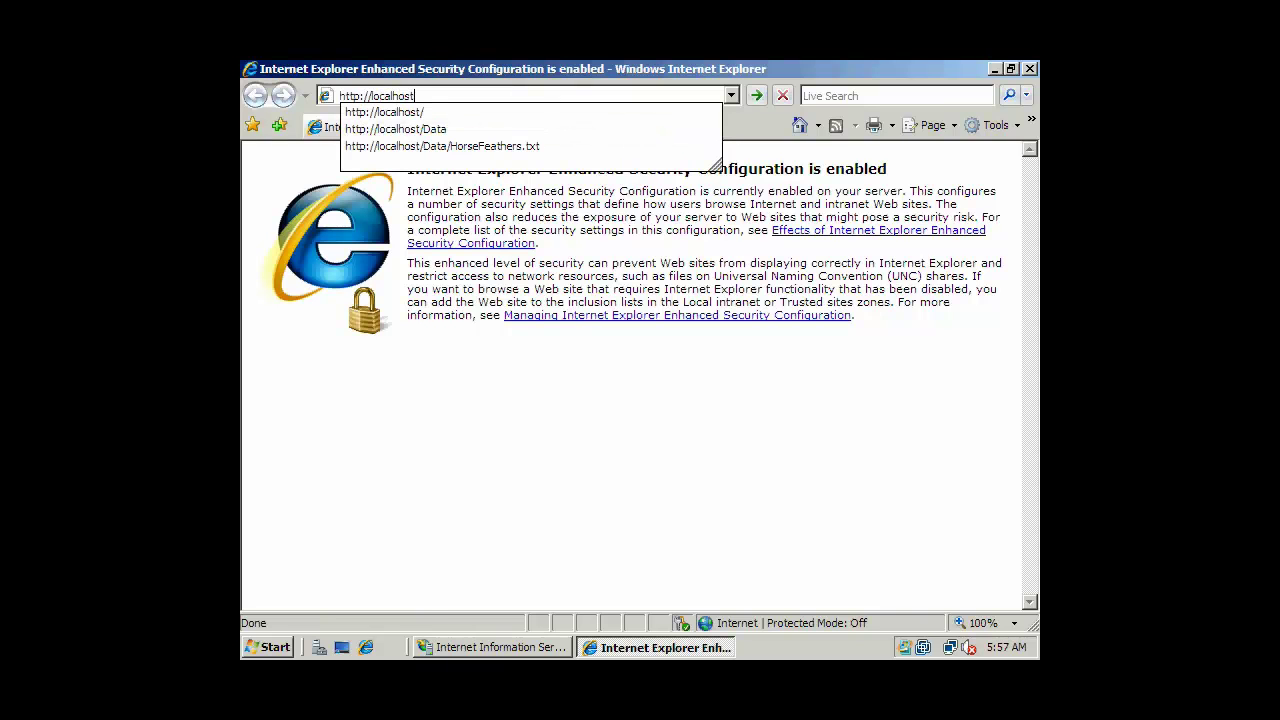
key(Return)
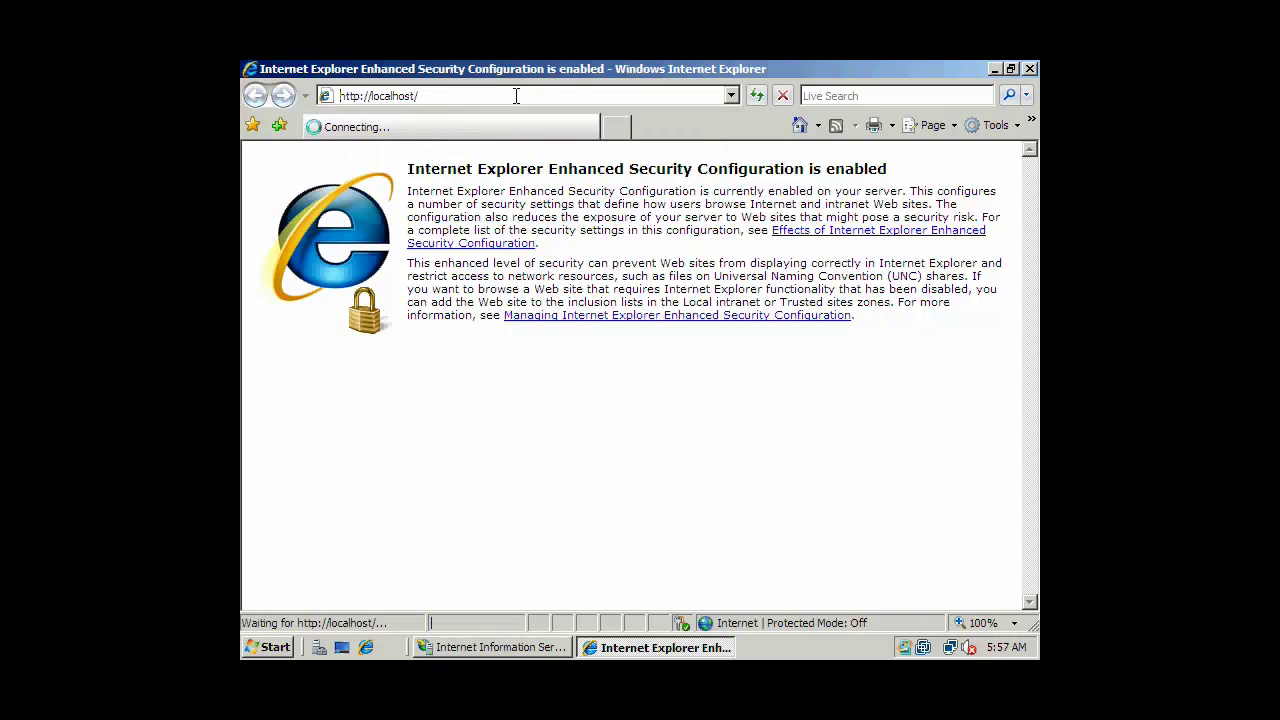
click(516, 96)
click(516, 96)
text(Data)
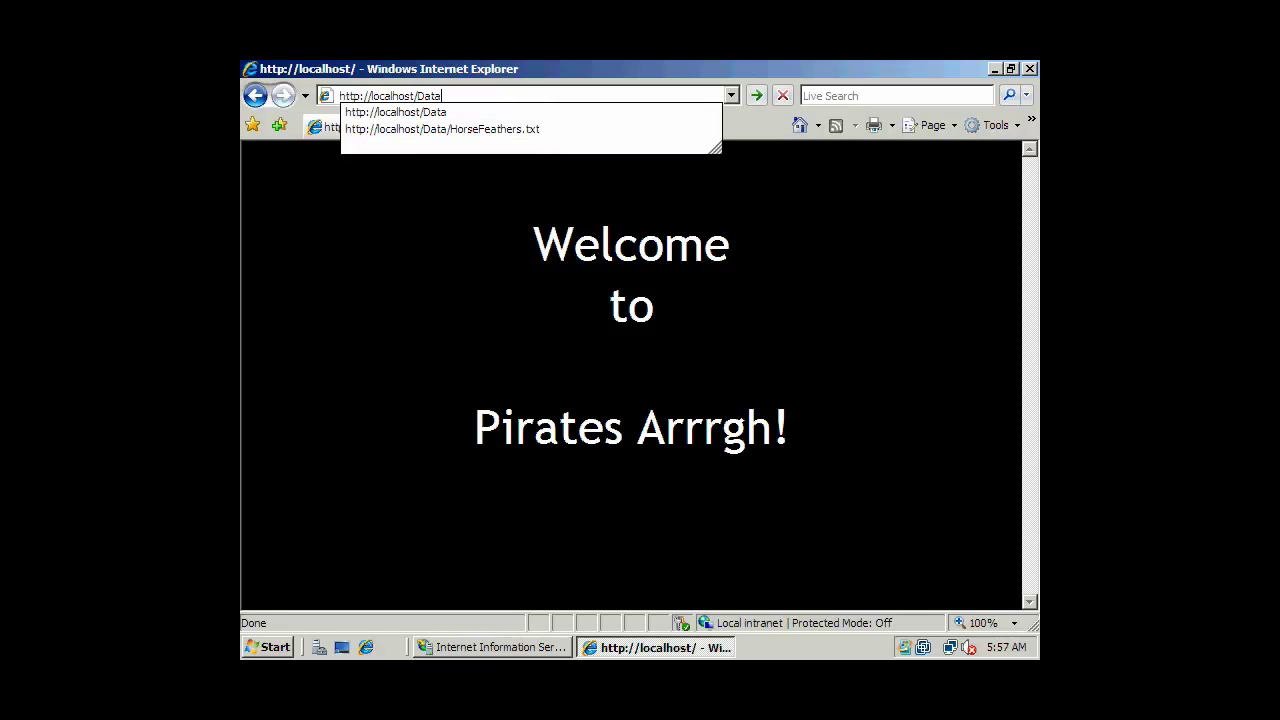
key(Return)
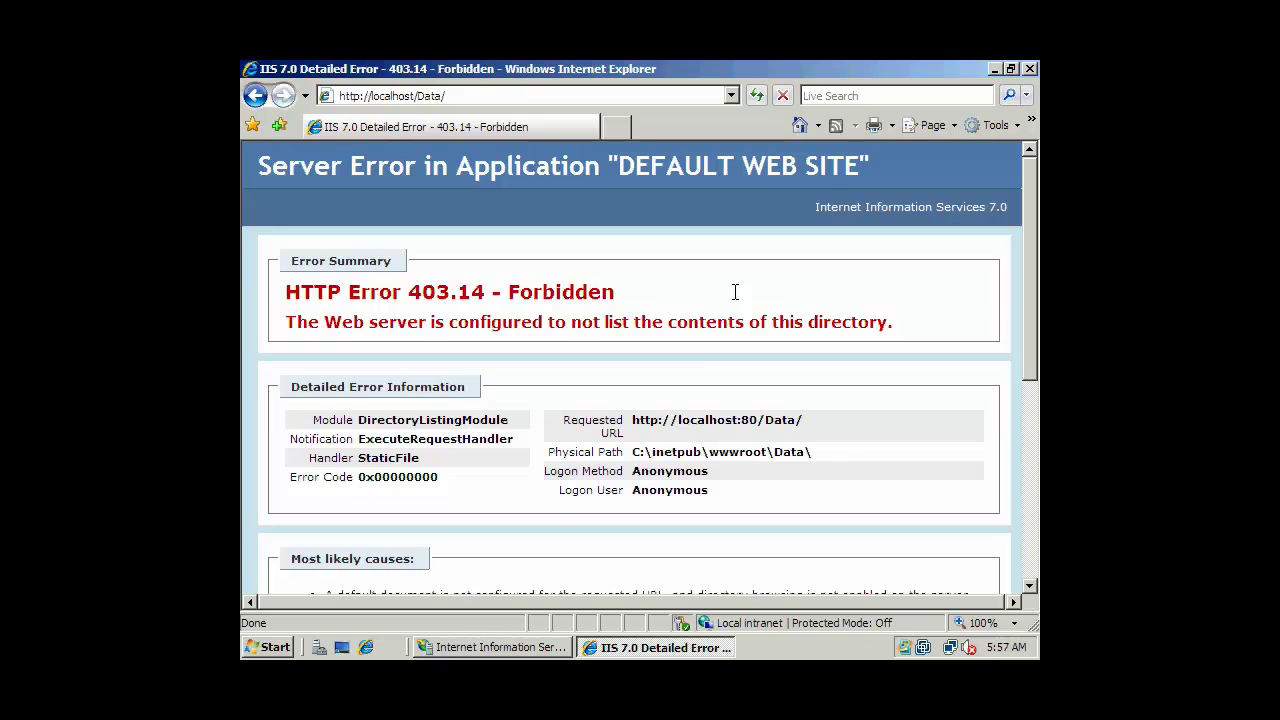
key(alt+Tab)
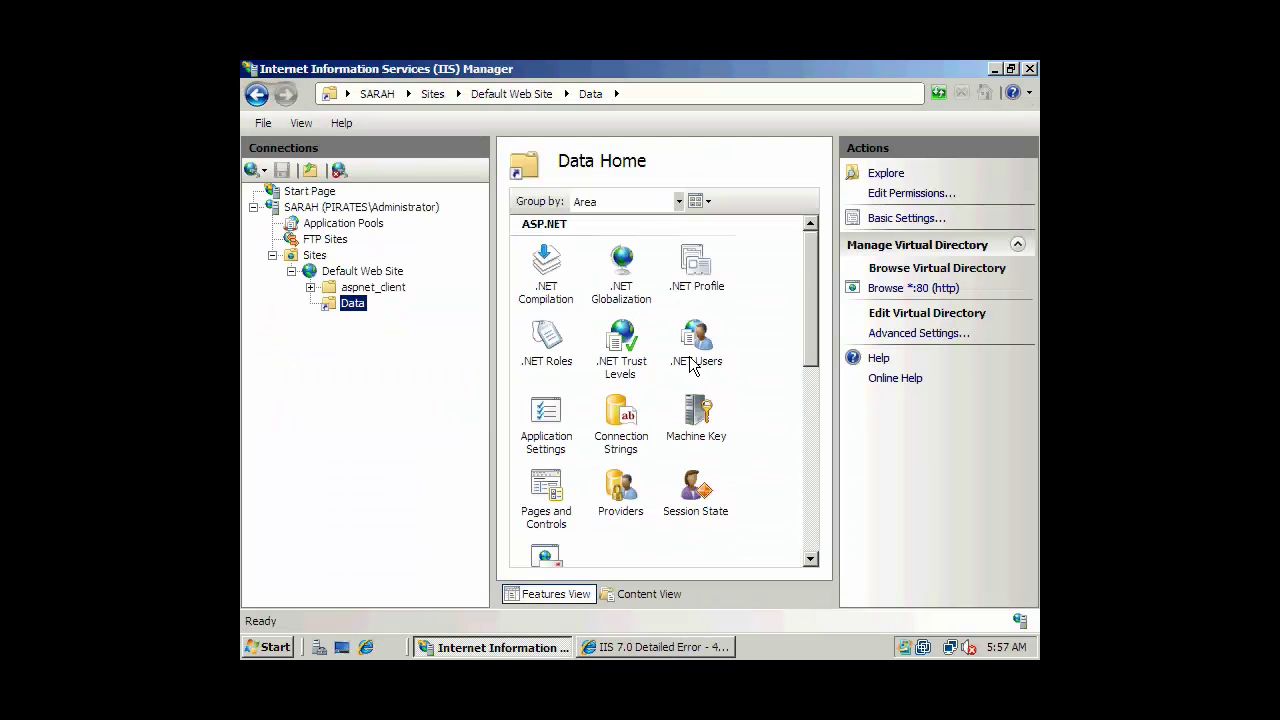
Enable Directory Browsing for Data again, then minimize IIS Manager to reveal the browser.
click(614, 647)
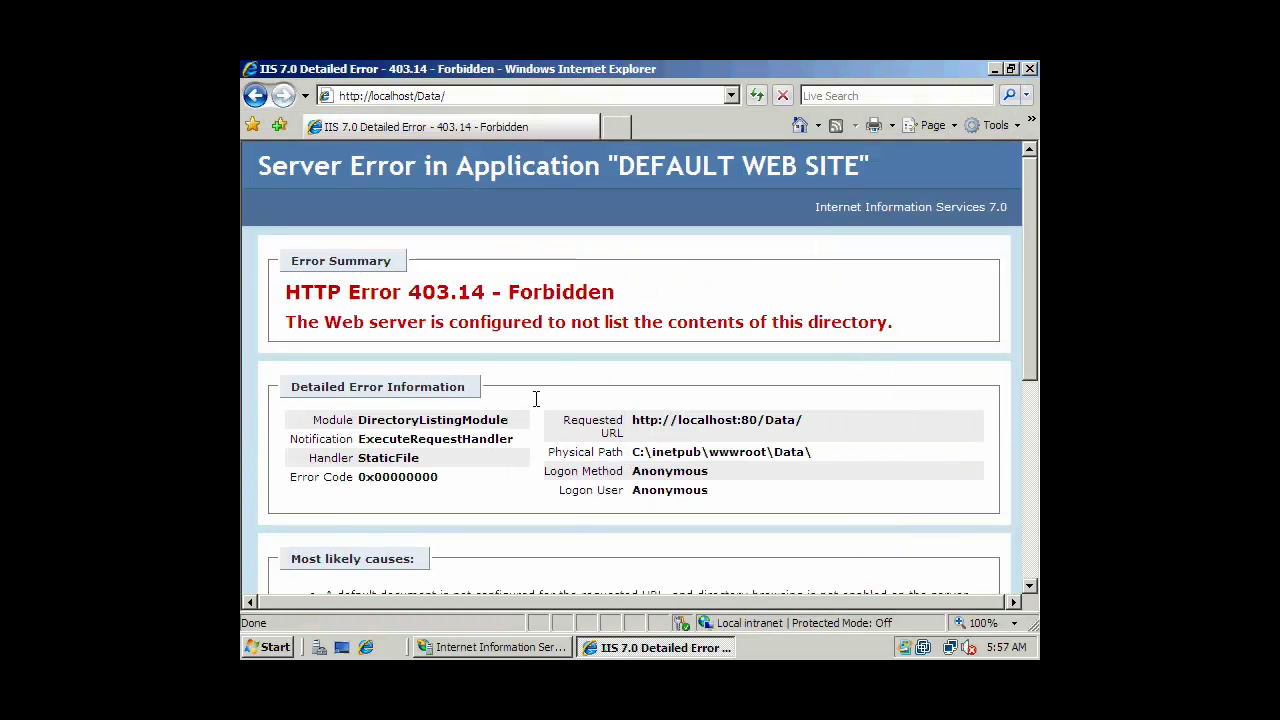
click(521, 648)
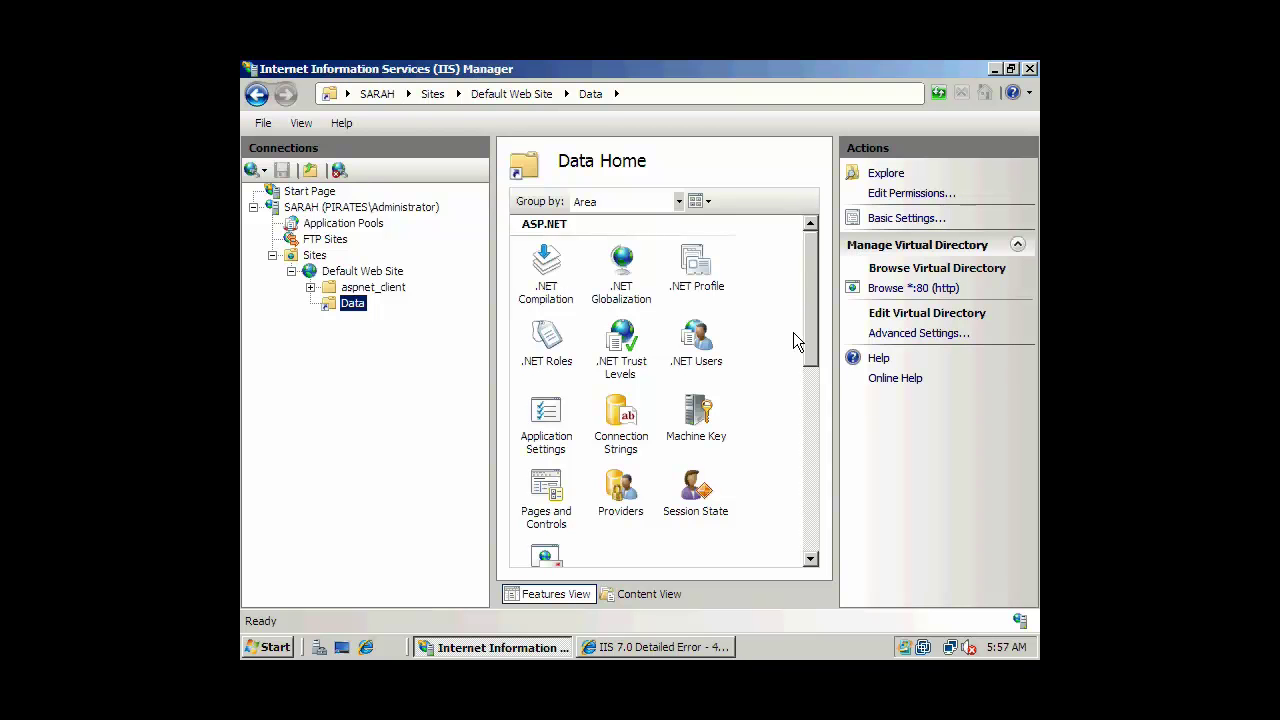
drag(798, 325, 802, 442)
double_click(703, 402)
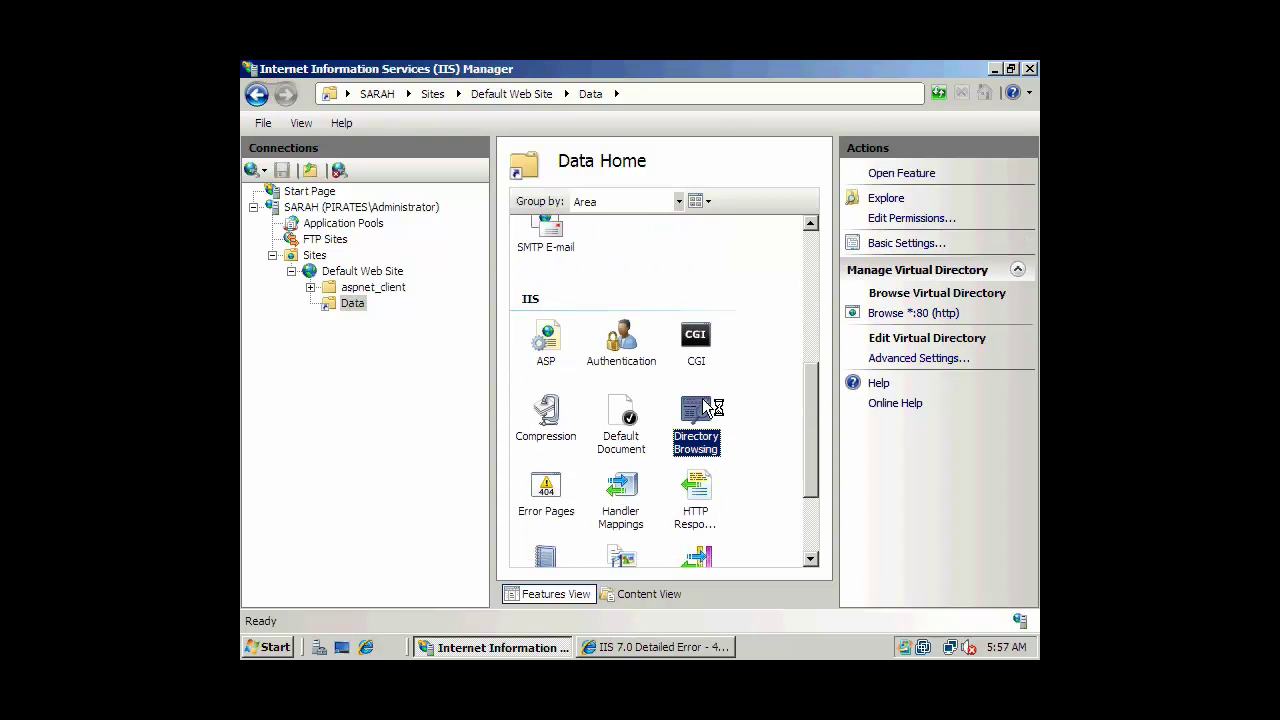
click(882, 282)
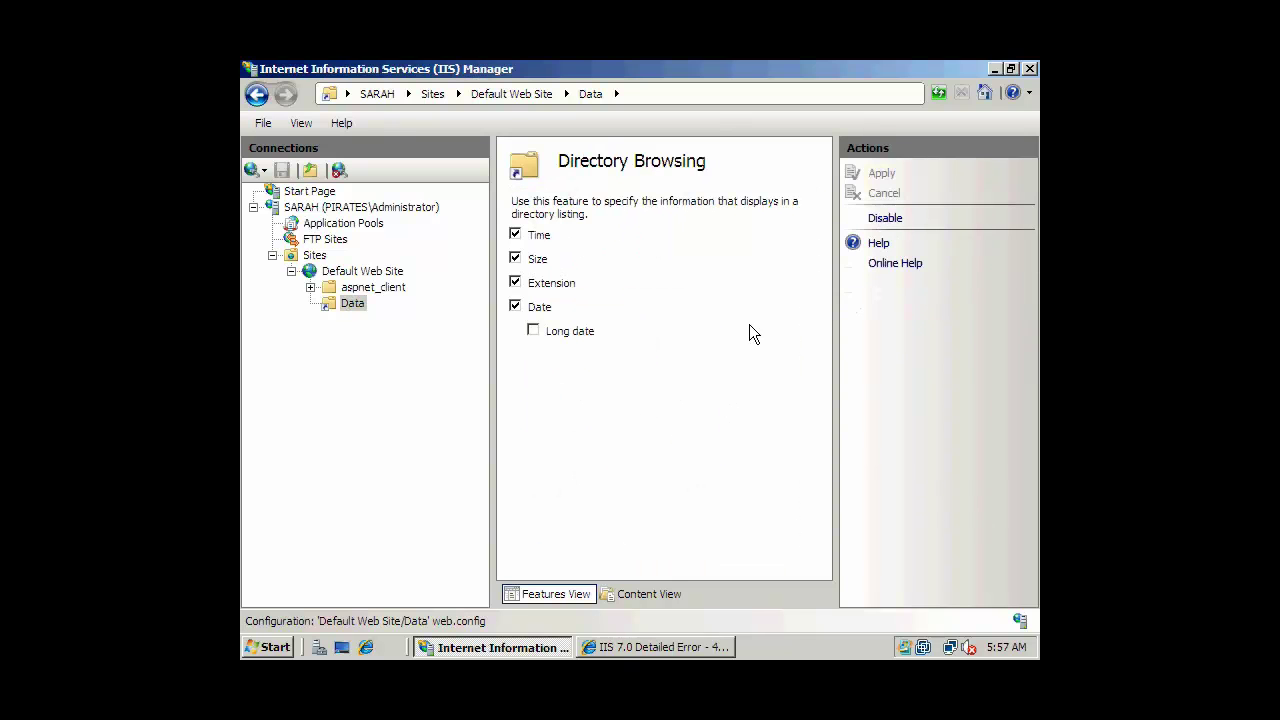
click(991, 67)
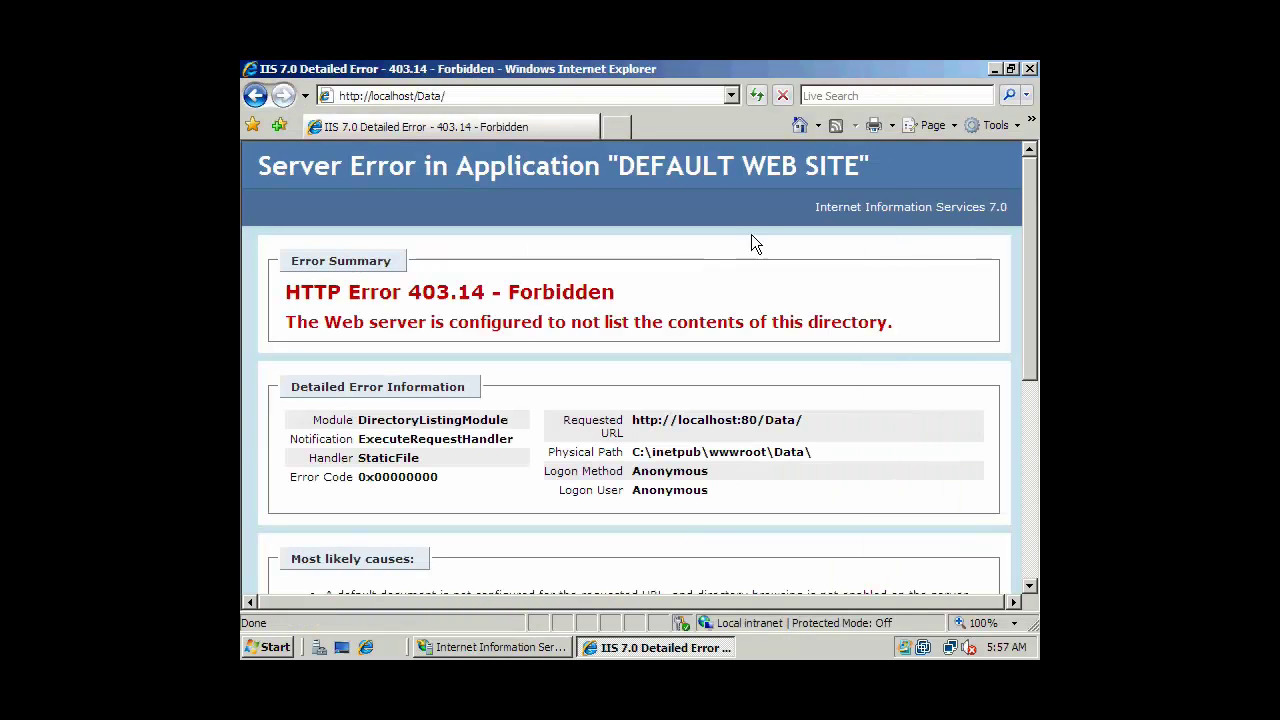
click(753, 97)
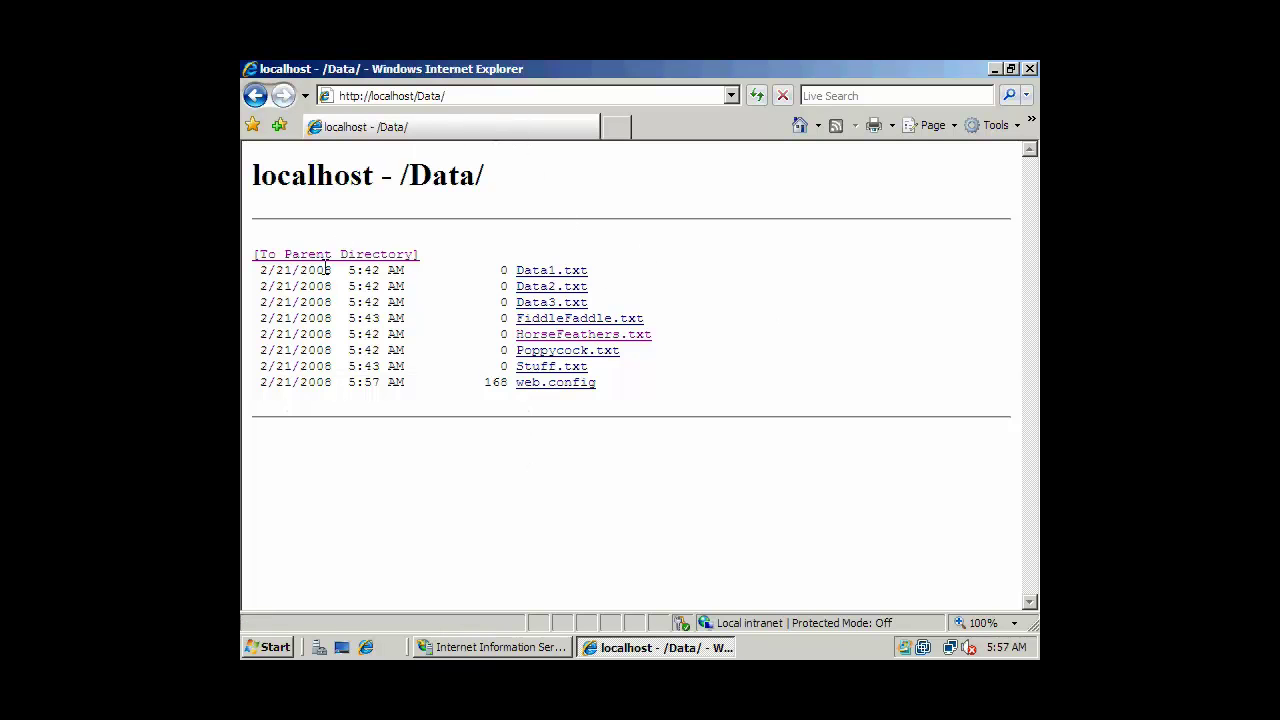
click(620, 318)
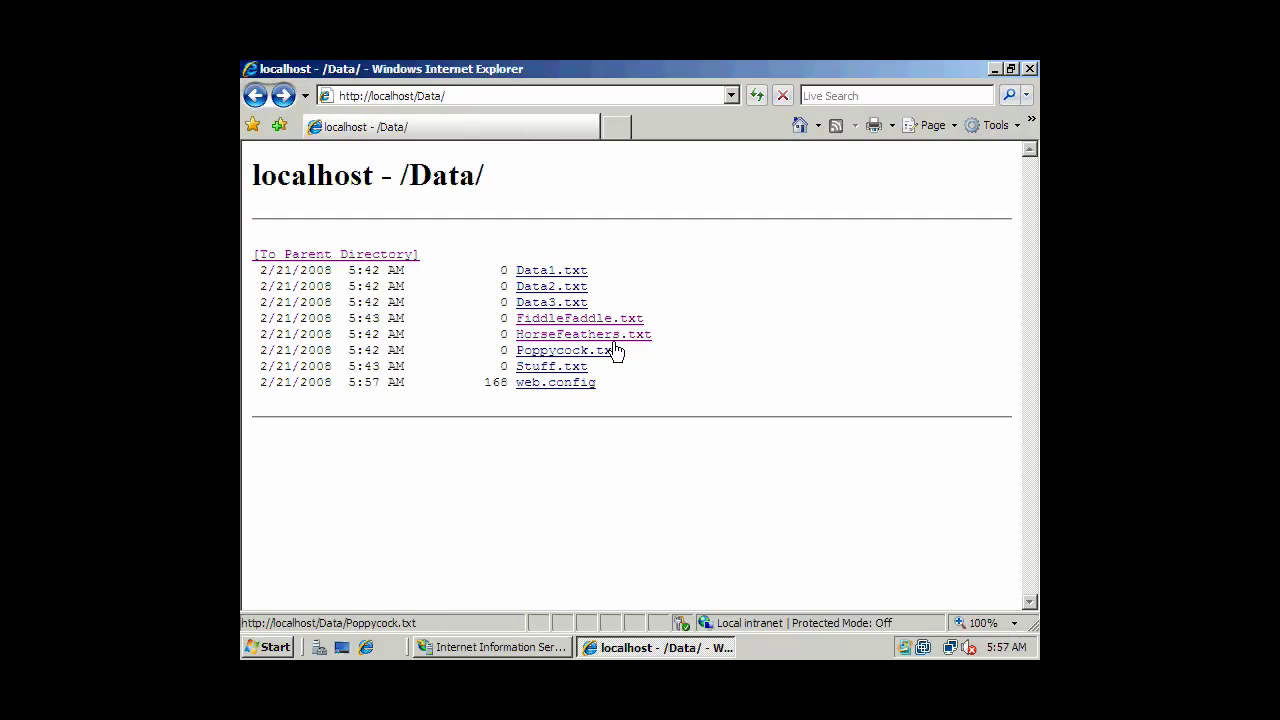
click(610, 349)
key(BackSpace)
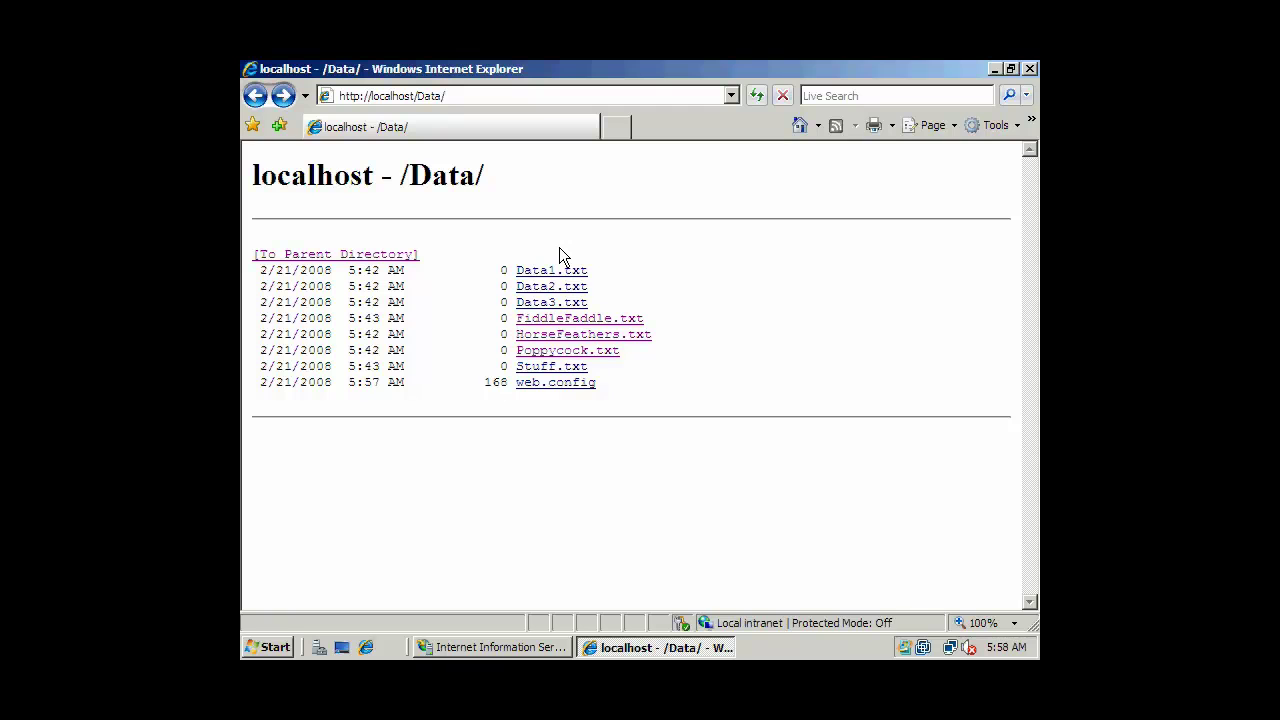
click(255, 95)
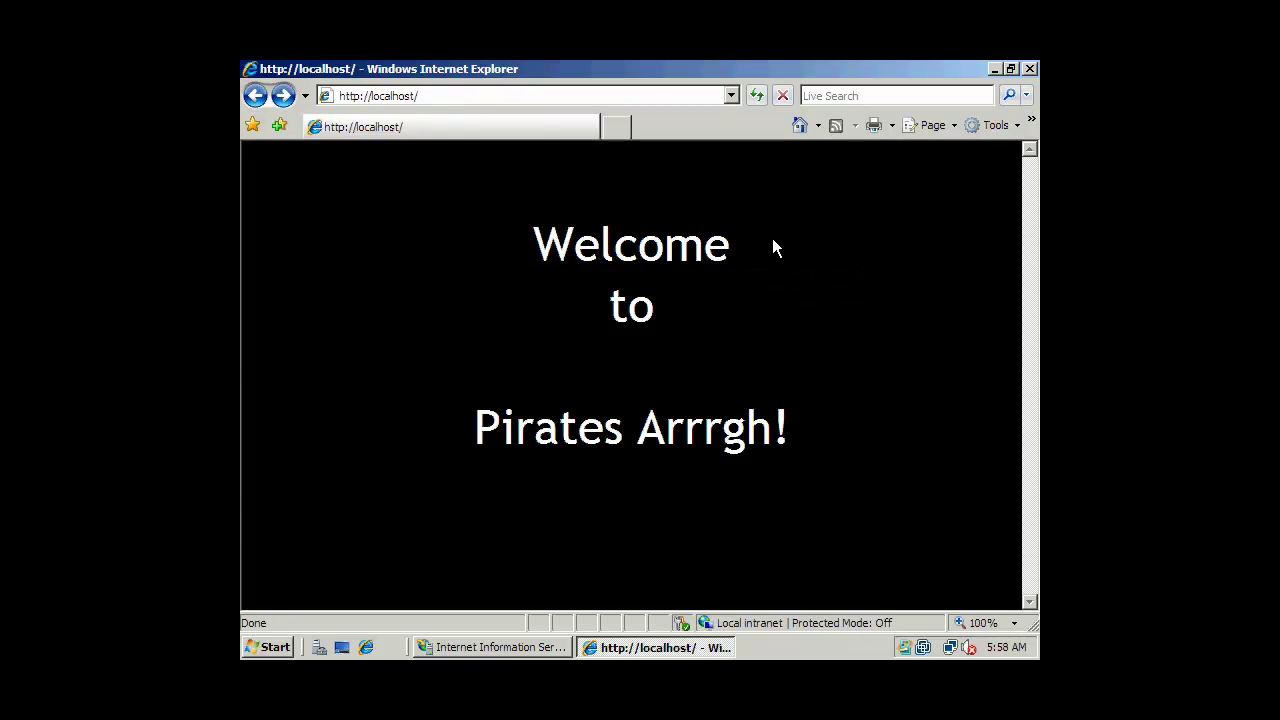
Close Internet Explorer, collapse Default Web Site in IIS Manager, then exit IIS Manager.
click(1029, 68)
click(530, 648)
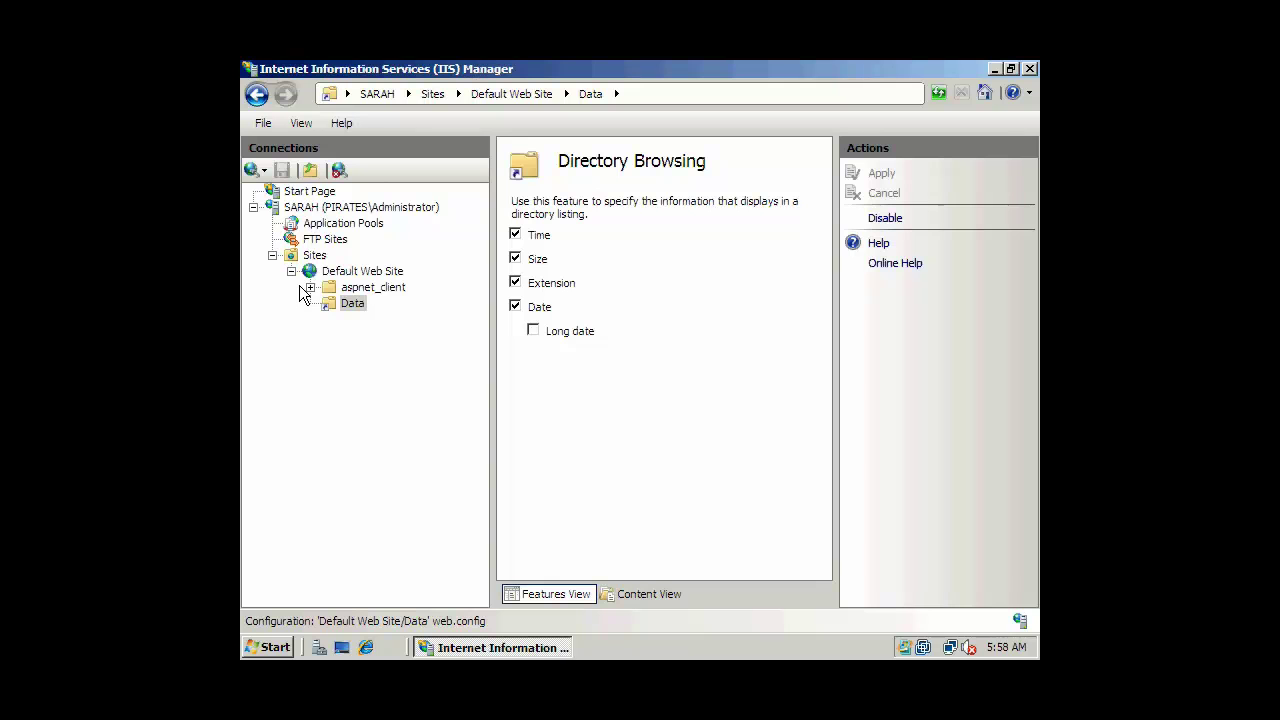
click(292, 272)
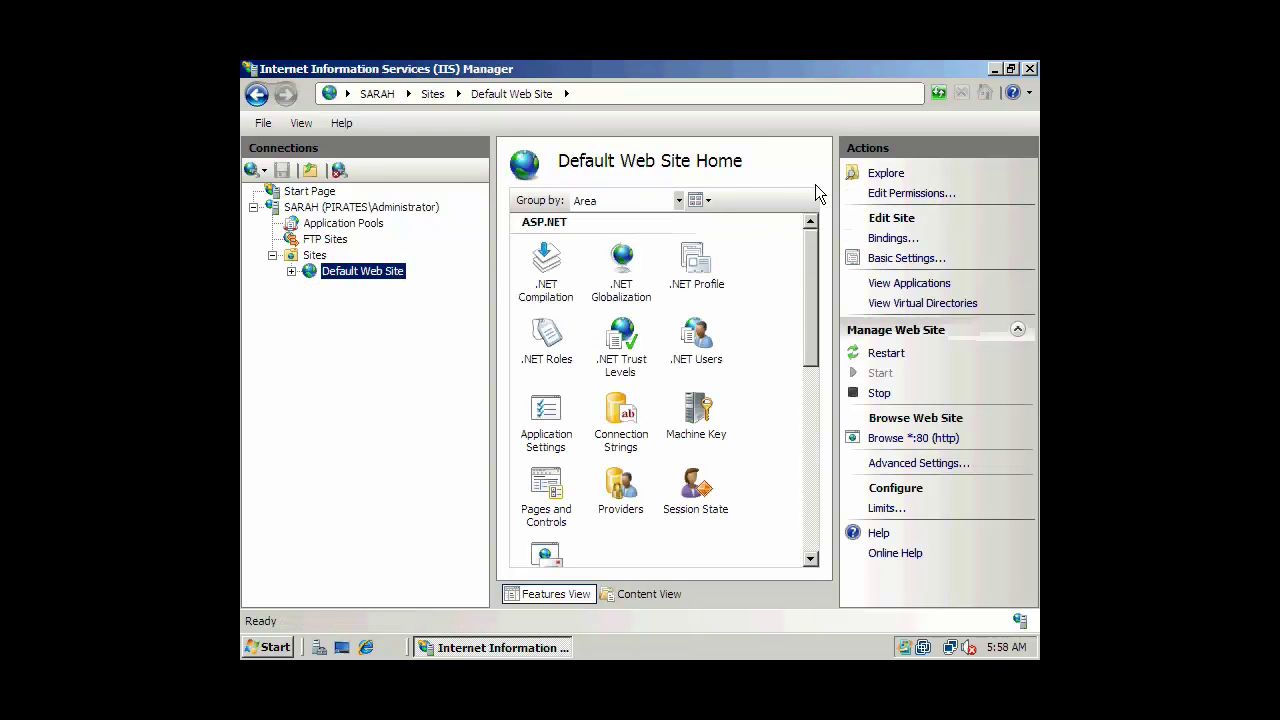
click(1030, 68)
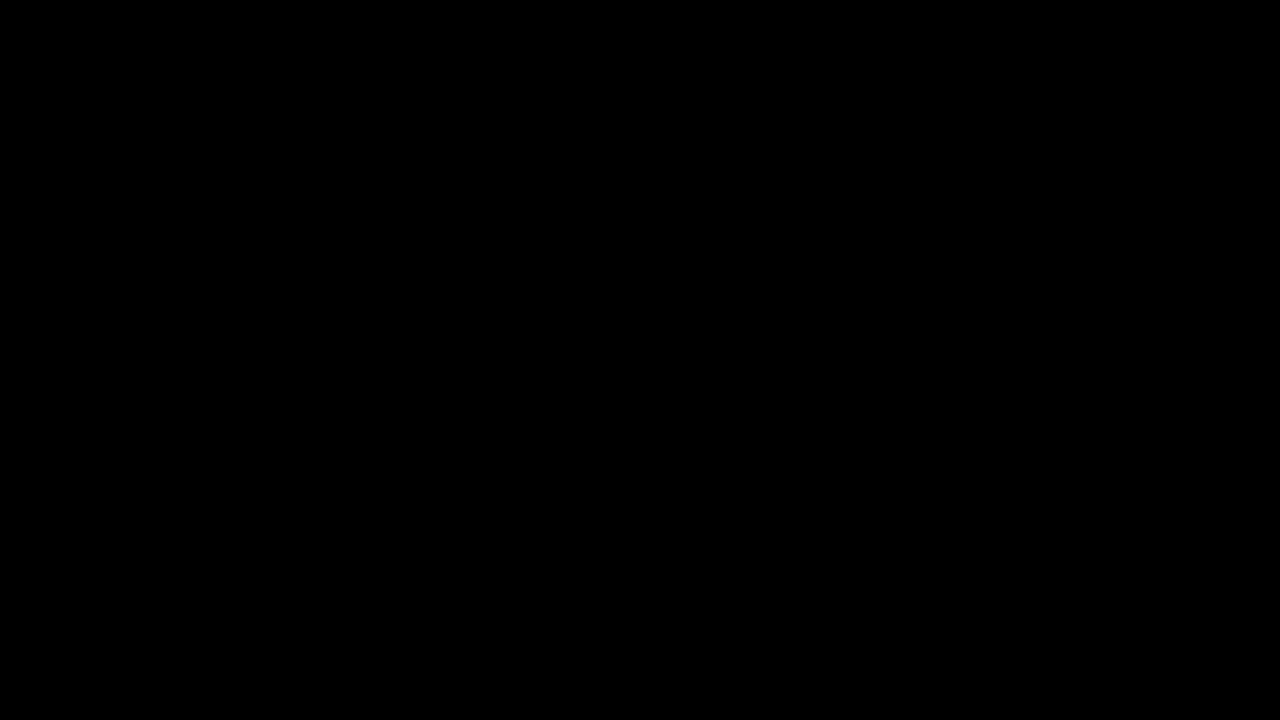